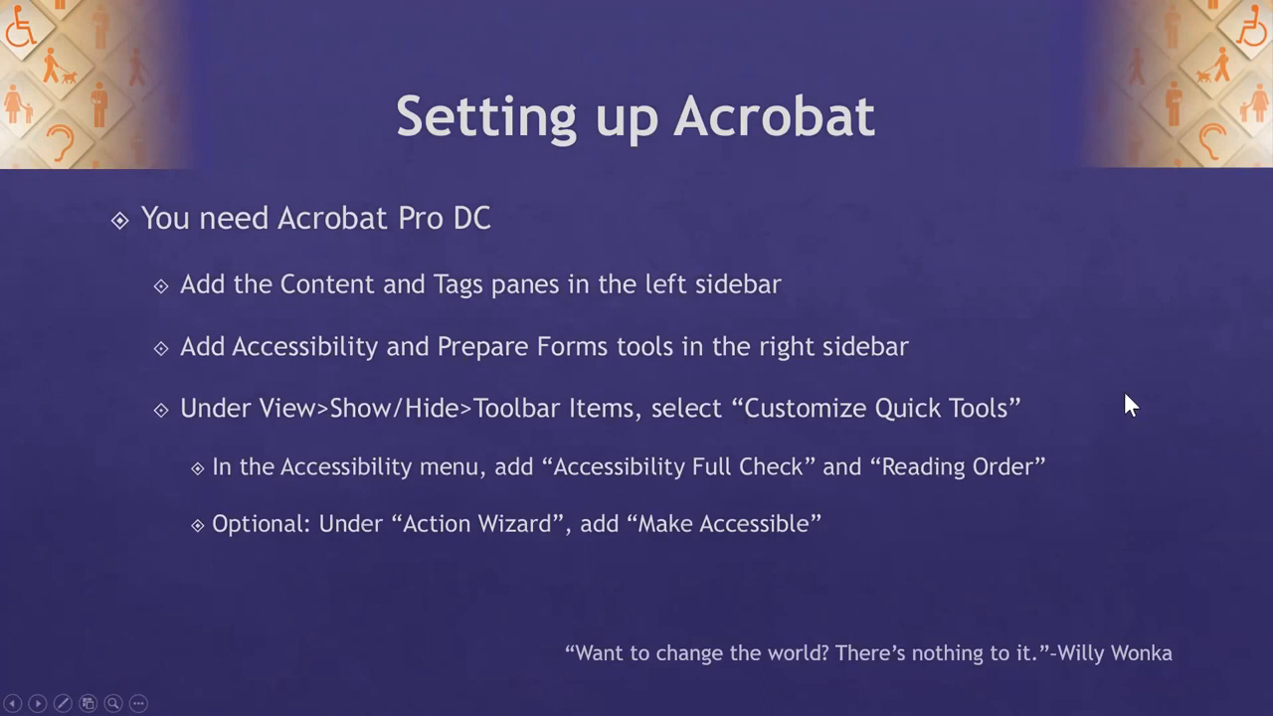
Switch to Adobe Acrobat and examine the named list of available tools, including Prepare Form and Accessibility.
{"action": "key", "text": "alt+Tab"}
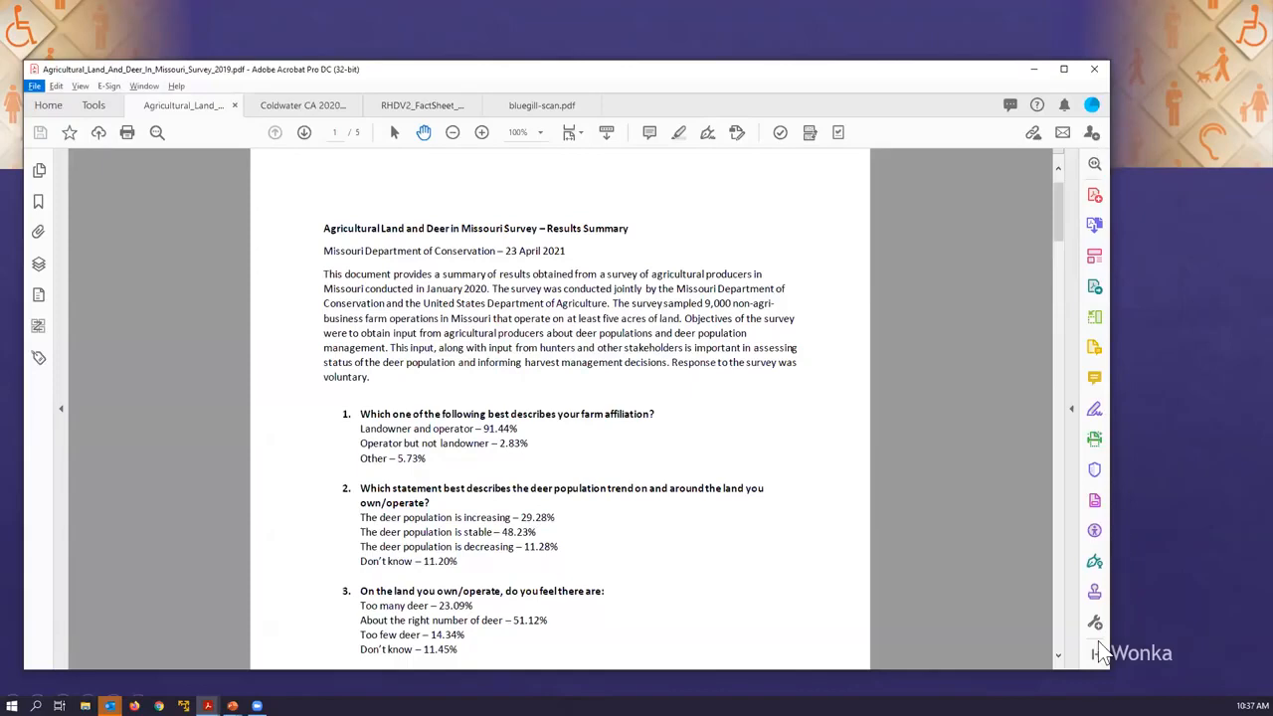
{"action": "left_click", "coordinate": [1093, 163]}
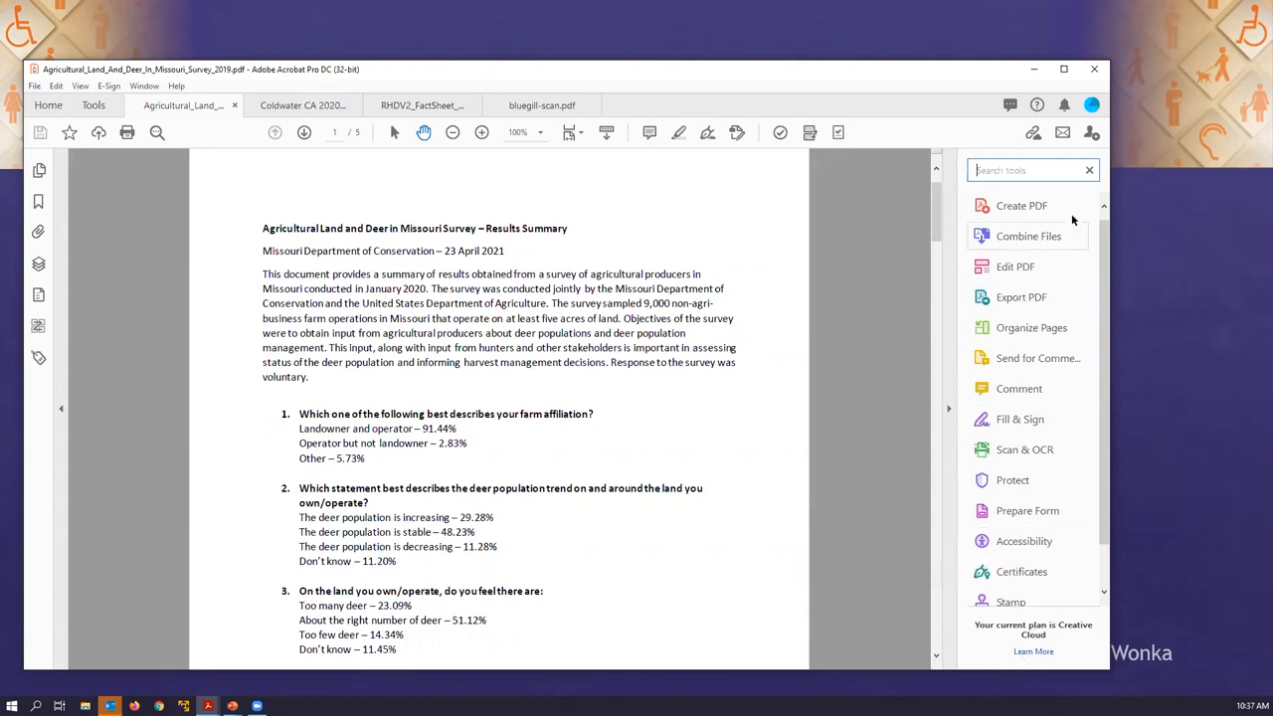
{"action": "left_click", "coordinate": [1088, 170]}
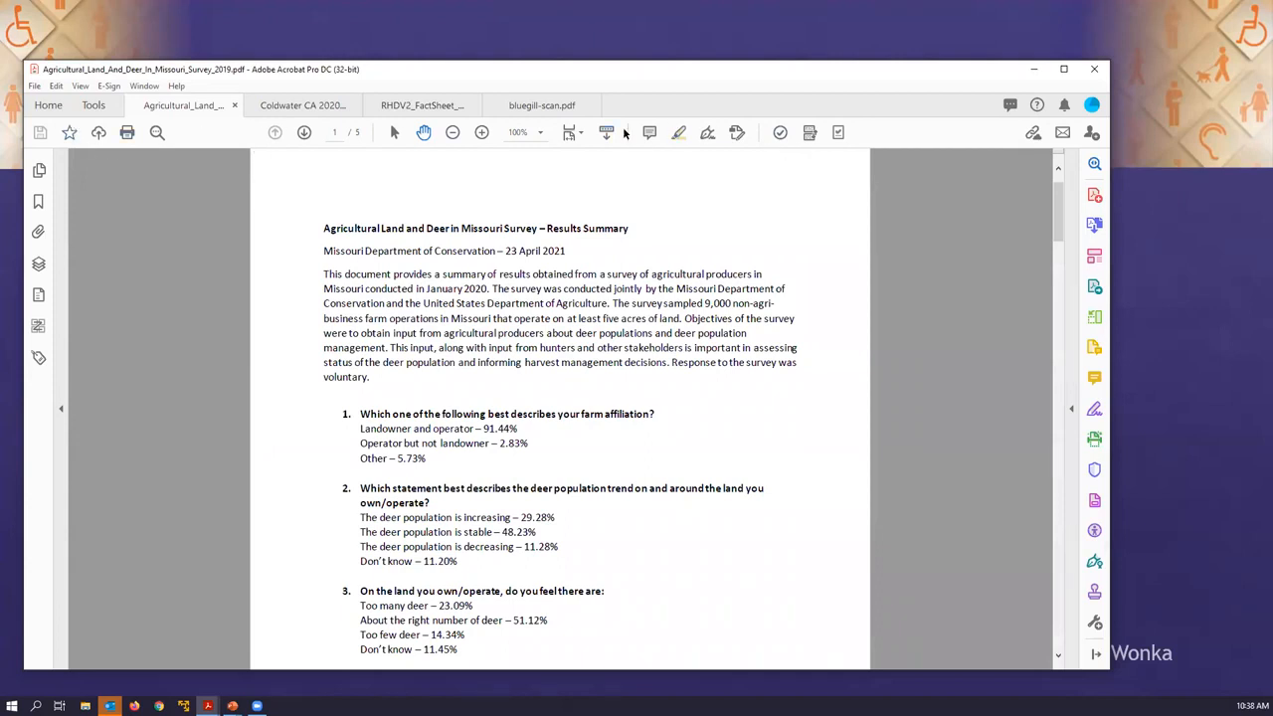
Open the quick tools customization and find Accessibility Full Check among the Accessibility tools.
{"action": "left_click", "coordinate": [80, 87]}
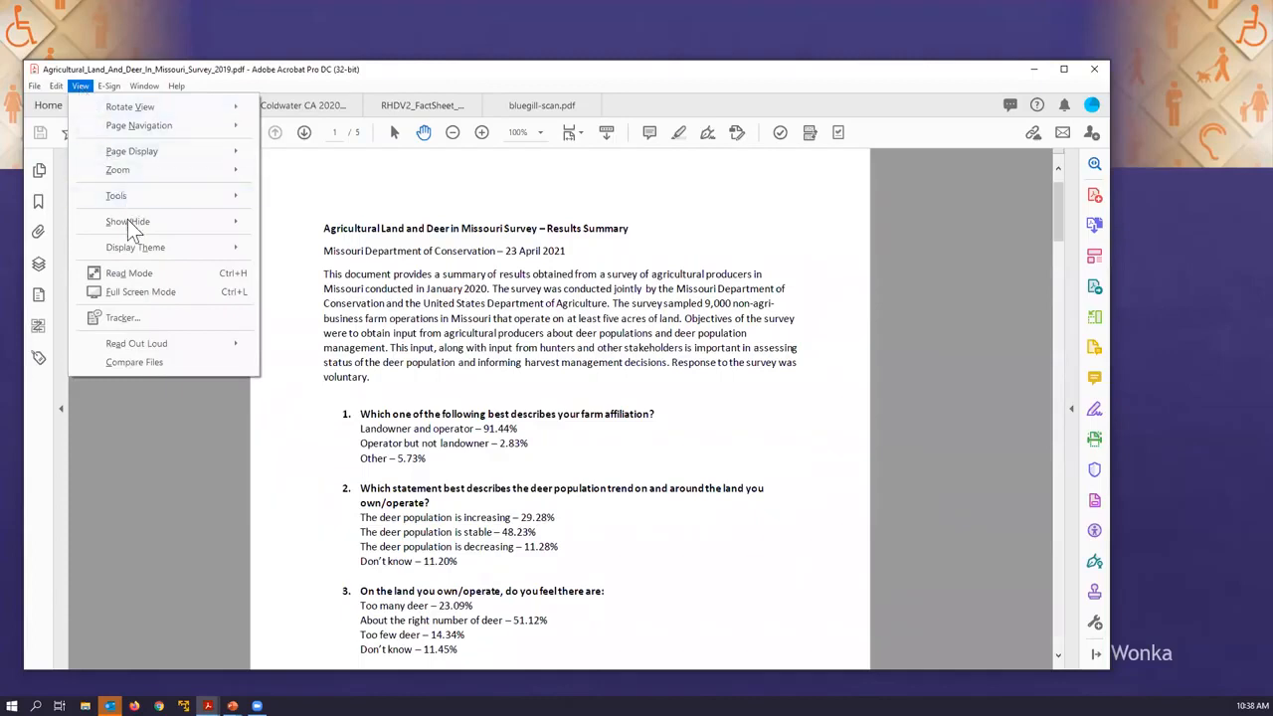
{"action": "mouse_move", "coordinate": [134, 230]}
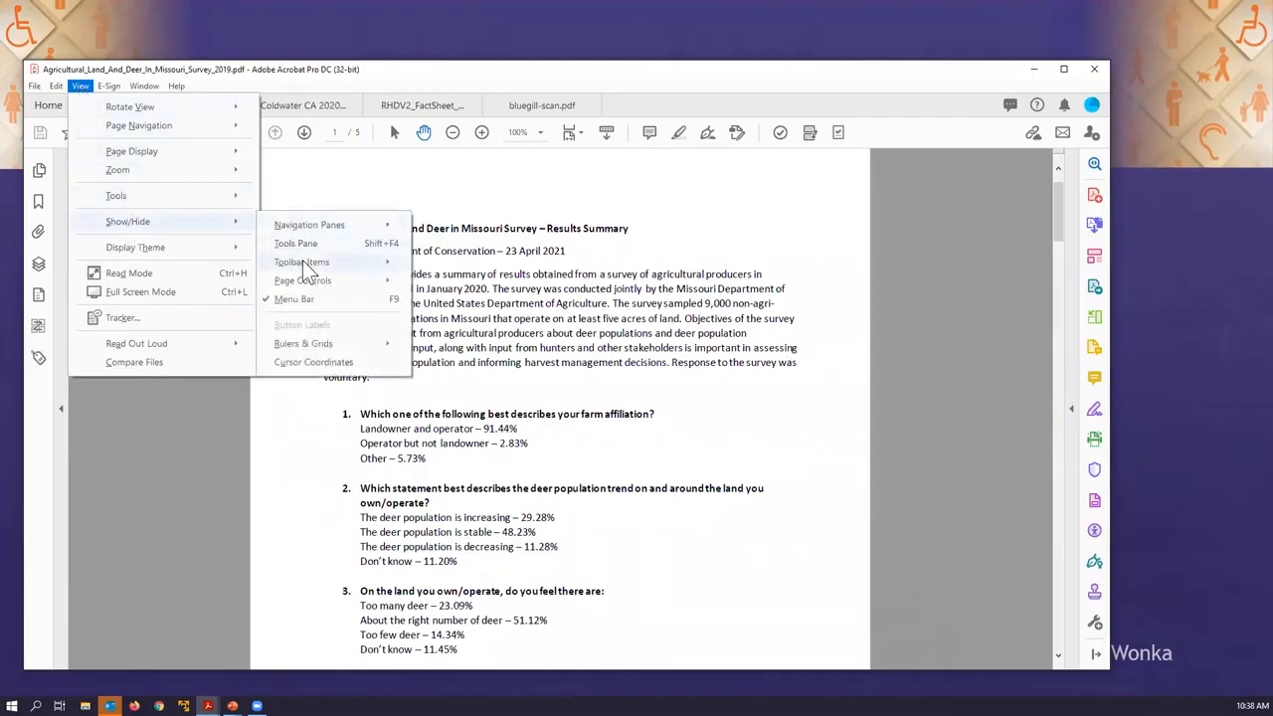
{"action": "mouse_move", "coordinate": [302, 263]}
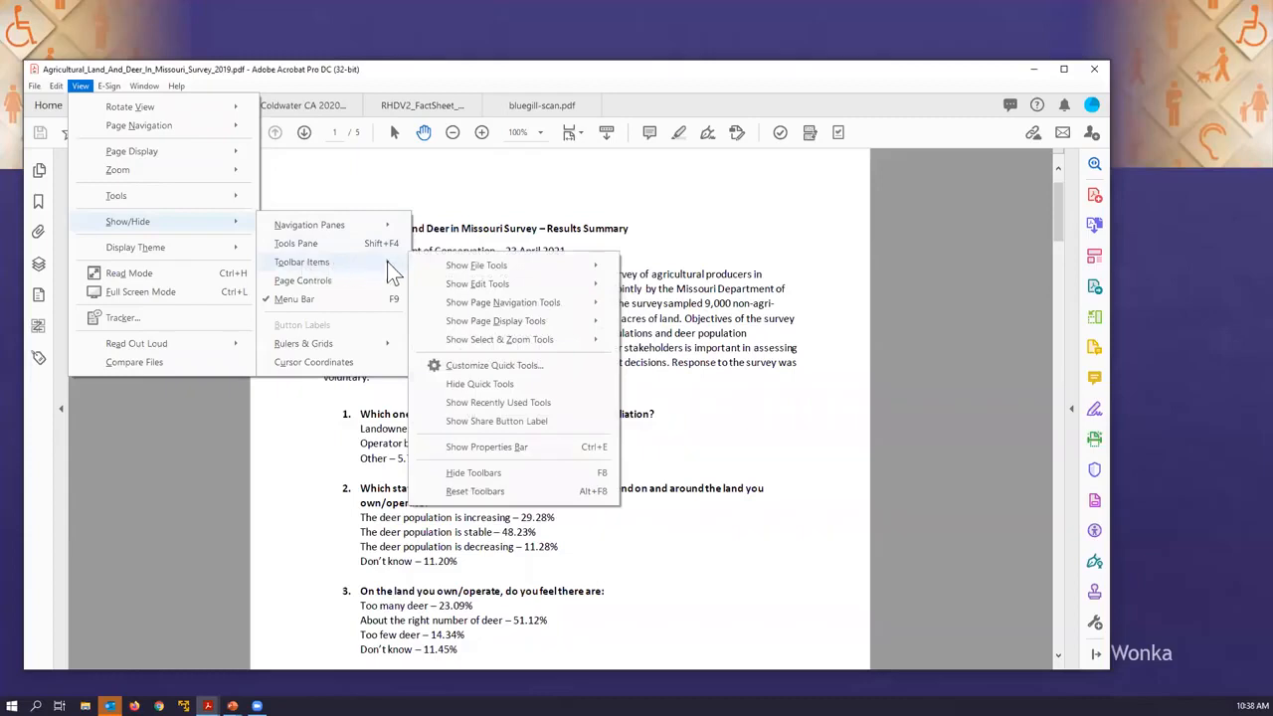
{"action": "left_click", "coordinate": [498, 367]}
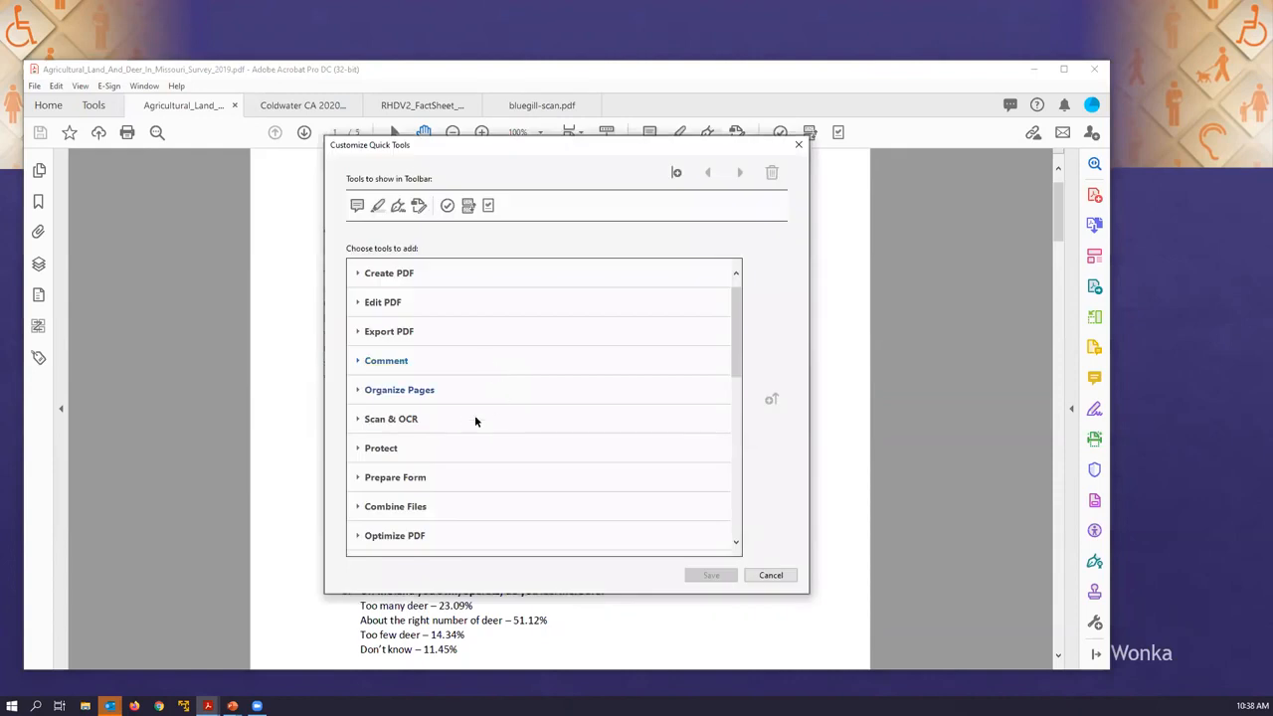
{"action": "scroll", "coordinate": [454, 430], "scroll_direction": "down", "scroll_amount": 1}
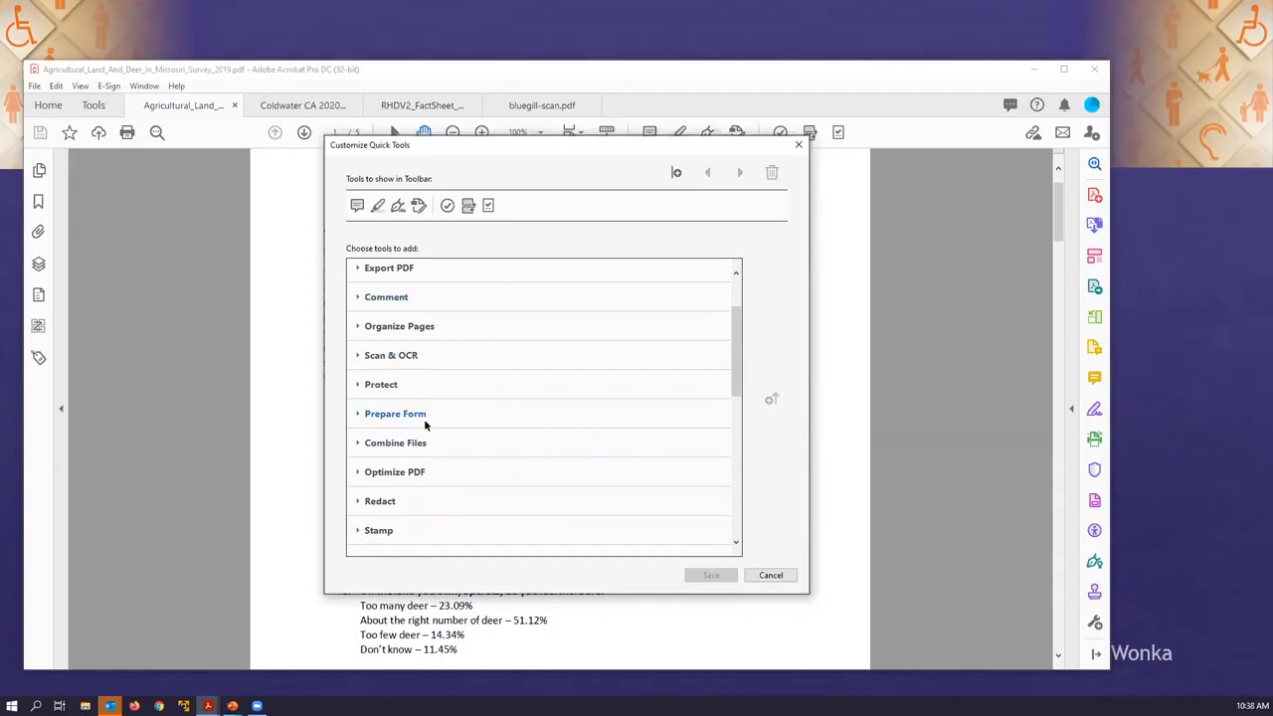
{"action": "scroll", "coordinate": [432, 485], "scroll_direction": "down", "scroll_amount": 2}
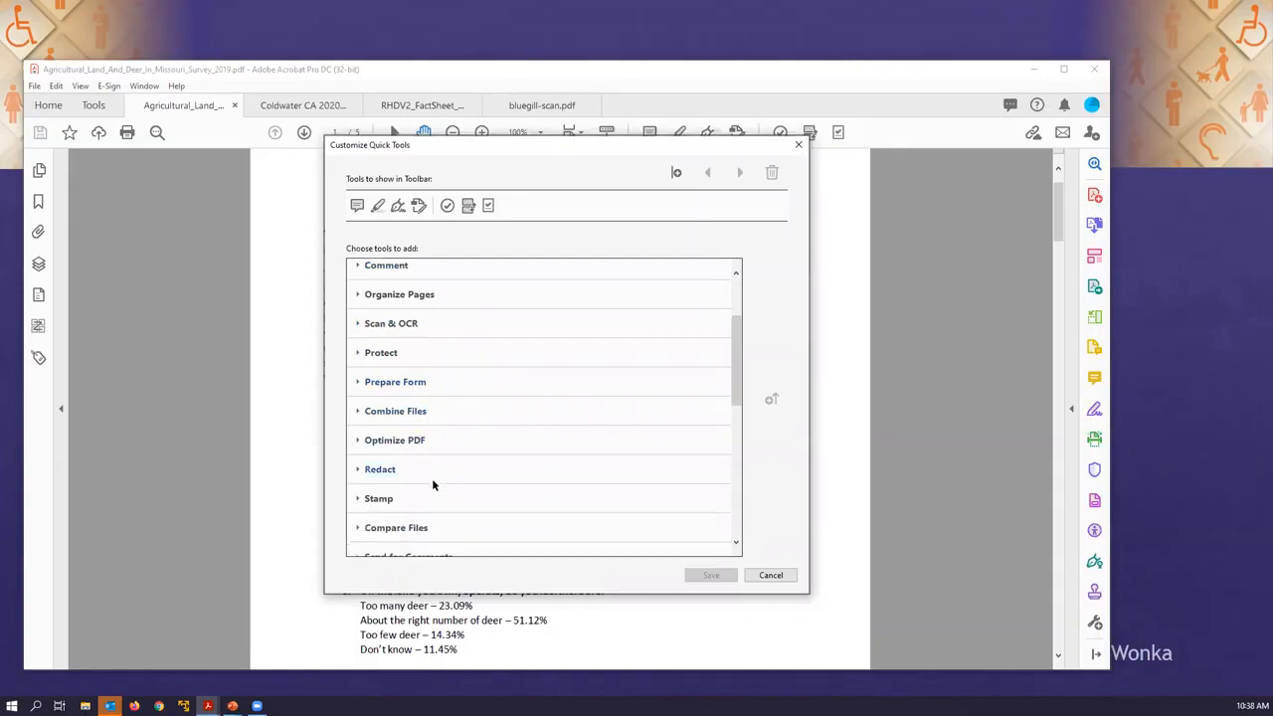
{"action": "scroll", "coordinate": [433, 490], "scroll_direction": "down", "scroll_amount": 1}
{"action": "scroll", "coordinate": [421, 503], "scroll_direction": "down", "scroll_amount": 3}
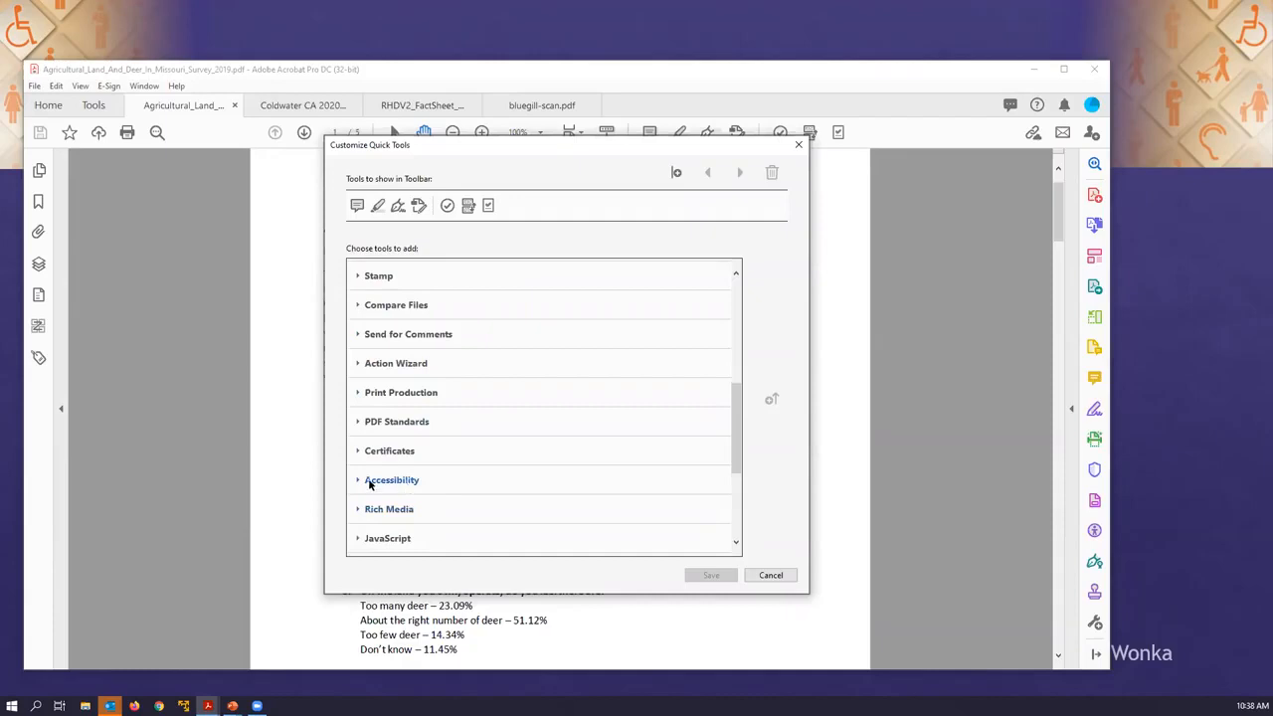
{"action": "left_click", "coordinate": [370, 483]}
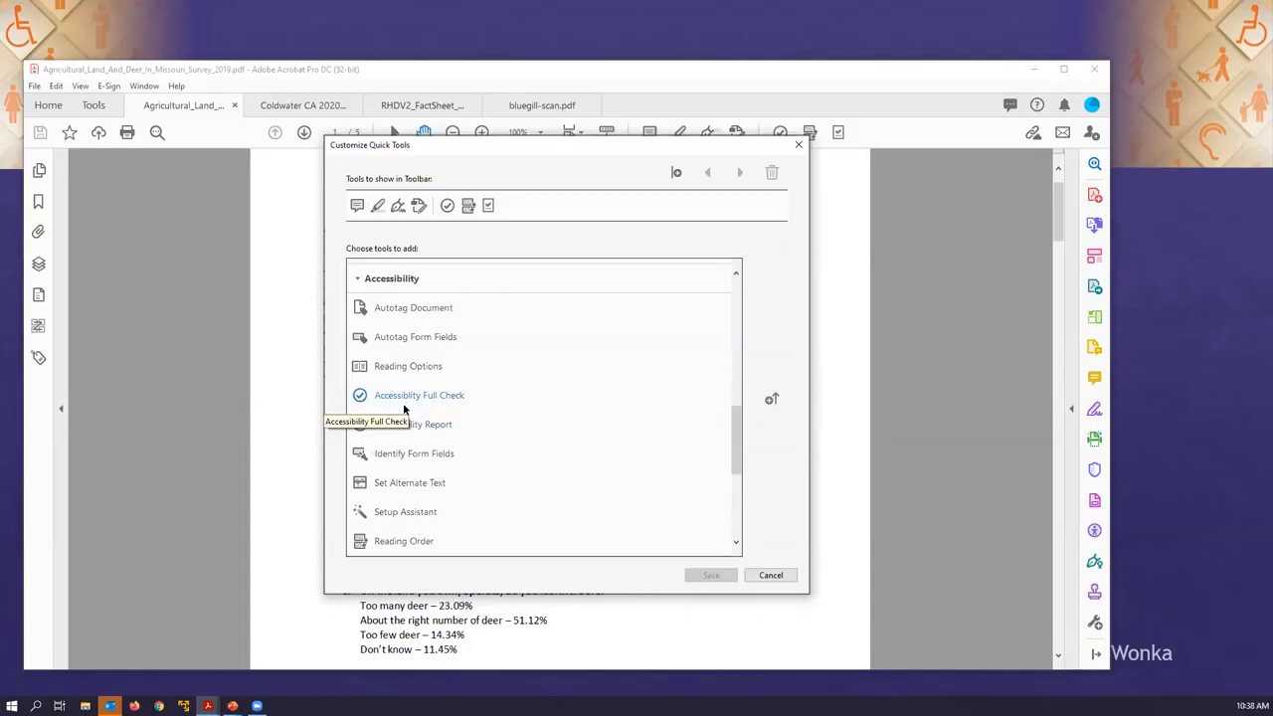
{"action": "left_click", "coordinate": [443, 395]}
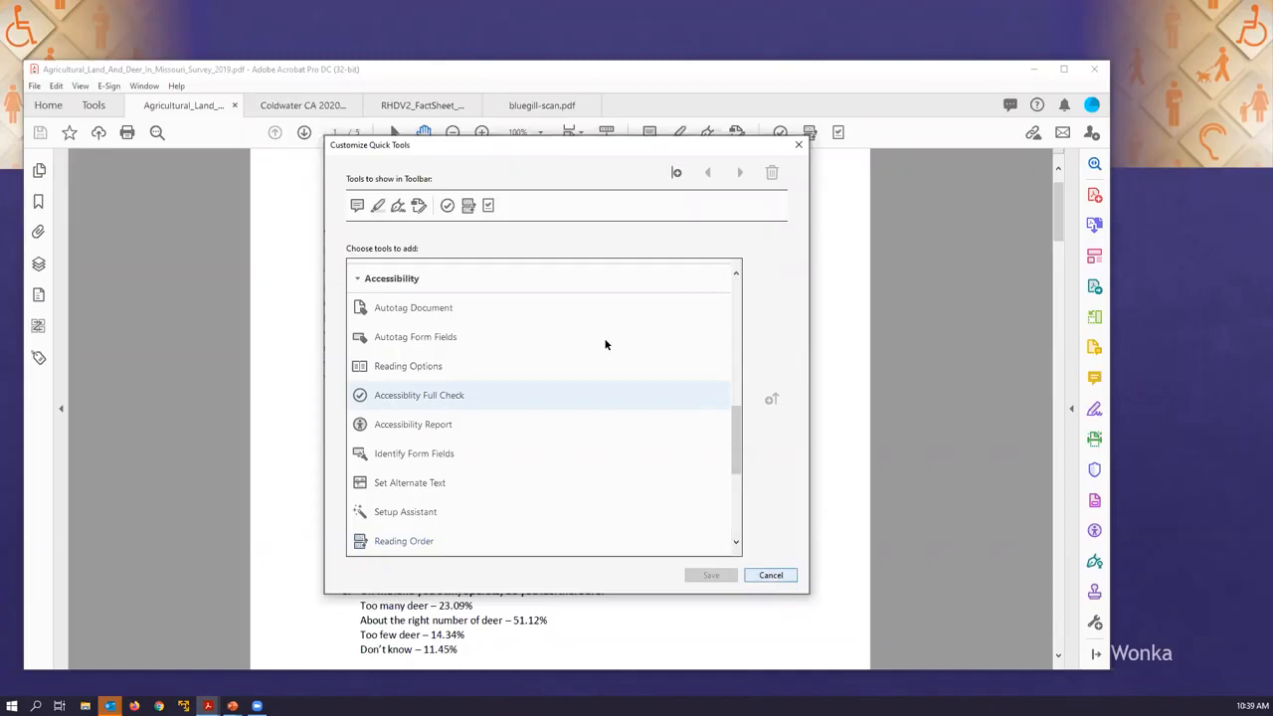
Find Make Accessible among the Action Wizard tools and leave the customization without saving.
{"action": "left_click", "coordinate": [356, 280]}
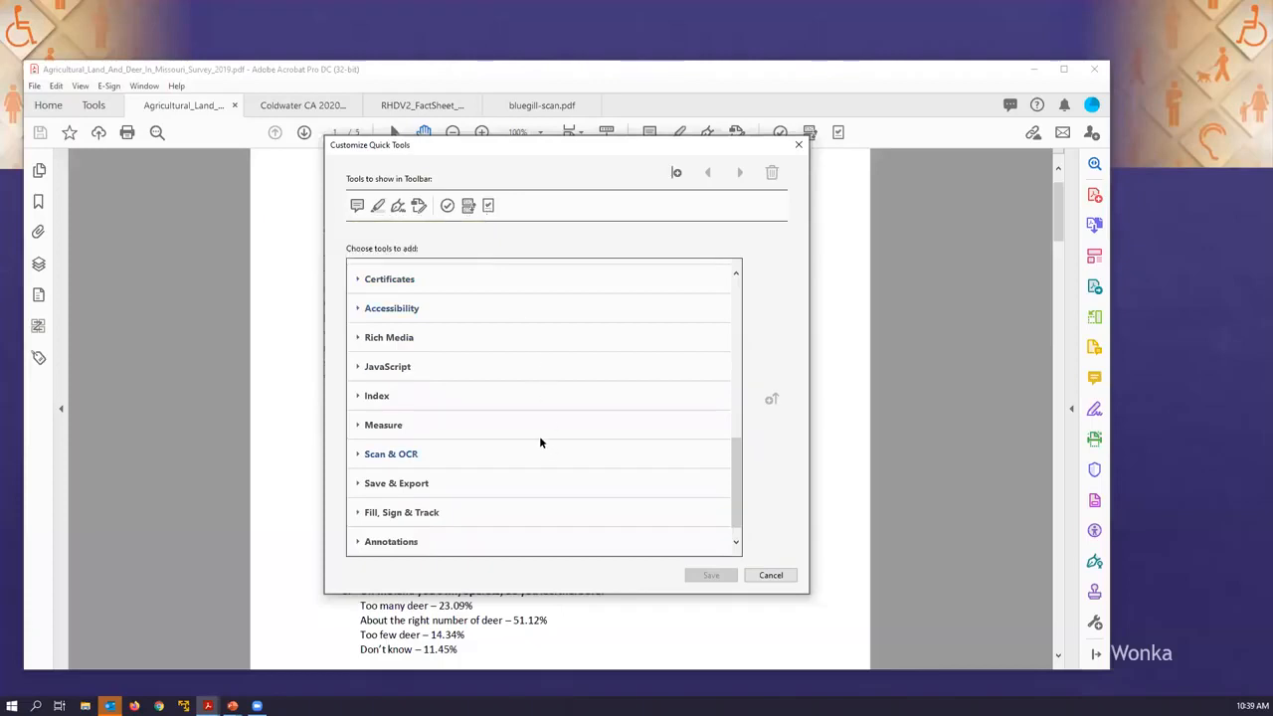
{"action": "scroll", "coordinate": [531, 452], "scroll_direction": "up", "scroll_amount": 3}
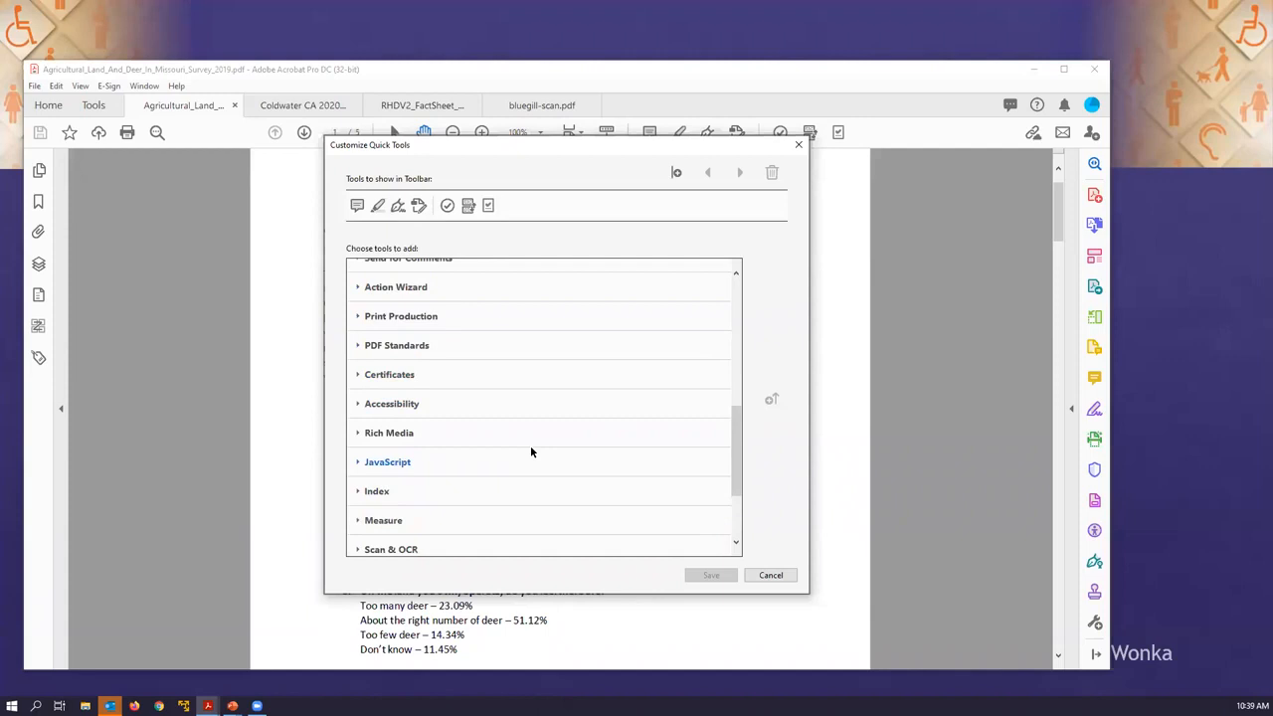
{"action": "left_click", "coordinate": [373, 287]}
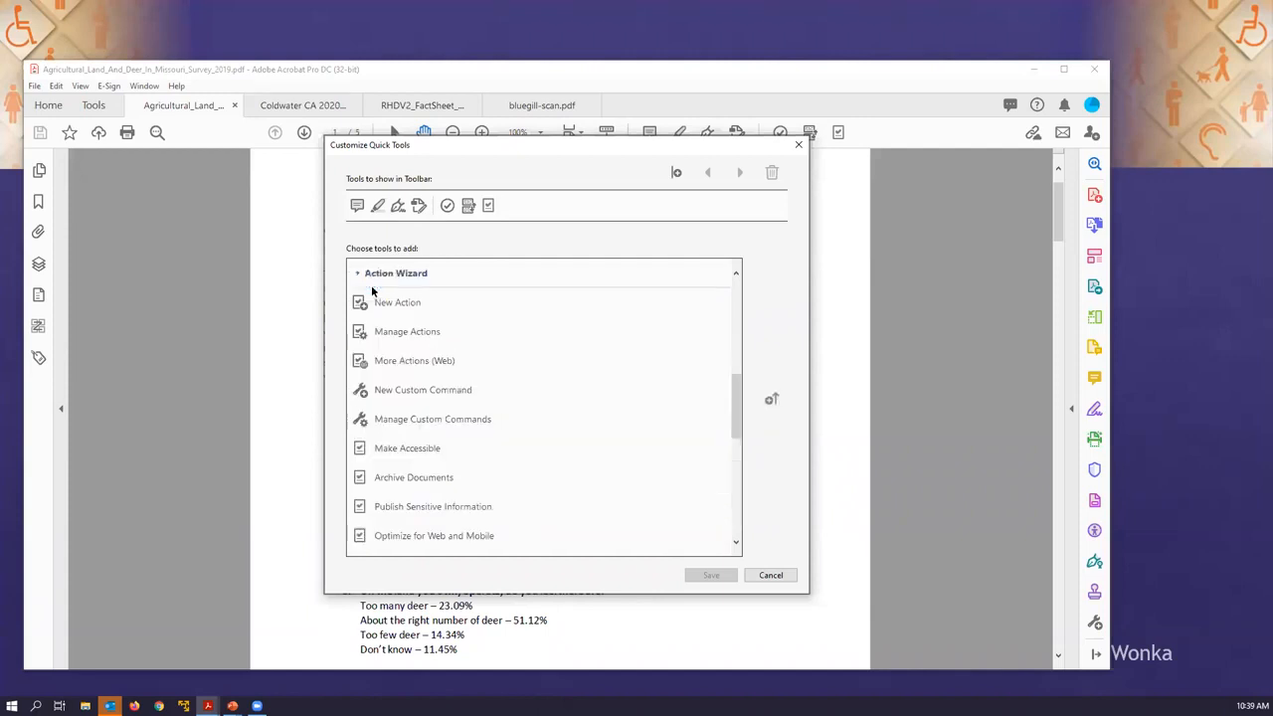
{"action": "scroll", "coordinate": [584, 449], "scroll_direction": "down", "scroll_amount": 1}
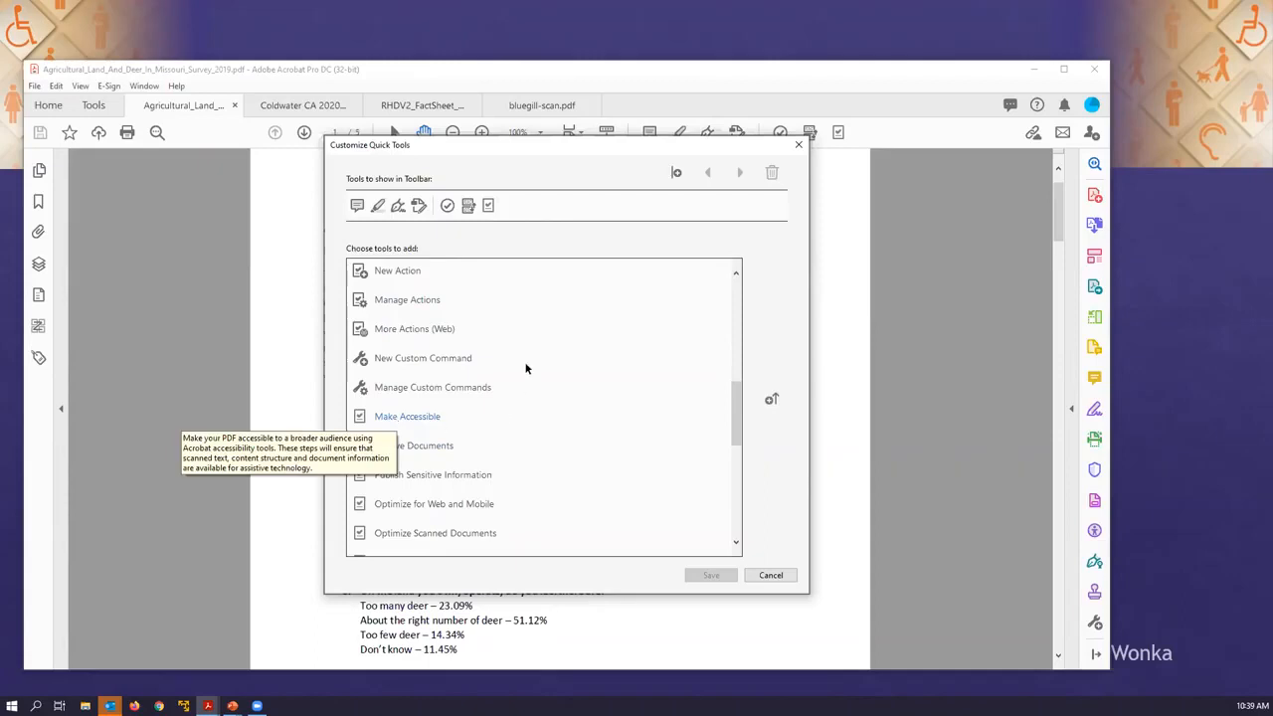
{"action": "left_click", "coordinate": [771, 576]}
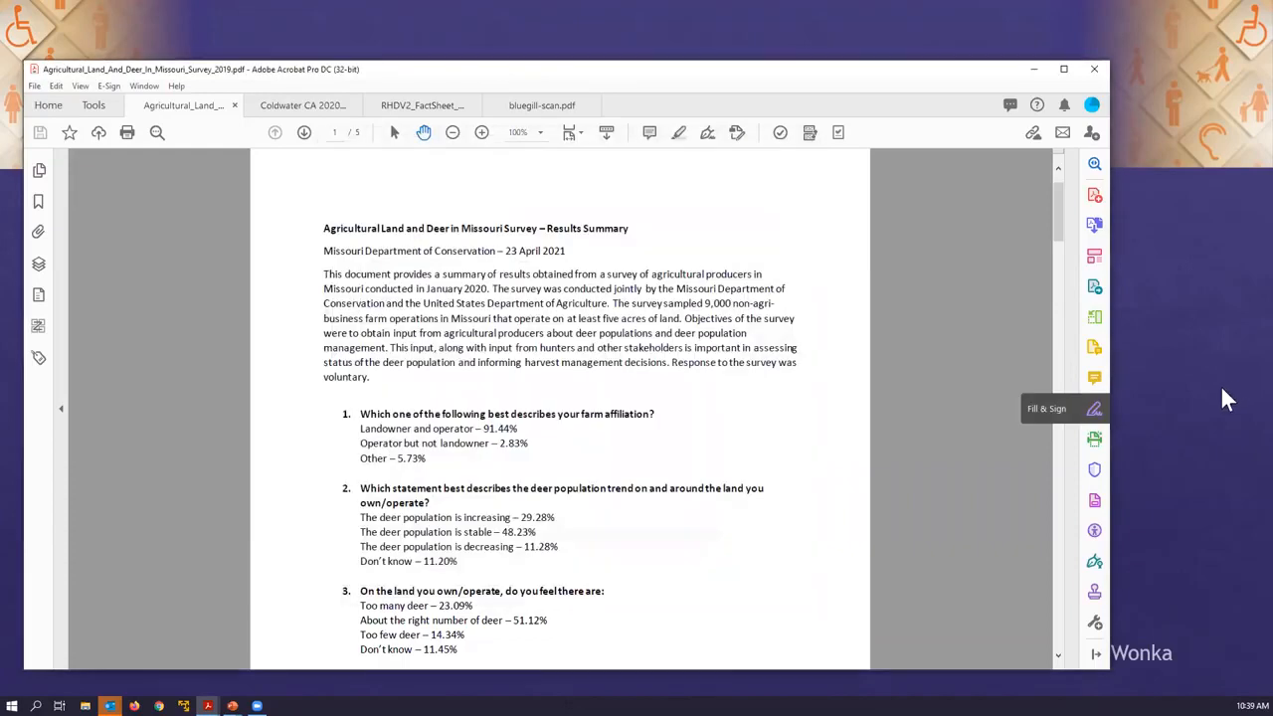
Switch back to the PowerPoint slideshow and advance to the Reviewing PDFs slide.
{"action": "left_click", "coordinate": [1225, 398]}
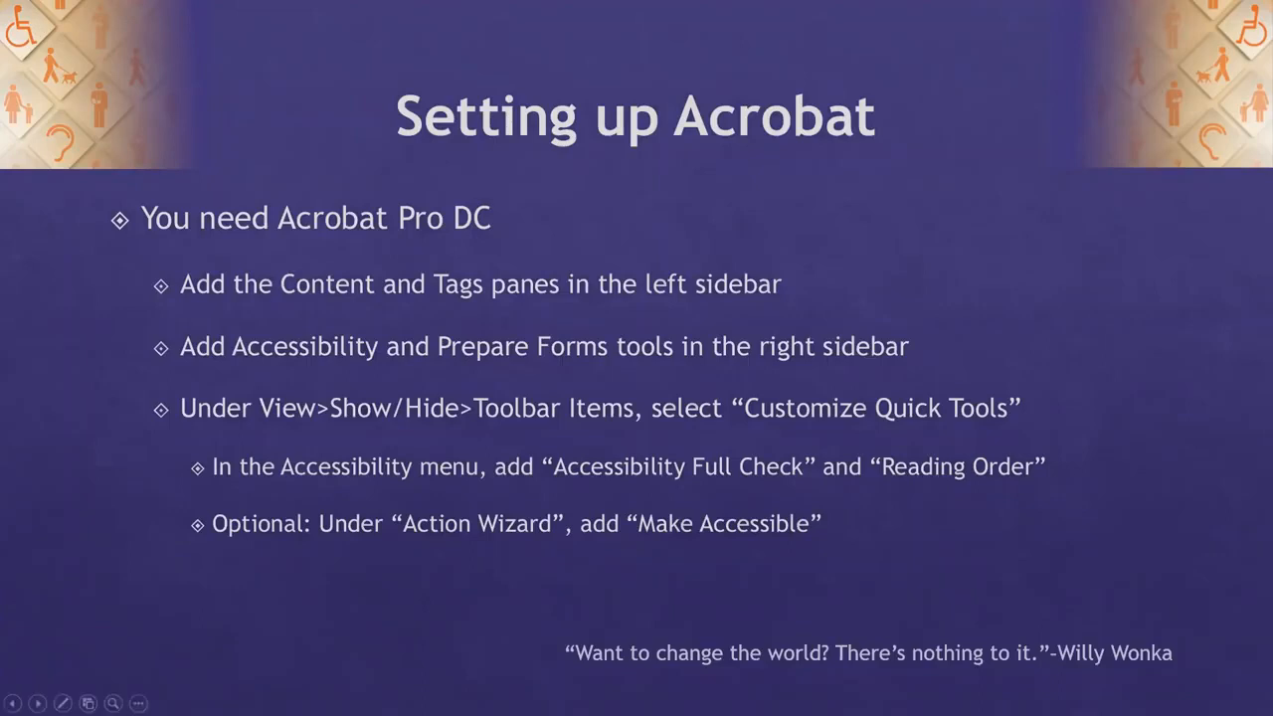
{"action": "key", "text": "Right"}
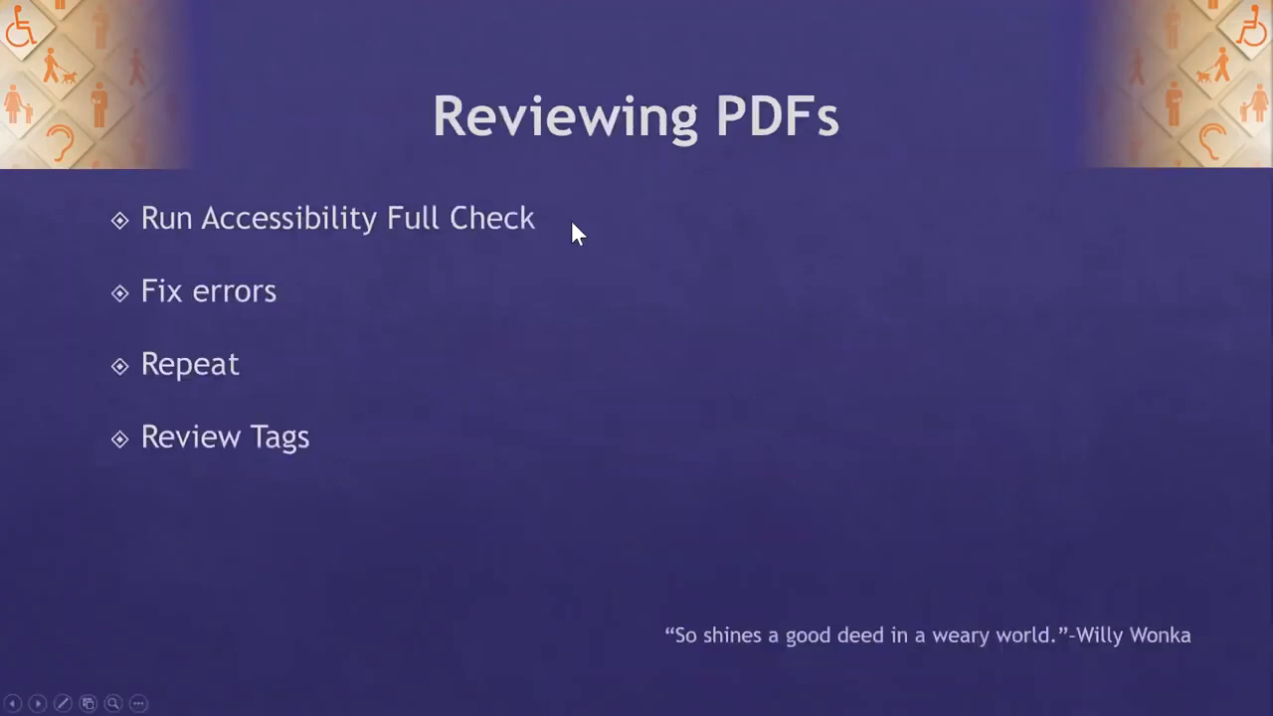
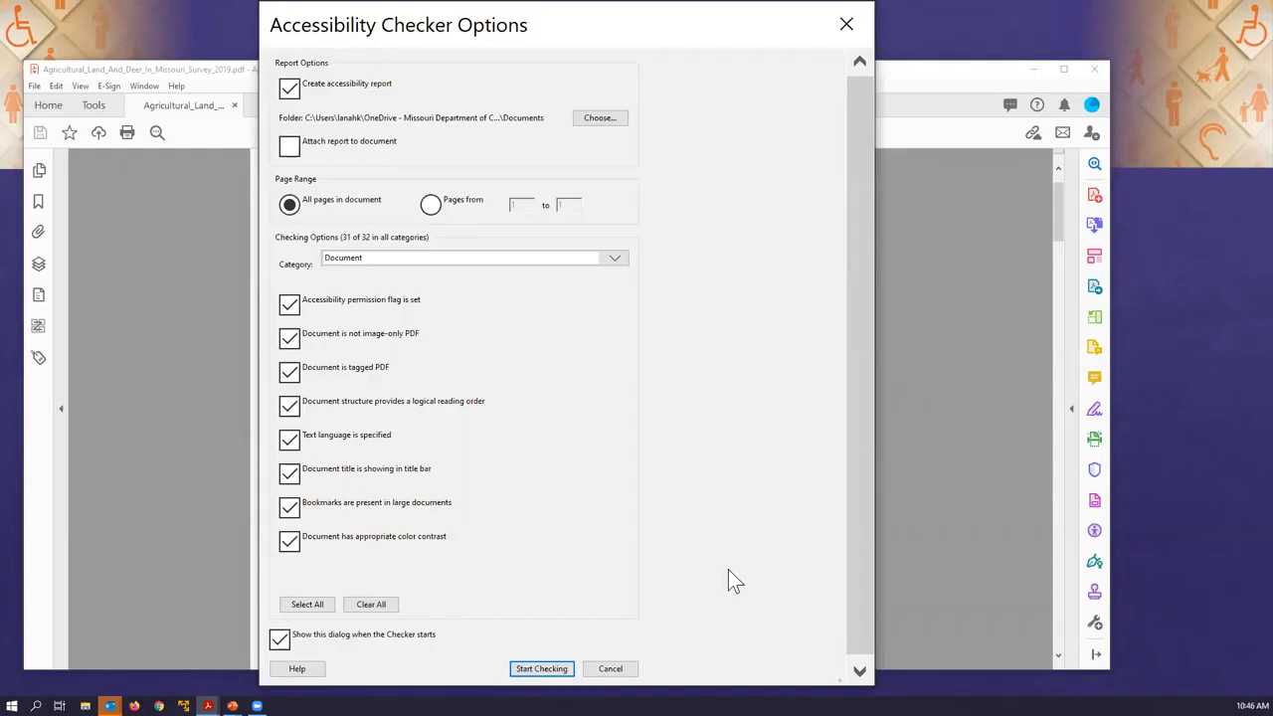
Run the accessibility check on all pages of the survey PDF and expand the Document results.
{"action": "left_click", "coordinate": [556, 667]}
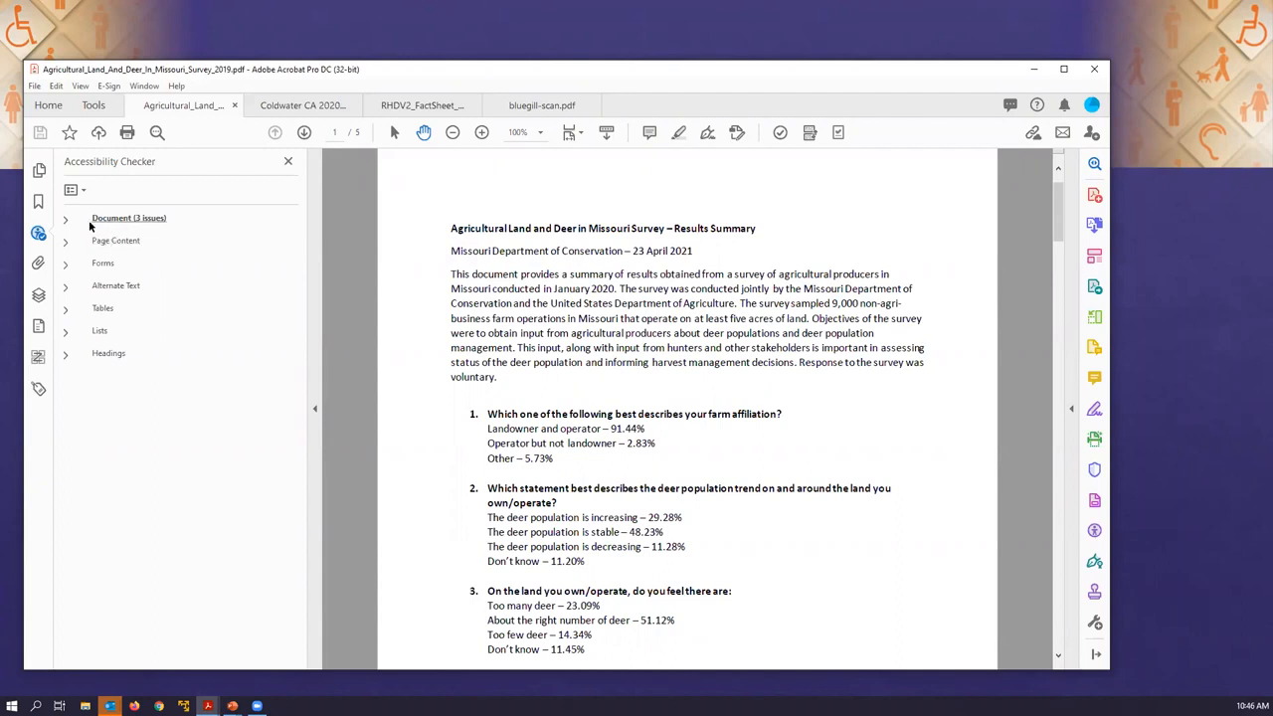
{"action": "left_click", "coordinate": [64, 221]}
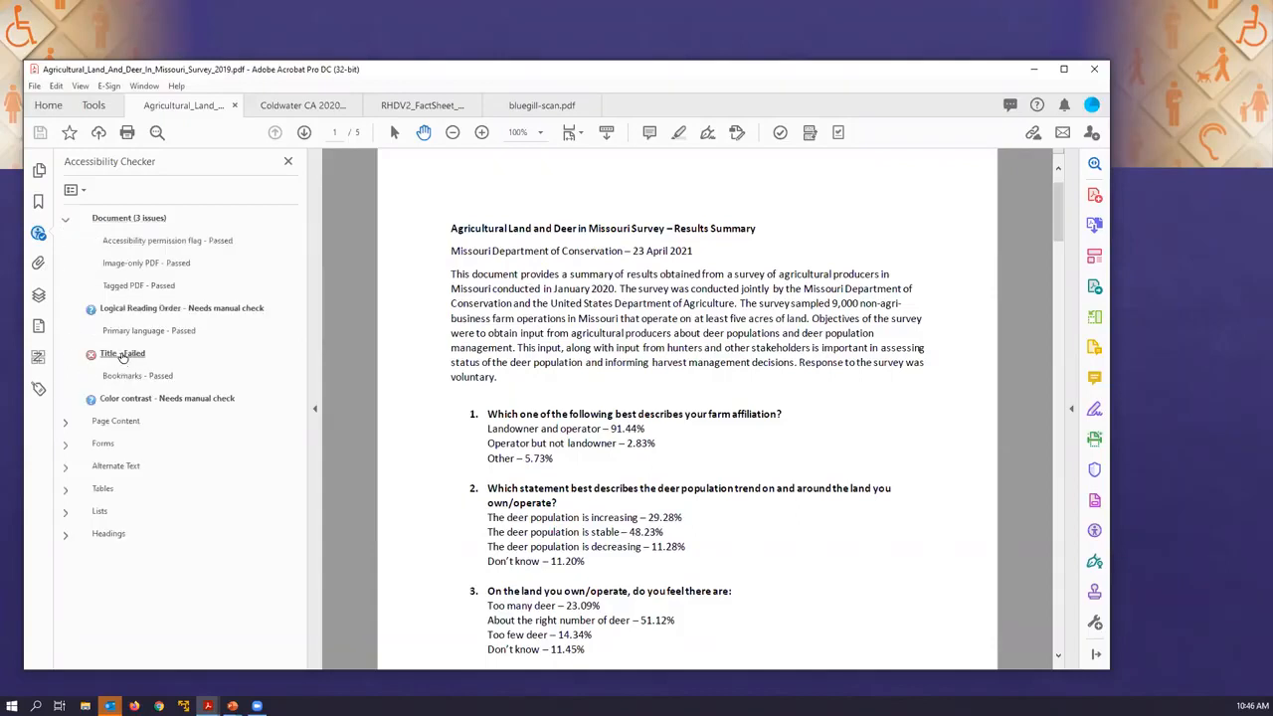
Set the document's title property to "add title here" and check the failed Title rule again.
{"action": "right_click", "coordinate": [418, 345]}
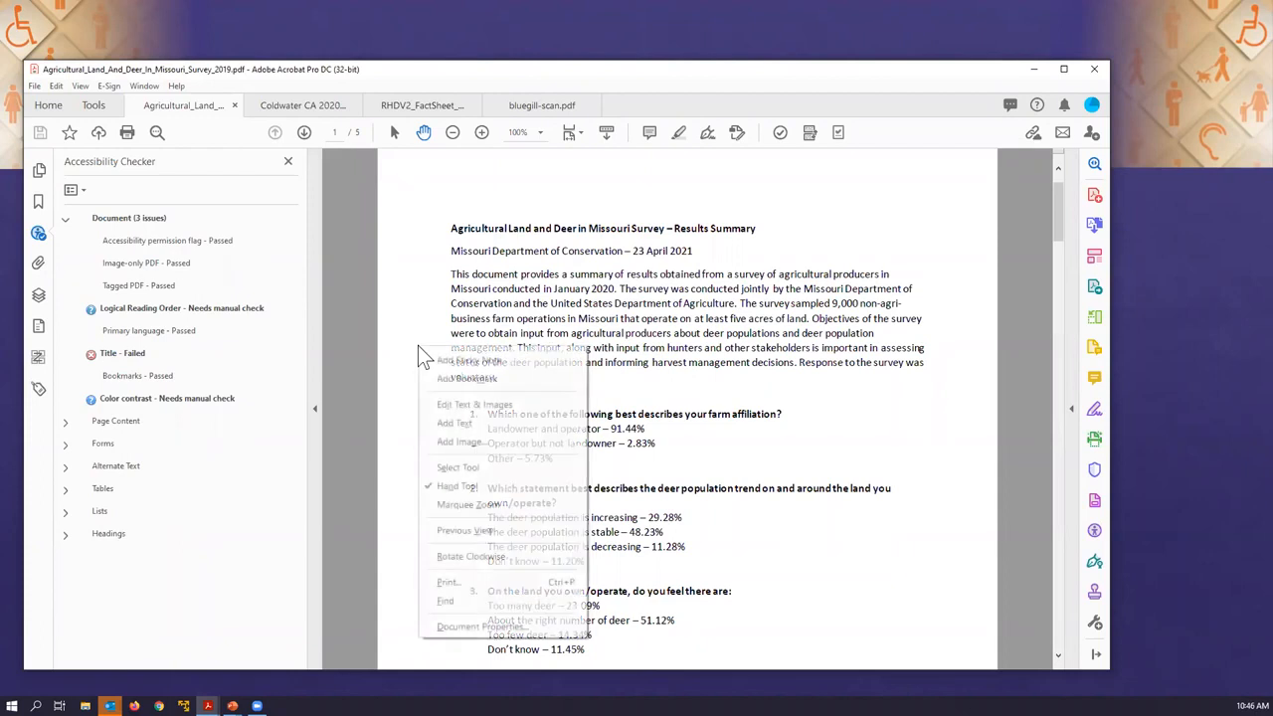
{"action": "left_click", "coordinate": [505, 624]}
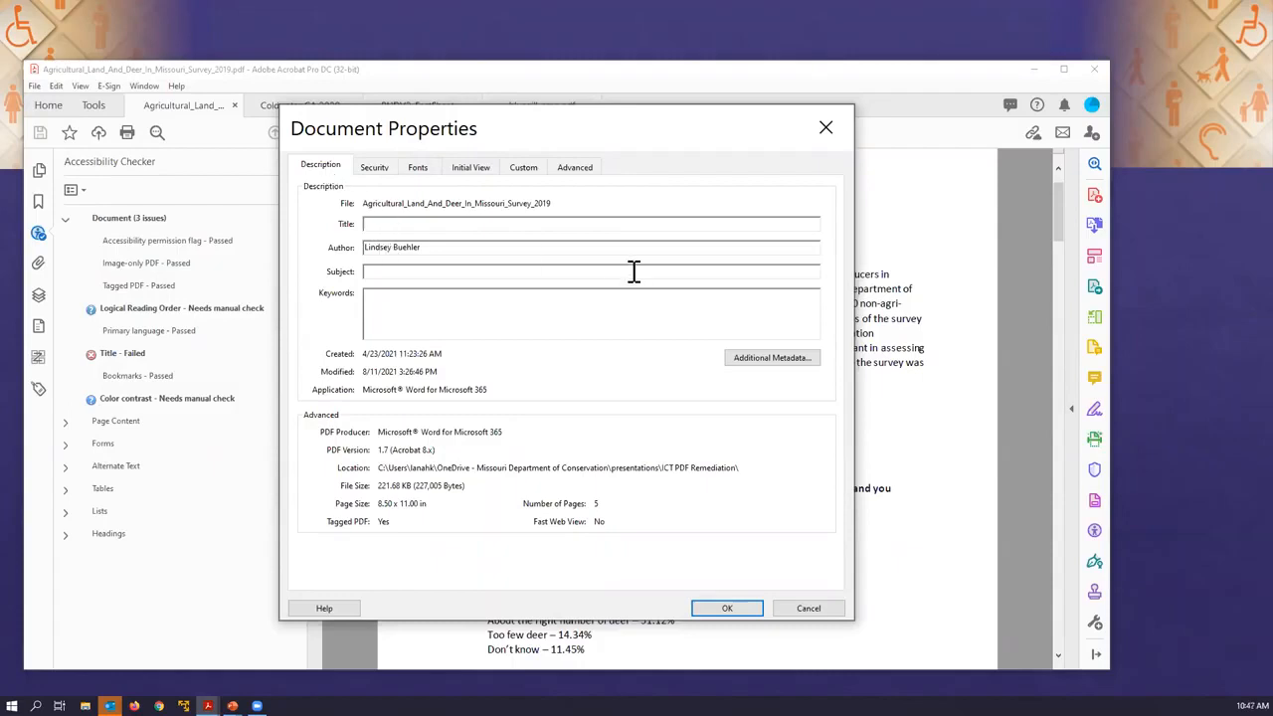
{"action": "type", "text": "add title here"}
{"action": "left_click", "coordinate": [703, 605]}
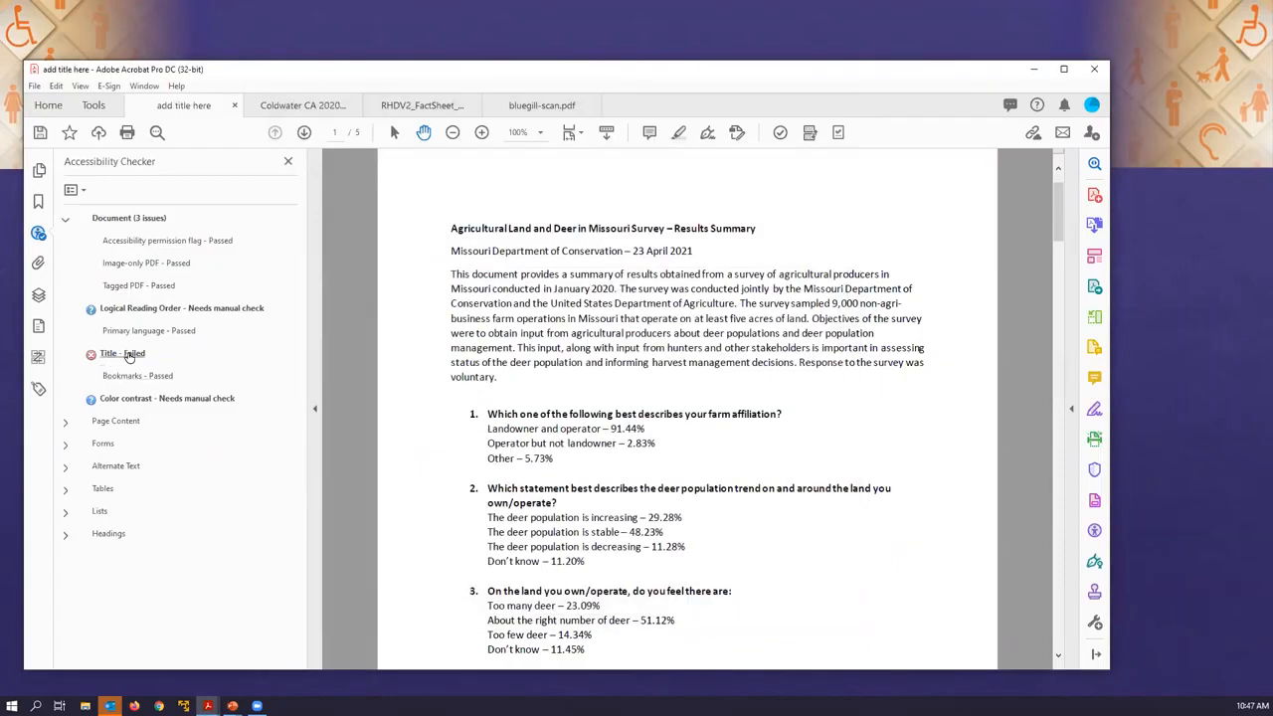
{"action": "right_click", "coordinate": [127, 357]}
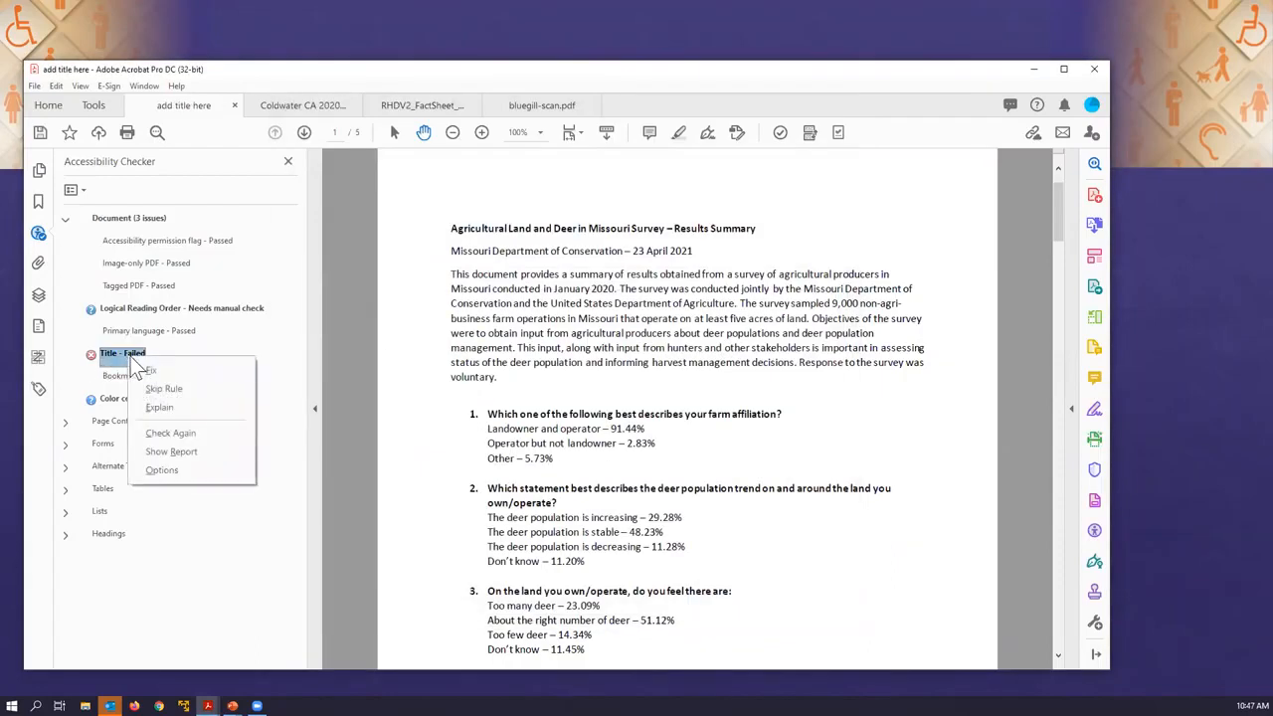
{"action": "left_click", "coordinate": [176, 430]}
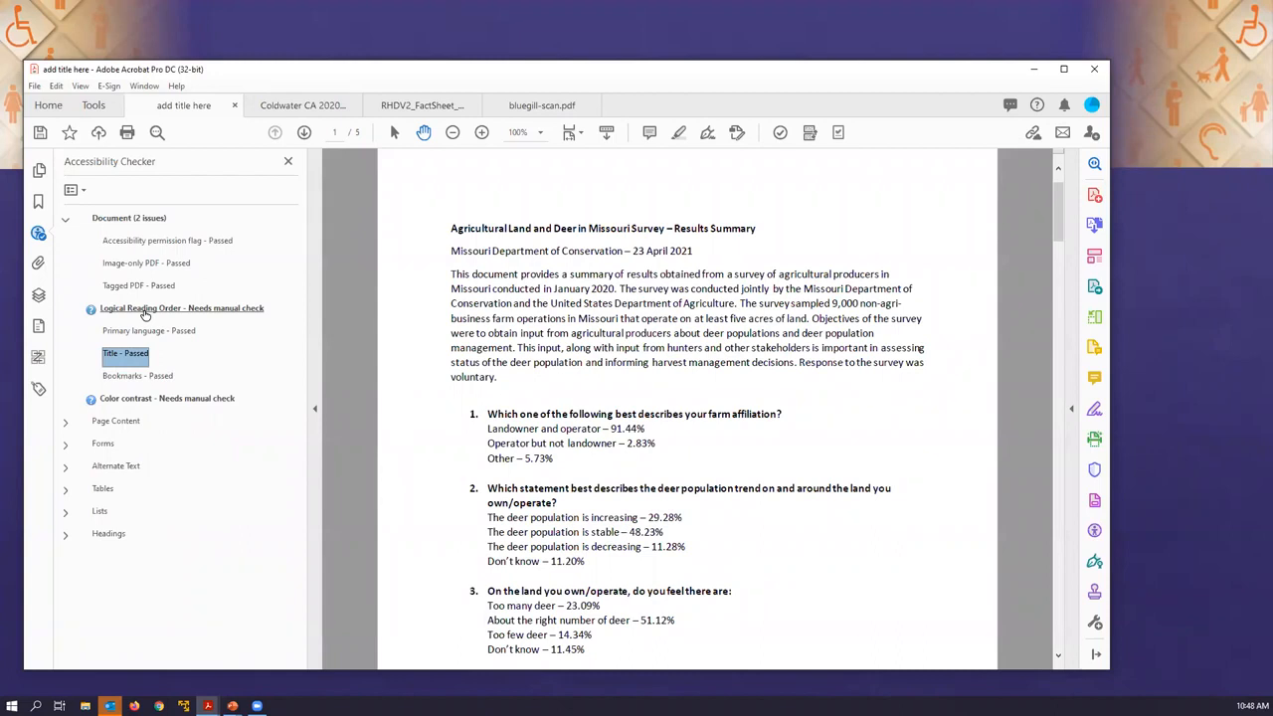
Open the document's tag tree and walk through the tags from the title to question 3's last answer to check the reading order.
{"action": "left_click", "coordinate": [39, 389]}
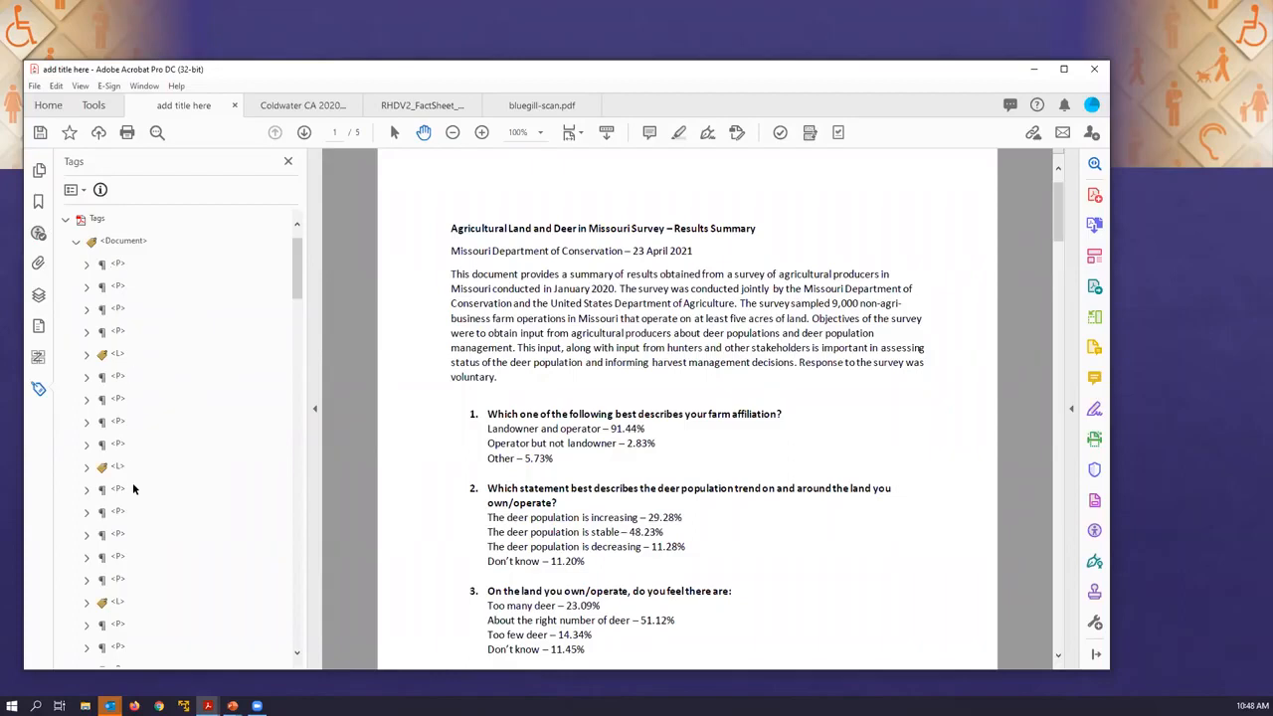
{"action": "scroll", "coordinate": [139, 590], "scroll_direction": "down", "scroll_amount": 5}
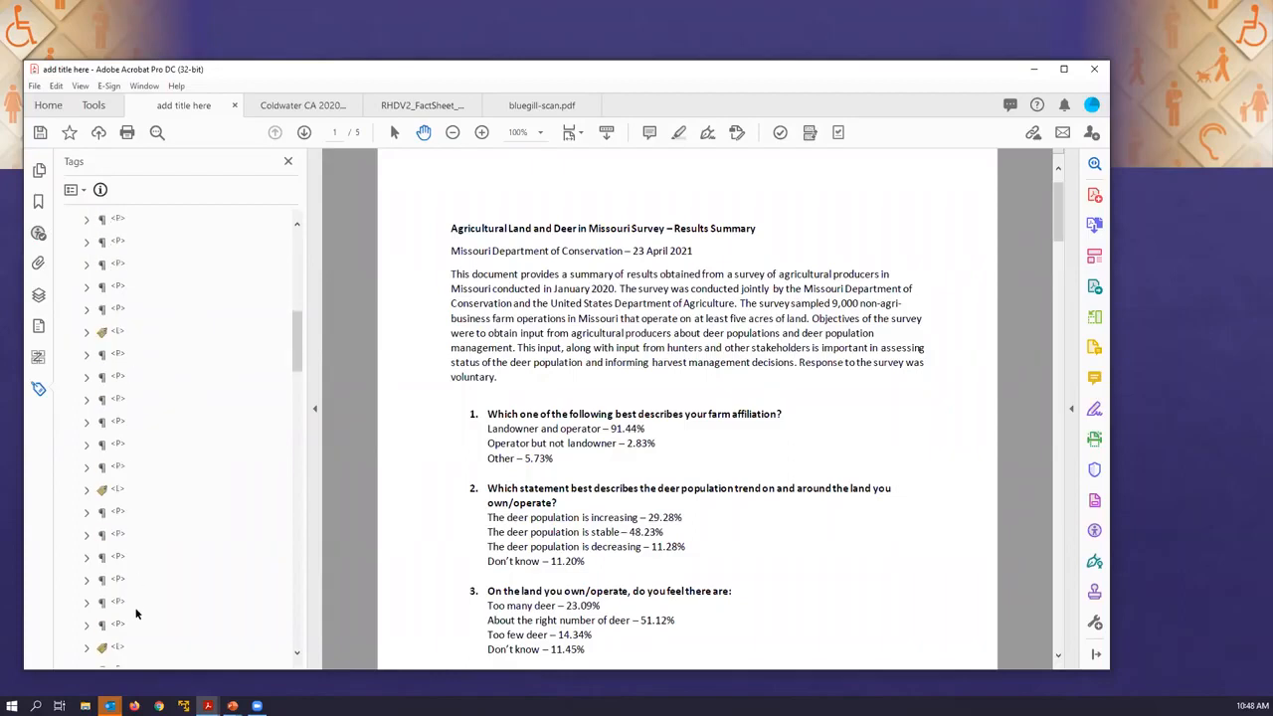
{"action": "scroll", "coordinate": [133, 622], "scroll_direction": "up", "scroll_amount": 6}
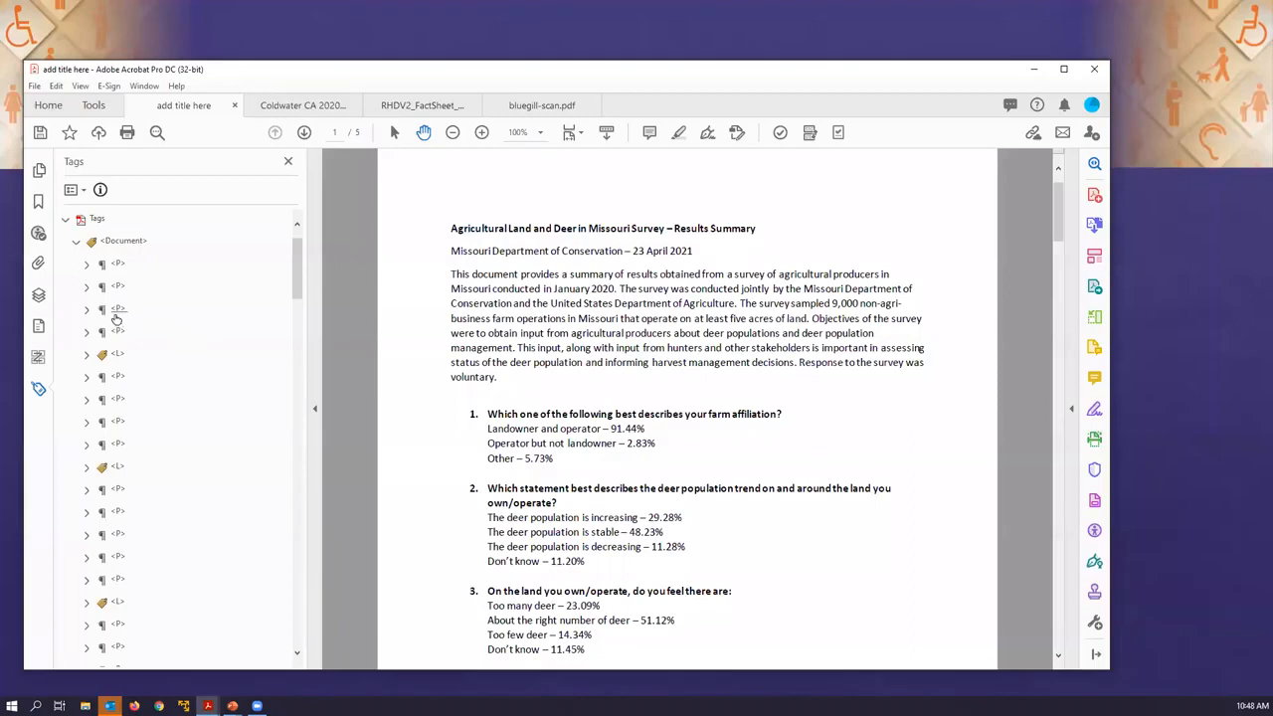
{"action": "left_click", "coordinate": [119, 264]}
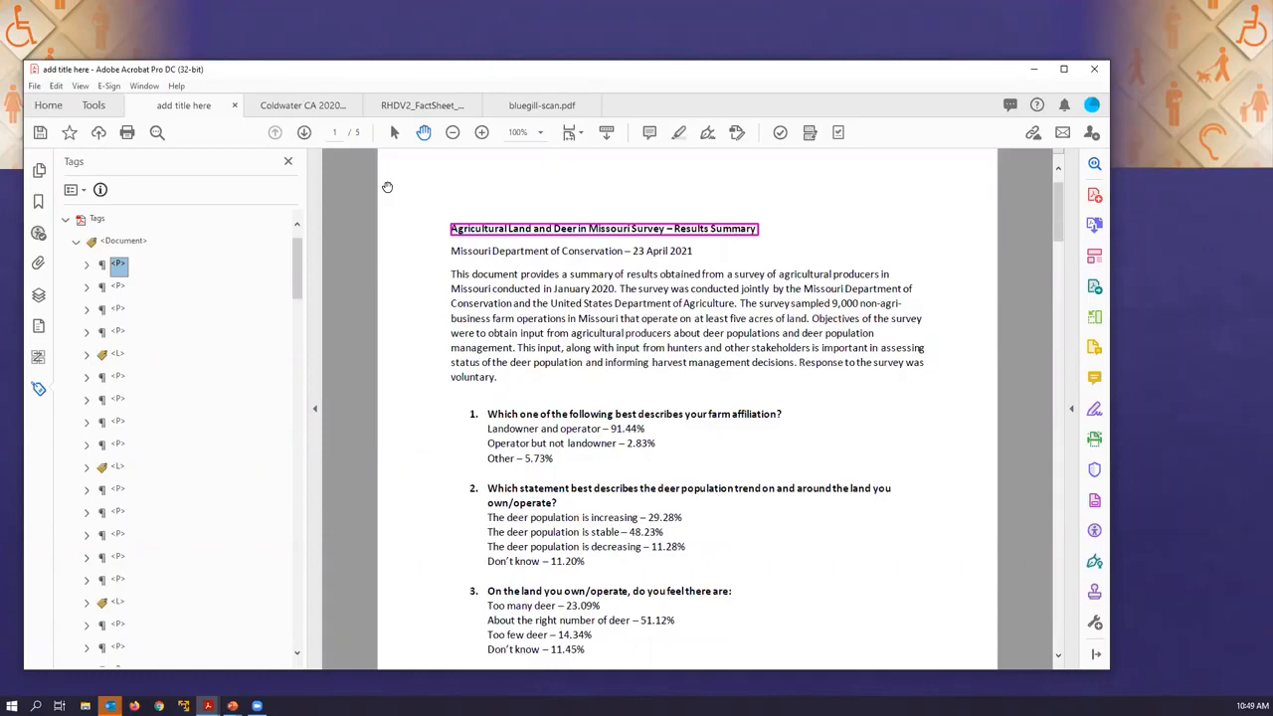
{"action": "key", "text": "Down"}
{"action": "key", "text": "Down"}
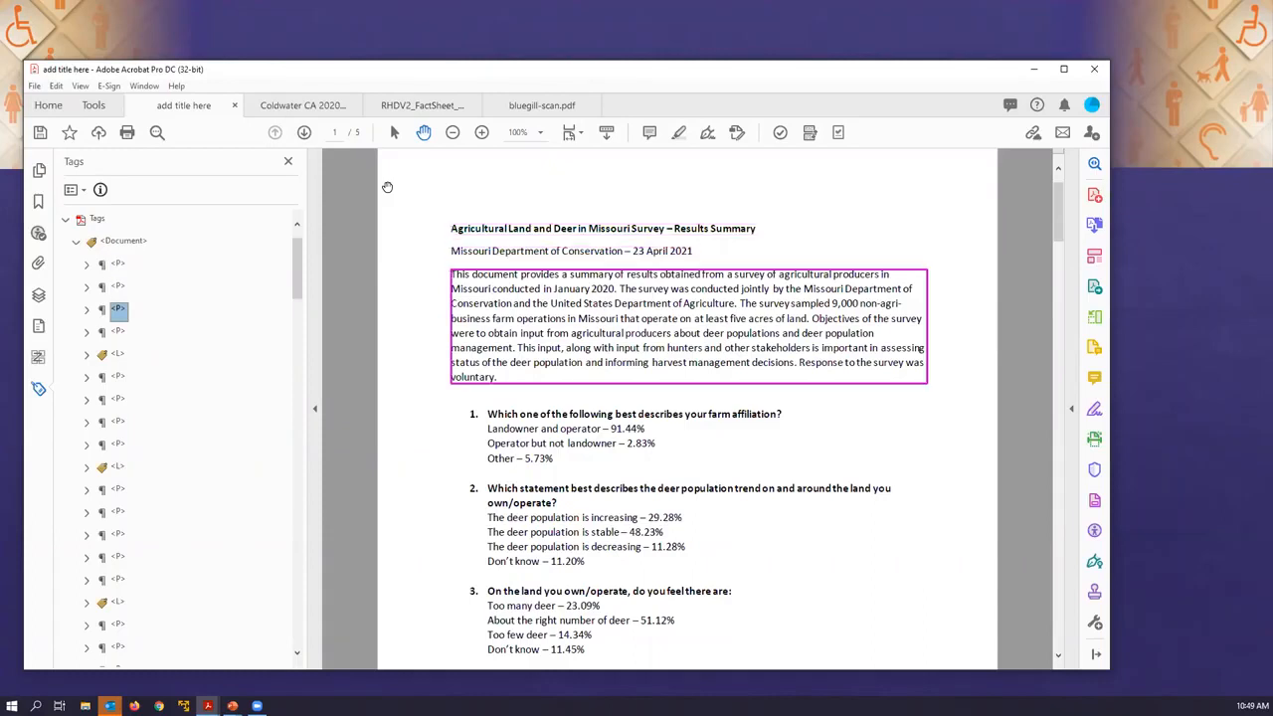
{"action": "key", "text": "Down"}
{"action": "key", "text": "Down"}
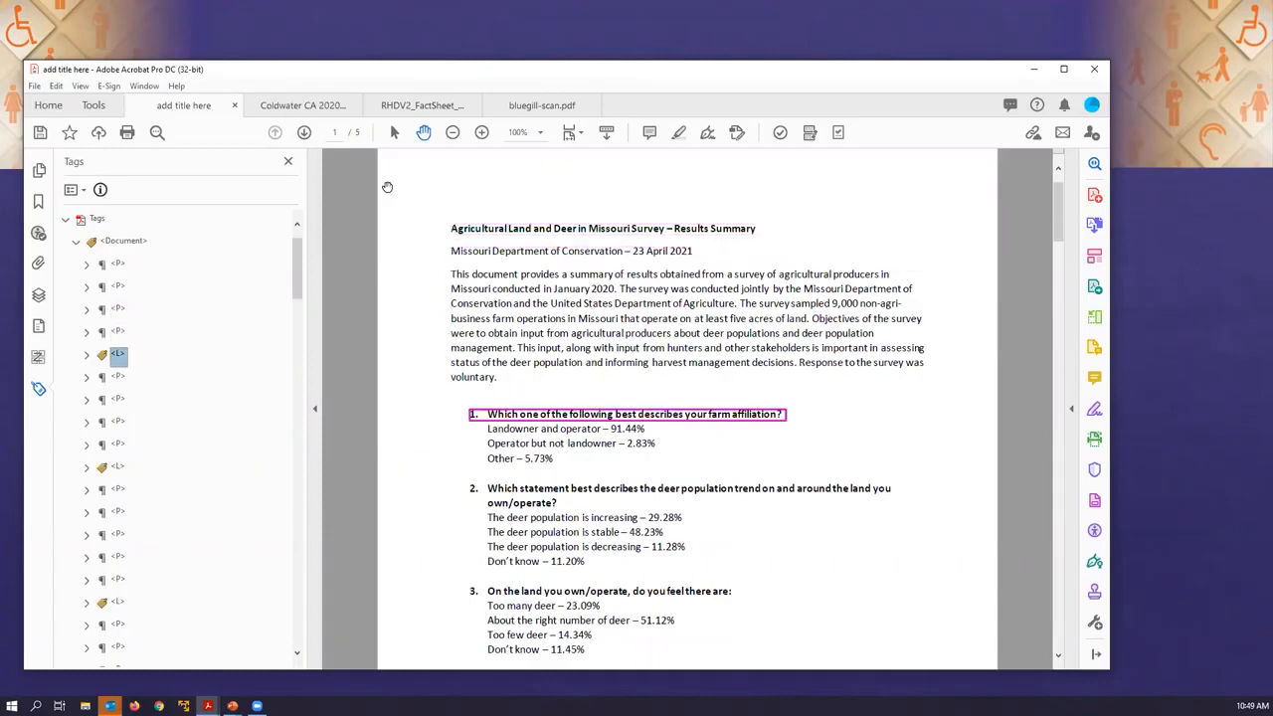
{"action": "key", "text": "Down"}
{"action": "key", "text": "Down"}
{"action": "key", "text": "Down"}
{"action": "key", "text": "Down"}
{"action": "key", "text": "Down"}
{"action": "key", "text": "Down"}
{"action": "key", "text": "Down"}
{"action": "key", "text": "Down"}
{"action": "key", "text": "Down"}
{"action": "key", "text": "Down"}
{"action": "key", "text": "Down"}
{"action": "key", "text": "Down"}
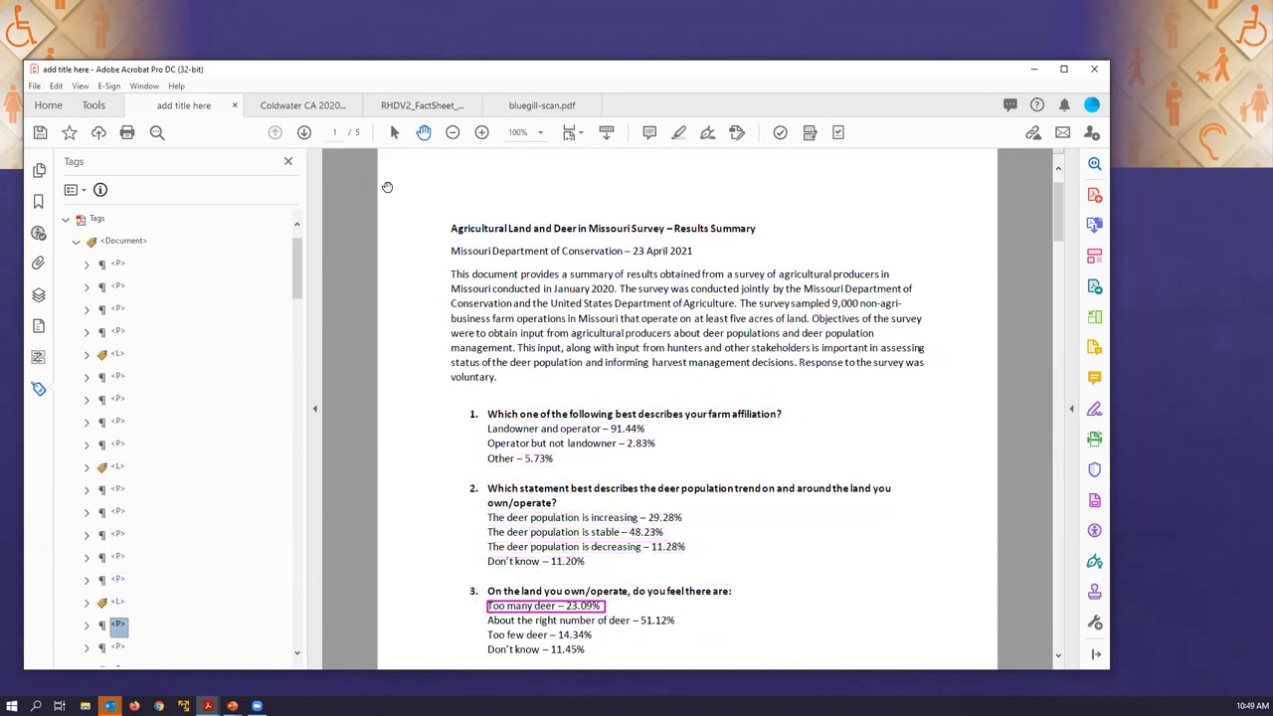
{"action": "key", "text": "Down"}
{"action": "key", "text": "Down"}
{"action": "key", "text": "Down"}
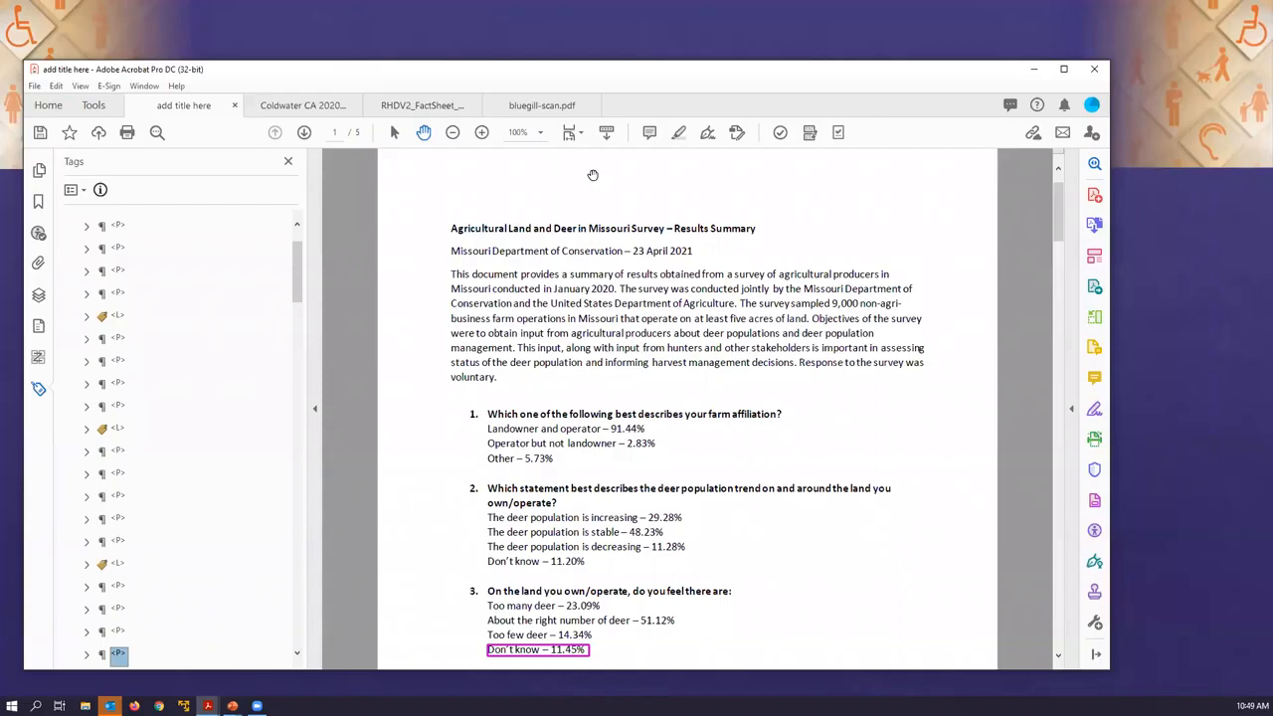
Tag the survey title as Heading 1 with the Reading Order tool and check its updated tag in the tag tree.
{"action": "scroll", "coordinate": [111, 308], "scroll_direction": "up", "scroll_amount": 1}
{"action": "left_click", "coordinate": [117, 263]}
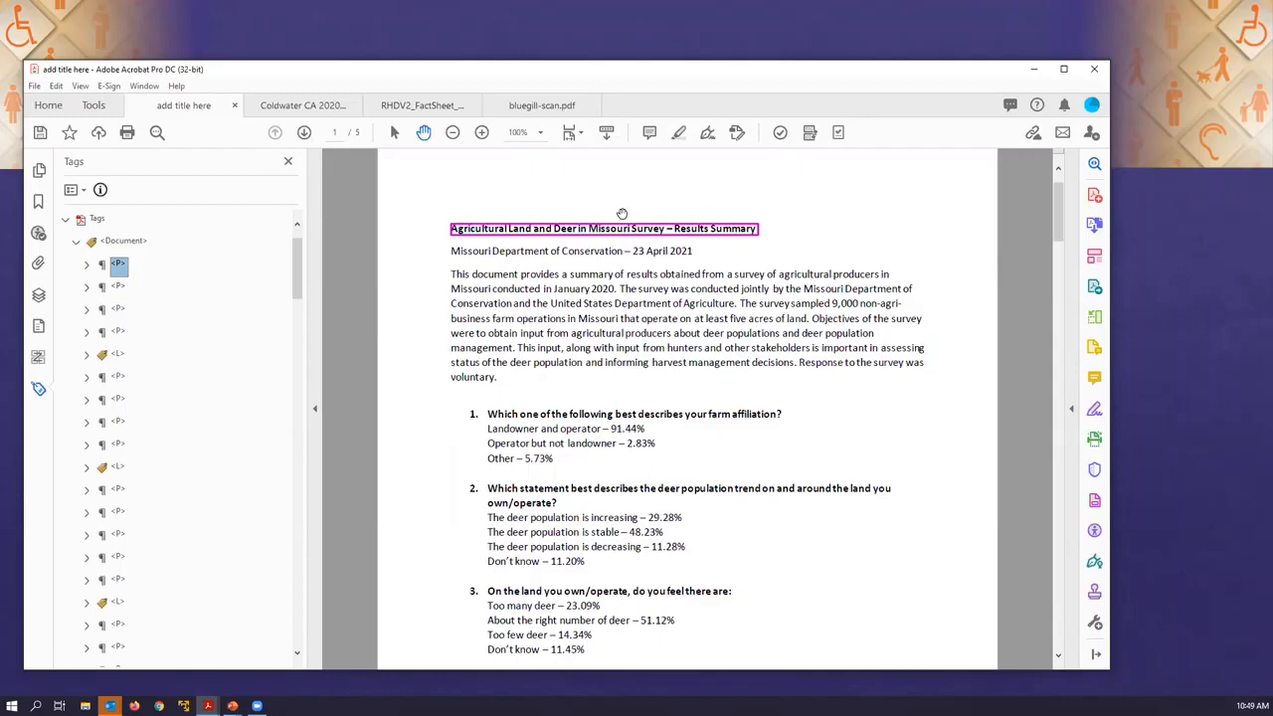
{"action": "left_click", "coordinate": [808, 134]}
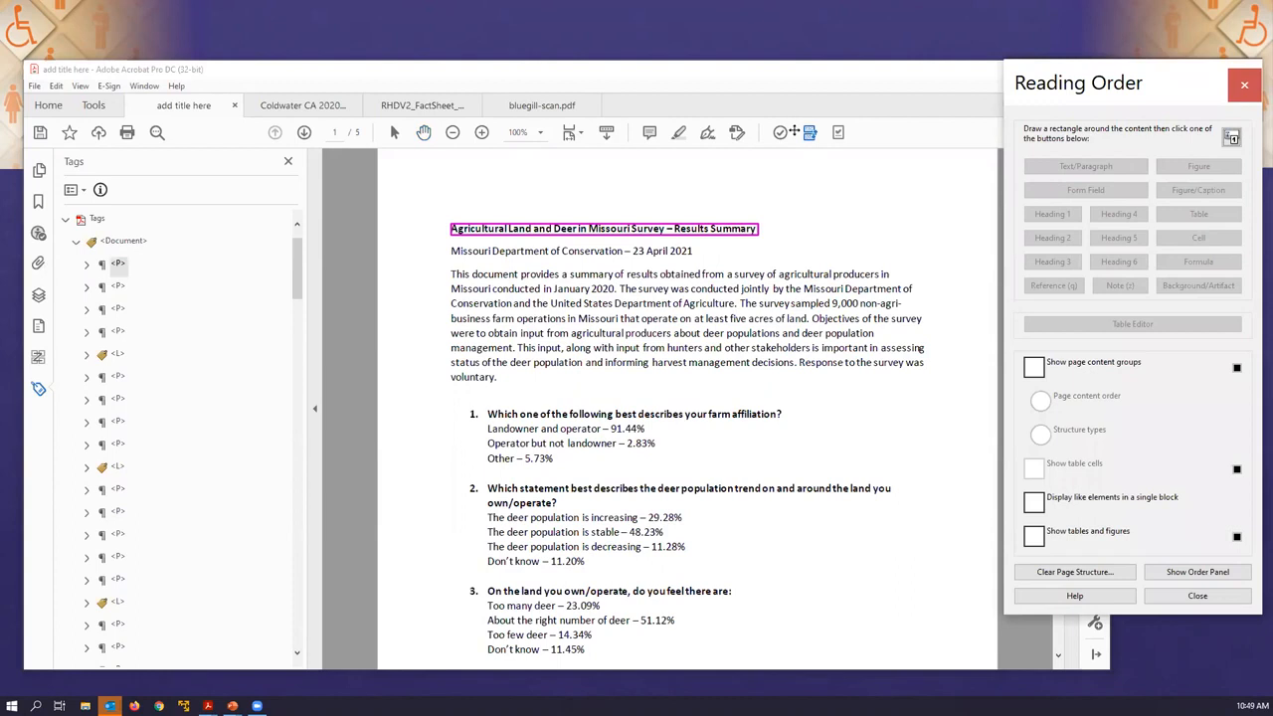
{"action": "left_click_drag", "start_coordinate": [438, 214], "coordinate": [800, 252]}
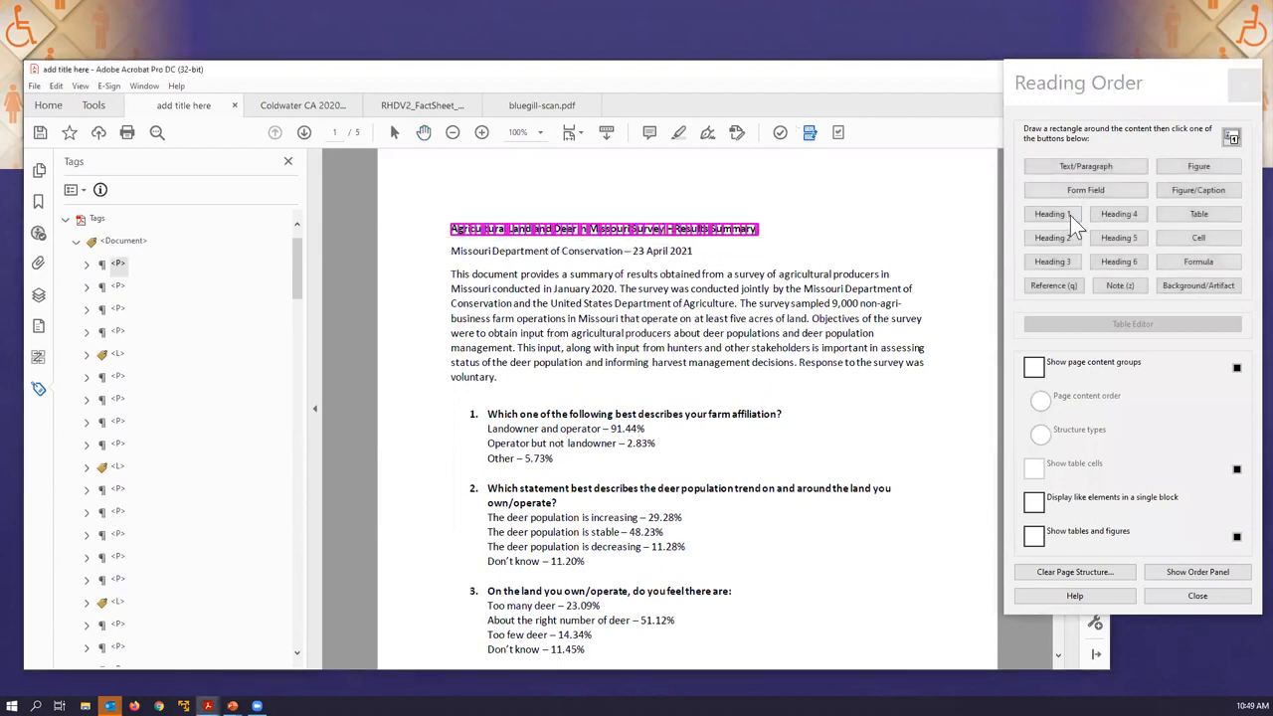
{"action": "left_click", "coordinate": [1068, 216]}
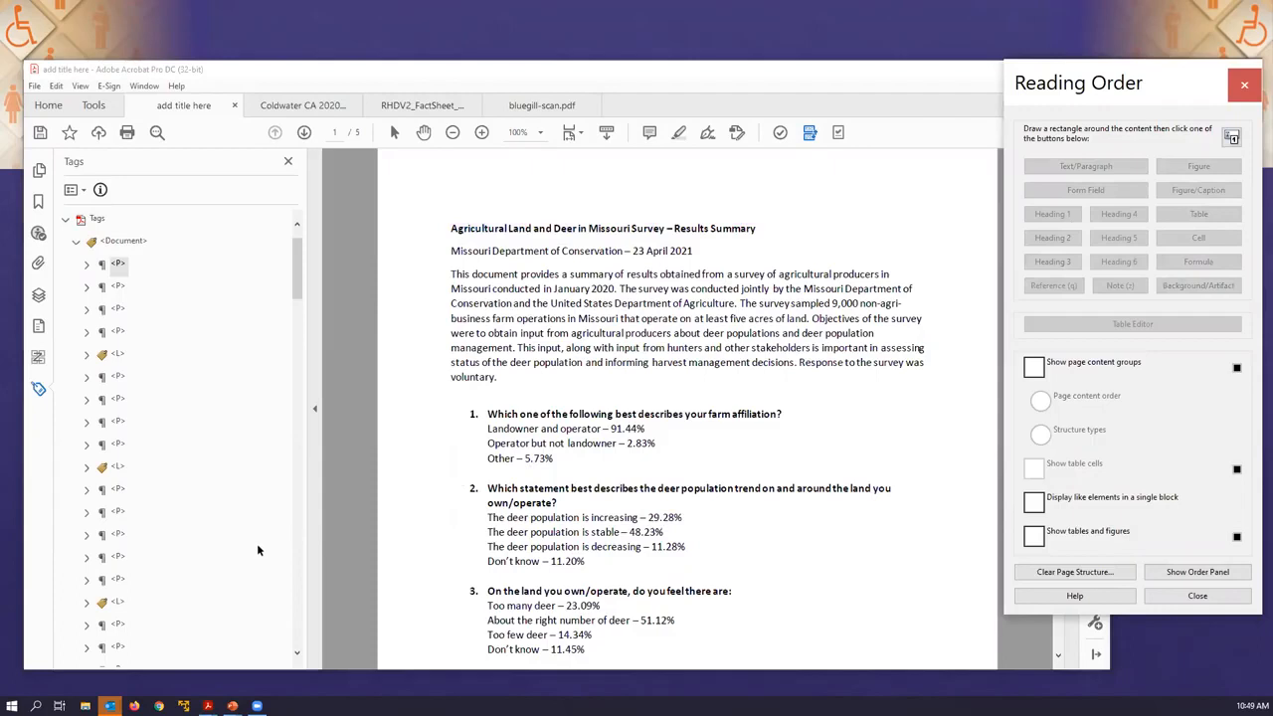
{"action": "left_click", "coordinate": [112, 266]}
{"action": "left_click", "coordinate": [85, 265]}
{"action": "left_click", "coordinate": [85, 266]}
Open the properties of the title's heading tag, review the available tag types, and open the tag's name for editing.
{"action": "right_click", "coordinate": [117, 269]}
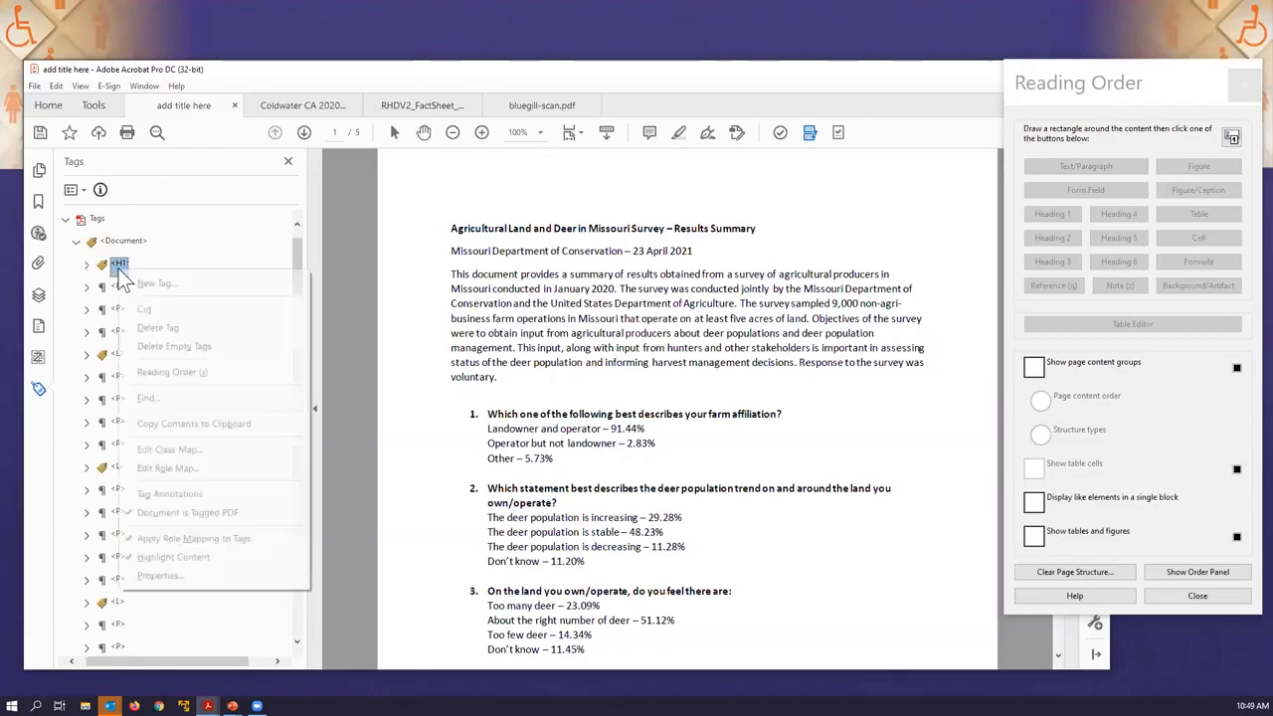
{"action": "left_click", "coordinate": [158, 576]}
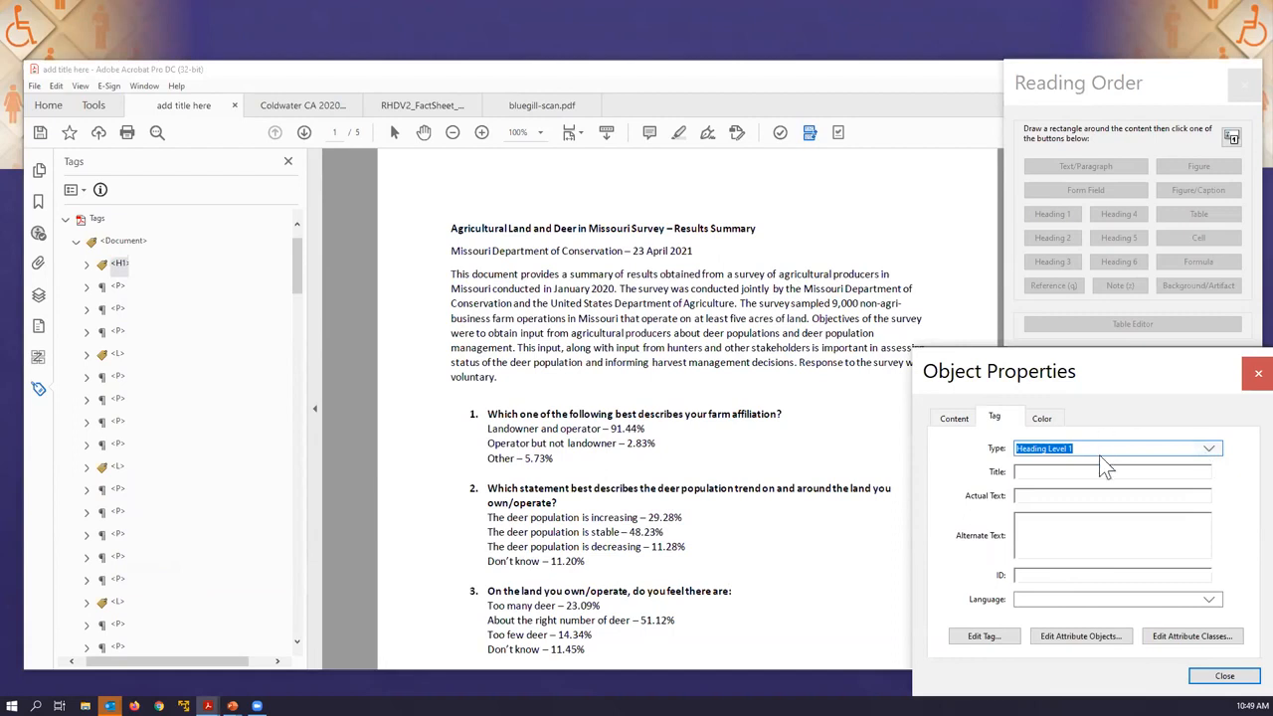
{"action": "left_click", "coordinate": [1213, 454]}
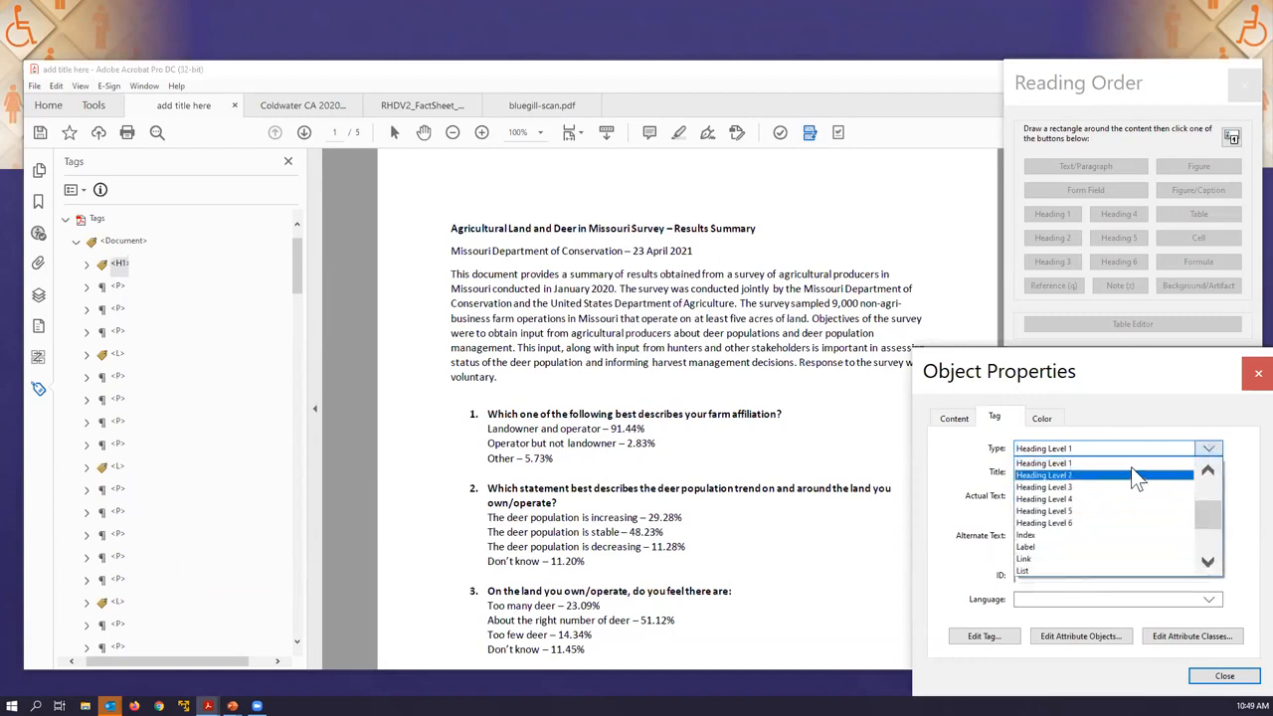
{"action": "left_click", "coordinate": [1146, 369]}
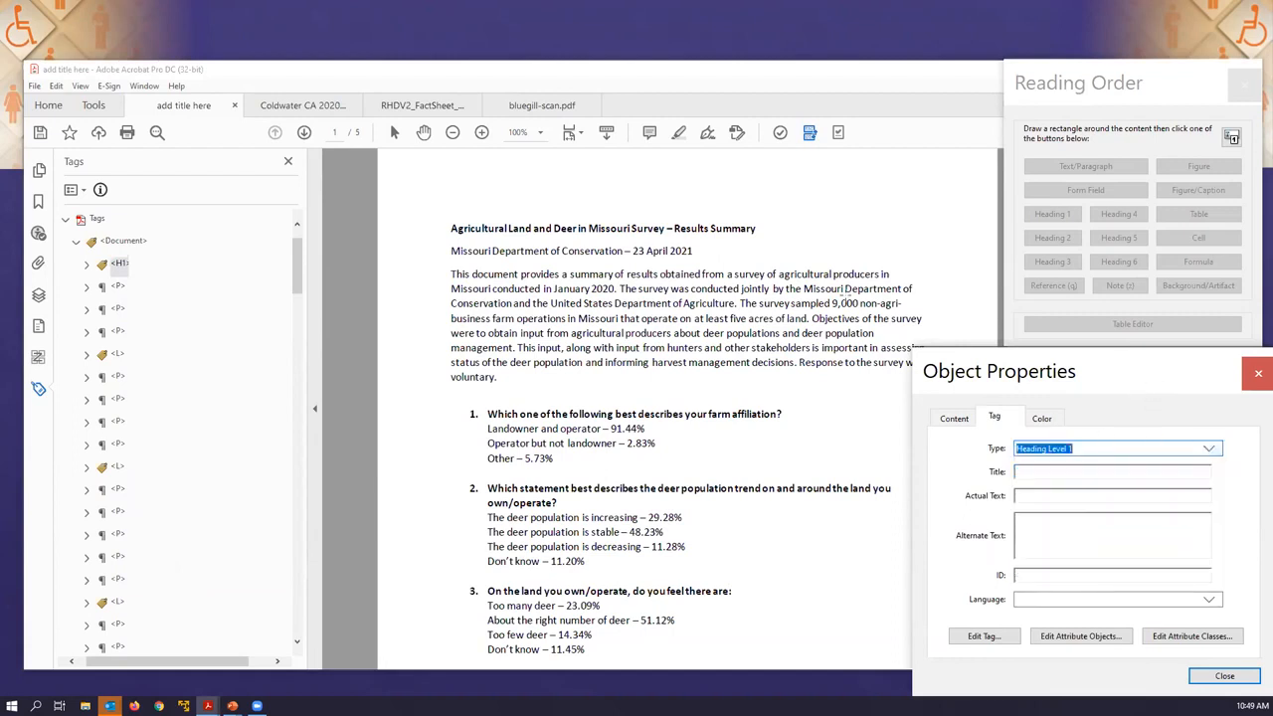
{"action": "left_click", "coordinate": [123, 266]}
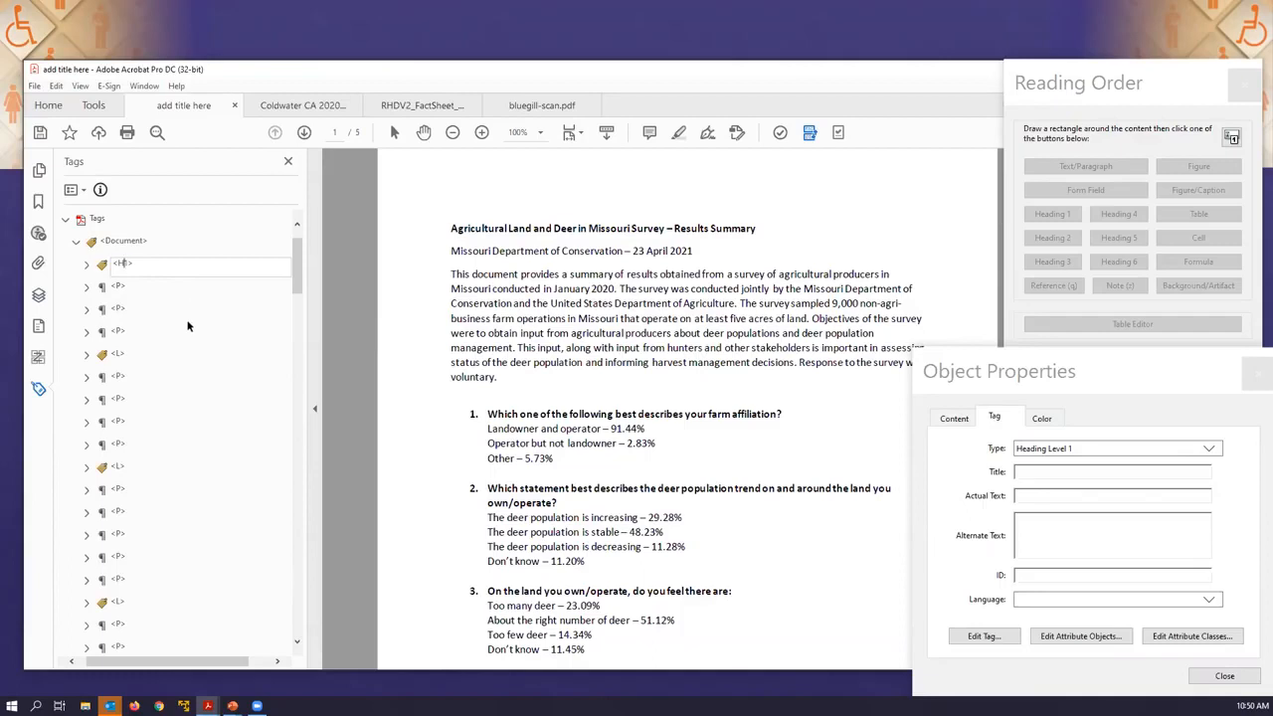
Step through the tags below the title and delete the empty paragraph tag just above question 1.
{"action": "left_click", "coordinate": [149, 290]}
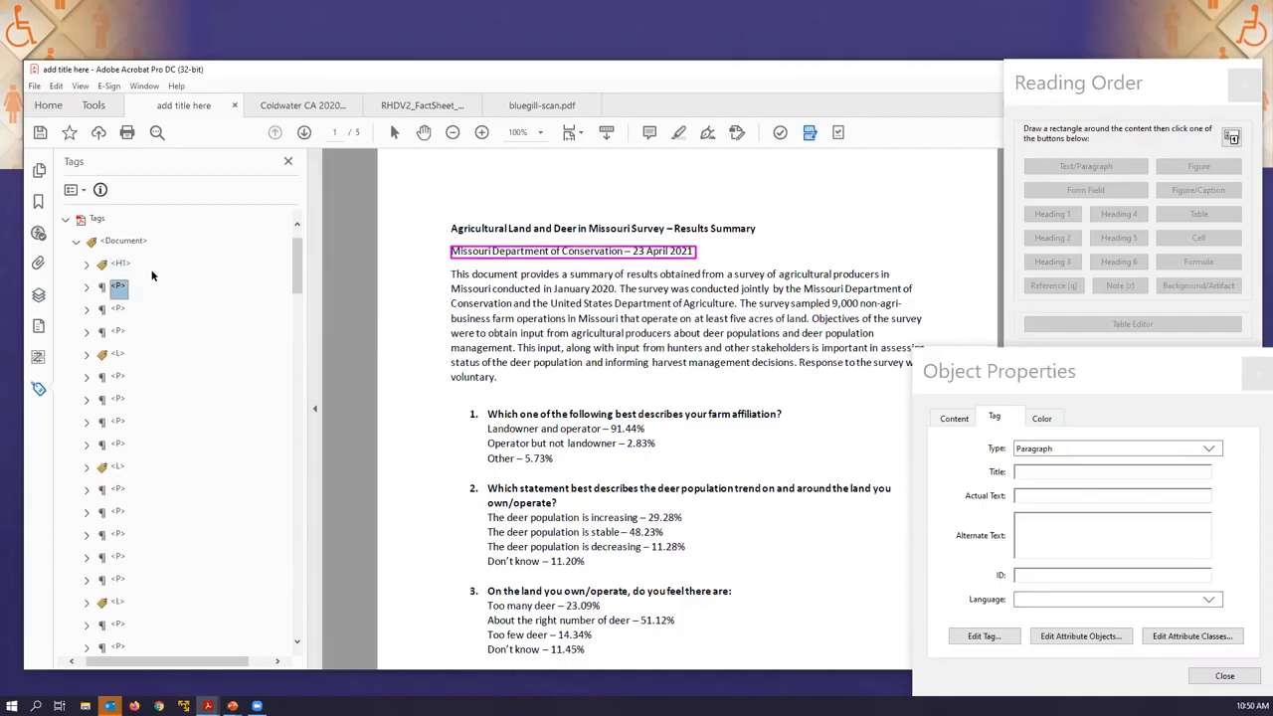
{"action": "key", "text": "Down"}
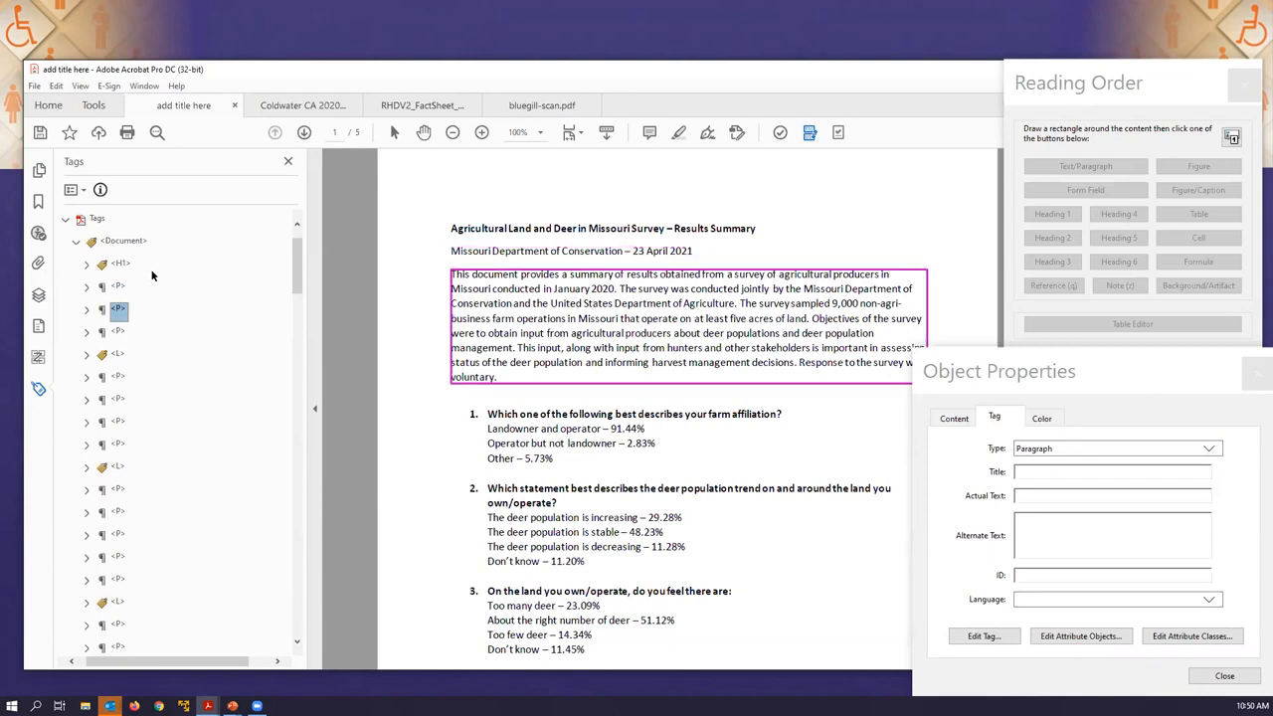
{"action": "key", "text": "Down"}
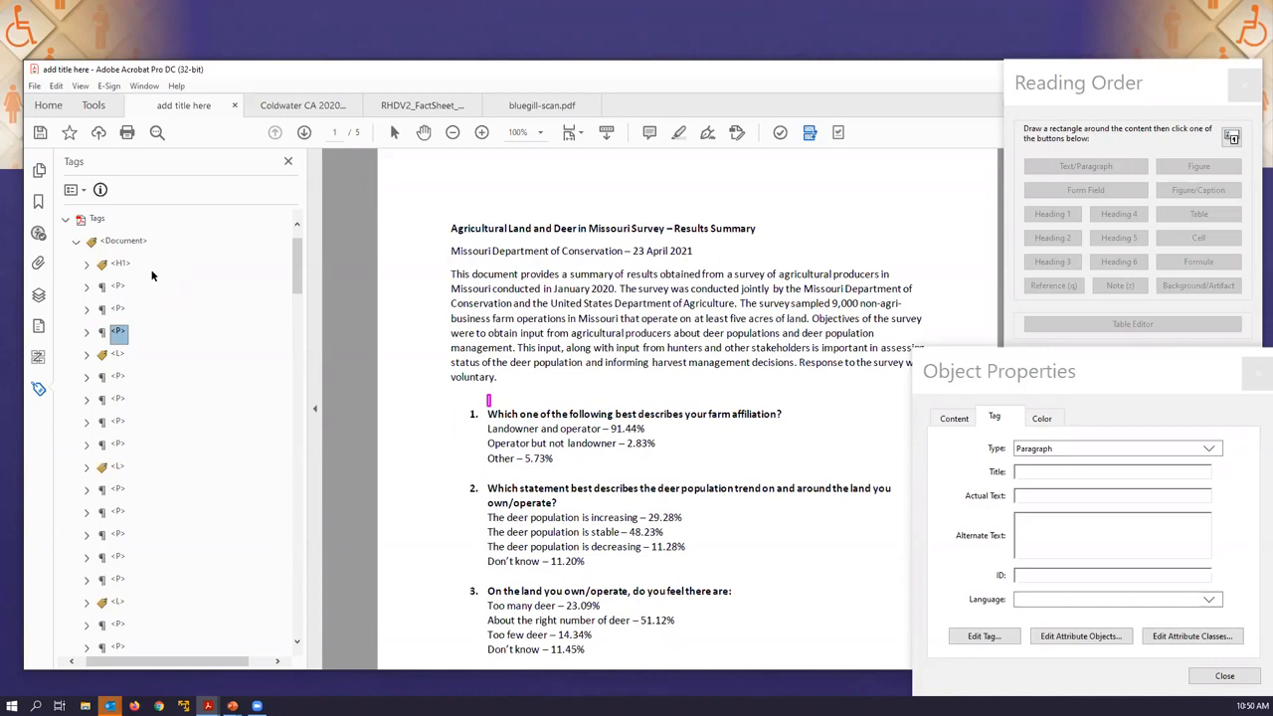
{"action": "right_click", "coordinate": [116, 334]}
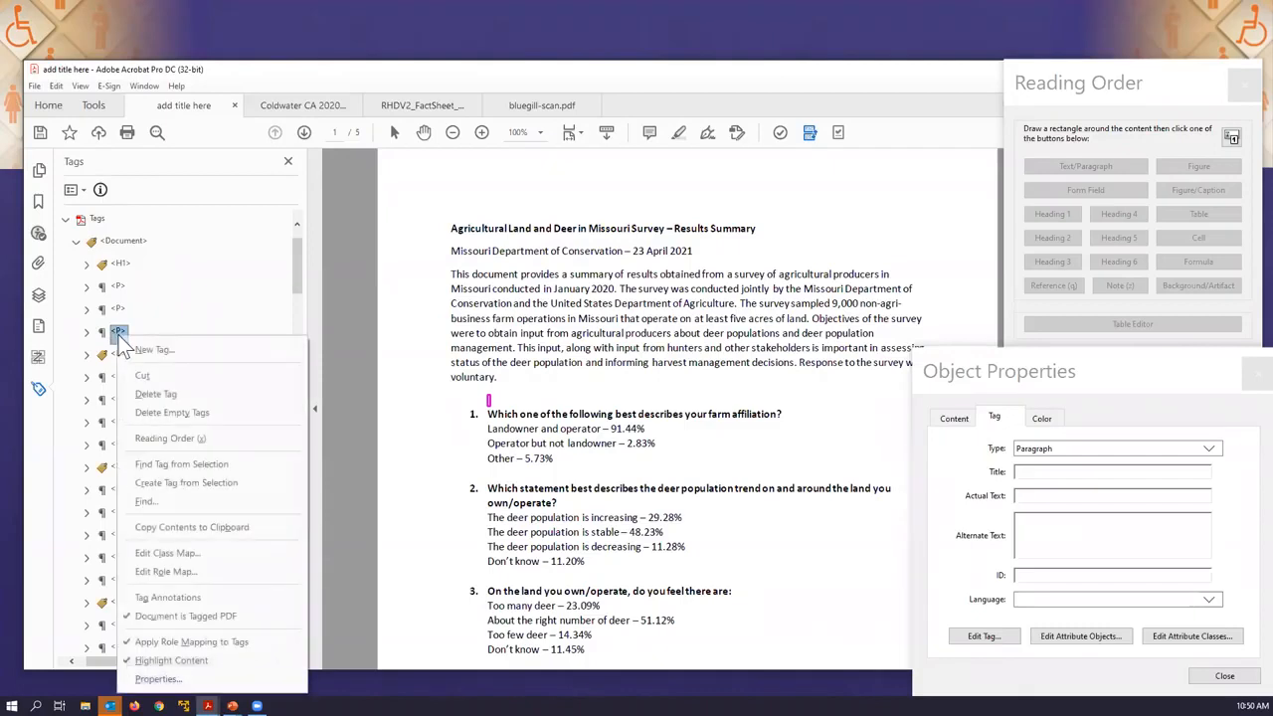
{"action": "left_click", "coordinate": [156, 393]}
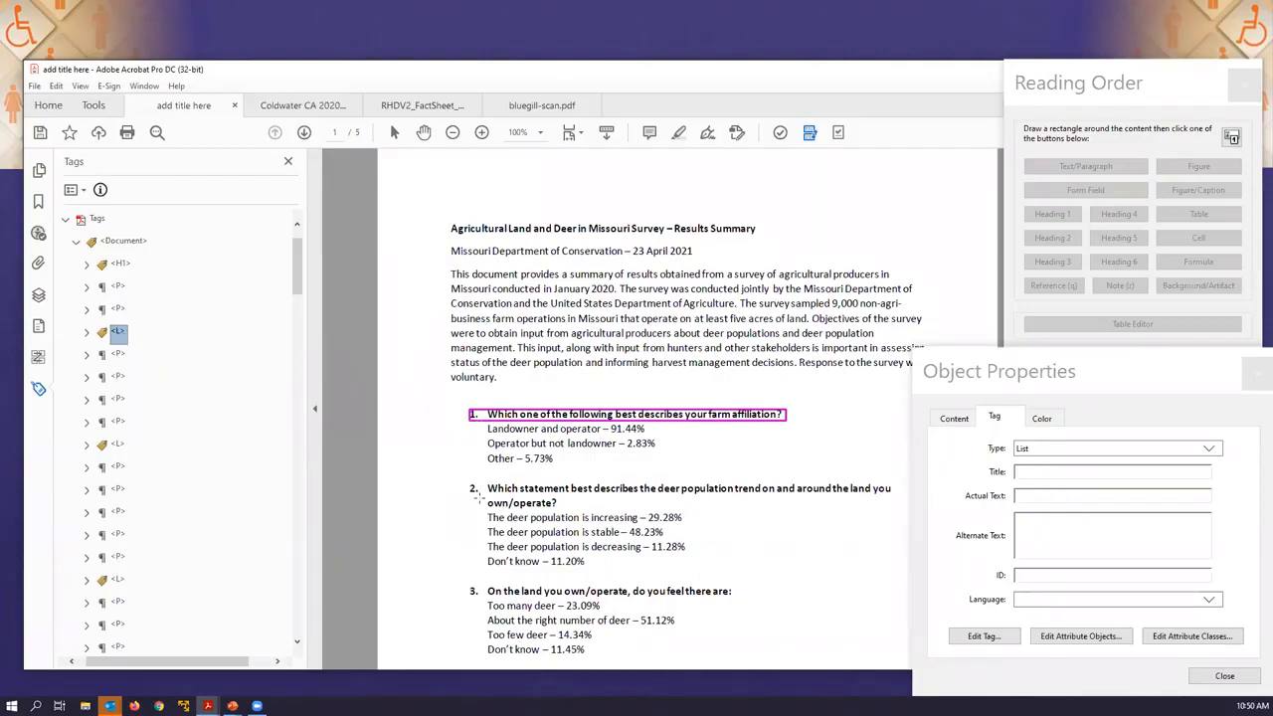
Expand question 1's list tag down to its list item body and examine how its three answers are tagged.
{"action": "left_click", "coordinate": [87, 332]}
{"action": "left_click", "coordinate": [127, 355]}
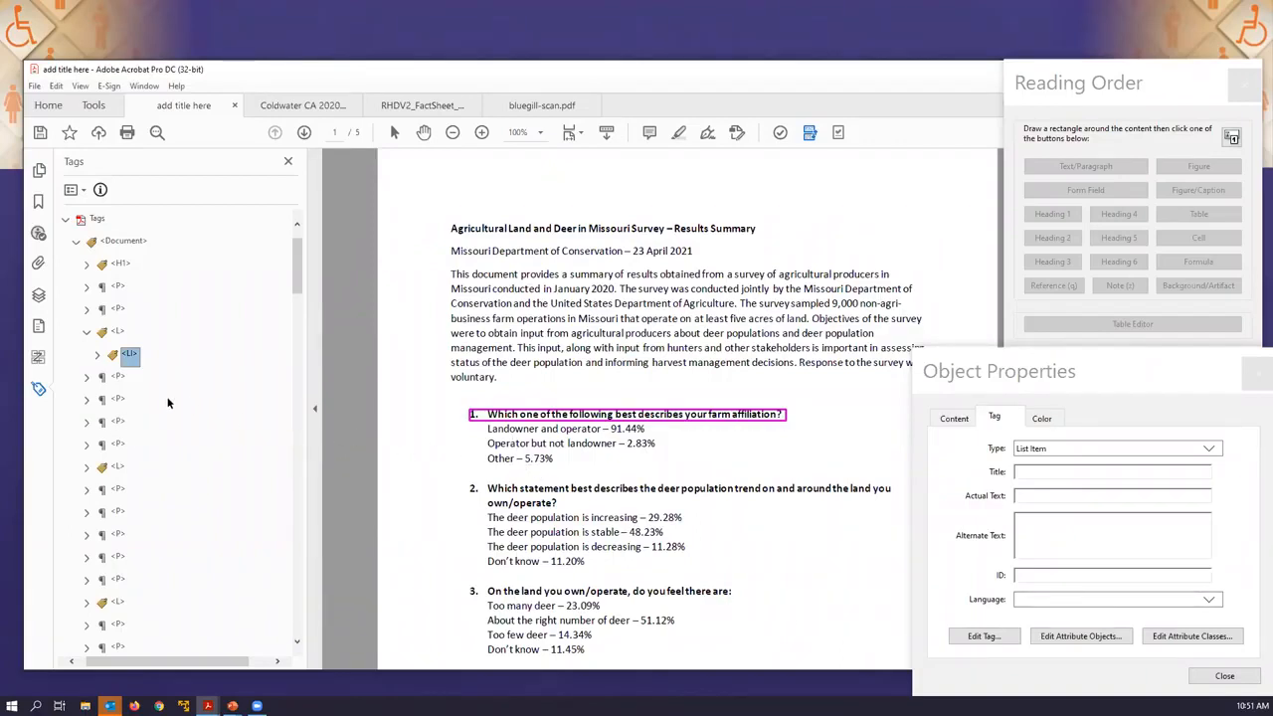
{"action": "left_click", "coordinate": [116, 377]}
{"action": "key", "text": "Down"}
{"action": "key", "text": "Down"}
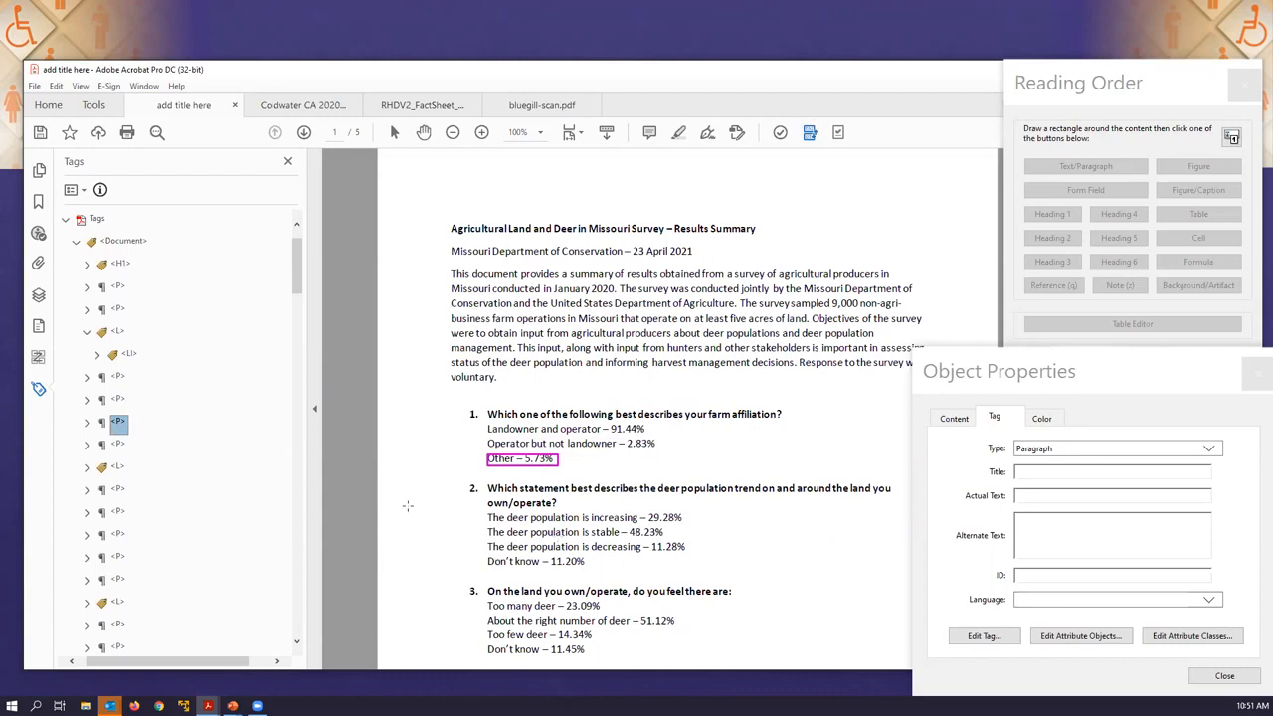
{"action": "left_click", "coordinate": [97, 354]}
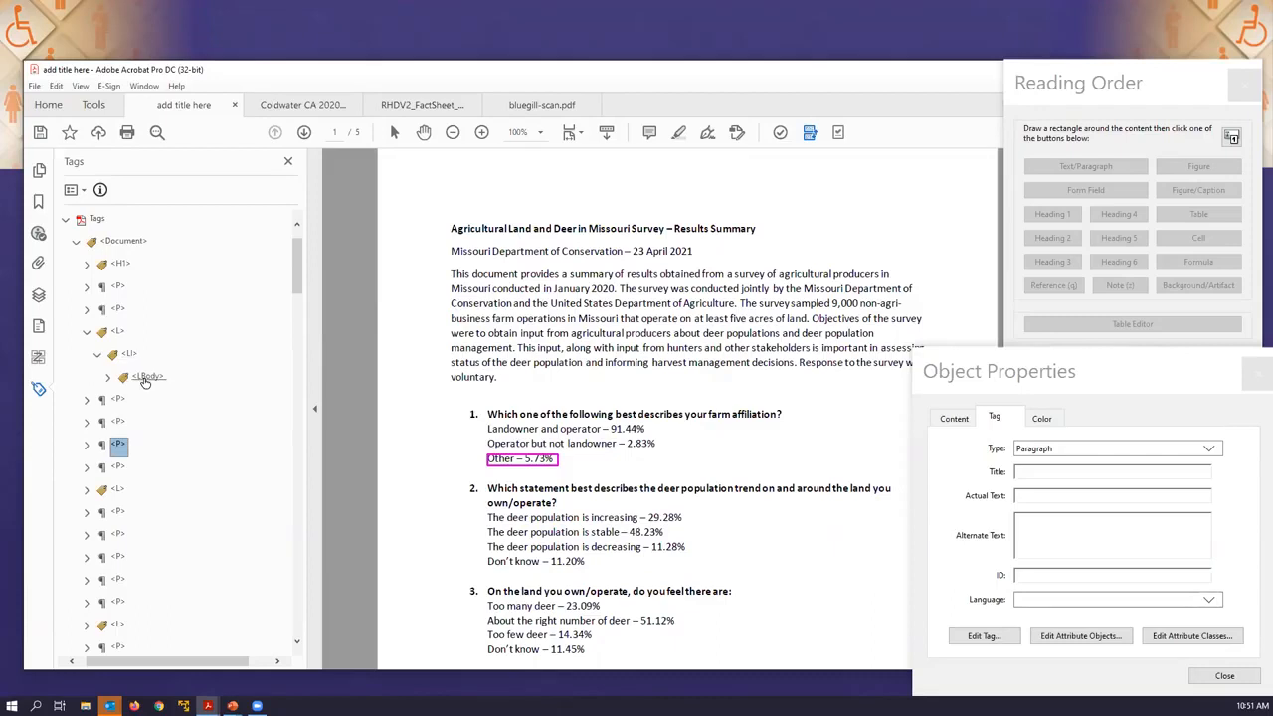
{"action": "right_click", "coordinate": [148, 378]}
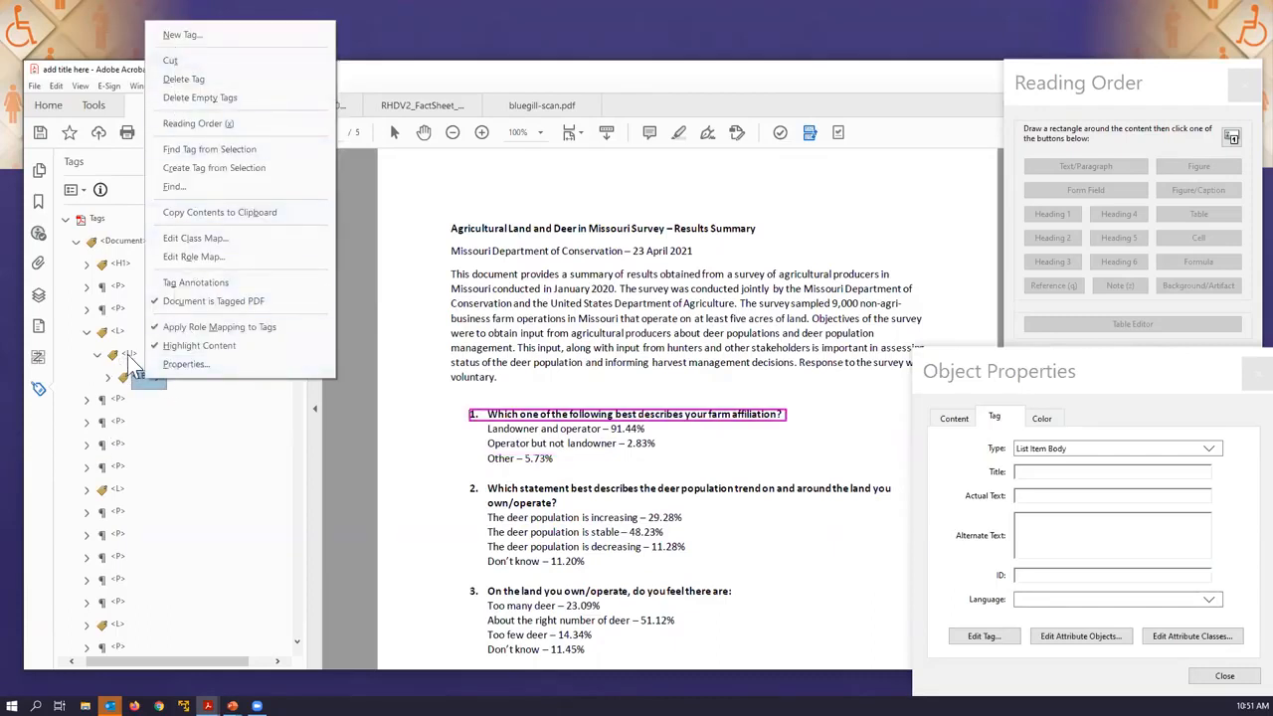
{"action": "left_click", "coordinate": [176, 408]}
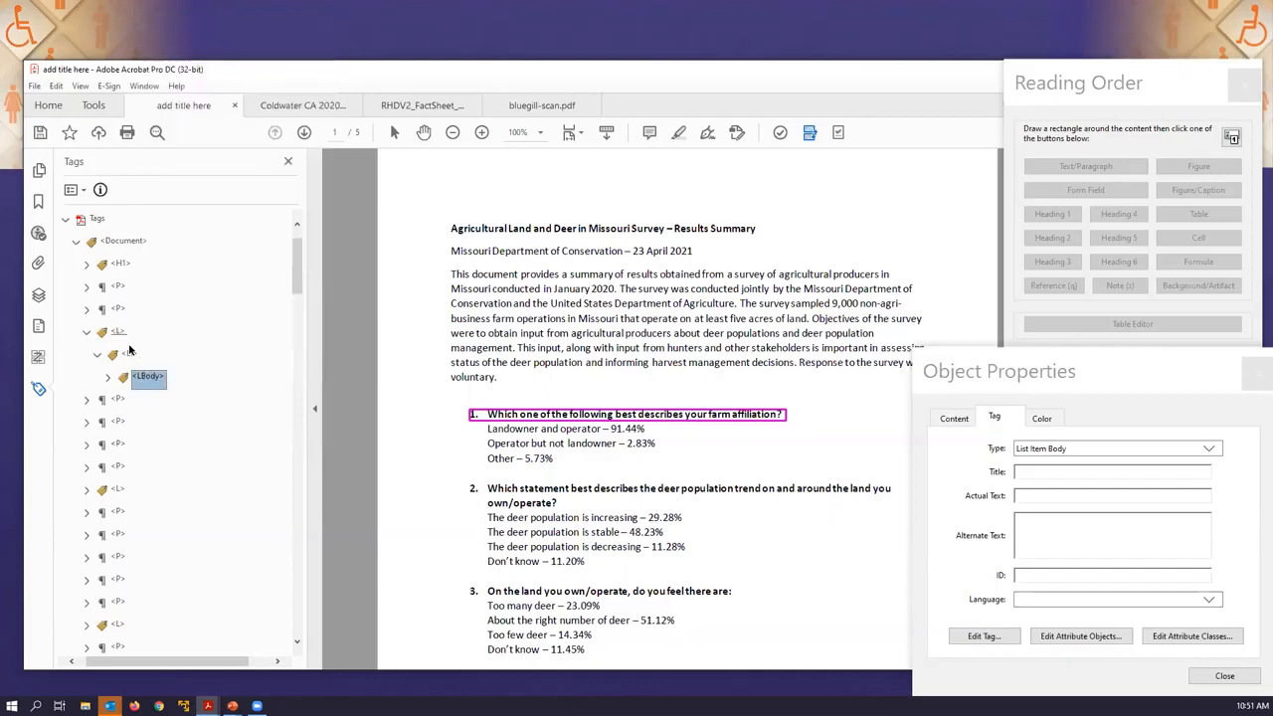
Add a new List tag inside question 1's list item, following its list item body.
{"action": "left_click", "coordinate": [129, 355]}
{"action": "key", "text": "Up"}
{"action": "left_click", "coordinate": [129, 356]}
{"action": "left_click", "coordinate": [145, 378]}
{"action": "right_click", "coordinate": [147, 374]}
{"action": "left_click", "coordinate": [180, 36]}
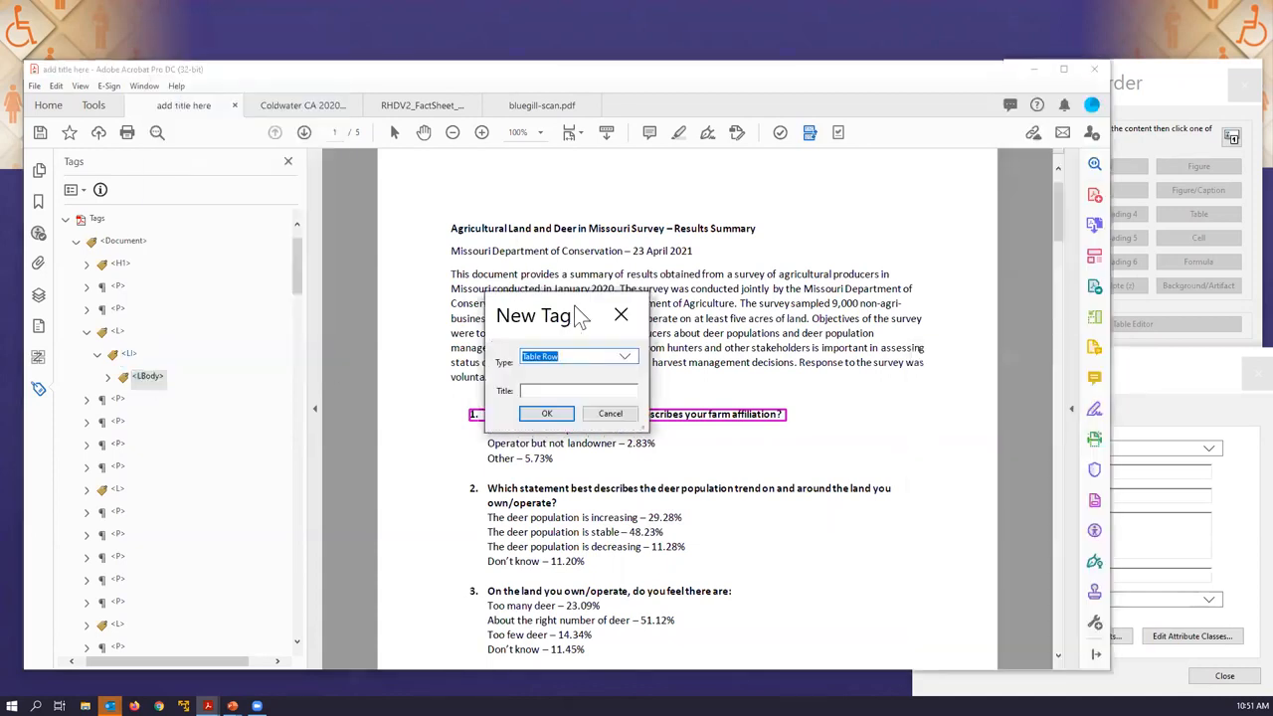
{"action": "left_click", "coordinate": [597, 358]}
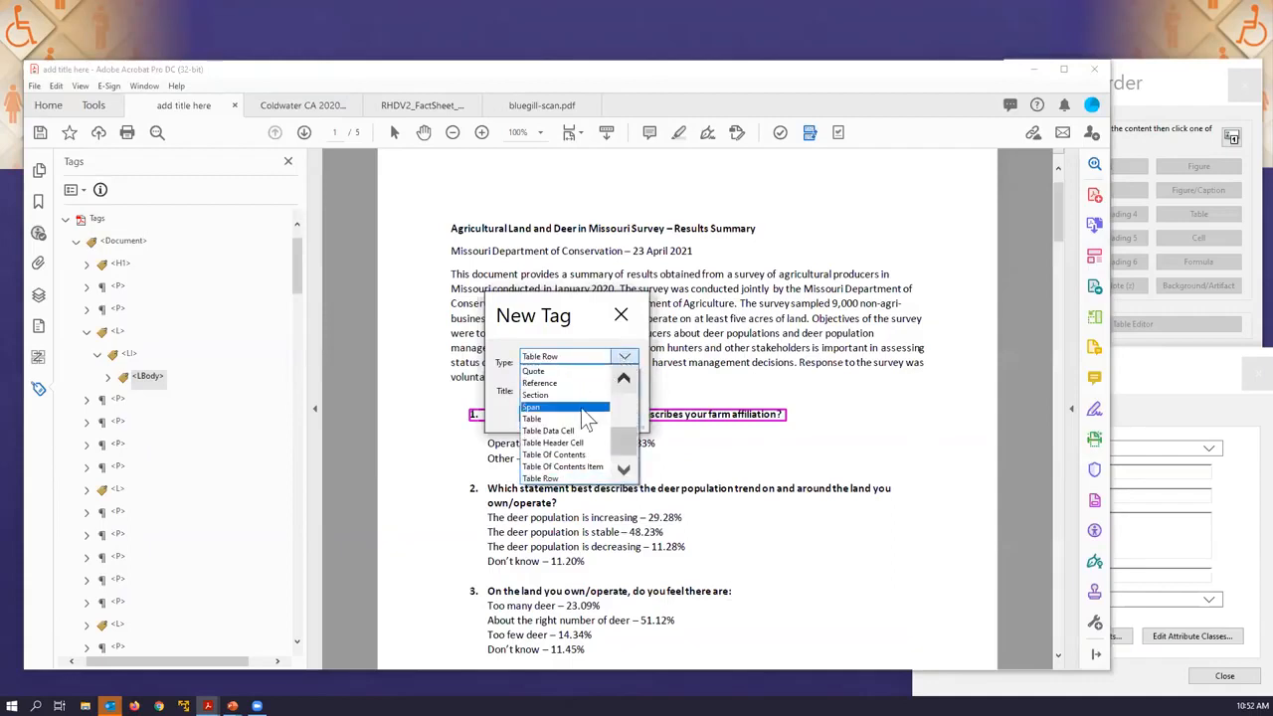
{"action": "scroll", "coordinate": [577, 415], "scroll_direction": "up", "scroll_amount": 4}
{"action": "scroll", "coordinate": [575, 416], "scroll_direction": "up", "scroll_amount": 4}
{"action": "scroll", "coordinate": [572, 418], "scroll_direction": "down", "scroll_amount": 3}
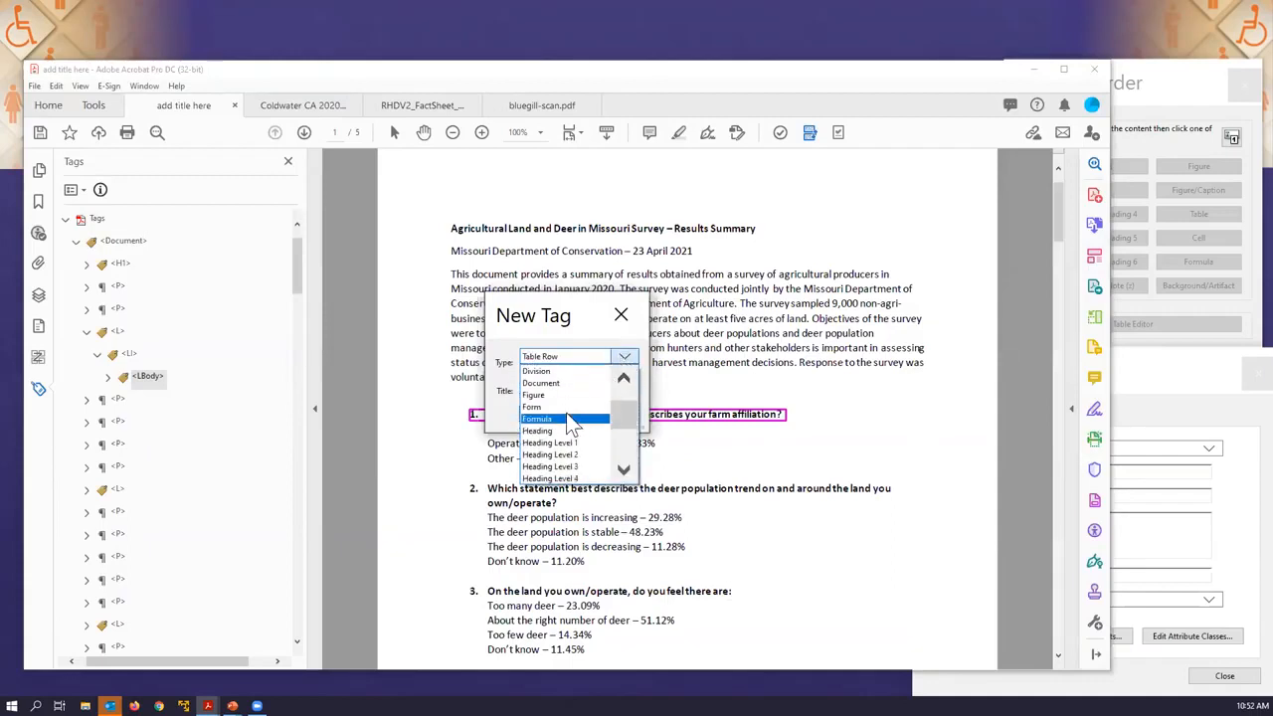
{"action": "scroll", "coordinate": [567, 412], "scroll_direction": "down", "scroll_amount": 5}
{"action": "scroll", "coordinate": [554, 401], "scroll_direction": "up", "scroll_amount": 4}
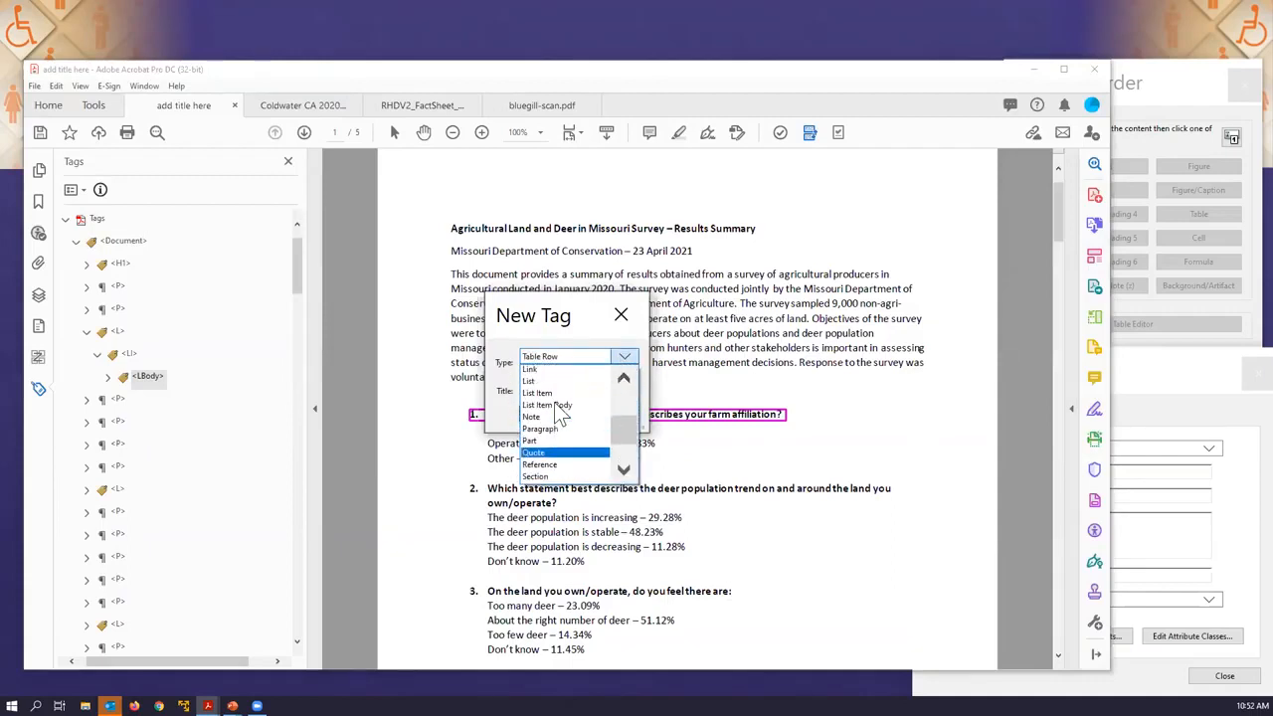
{"action": "left_click", "coordinate": [540, 418]}
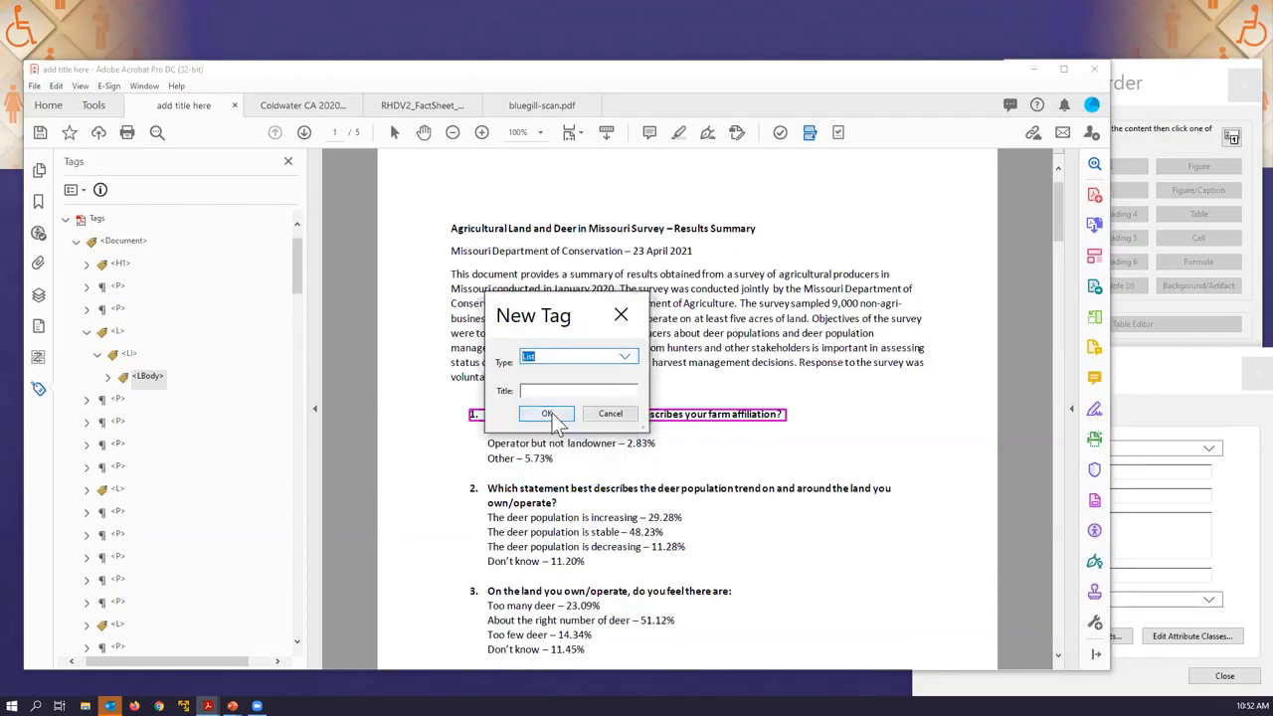
{"action": "left_click", "coordinate": [542, 422]}
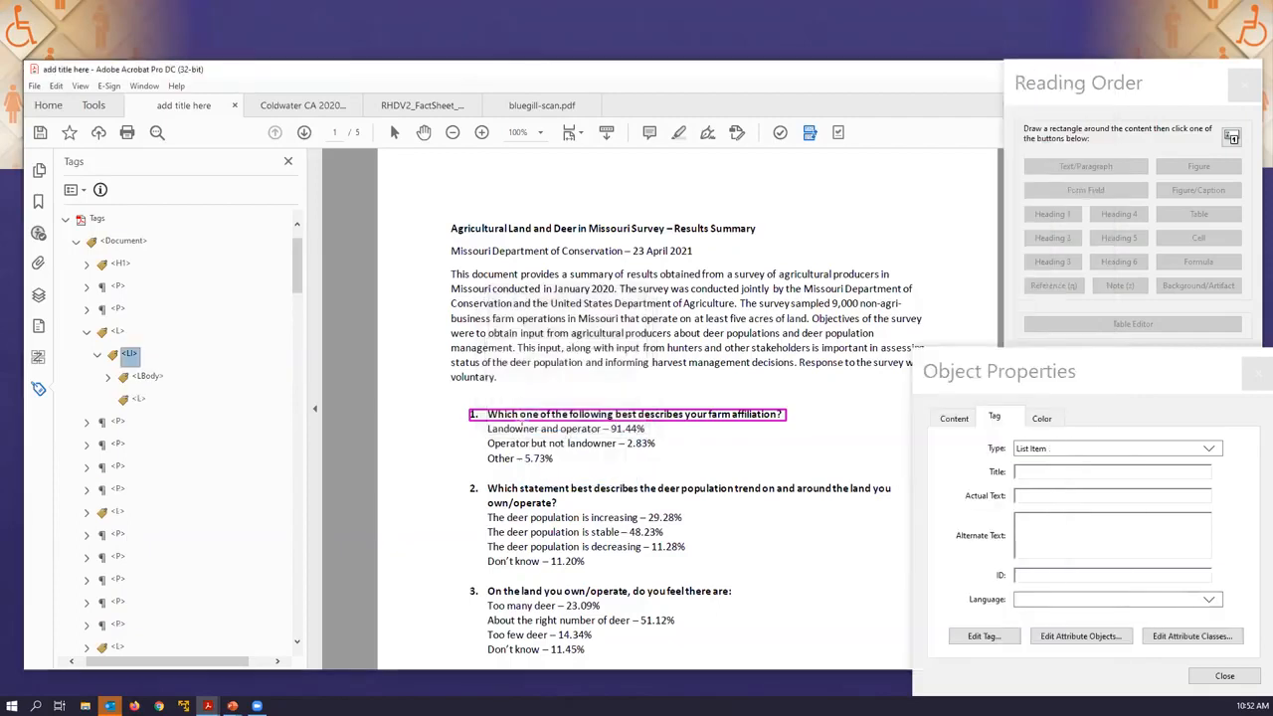
Change the tag type of question 1's three answer paragraphs to List Item.
{"action": "left_click", "coordinate": [118, 422]}
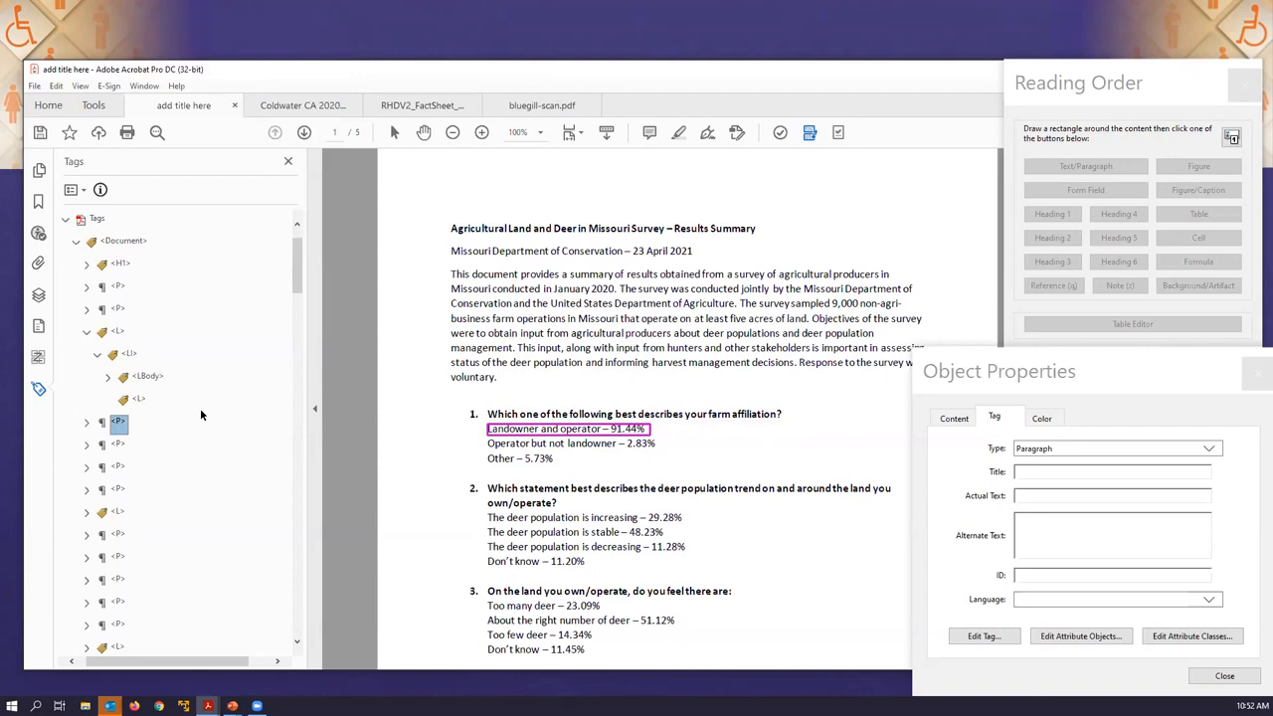
{"action": "key", "text": "shift+Down"}
{"action": "key", "text": "shift+Down"}
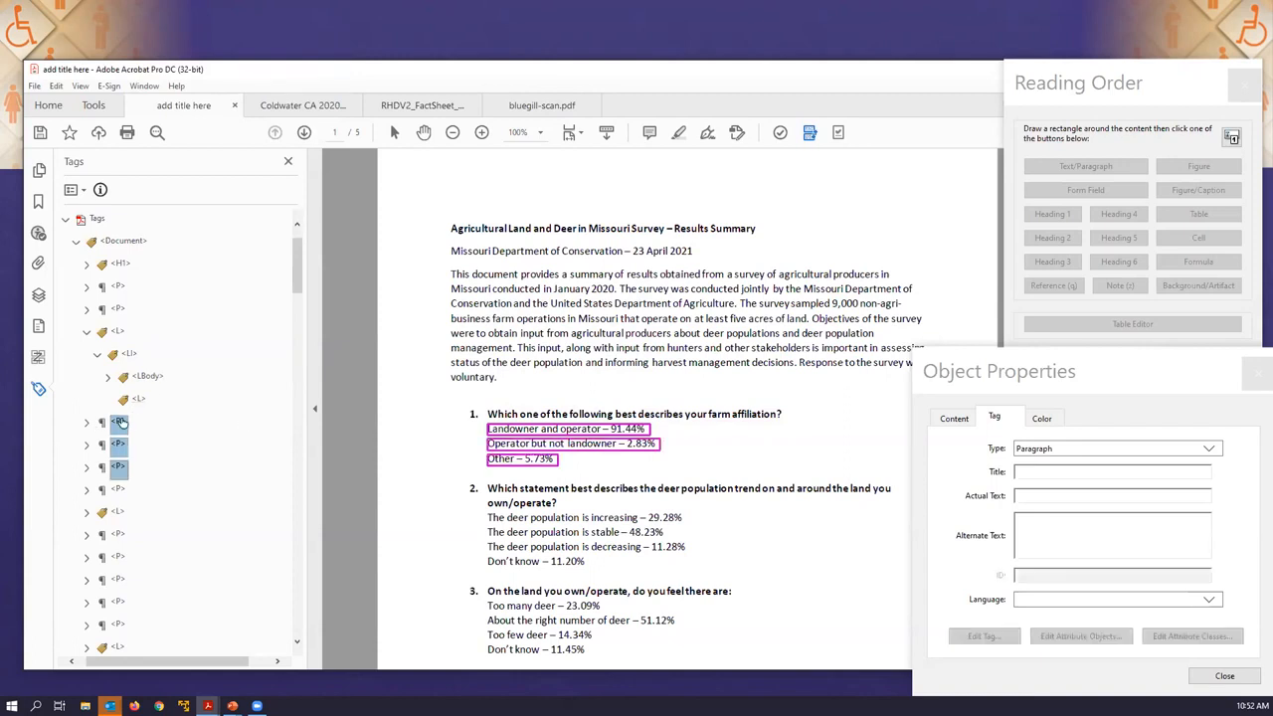
{"action": "left_click", "coordinate": [1208, 449]}
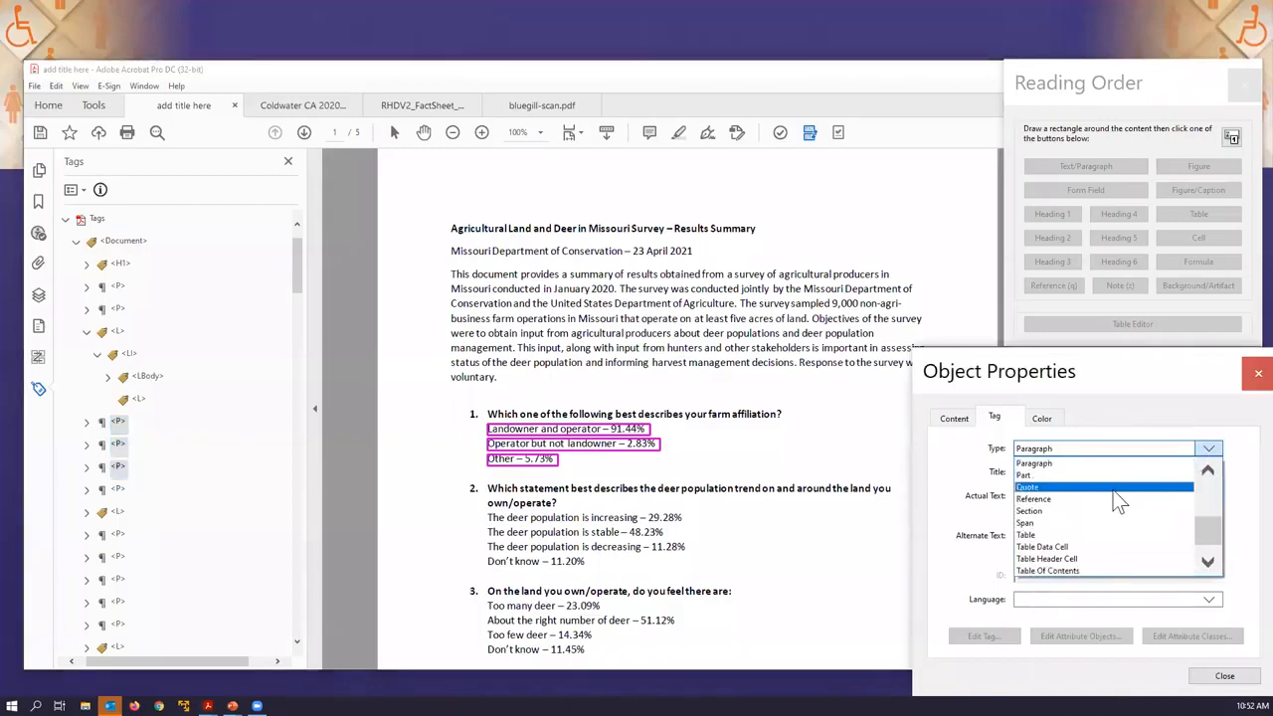
{"action": "scroll", "coordinate": [1069, 515], "scroll_direction": "up", "scroll_amount": 3}
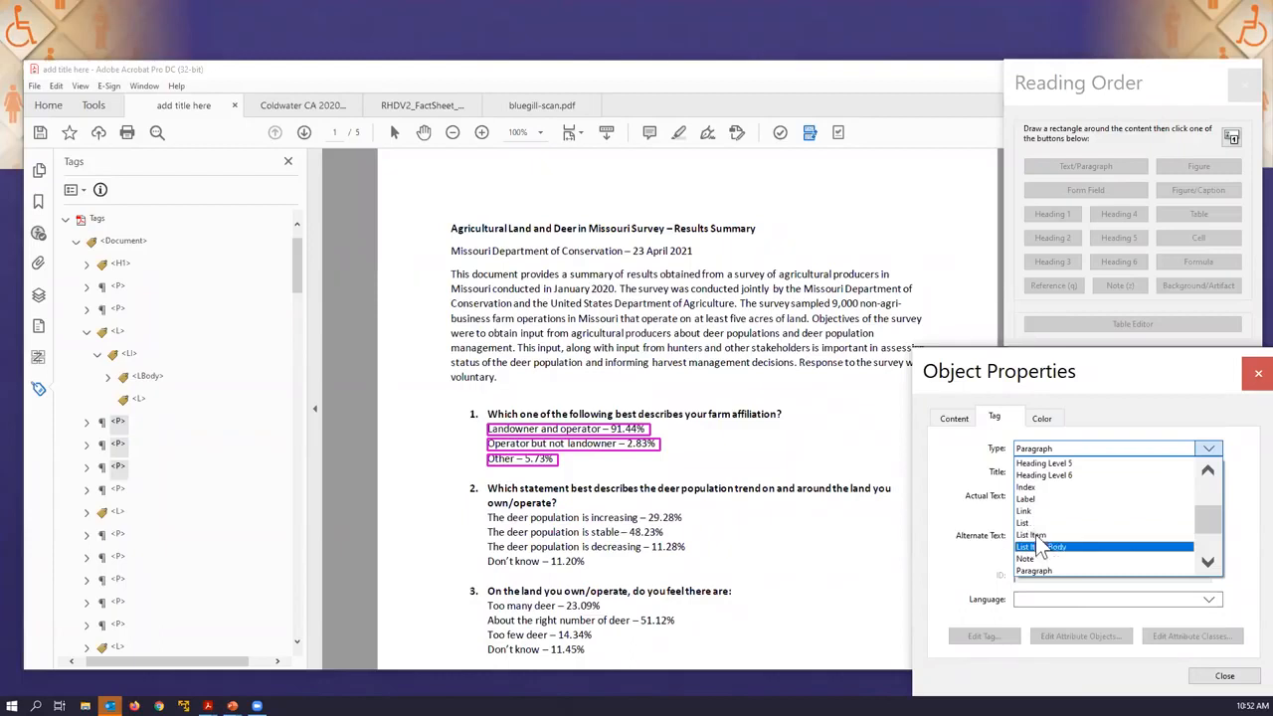
{"action": "left_click", "coordinate": [1039, 535]}
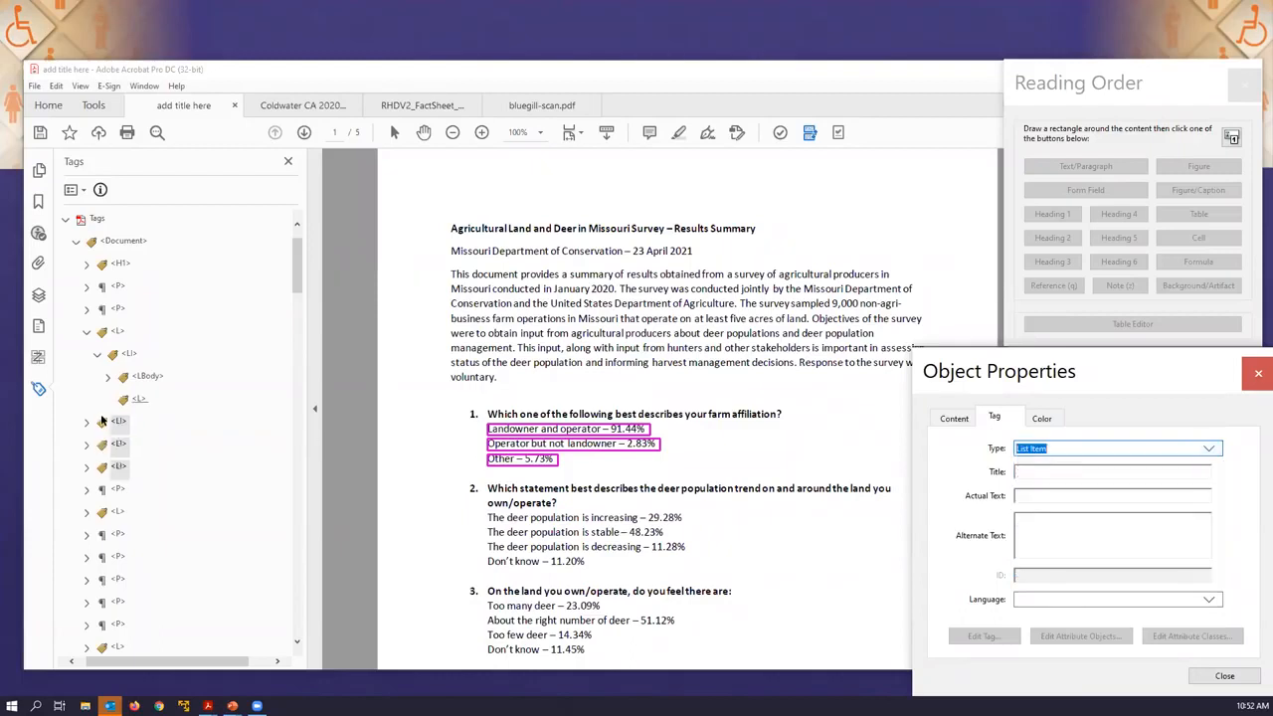
Nest question 1's three answer items inside the new List tag and delete the empty paragraph tag above question 2.
{"action": "left_click", "coordinate": [140, 403]}
{"action": "left_click_drag", "start_coordinate": [140, 404], "coordinate": [140, 401]}
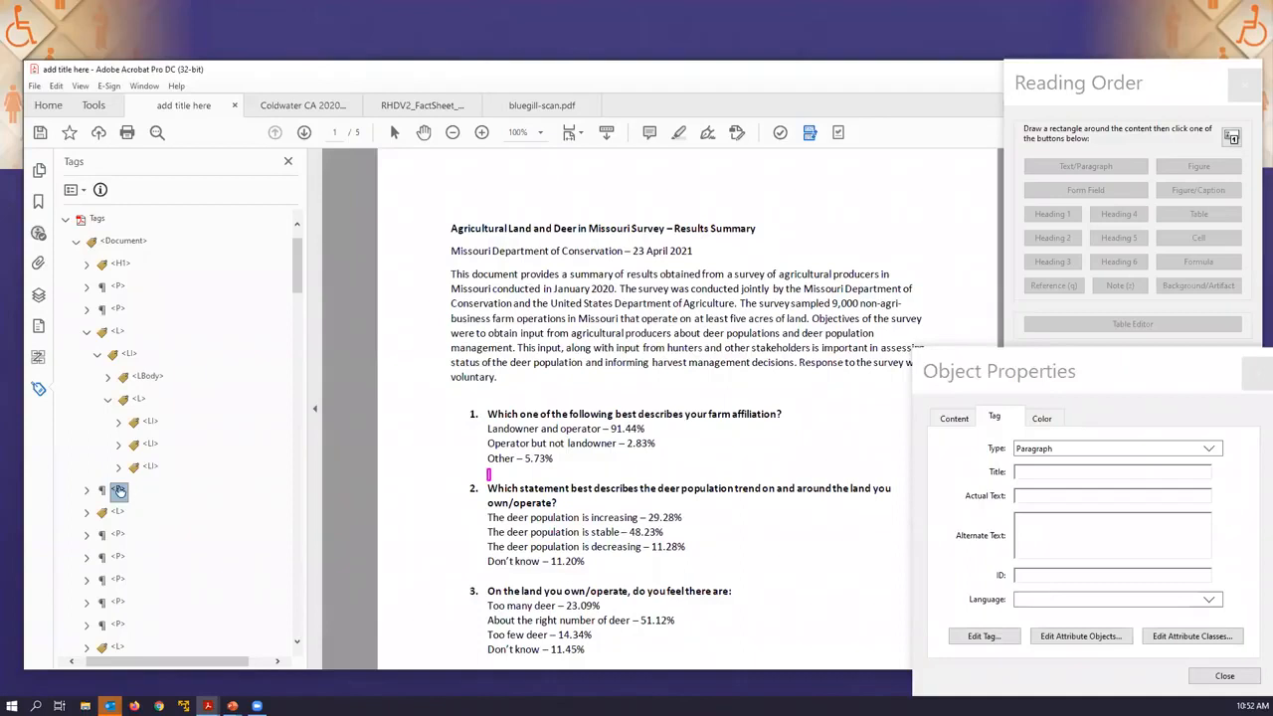
{"action": "key", "text": "Delete"}
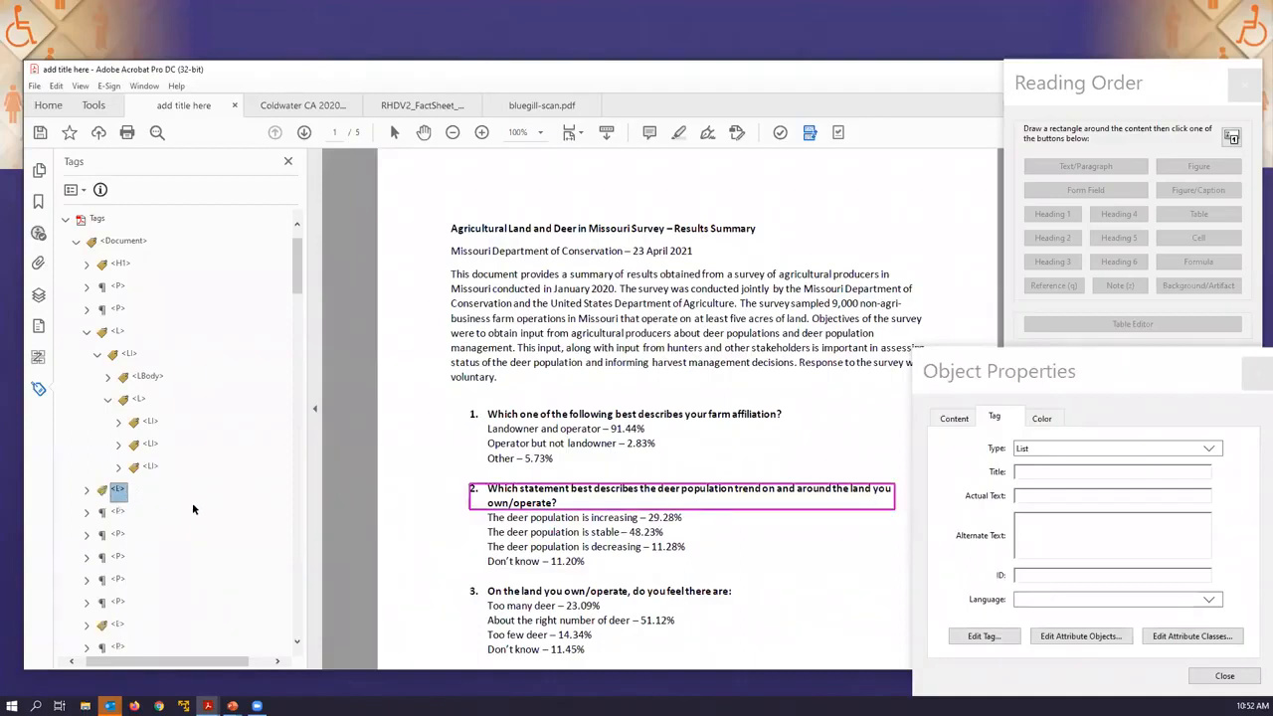
Expand question 2's list tag and move its list item into question 1's main list as the next item.
{"action": "left_click", "coordinate": [85, 490]}
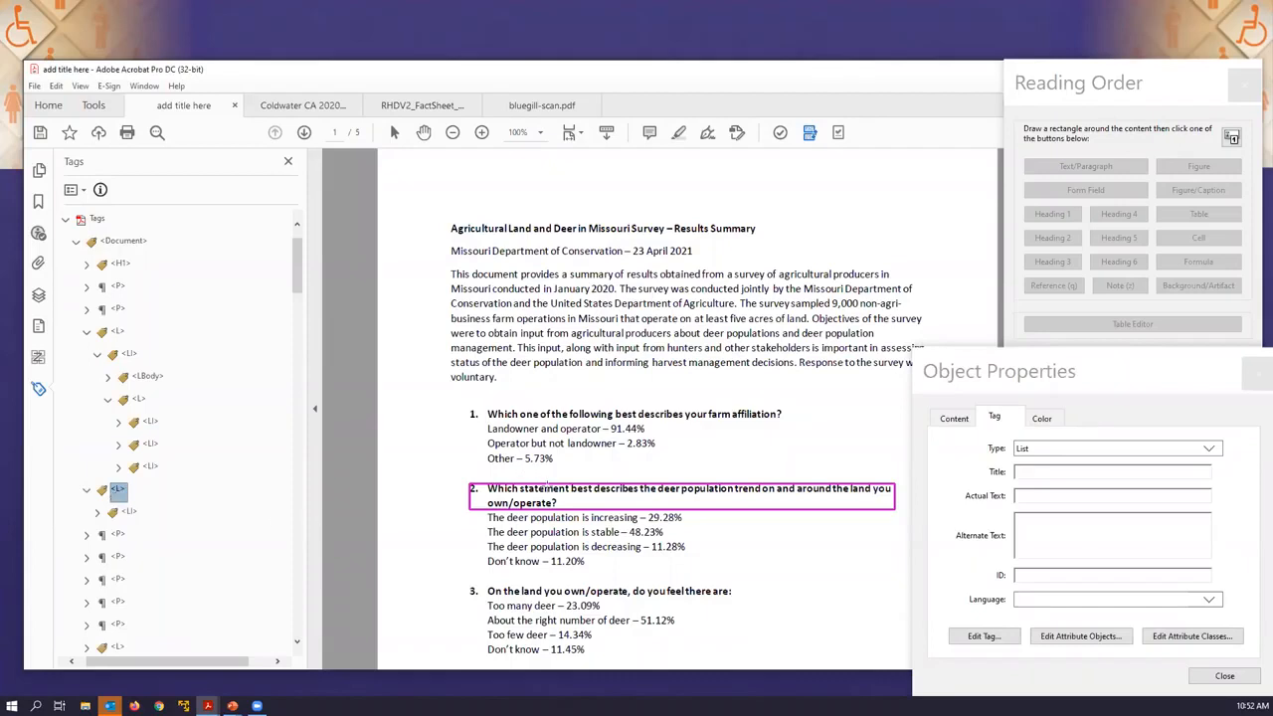
{"action": "left_click", "coordinate": [115, 512]}
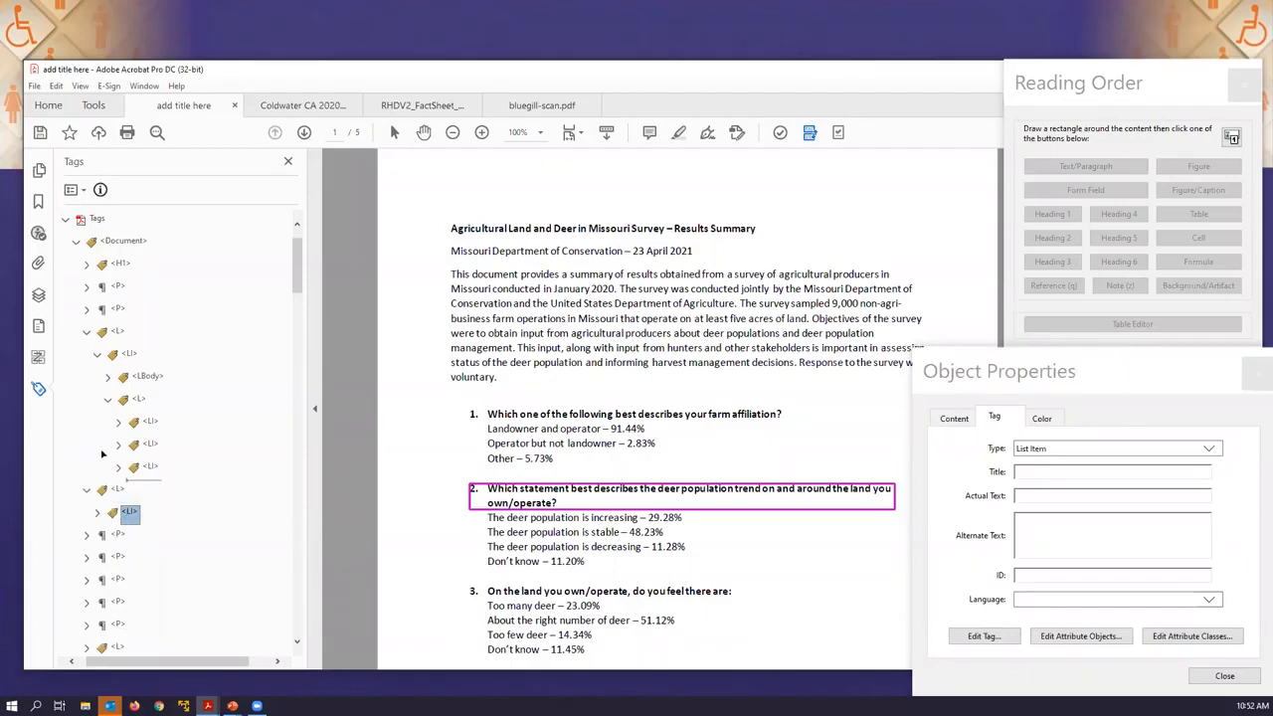
{"action": "left_click_drag", "start_coordinate": [102, 361], "coordinate": [102, 358]}
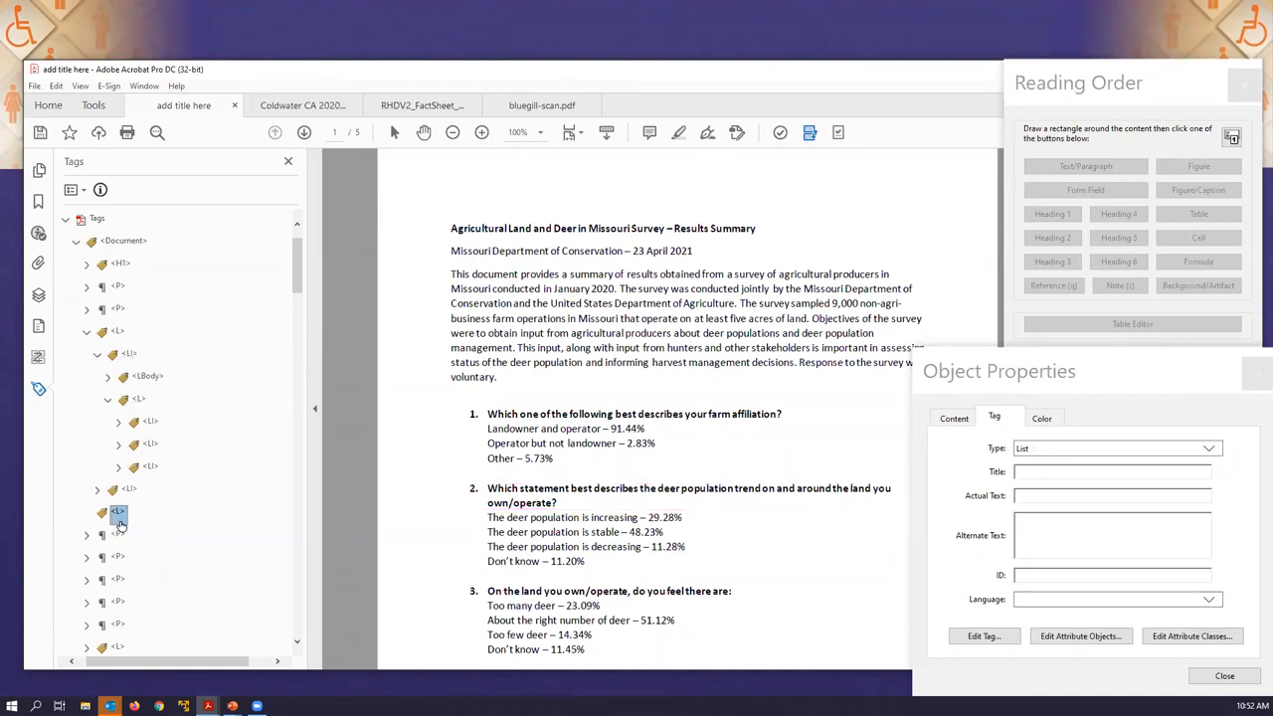
Nest the emptied List tag inside question 2's list item, after its list item body.
{"action": "mouse_move", "coordinate": [118, 515]}
{"action": "left_mouse_down"}
{"action": "mouse_move", "coordinate": [103, 516]}
{"action": "mouse_move", "coordinate": [113, 497]}
{"action": "left_mouse_up"}
{"action": "left_click_drag", "start_coordinate": [101, 537], "coordinate": [121, 522]}
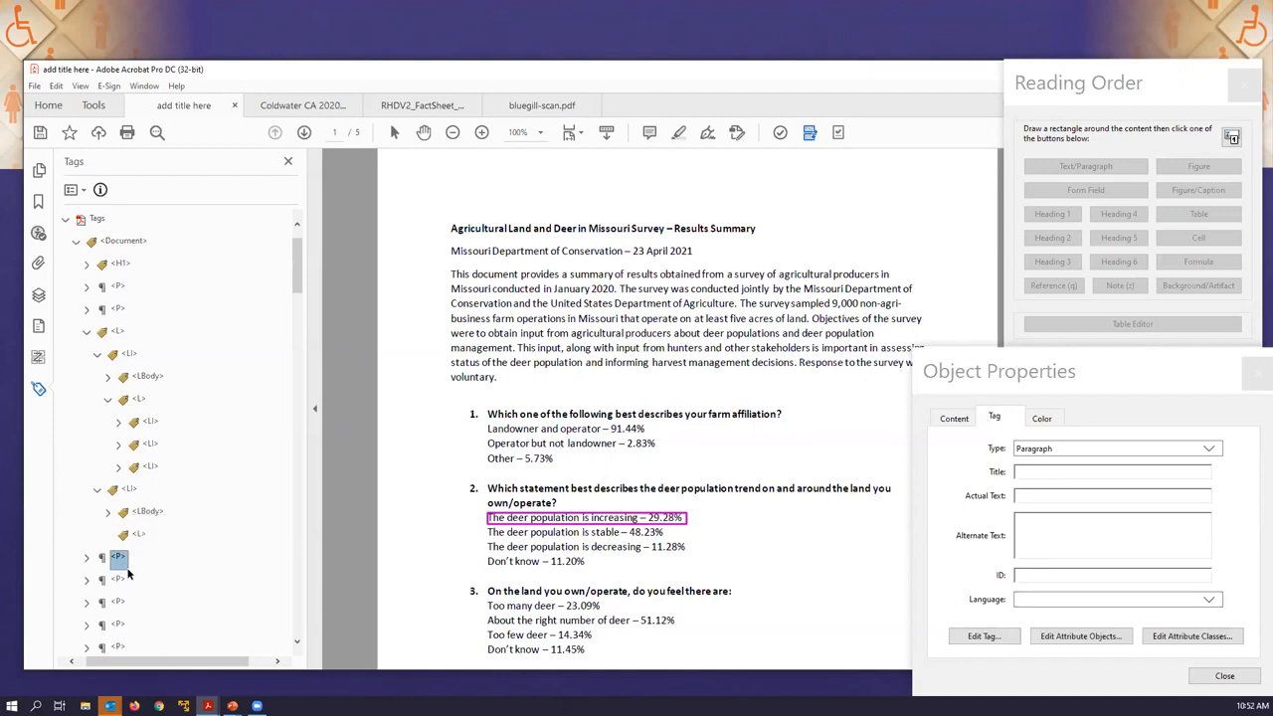
Change question 2's four answer paragraphs to List Item tags and nest them inside its inner List tag.
{"action": "key", "text": "shift+Down"}
{"action": "key", "text": "shift+Down"}
{"action": "key", "text": "shift+Down"}
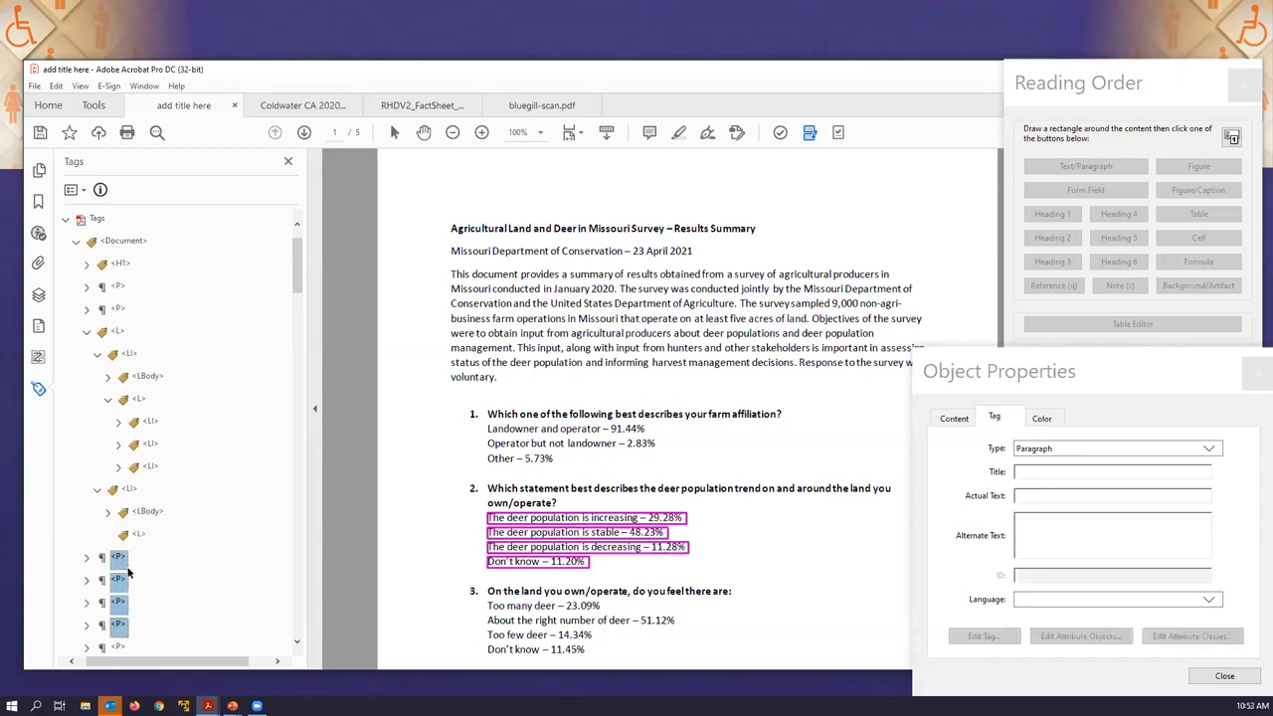
{"action": "left_click", "coordinate": [1207, 449]}
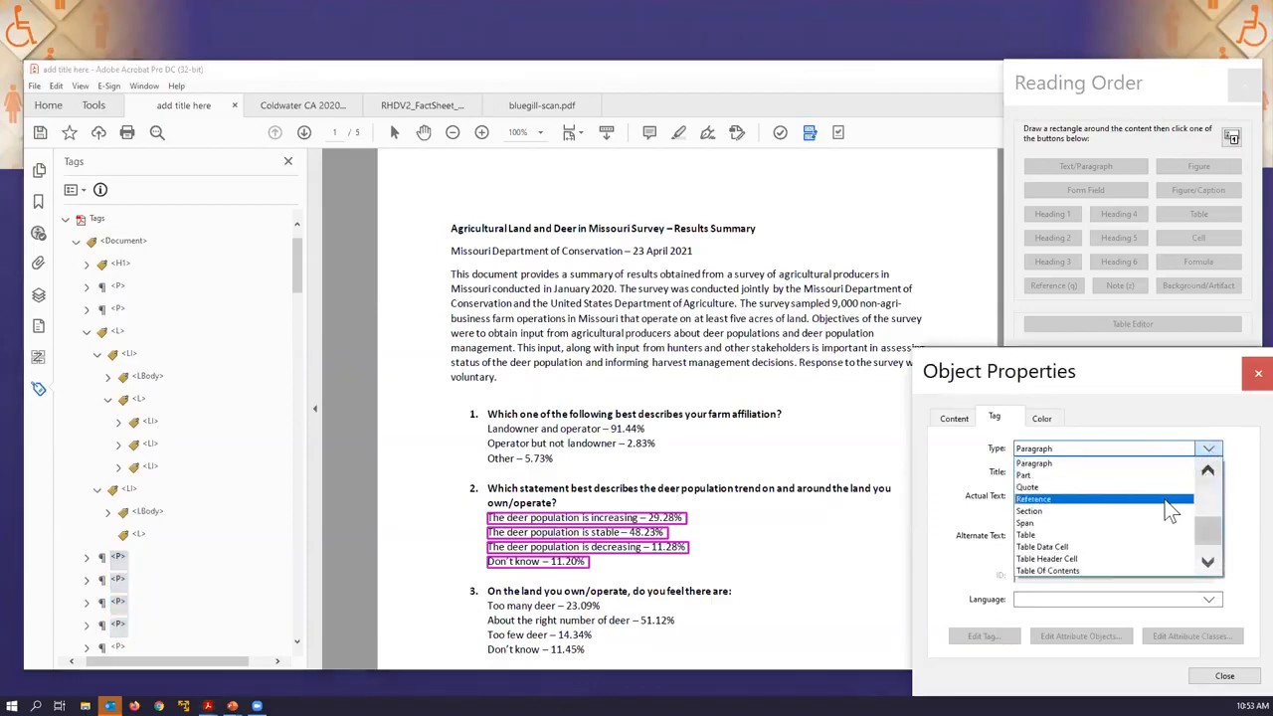
{"action": "scroll", "coordinate": [1153, 517], "scroll_direction": "up", "scroll_amount": 3}
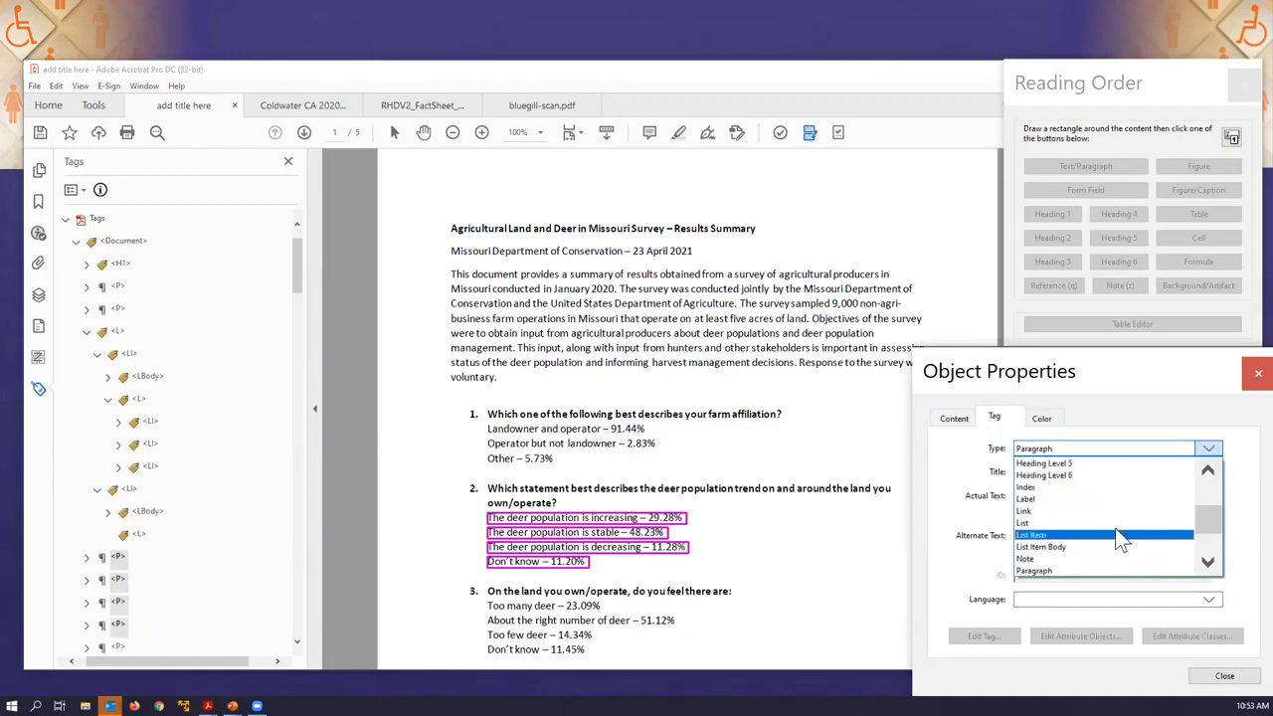
{"action": "left_click", "coordinate": [1121, 538]}
{"action": "left_click_drag", "start_coordinate": [118, 557], "coordinate": [143, 538]}
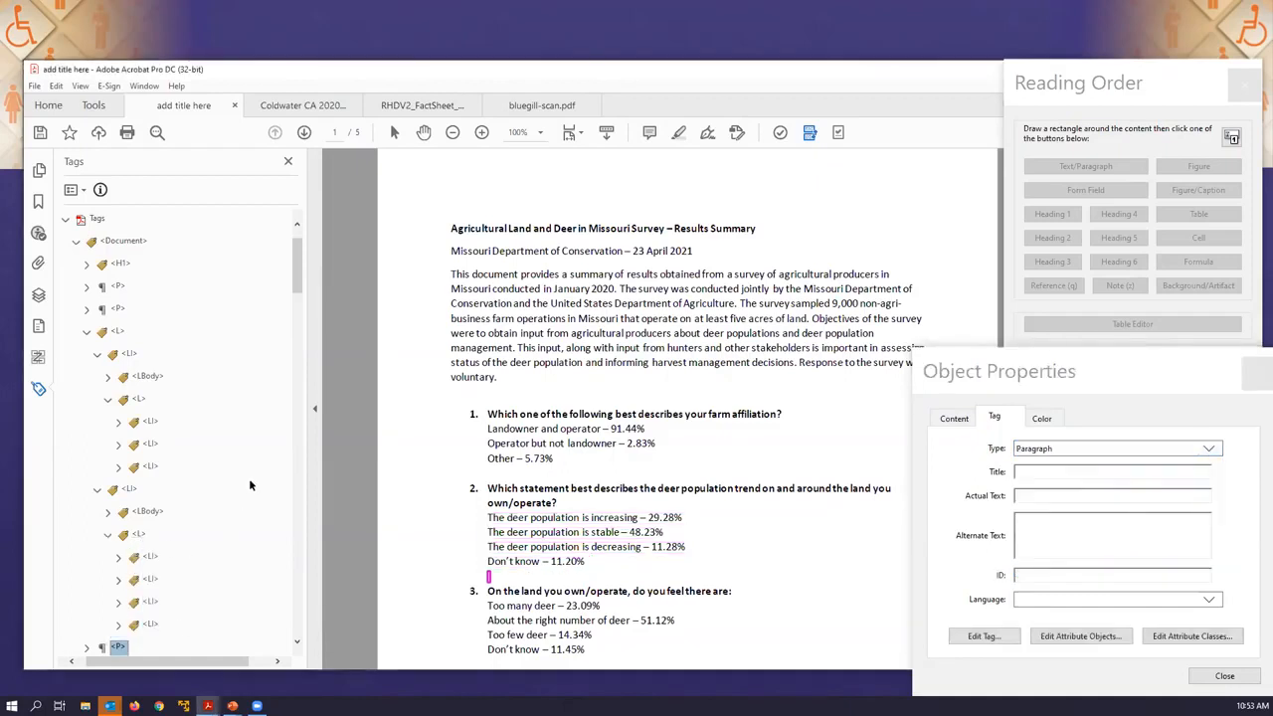
Go to question 7's crop loss table on page 2 and close the Object Properties dialog.
{"action": "scroll", "coordinate": [249, 478], "scroll_direction": "down", "scroll_amount": 9}
{"action": "scroll", "coordinate": [145, 538], "scroll_direction": "down", "scroll_amount": 1}
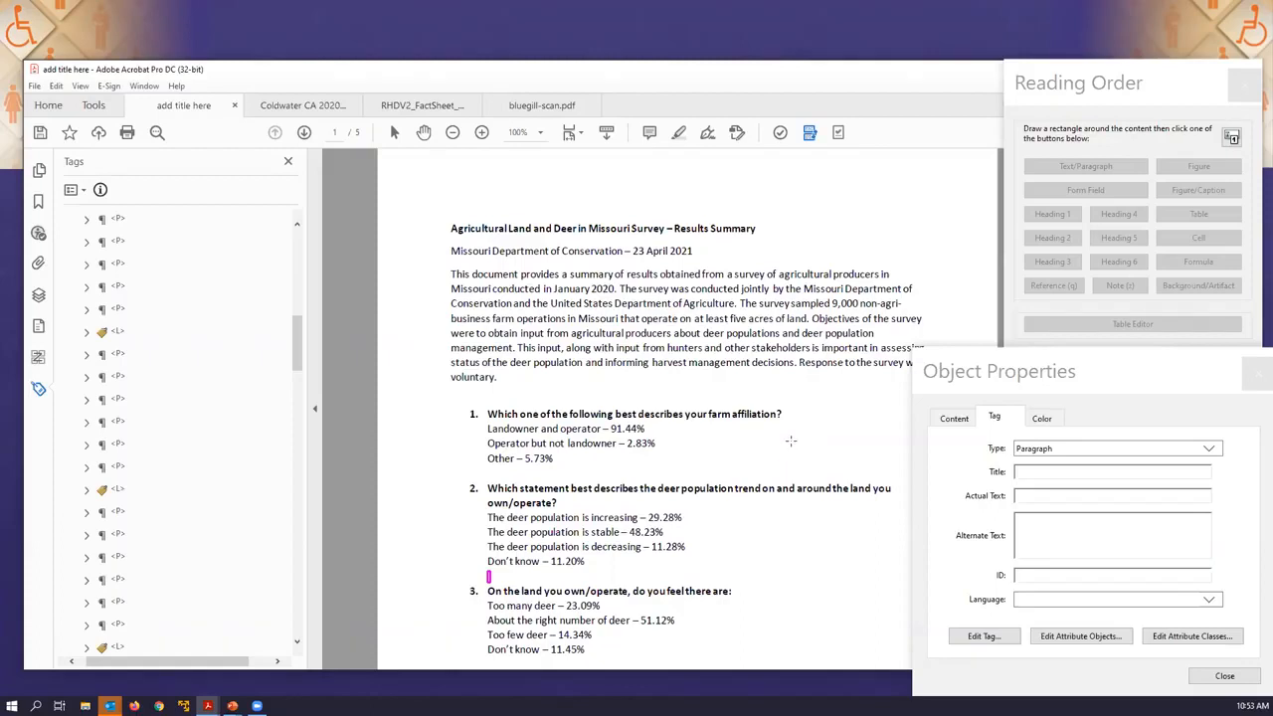
{"action": "left_click", "coordinate": [237, 425]}
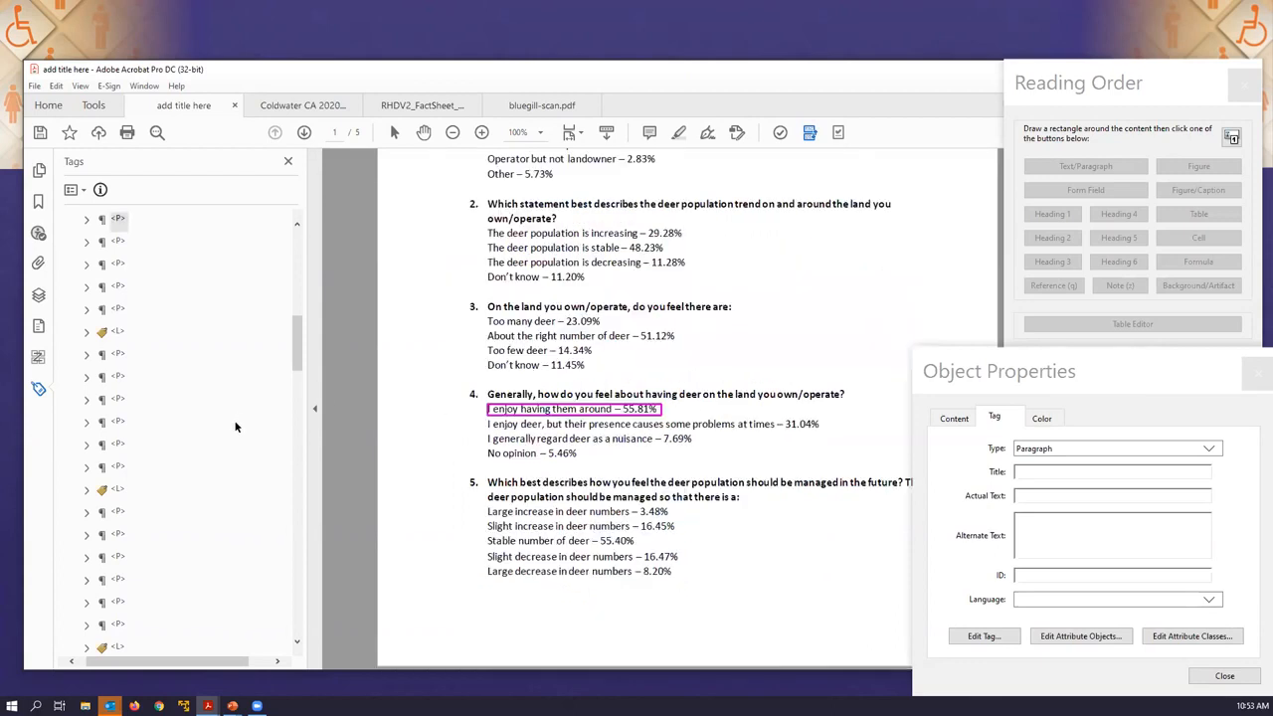
{"action": "scroll", "coordinate": [507, 429], "scroll_direction": "down", "scroll_amount": 5}
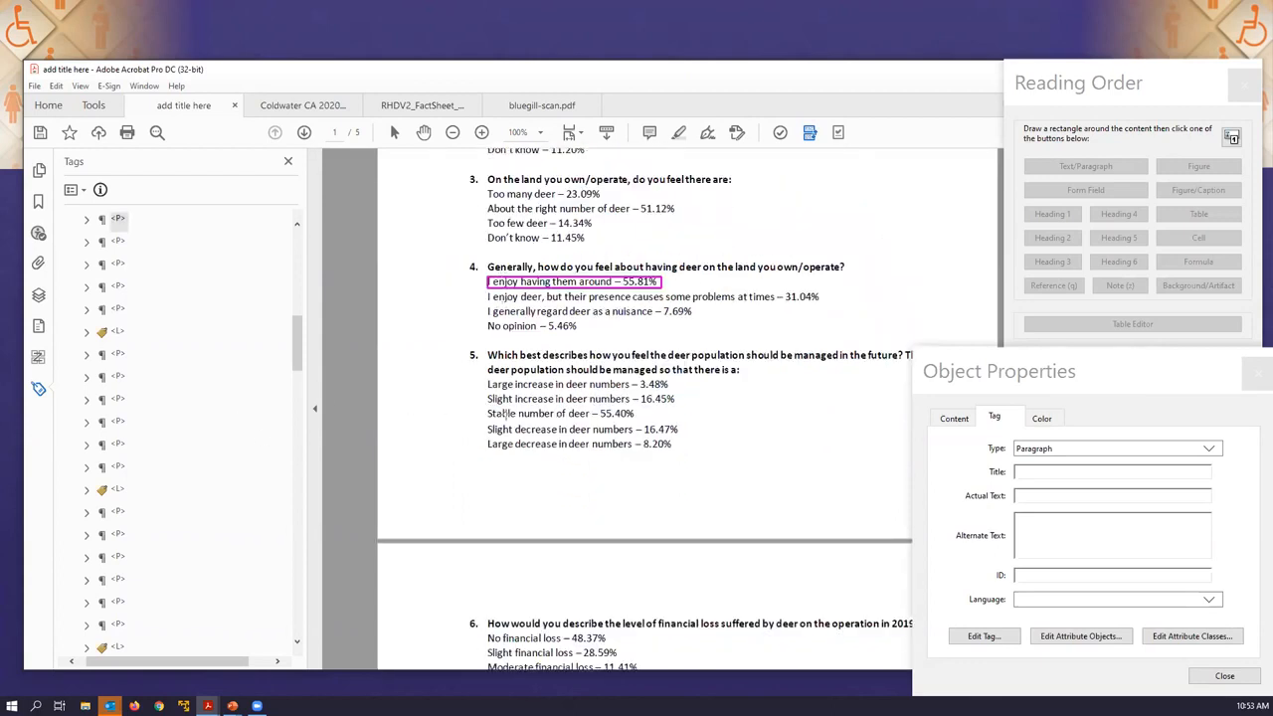
{"action": "scroll", "coordinate": [508, 428], "scroll_direction": "down", "scroll_amount": 5}
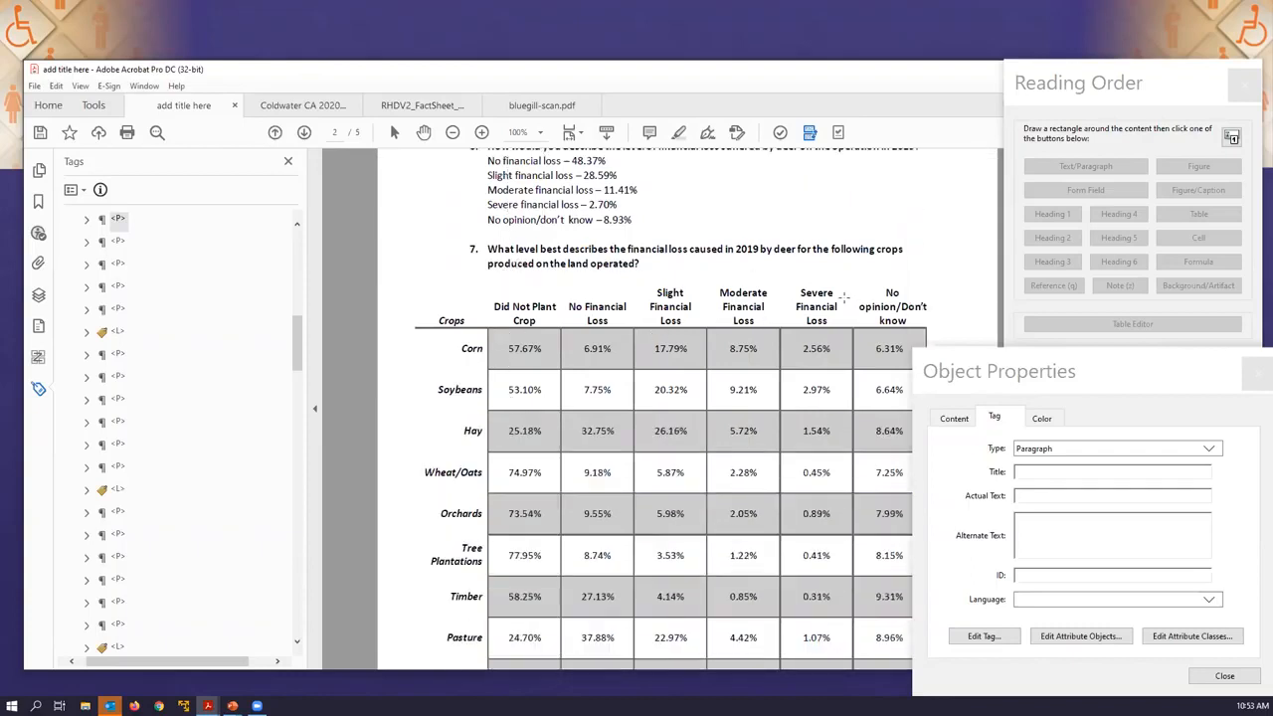
{"action": "scroll", "coordinate": [840, 303], "scroll_direction": "down", "scroll_amount": 2}
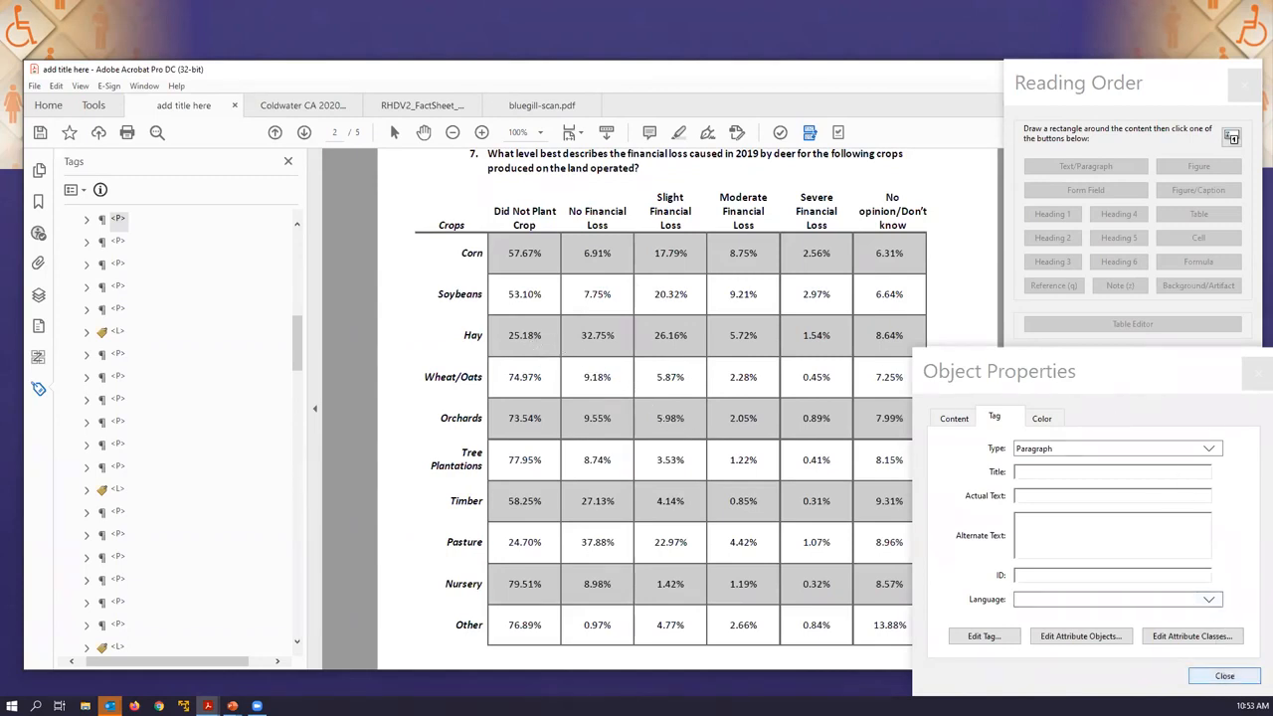
{"action": "left_click", "coordinate": [1223, 675]}
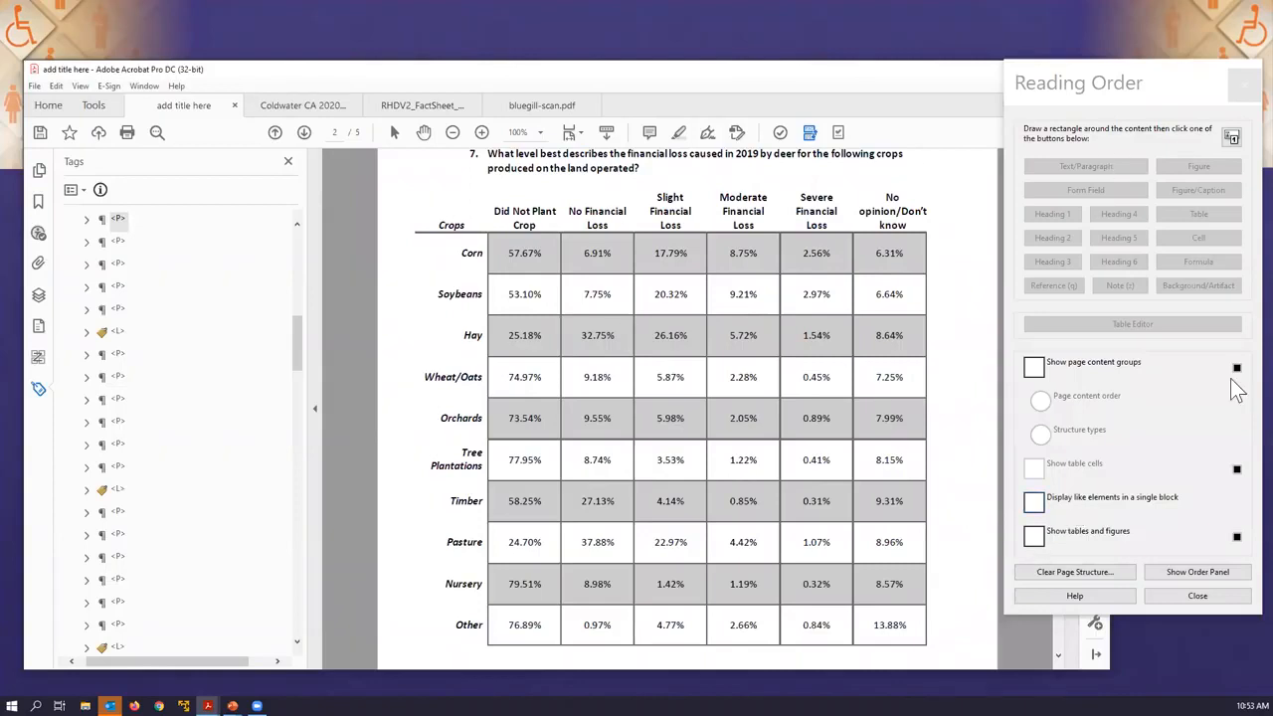
Open question 7's crop loss table in the Table Editor using the Reading Order tool.
{"action": "left_click", "coordinate": [1197, 595]}
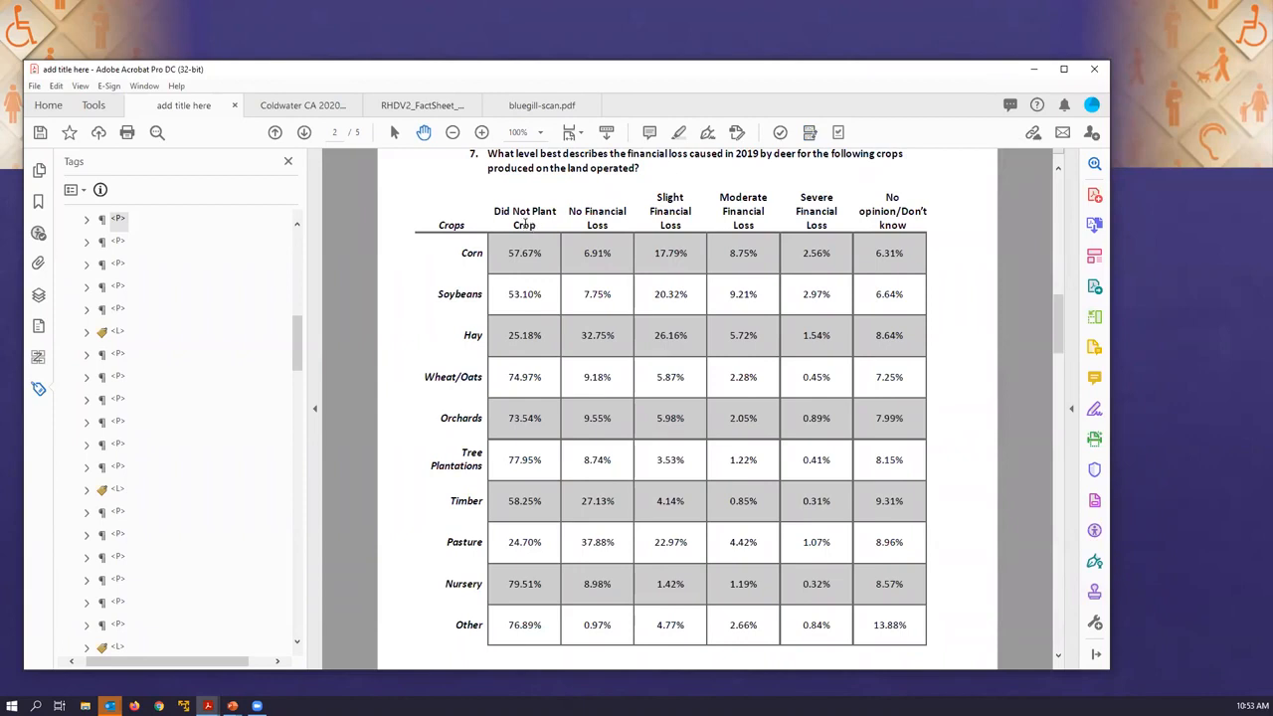
{"action": "left_click", "coordinate": [808, 136]}
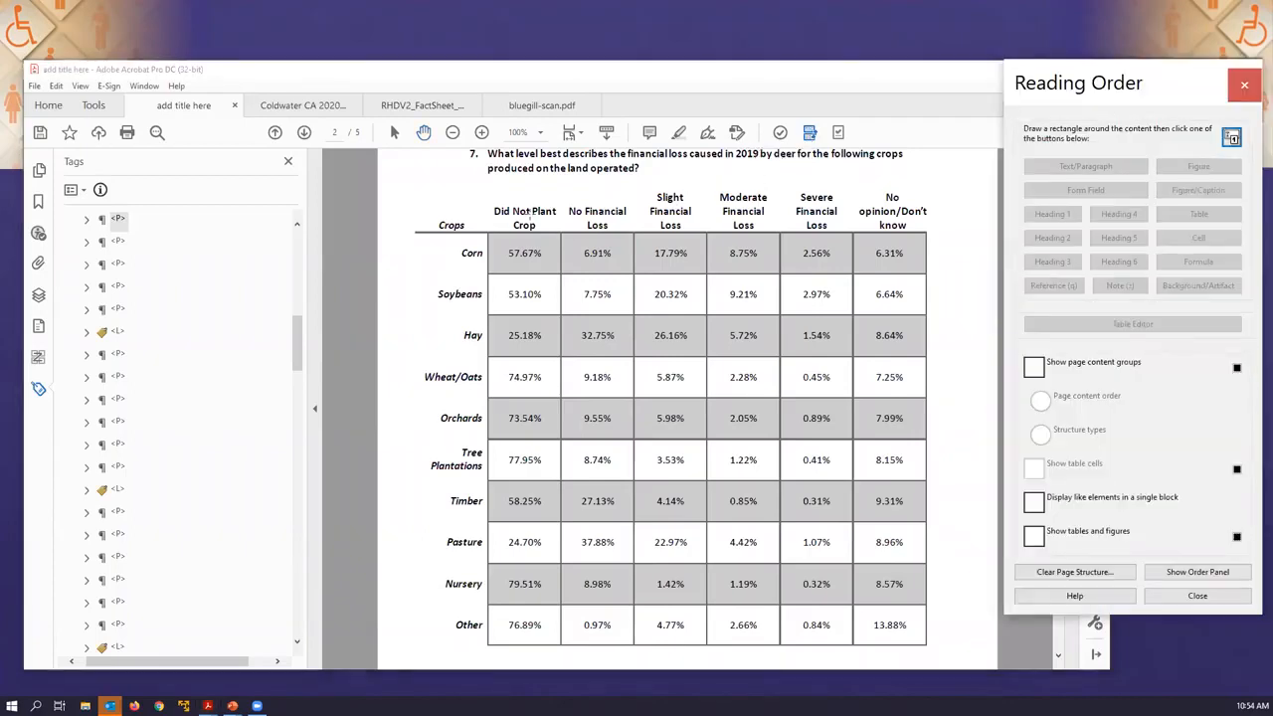
{"action": "left_click_drag", "start_coordinate": [488, 199], "coordinate": [561, 233]}
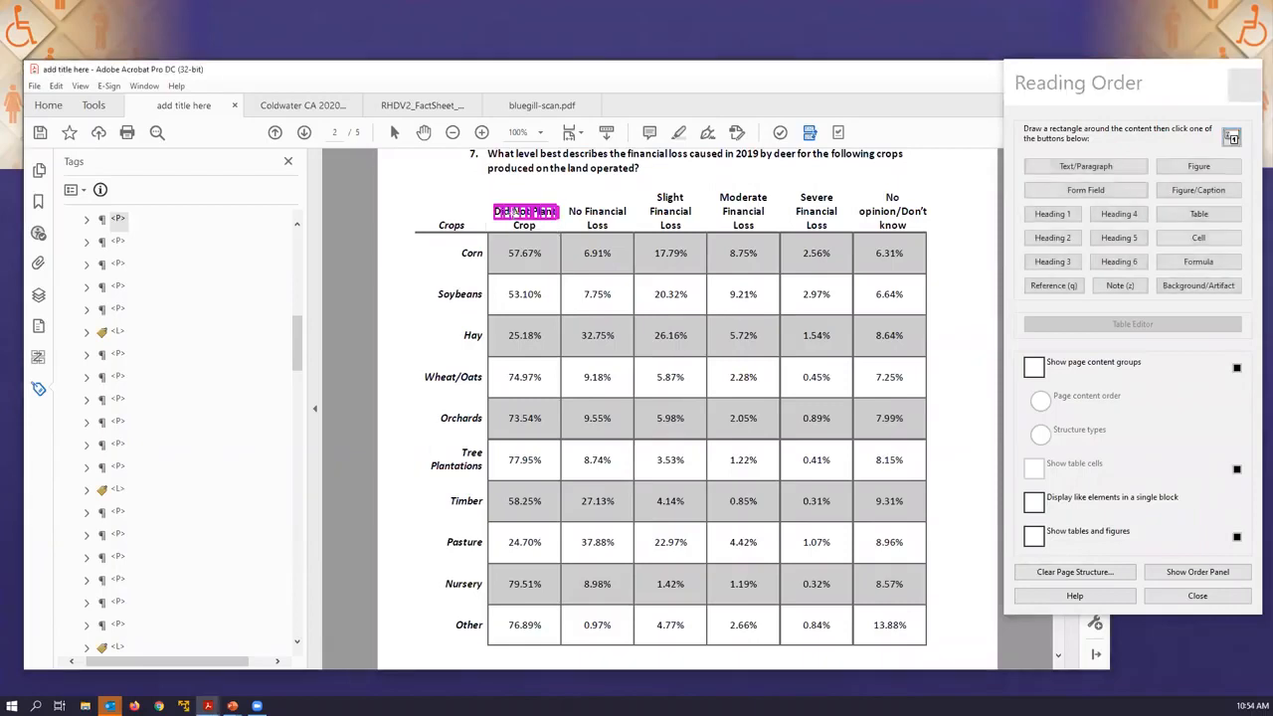
{"action": "right_click", "coordinate": [515, 211]}
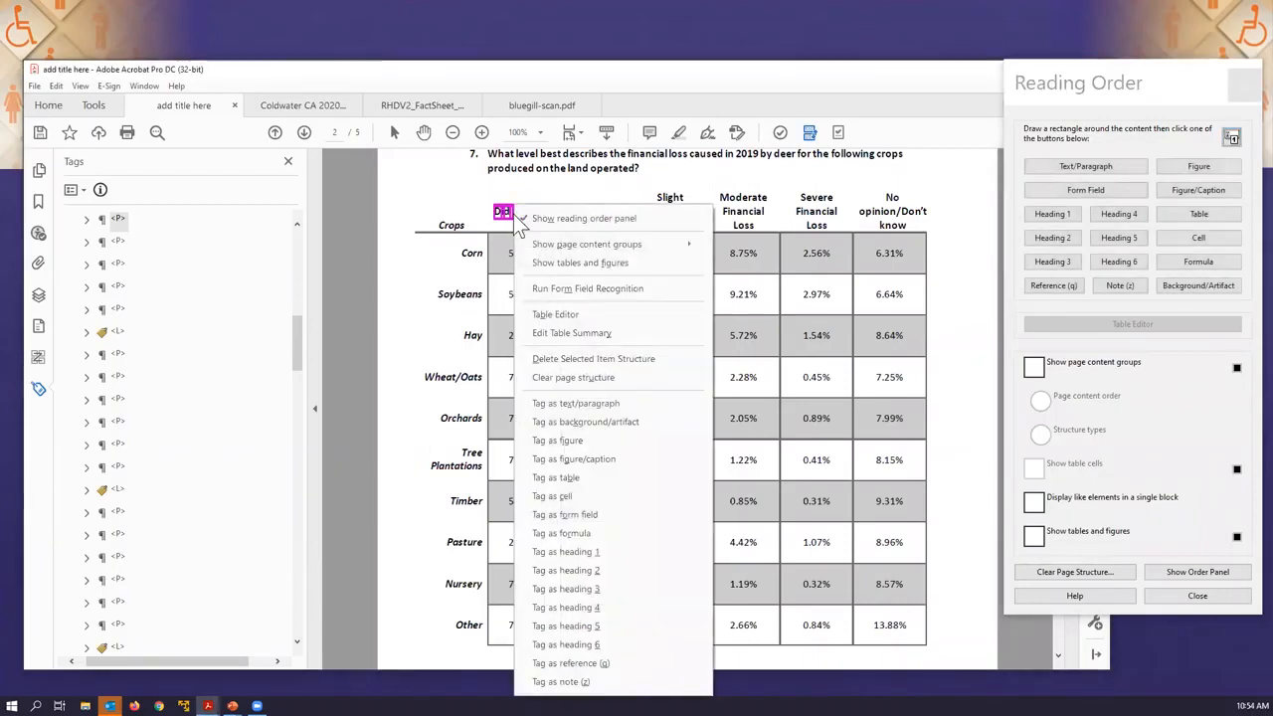
{"action": "left_click", "coordinate": [549, 317]}
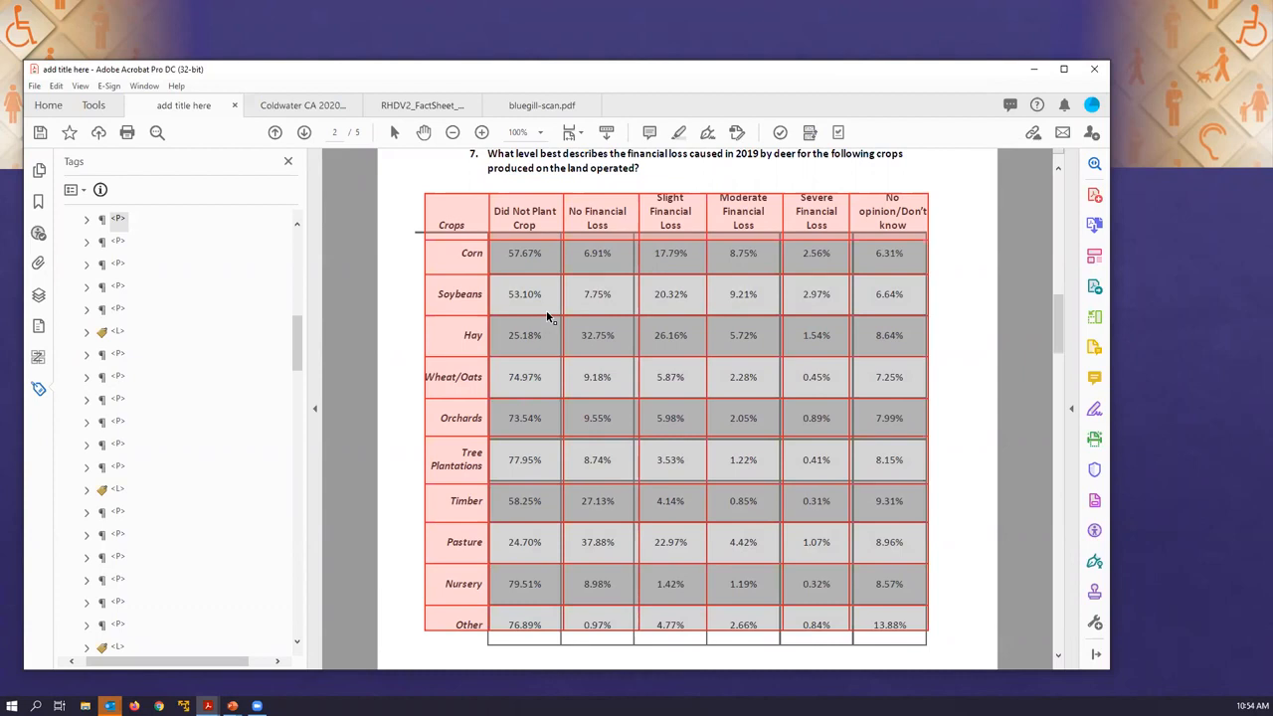
Set the scope of all header cells in the table's first row, Crops through No opinion/Don't know, to Column.
{"action": "left_click", "coordinate": [461, 209]}
{"action": "left_click", "coordinate": [541, 219]}
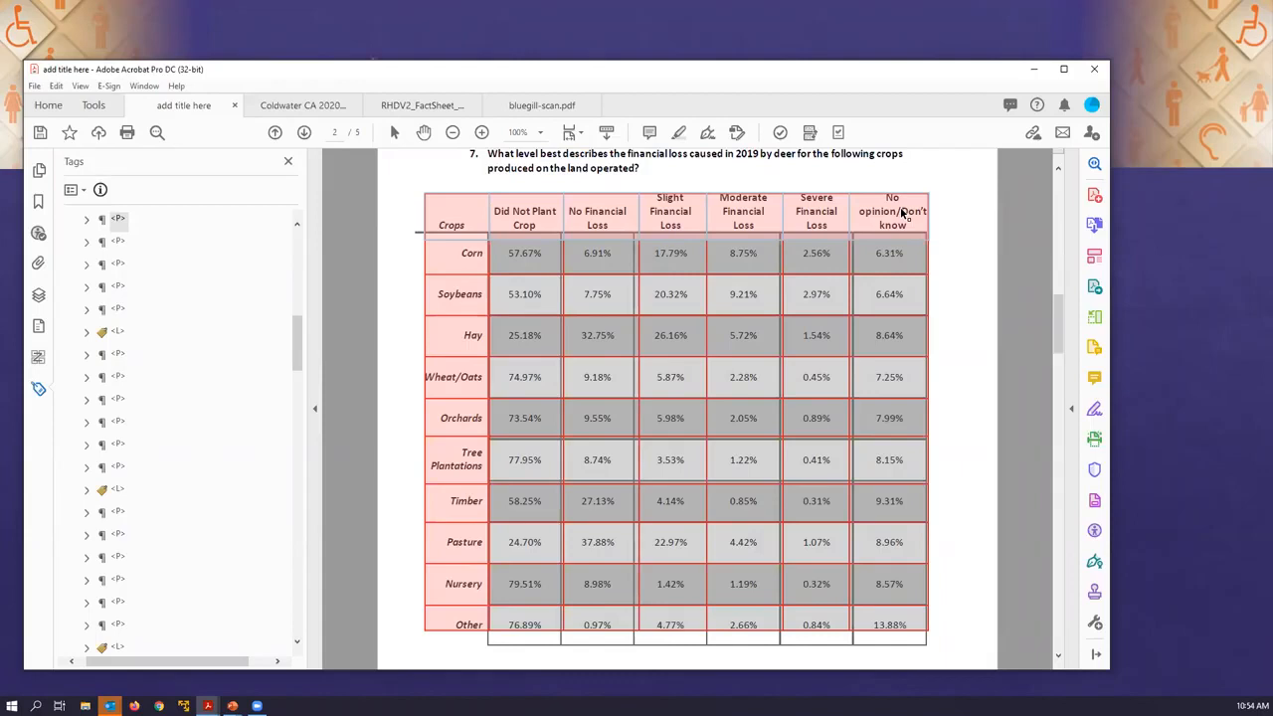
{"action": "right_click", "coordinate": [750, 212]}
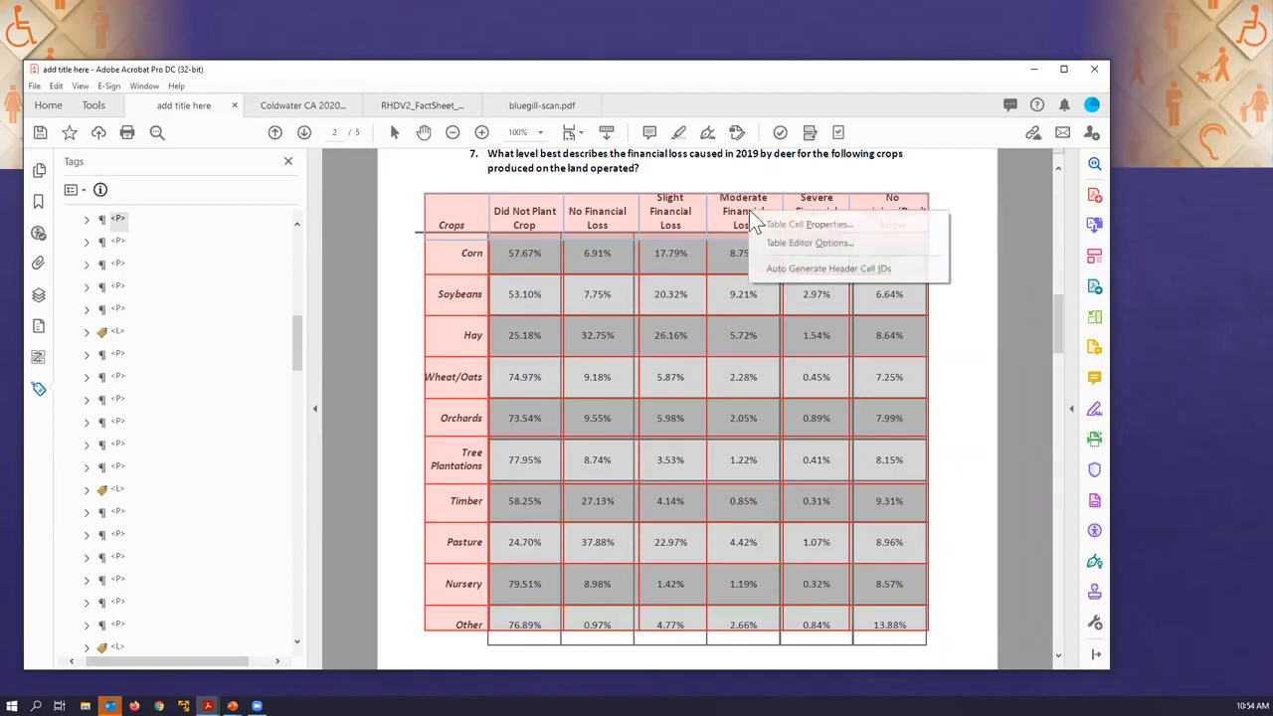
{"action": "left_click", "coordinate": [780, 223]}
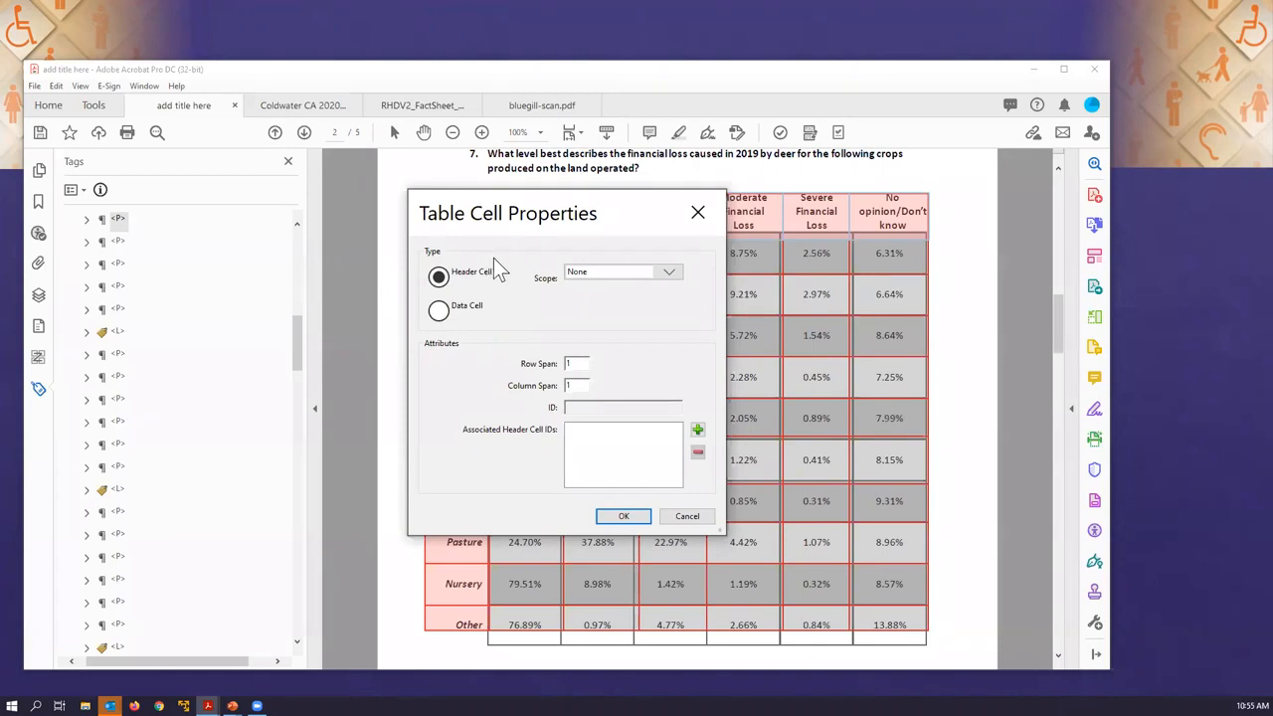
{"action": "left_click", "coordinate": [669, 282]}
{"action": "left_click", "coordinate": [648, 311]}
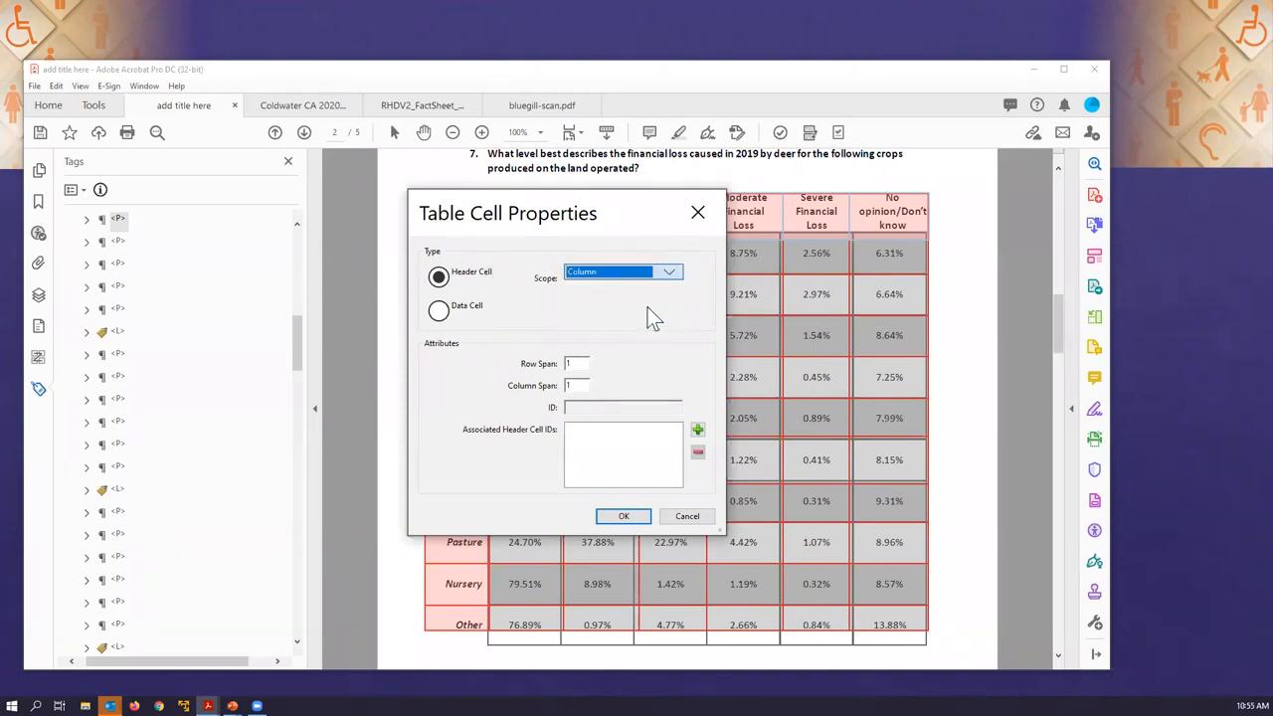
{"action": "left_click", "coordinate": [618, 515]}
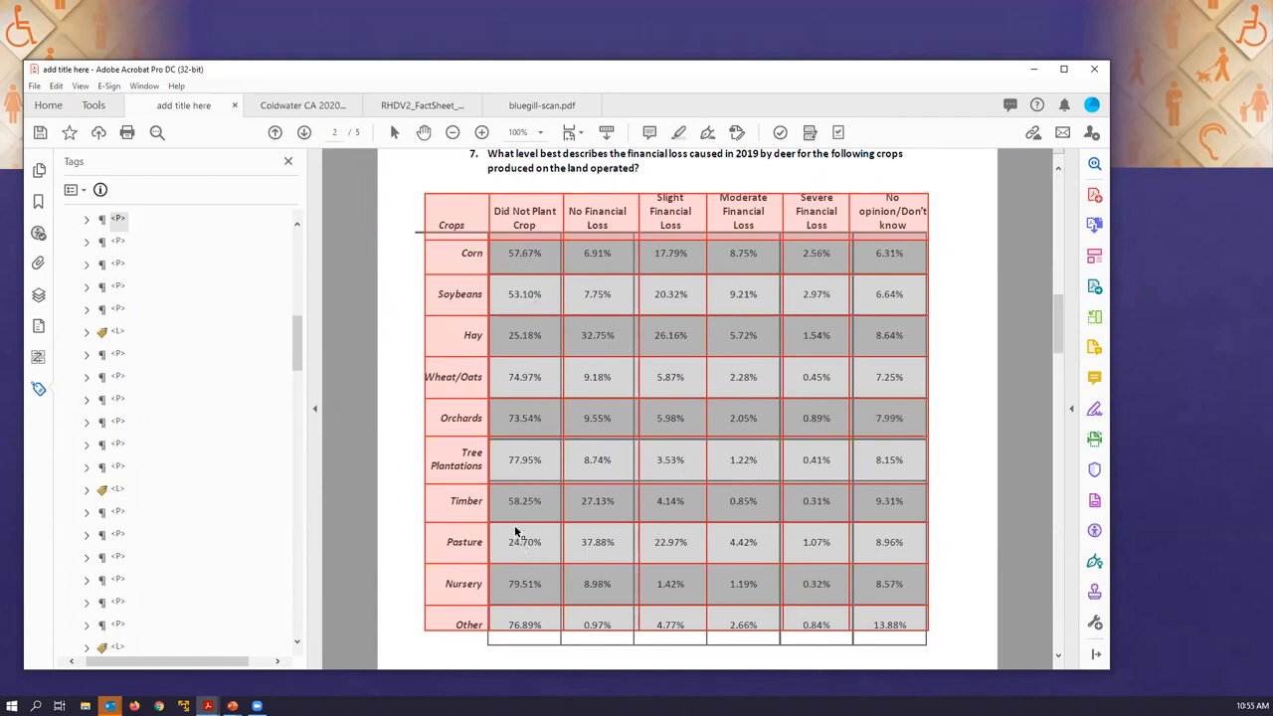
Set the scope of the crop name header cells, Corn through Other, to Row.
{"action": "left_click", "coordinate": [453, 266]}
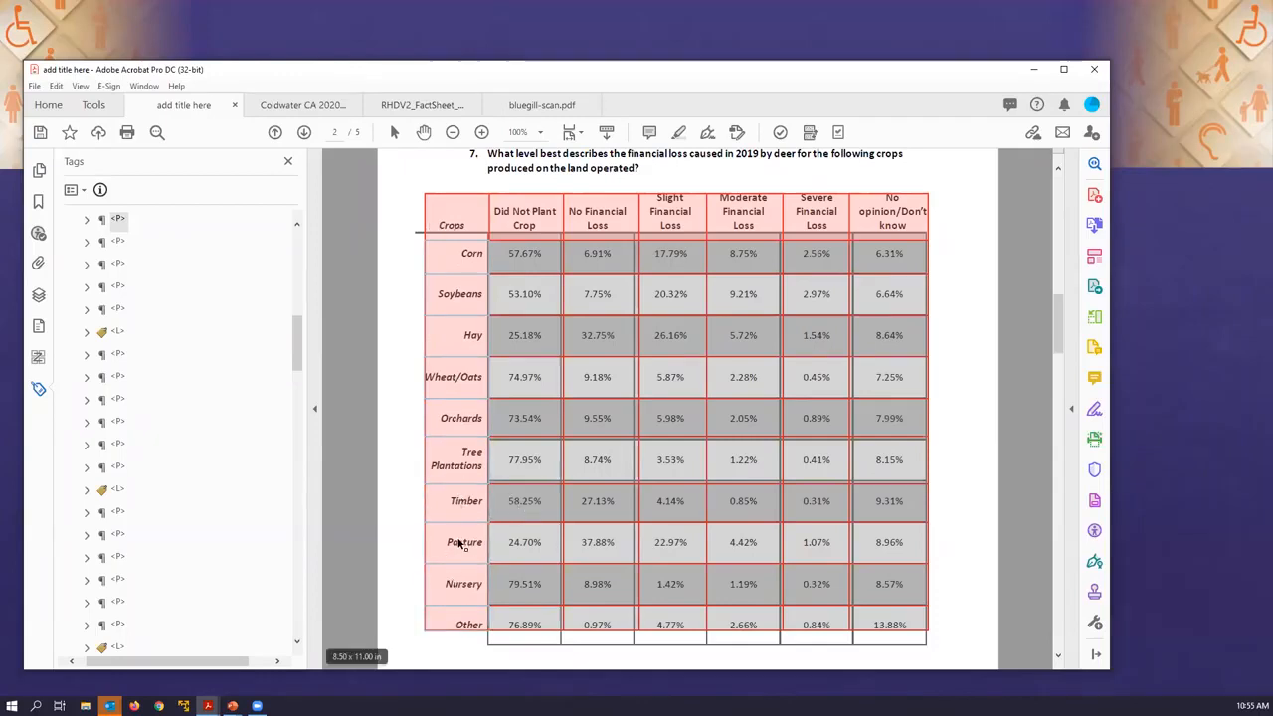
{"action": "right_click", "coordinate": [454, 261]}
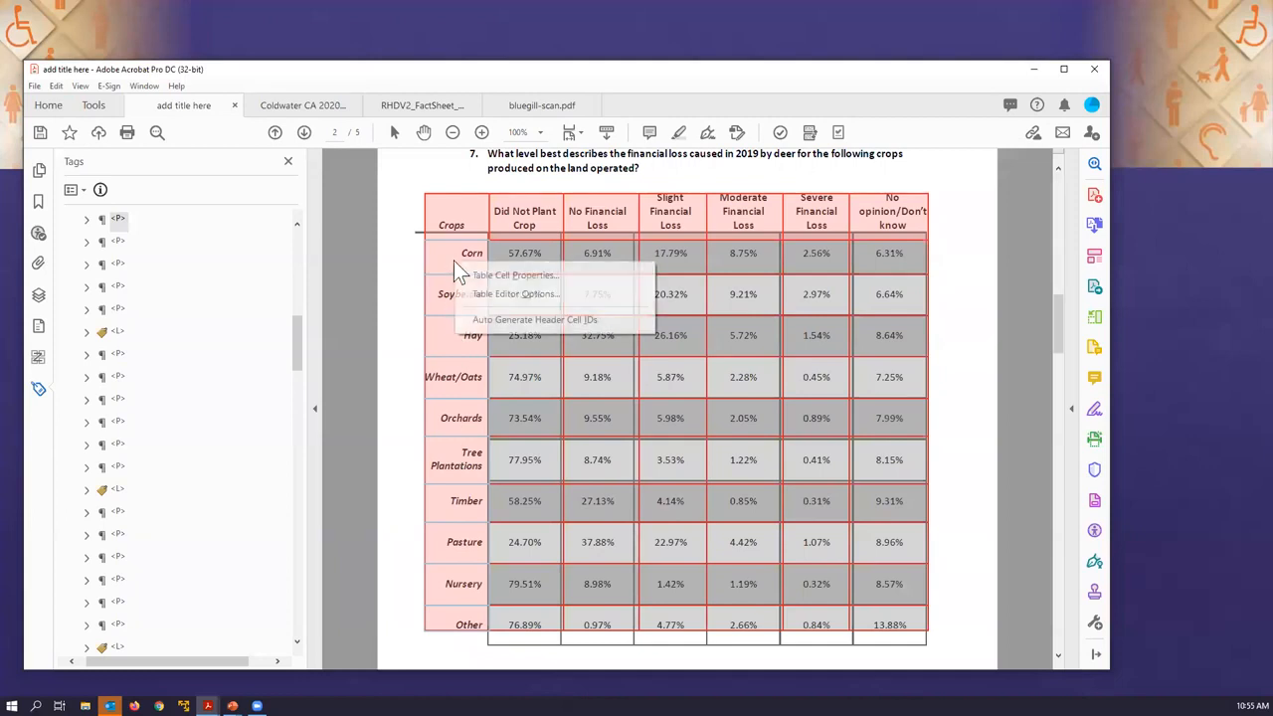
{"action": "left_click", "coordinate": [512, 276]}
{"action": "left_click", "coordinate": [593, 270]}
{"action": "left_click", "coordinate": [646, 297]}
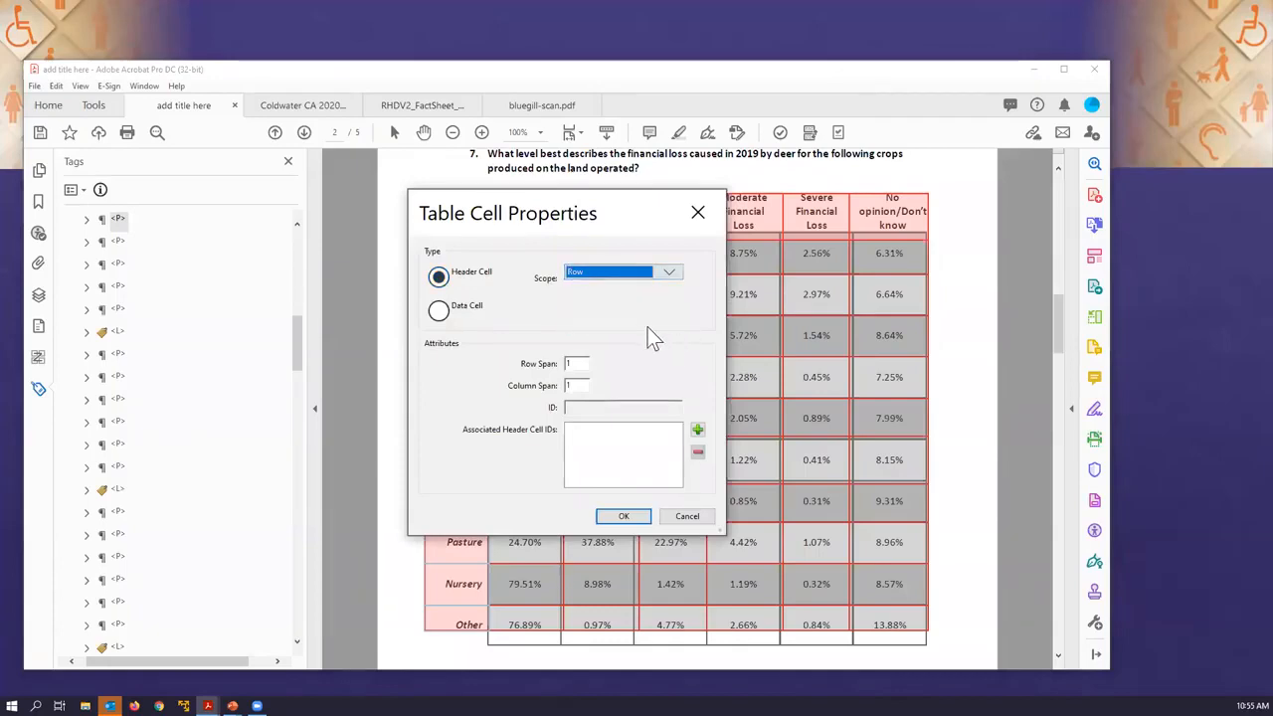
{"action": "left_click", "coordinate": [621, 516]}
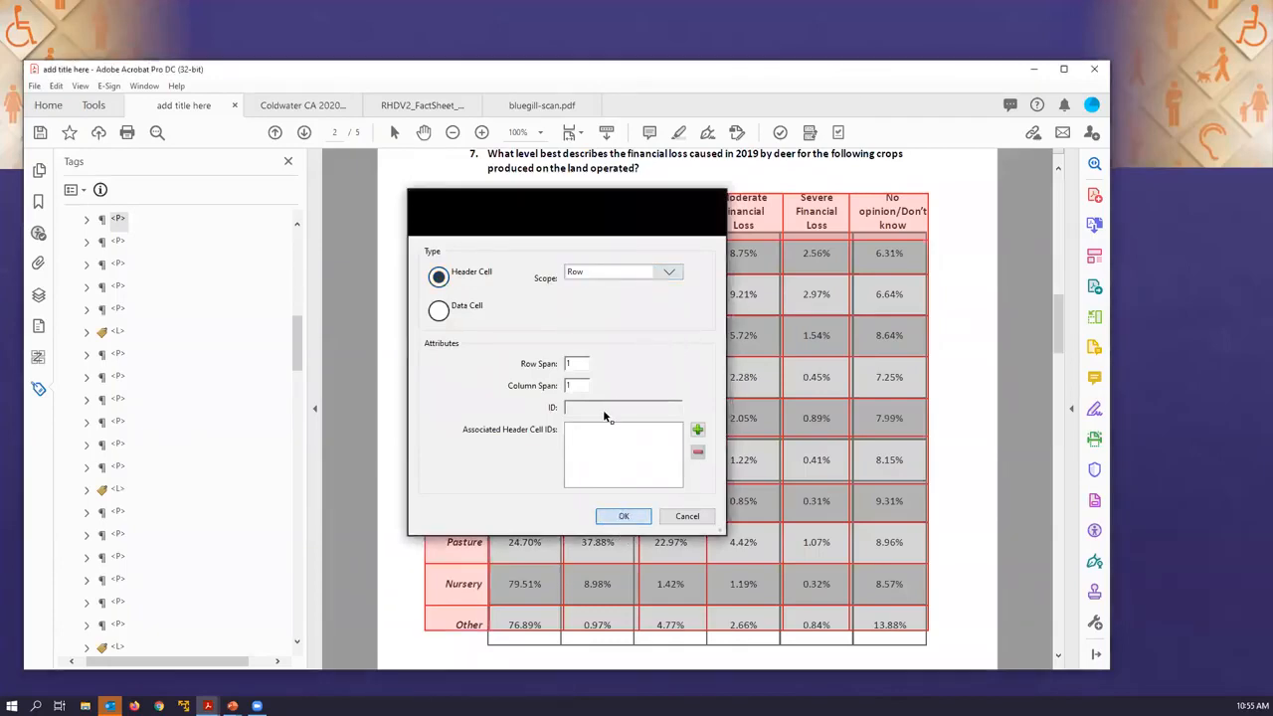
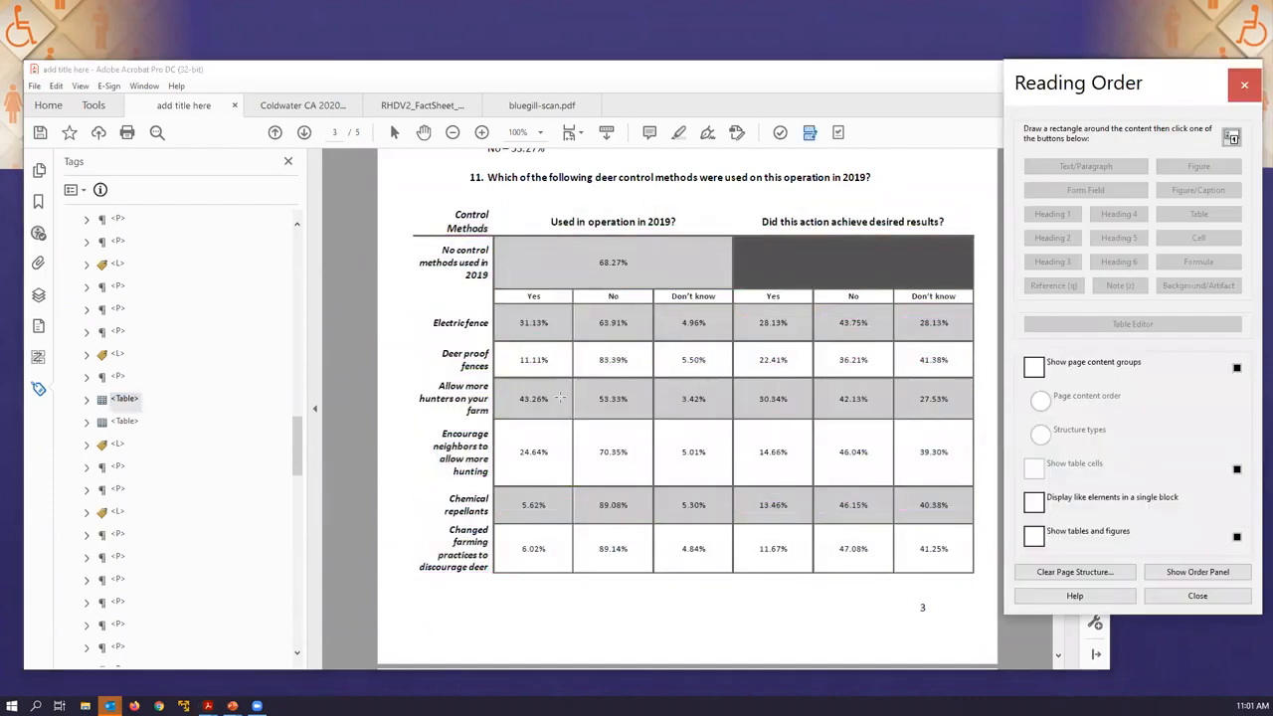
Open question 11's deer control methods table in the Table Editor.
{"action": "right_click", "coordinate": [533, 324]}
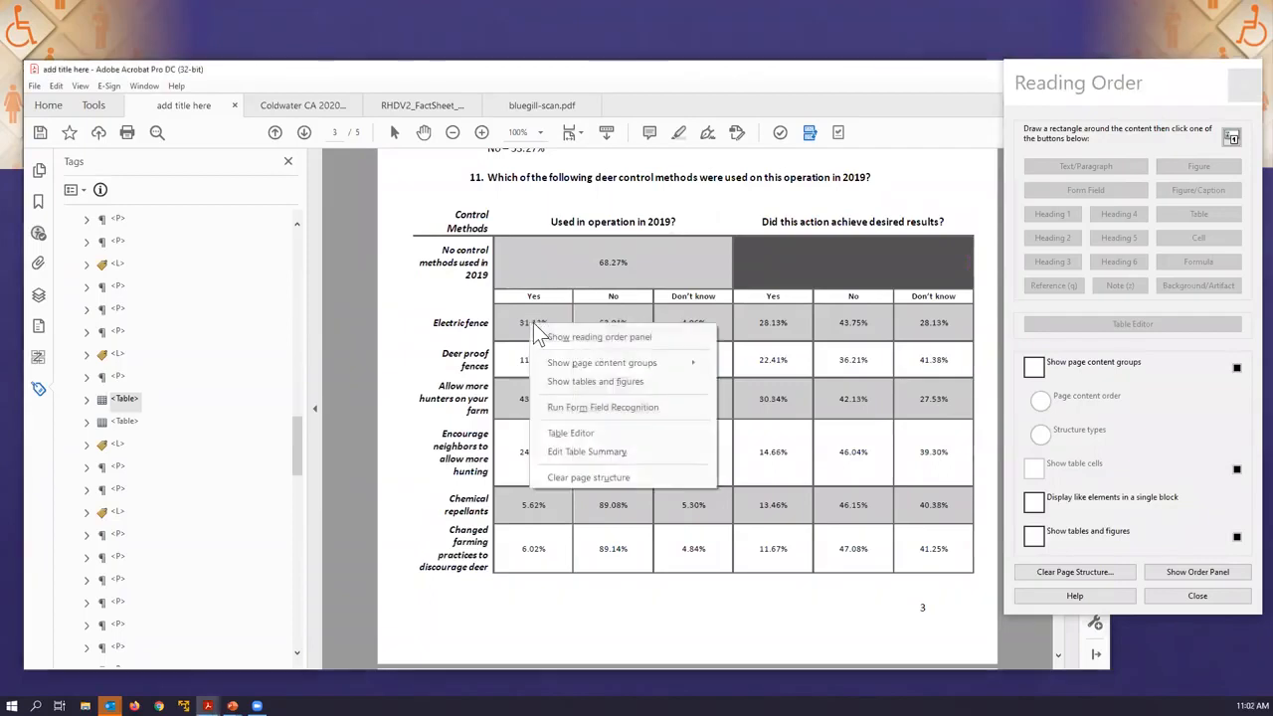
{"action": "left_click", "coordinate": [570, 433]}
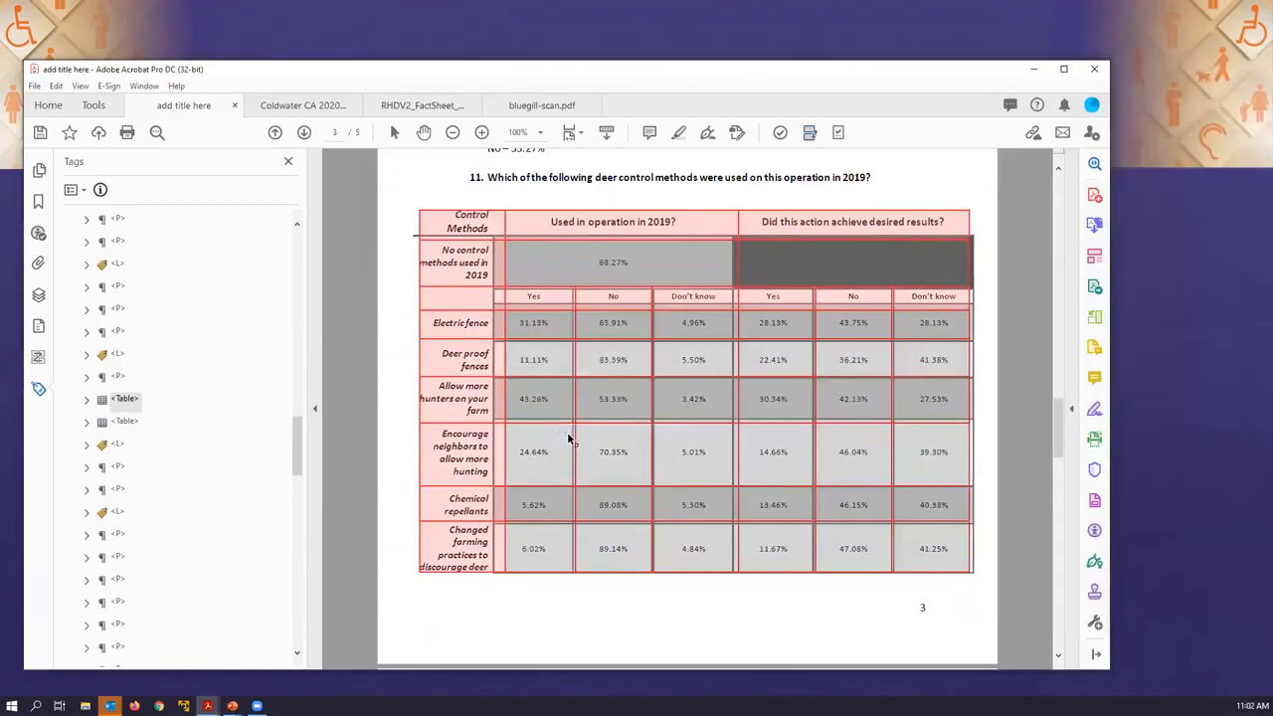
{"action": "right_click", "coordinate": [540, 326]}
{"action": "left_click", "coordinate": [575, 340]}
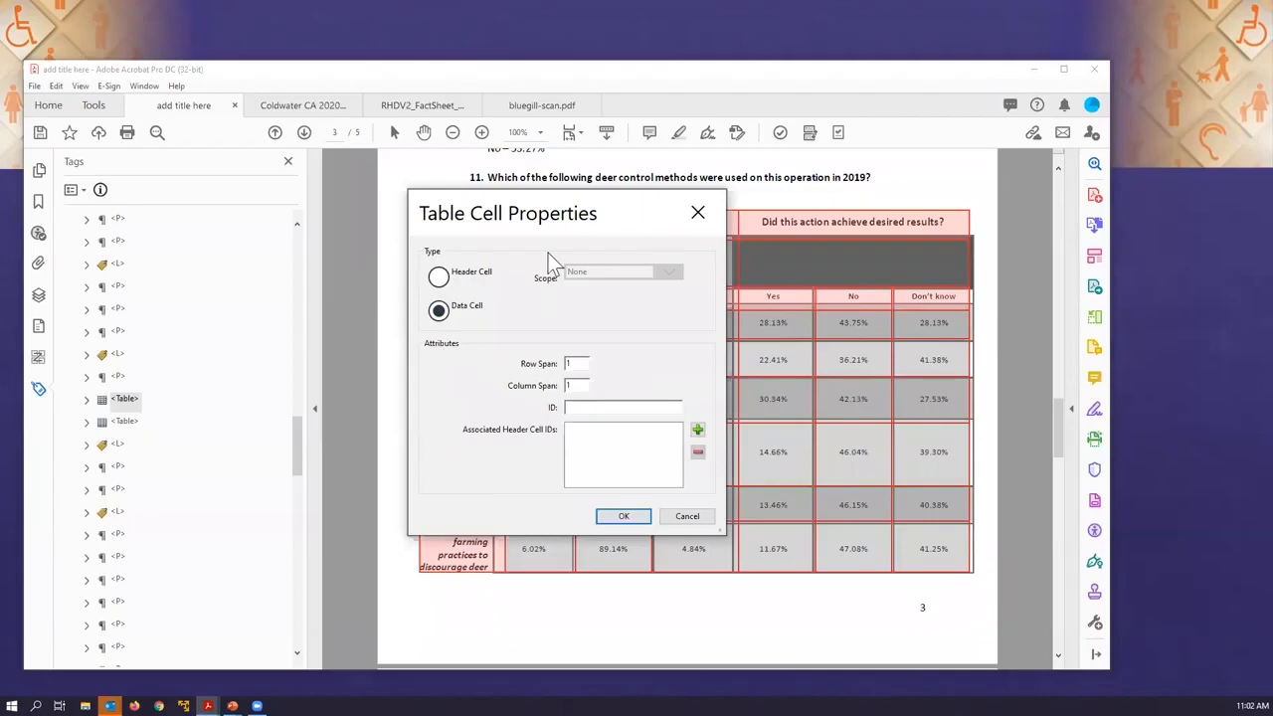
{"action": "left_click", "coordinate": [693, 518]}
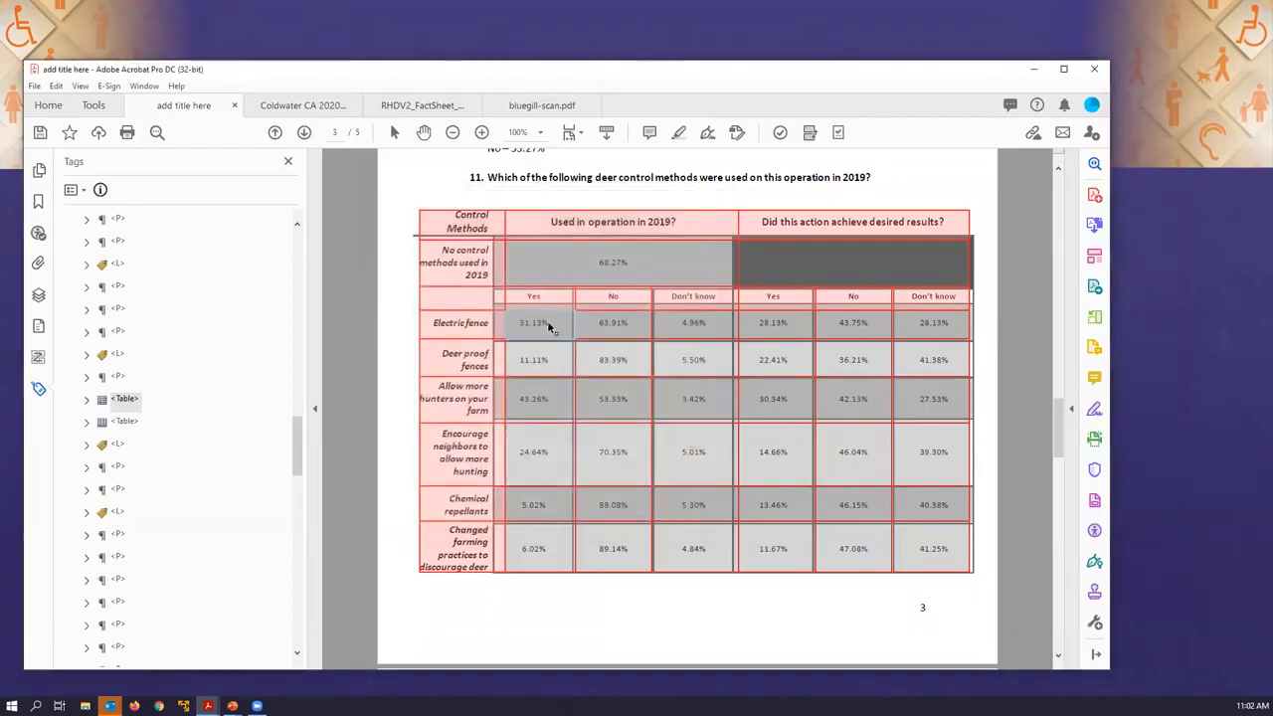
Auto-generate the header cell IDs for question 11's table.
{"action": "right_click", "coordinate": [550, 326]}
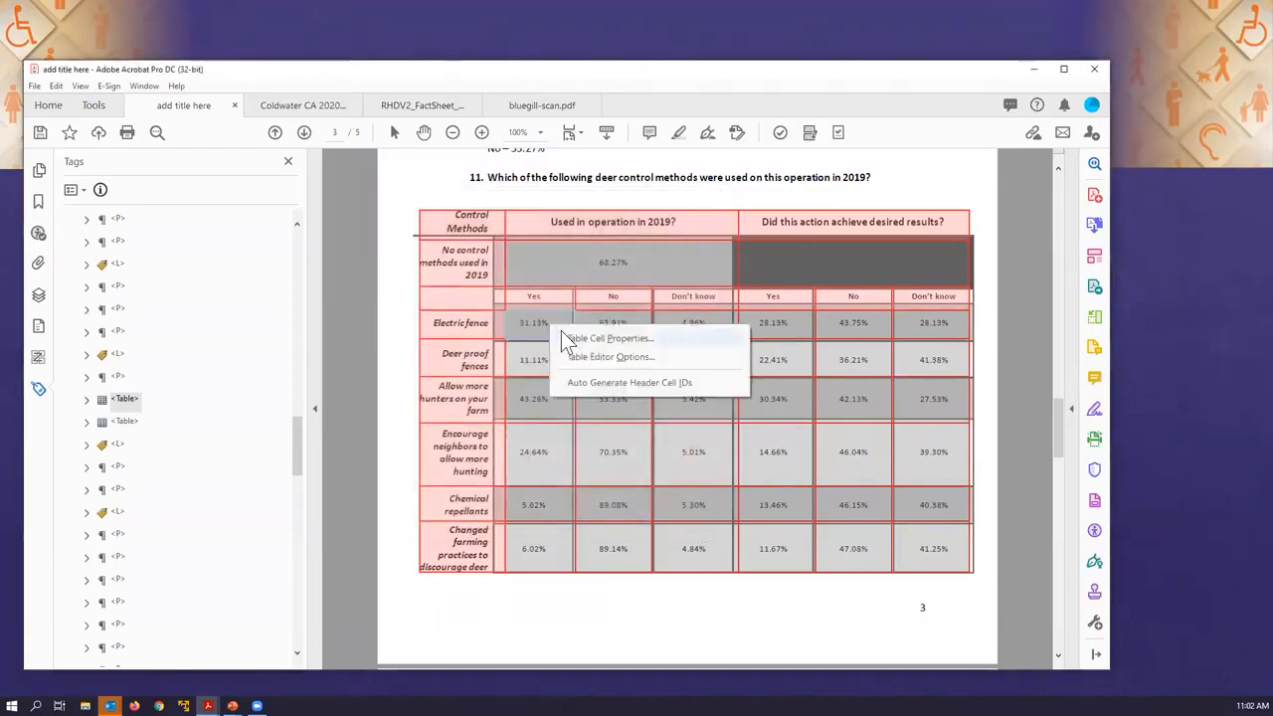
{"action": "left_click", "coordinate": [594, 382]}
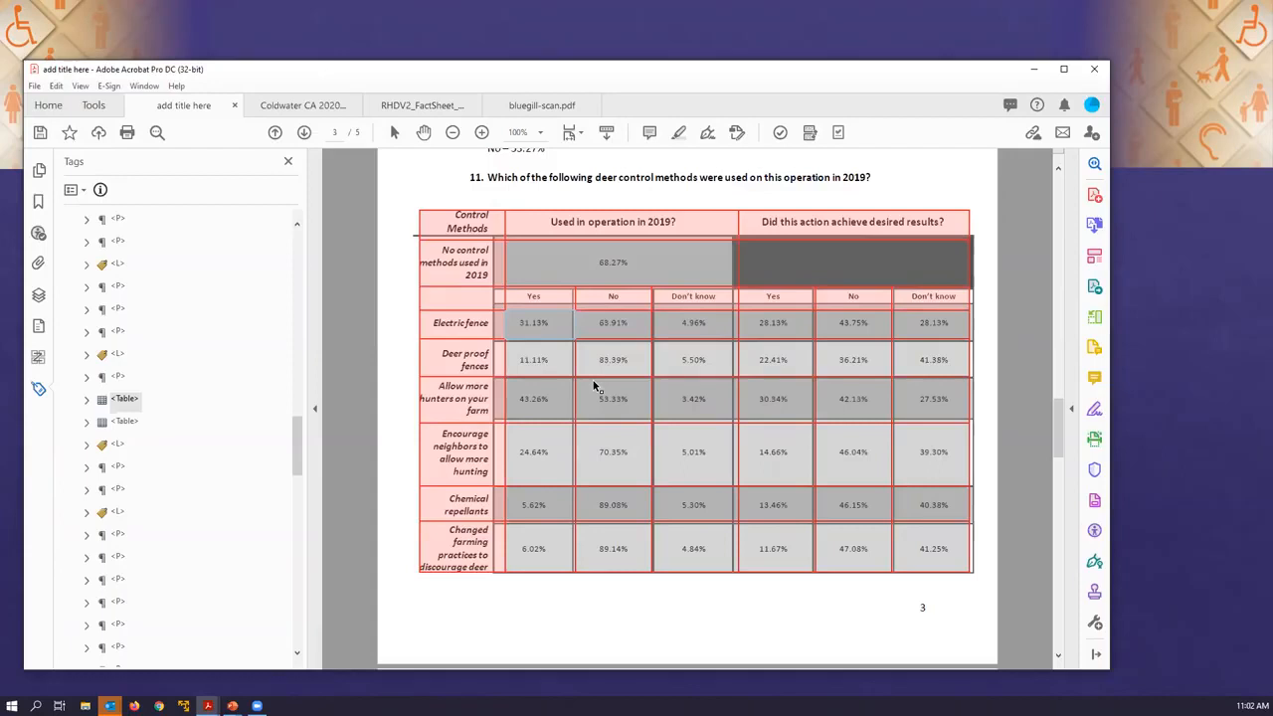
Associate the header ID R4C1_Electric with the Electric fence row's Yes data cell under "Used in operation in 2019?".
{"action": "right_click", "coordinate": [532, 325]}
{"action": "left_click", "coordinate": [565, 333]}
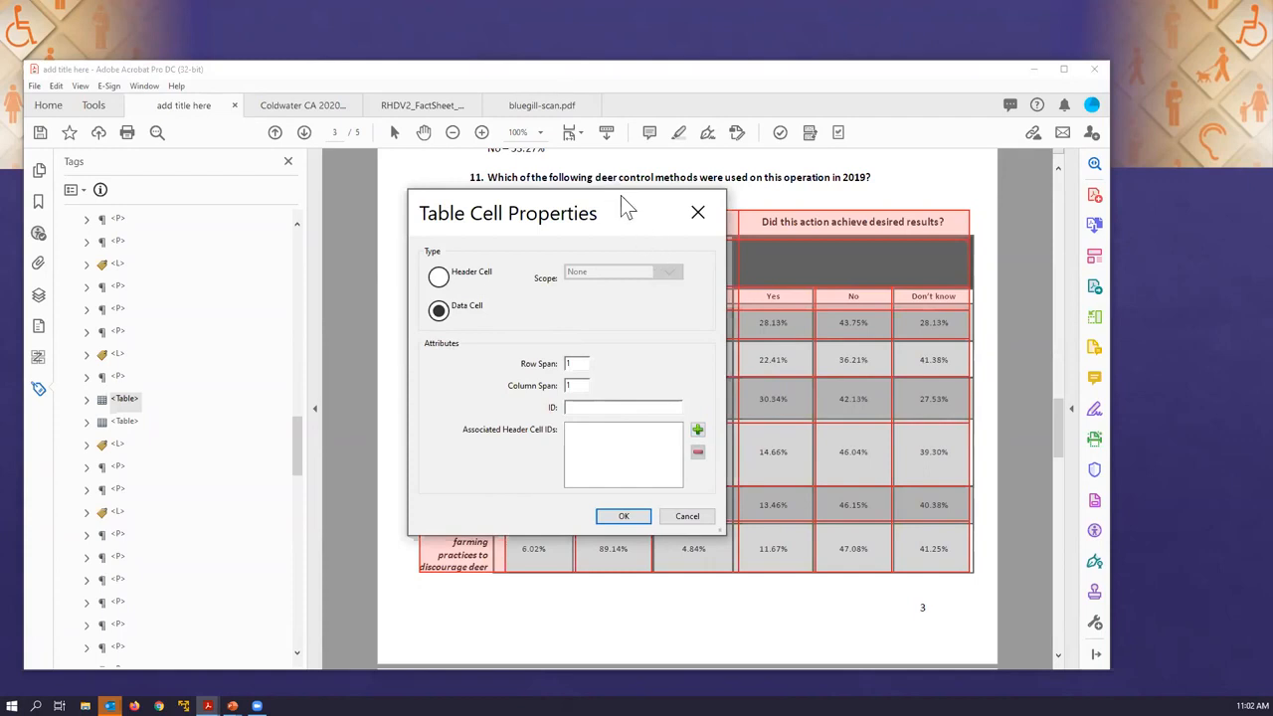
{"action": "left_click_drag", "start_coordinate": [626, 205], "coordinate": [1026, 206]}
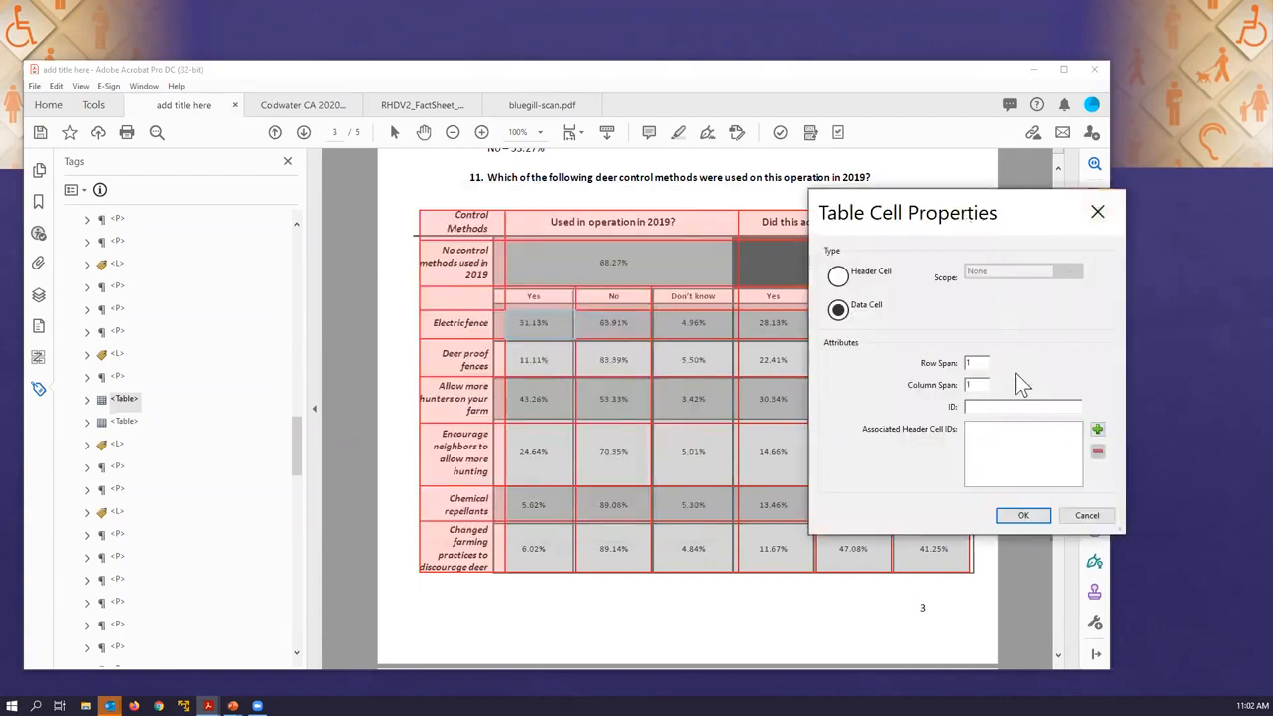
{"action": "left_click", "coordinate": [1097, 429]}
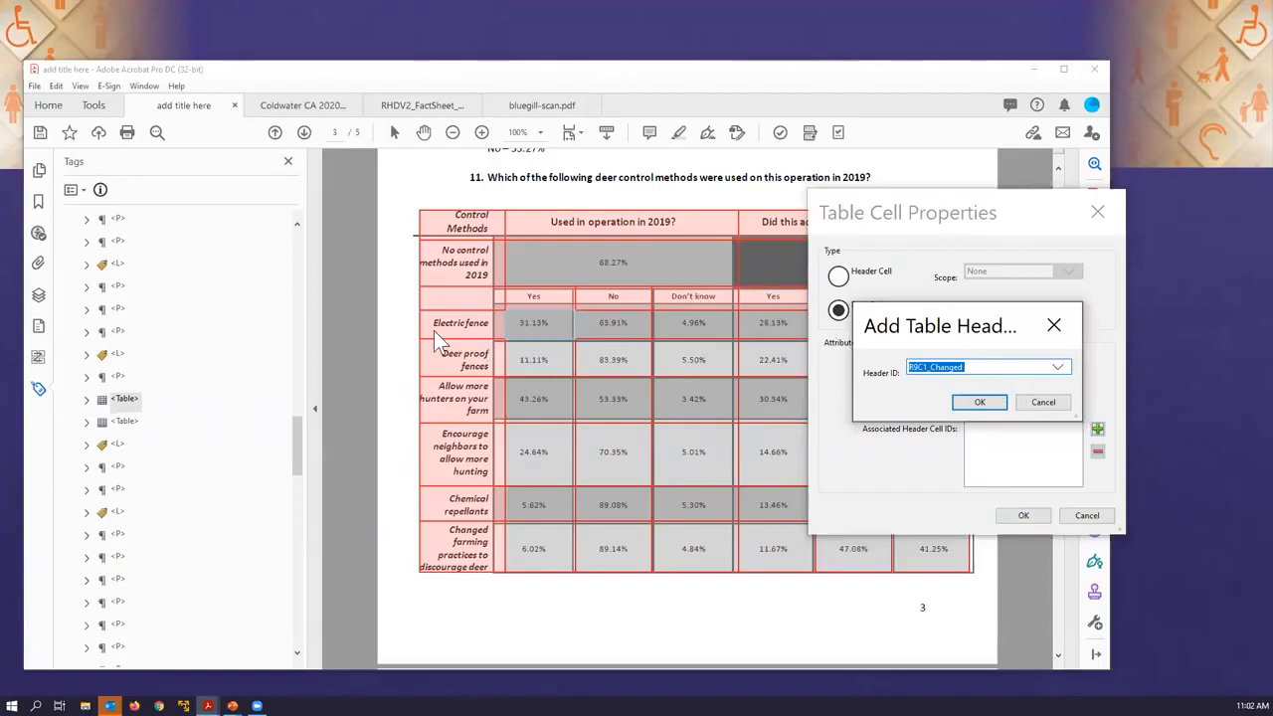
{"action": "left_click", "coordinate": [1057, 368]}
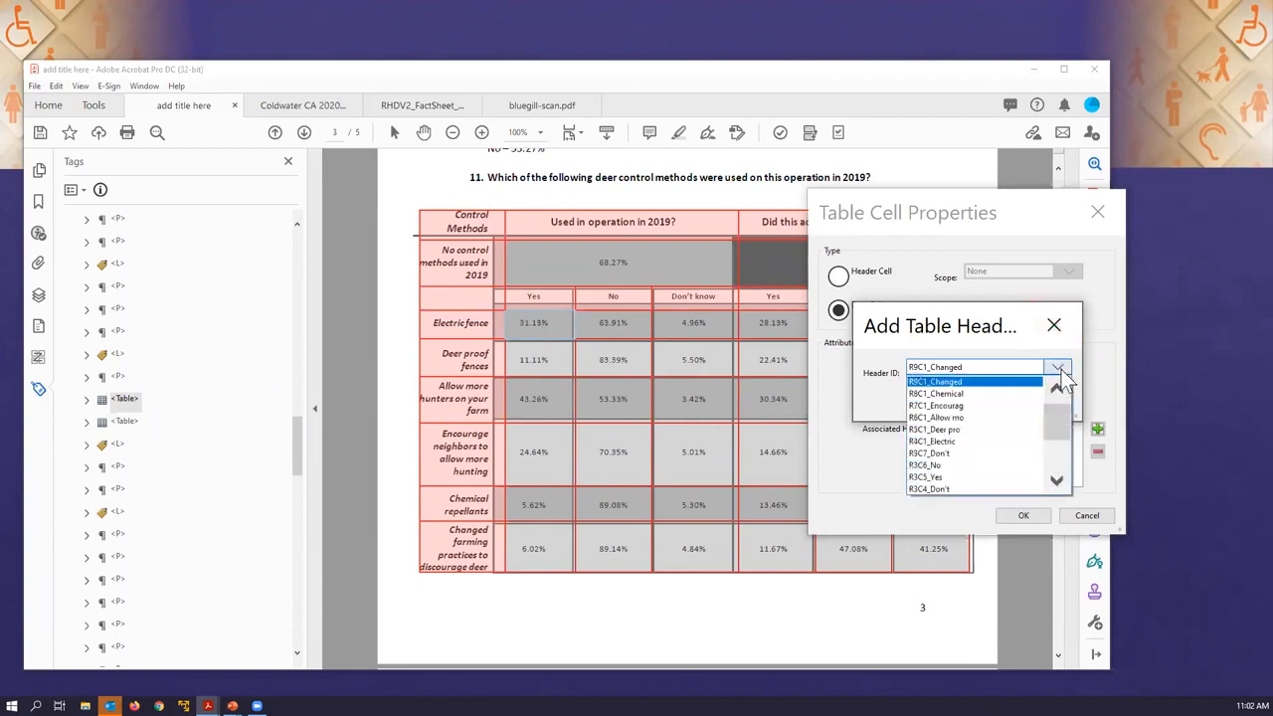
{"action": "left_click", "coordinate": [941, 442]}
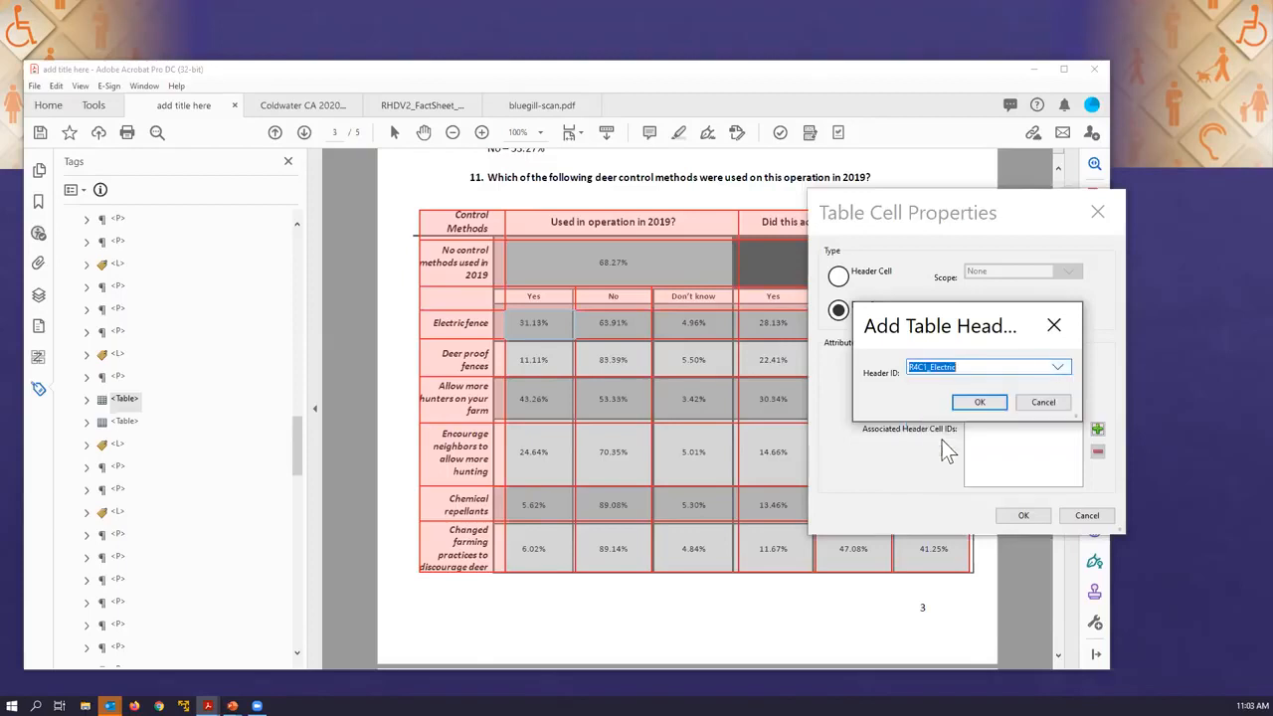
{"action": "left_click", "coordinate": [982, 401]}
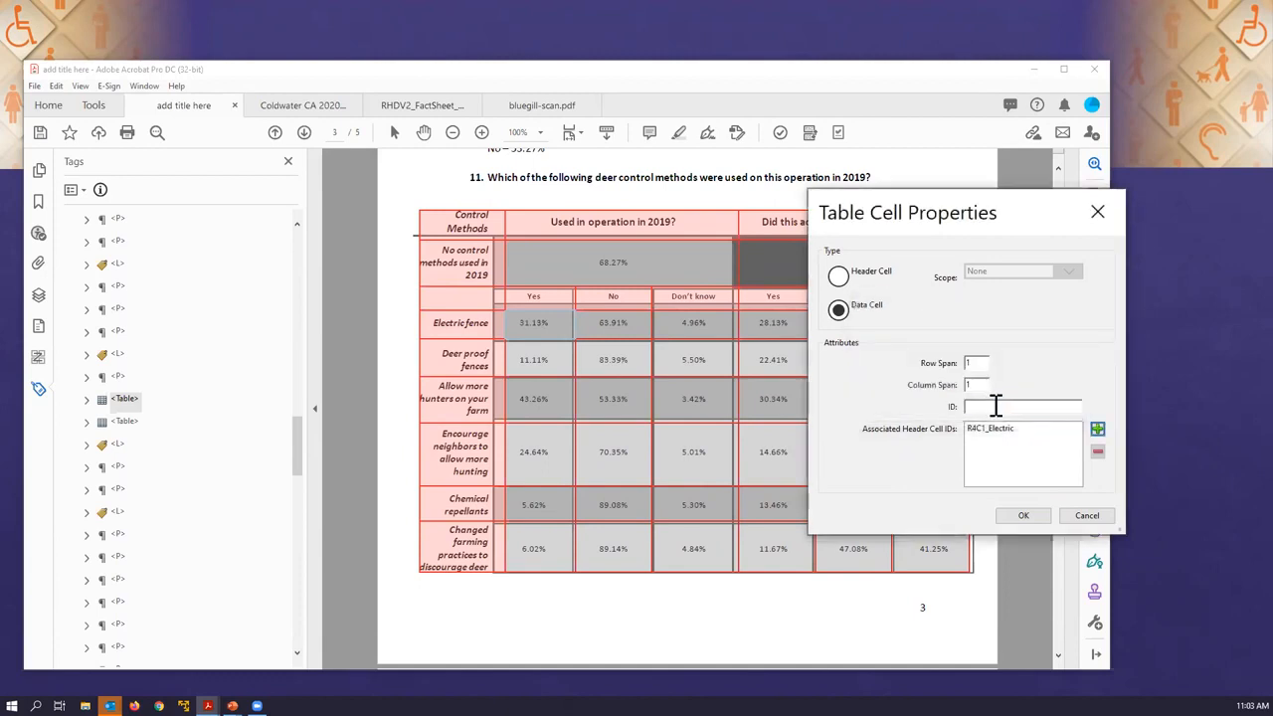
Add the header ID R1C2_Used in to the same data cell's associated header cell IDs.
{"action": "left_click", "coordinate": [1098, 428]}
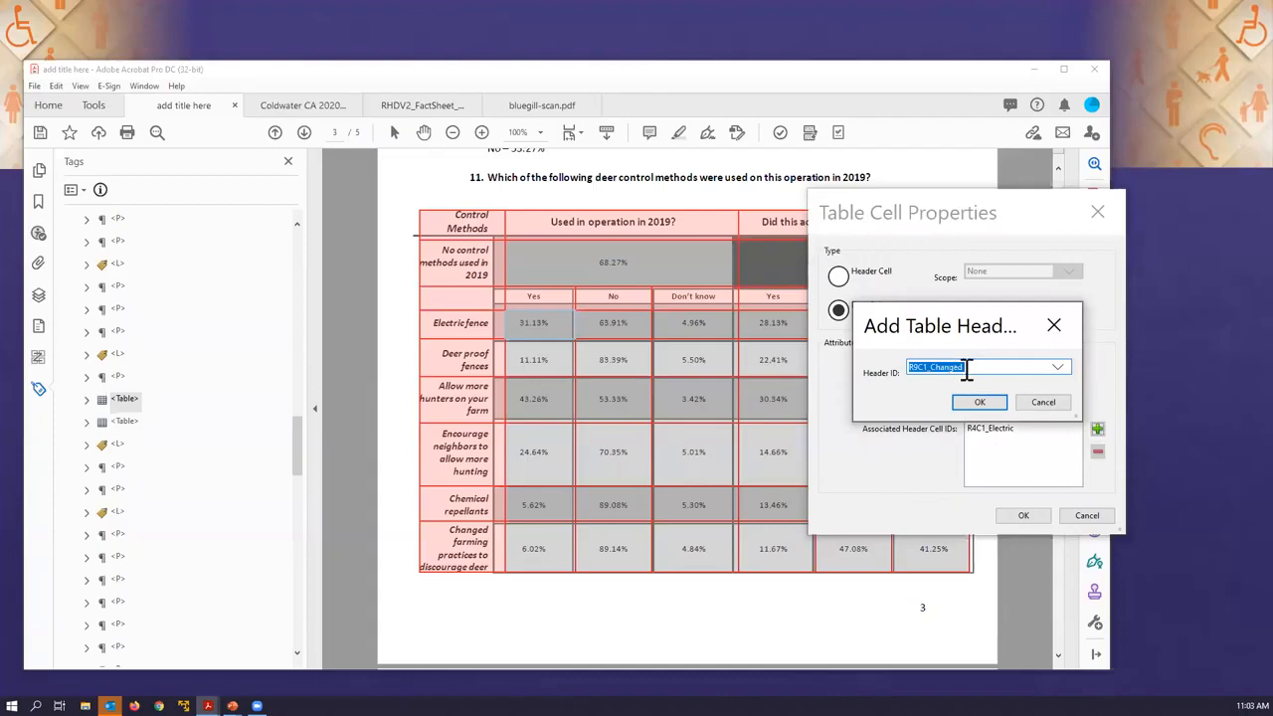
{"action": "left_click", "coordinate": [1060, 368]}
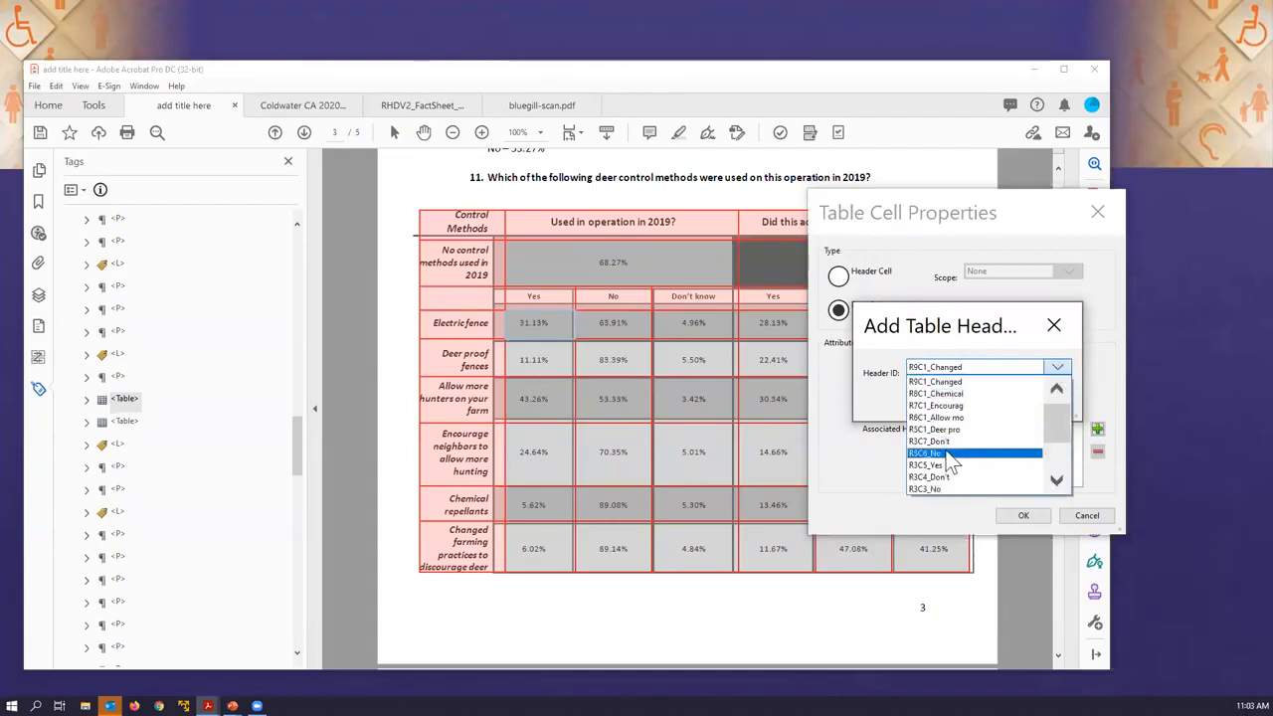
{"action": "scroll", "coordinate": [949, 462], "scroll_direction": "down", "scroll_amount": 2}
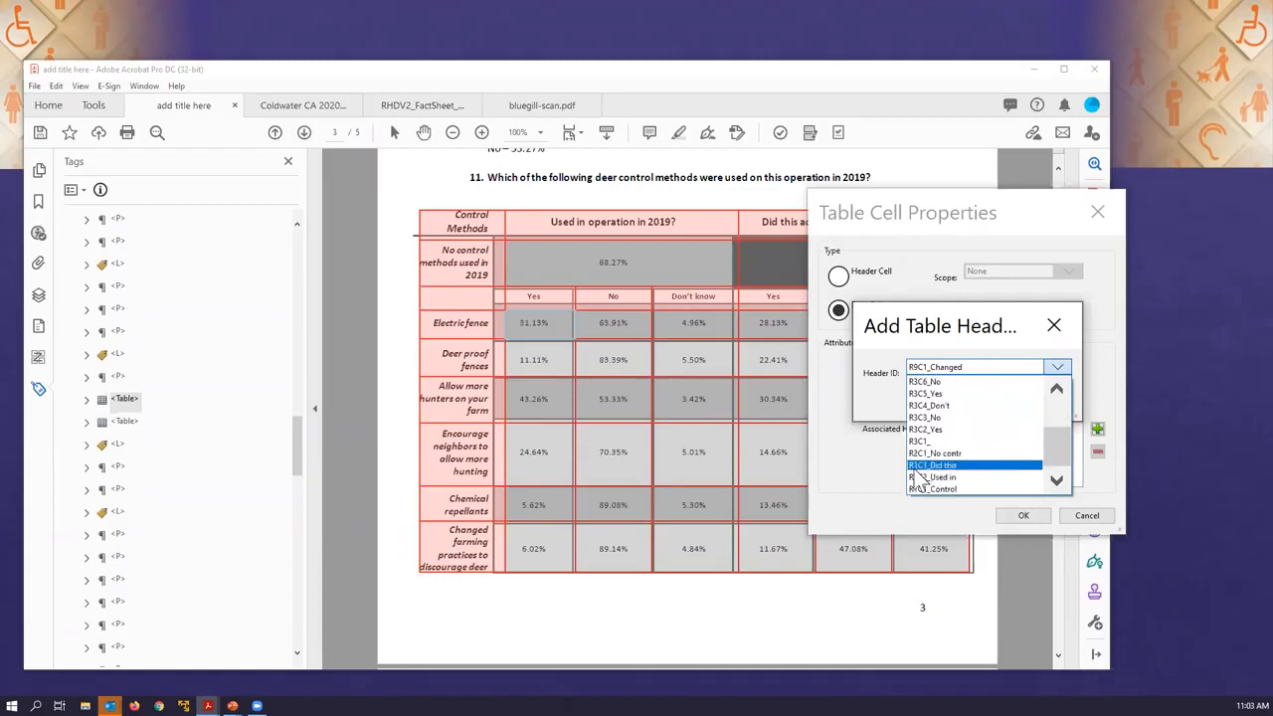
{"action": "left_click", "coordinate": [916, 477]}
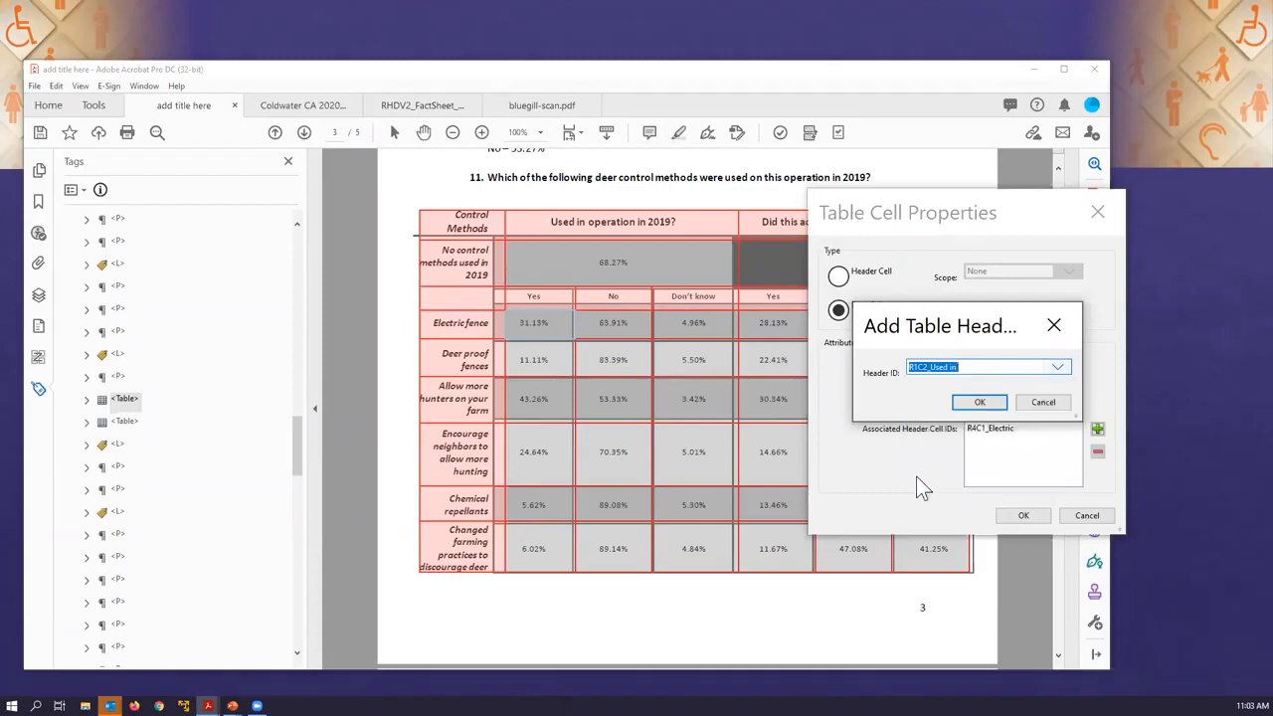
{"action": "left_click", "coordinate": [974, 403]}
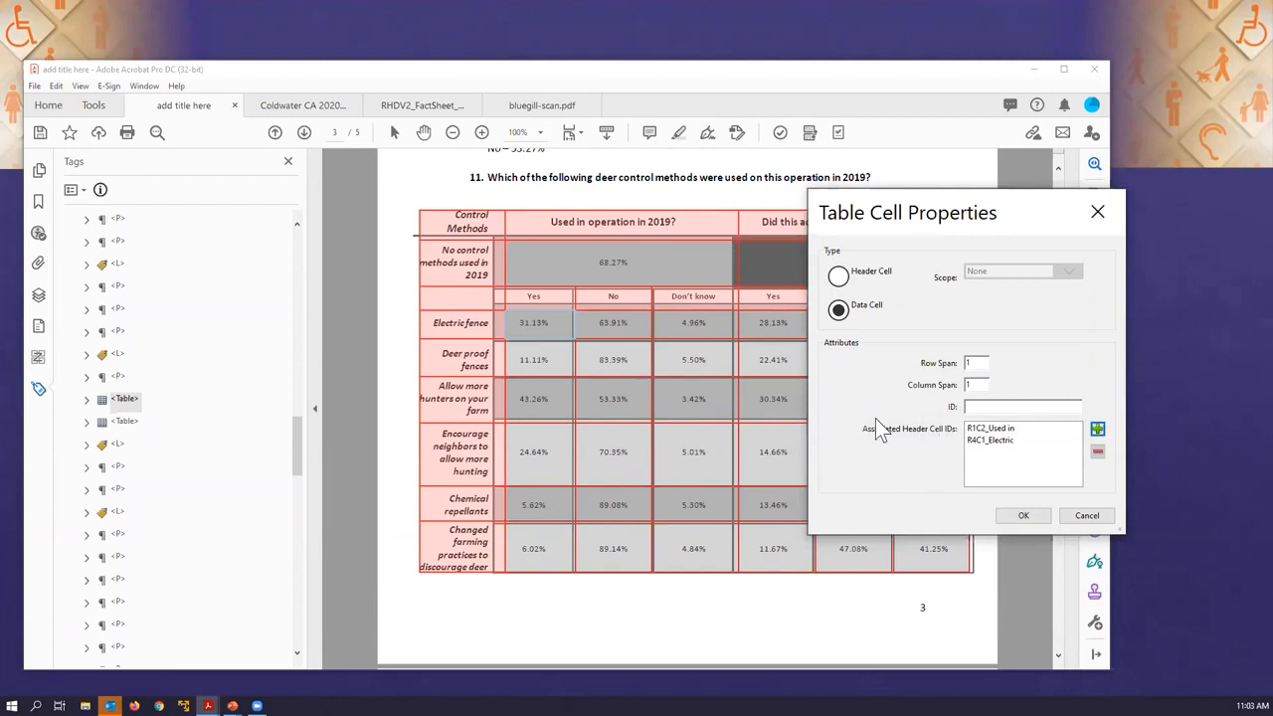
Add the header ID R3C2_Yes to the cell's associated header cell IDs and apply the cell properties.
{"action": "left_click", "coordinate": [1097, 428]}
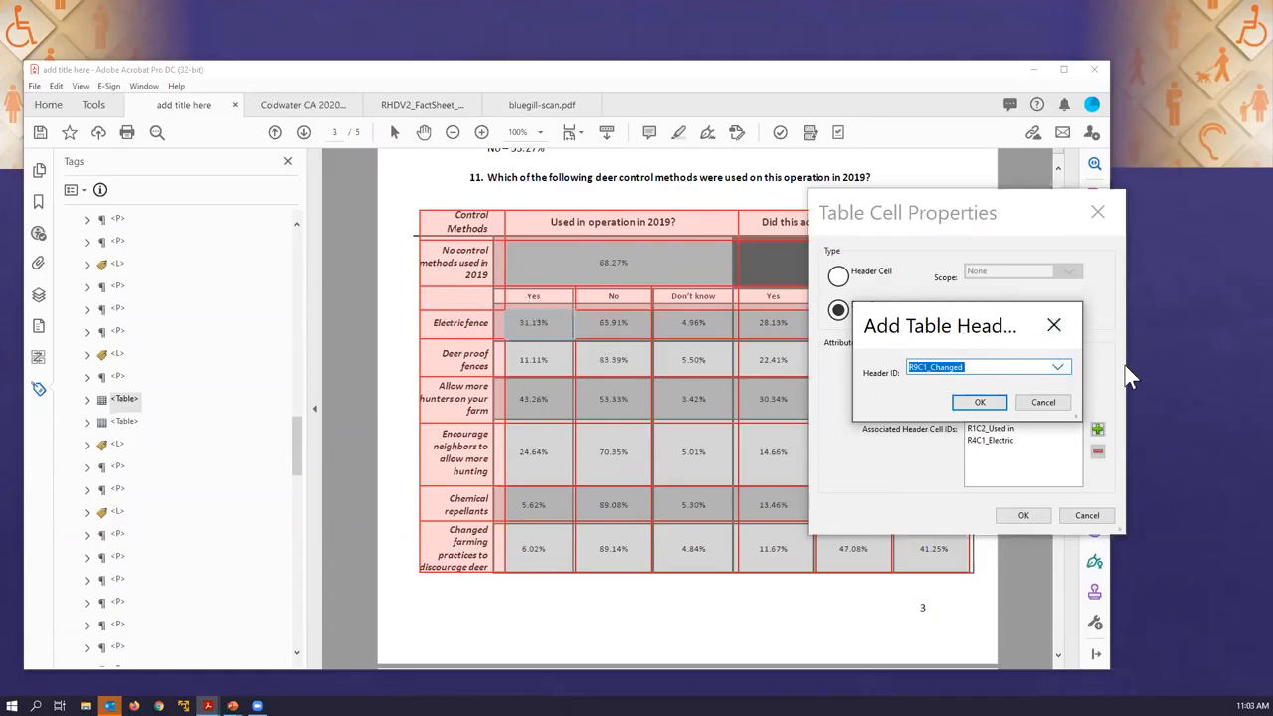
{"action": "left_click", "coordinate": [1060, 367]}
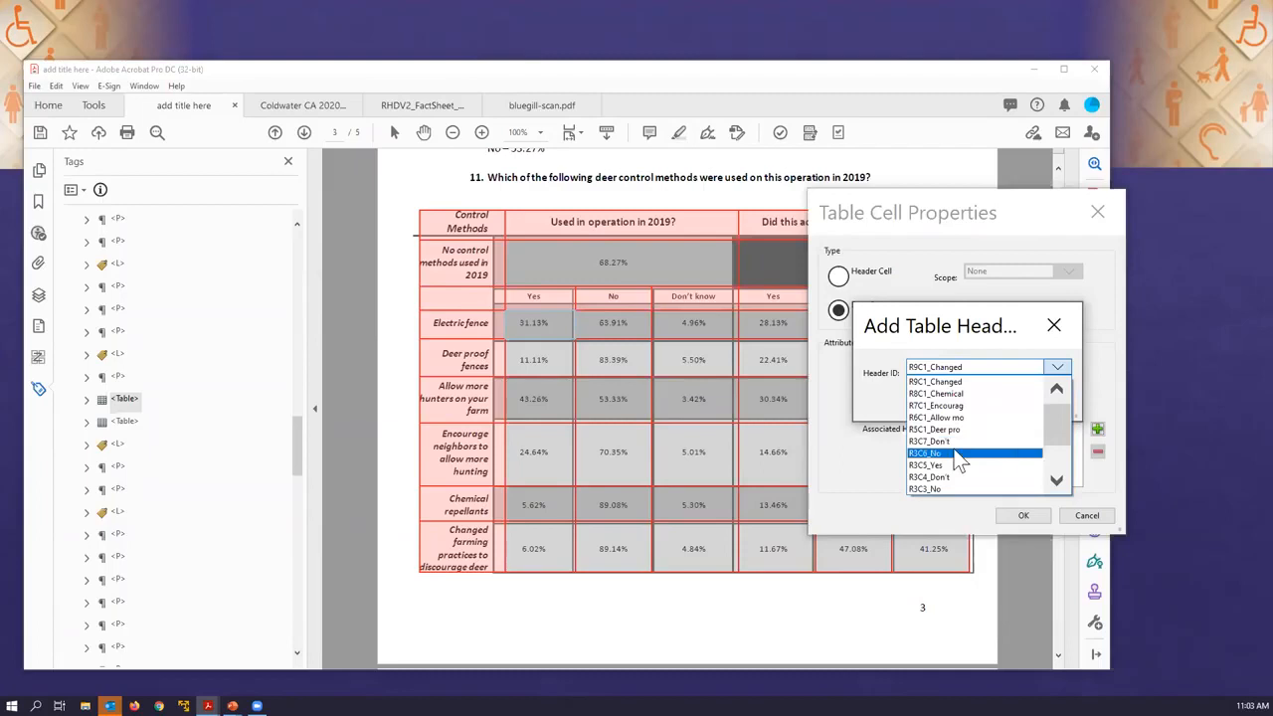
{"action": "scroll", "coordinate": [937, 465], "scroll_direction": "down", "scroll_amount": 2}
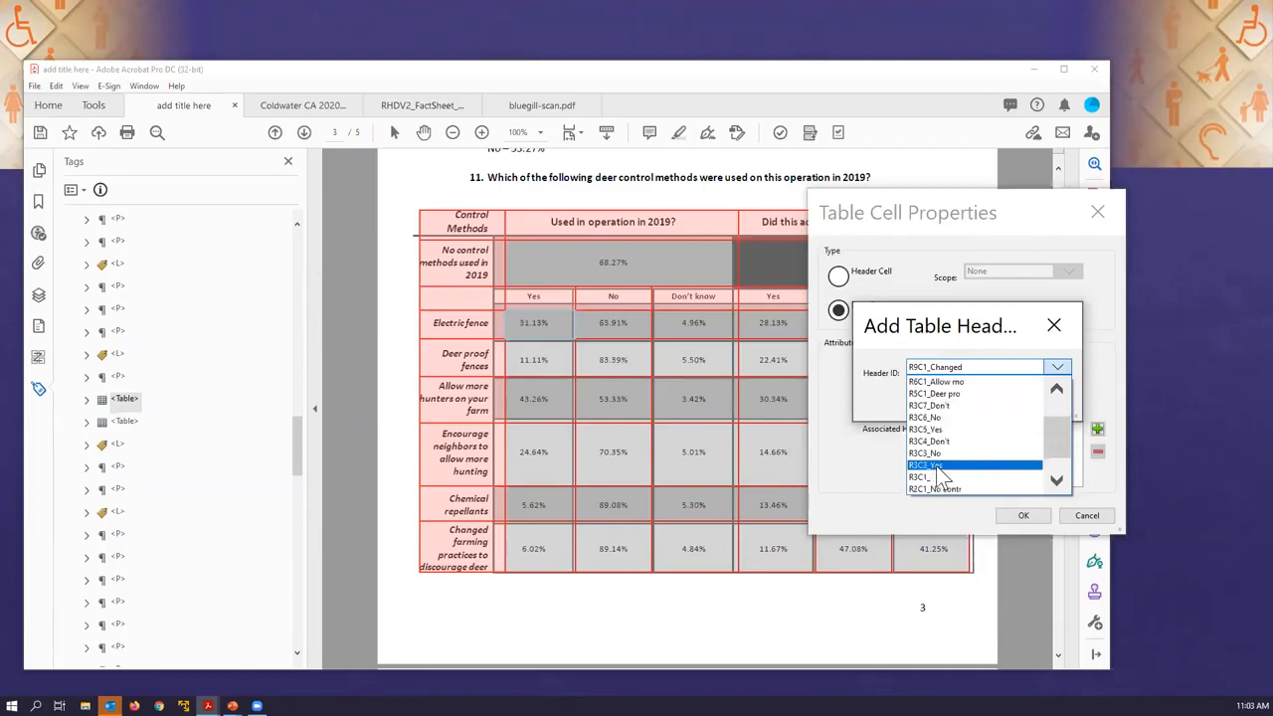
{"action": "left_click", "coordinate": [939, 465]}
{"action": "left_click", "coordinate": [980, 402]}
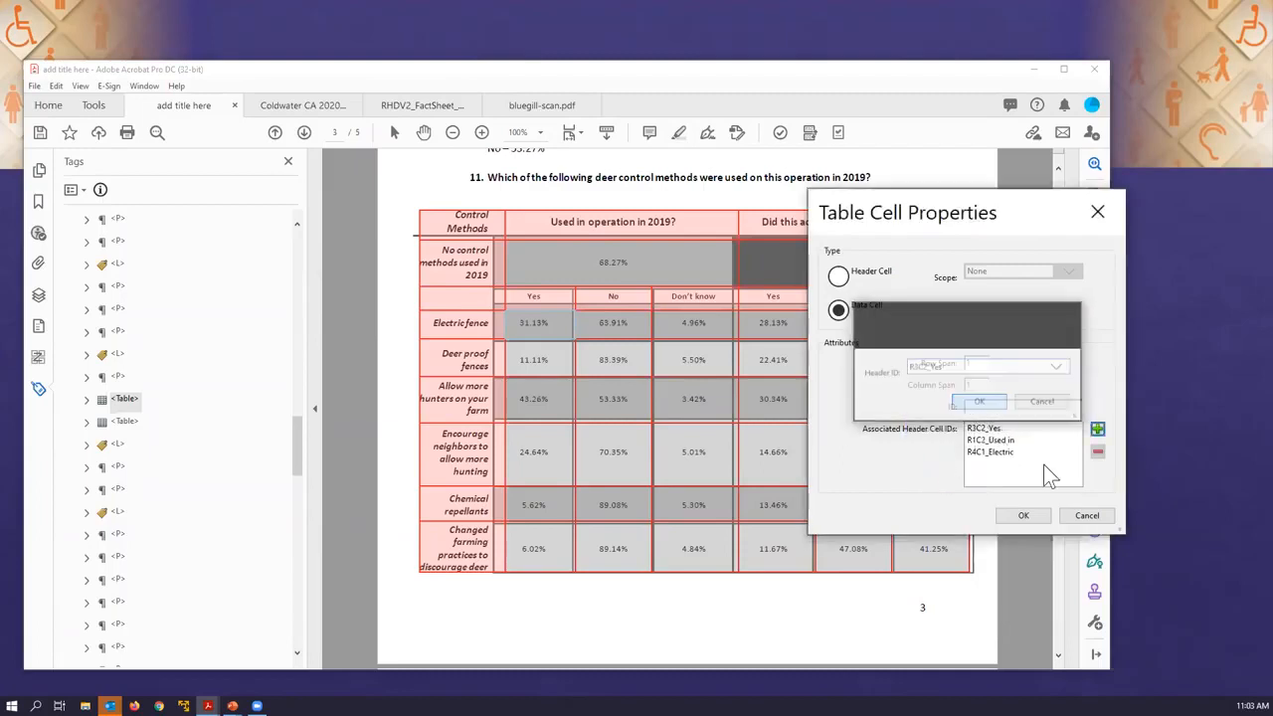
{"action": "left_click", "coordinate": [1023, 517]}
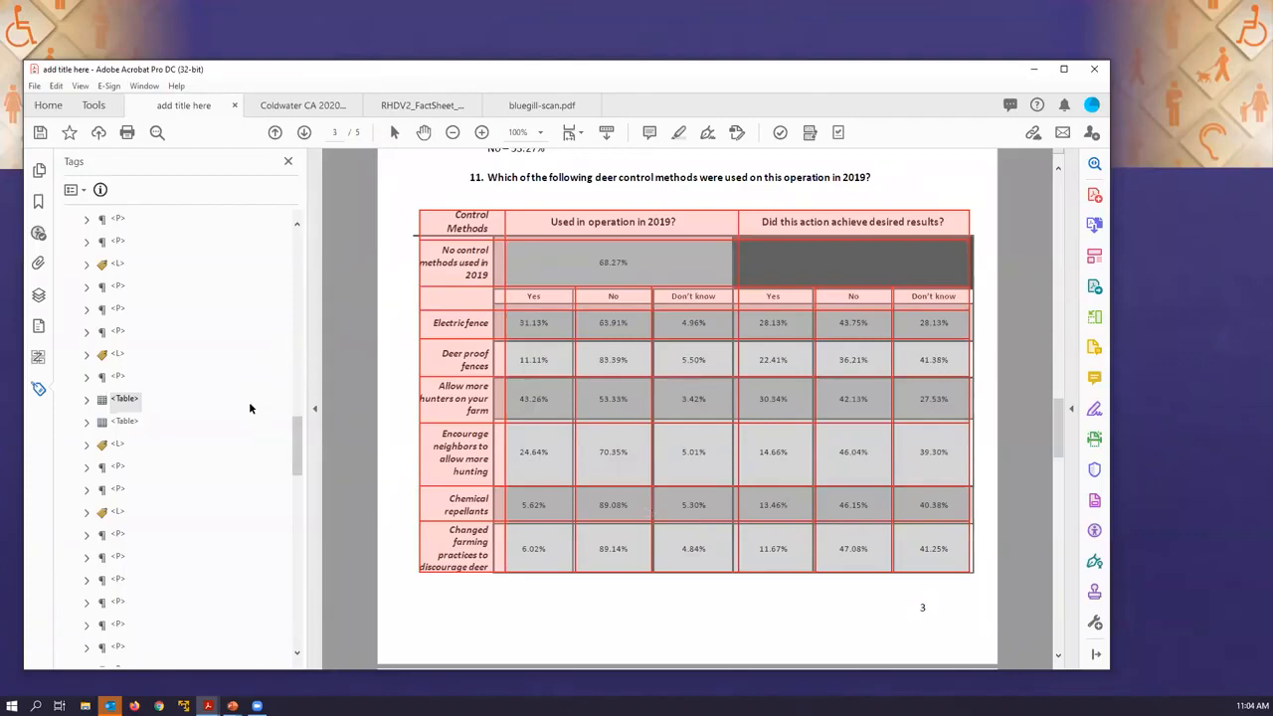
Examine the list and paragraph tags following the two tables, stepping through the content of questions 12 and 13.
{"action": "scroll", "coordinate": [193, 447], "scroll_direction": "down", "scroll_amount": 1}
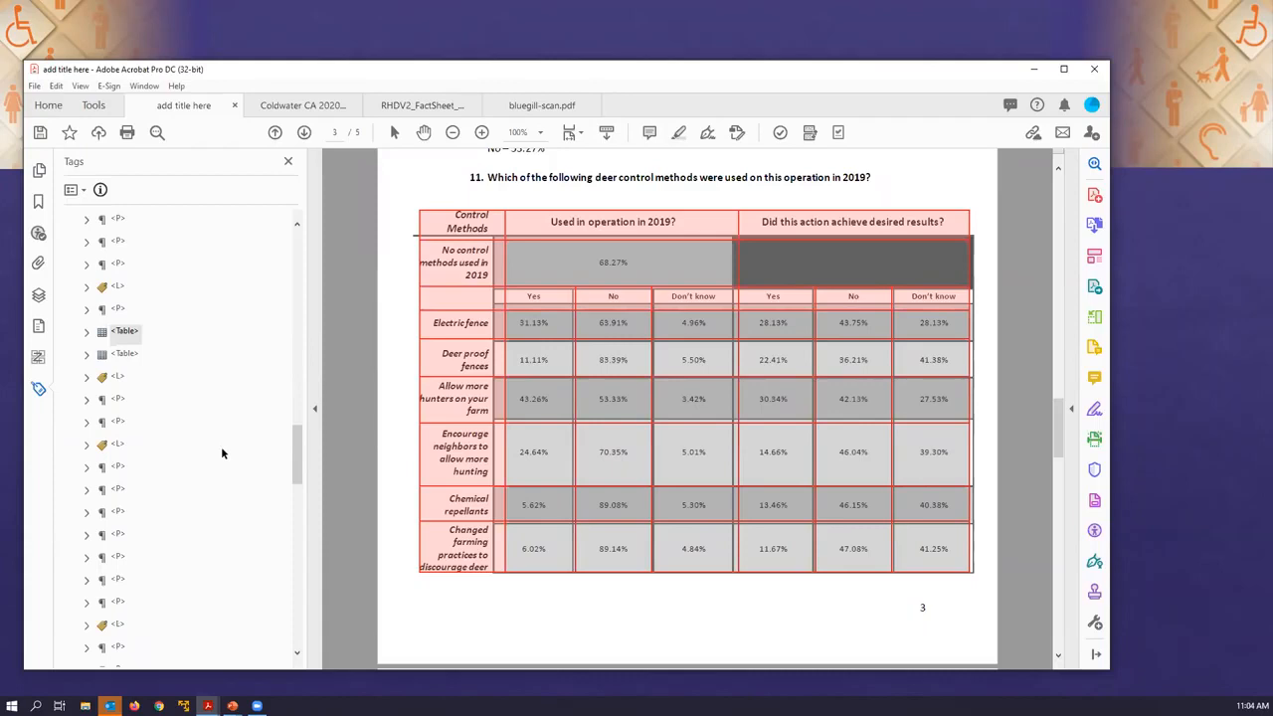
{"action": "scroll", "coordinate": [136, 388], "scroll_direction": "down", "scroll_amount": 1}
{"action": "left_click", "coordinate": [117, 309]}
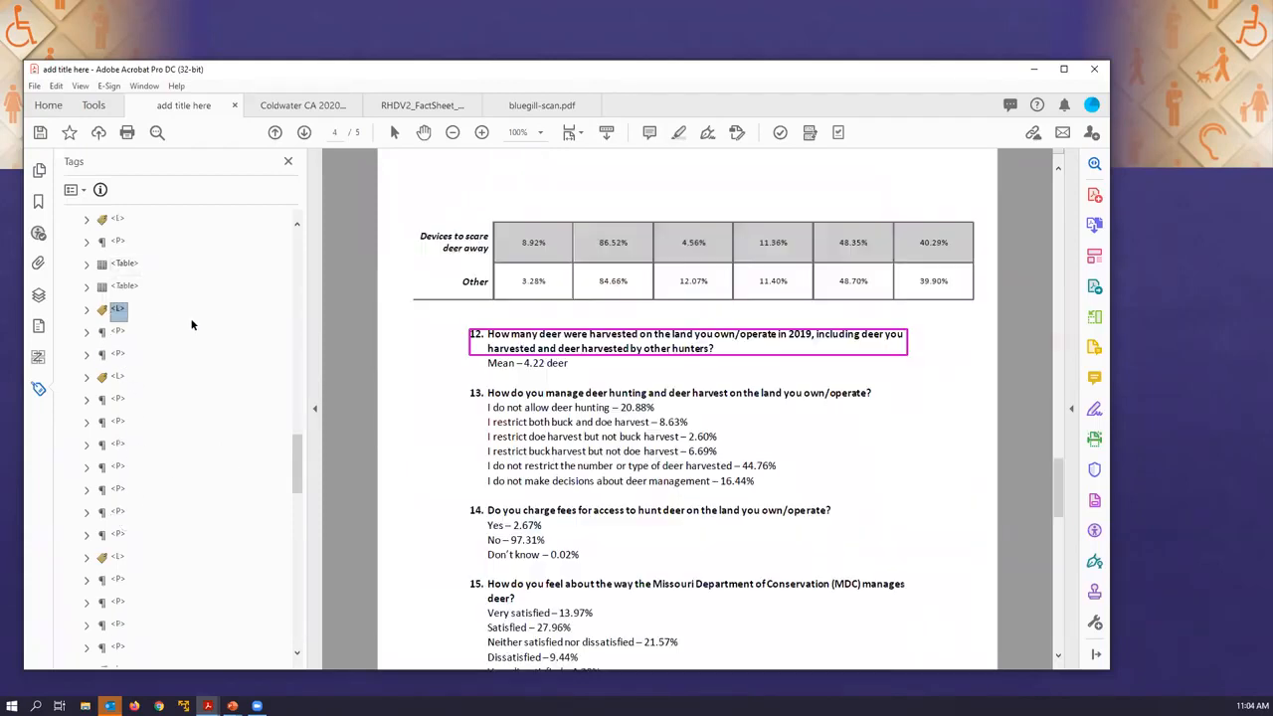
{"action": "key", "text": "Down"}
{"action": "key", "text": "Down"}
{"action": "key", "text": "Down"}
{"action": "key", "text": "Down"}
{"action": "key", "text": "Down"}
{"action": "key", "text": "Down"}
{"action": "key", "text": "Down"}
{"action": "key", "text": "Down"}
{"action": "key", "text": "Down"}
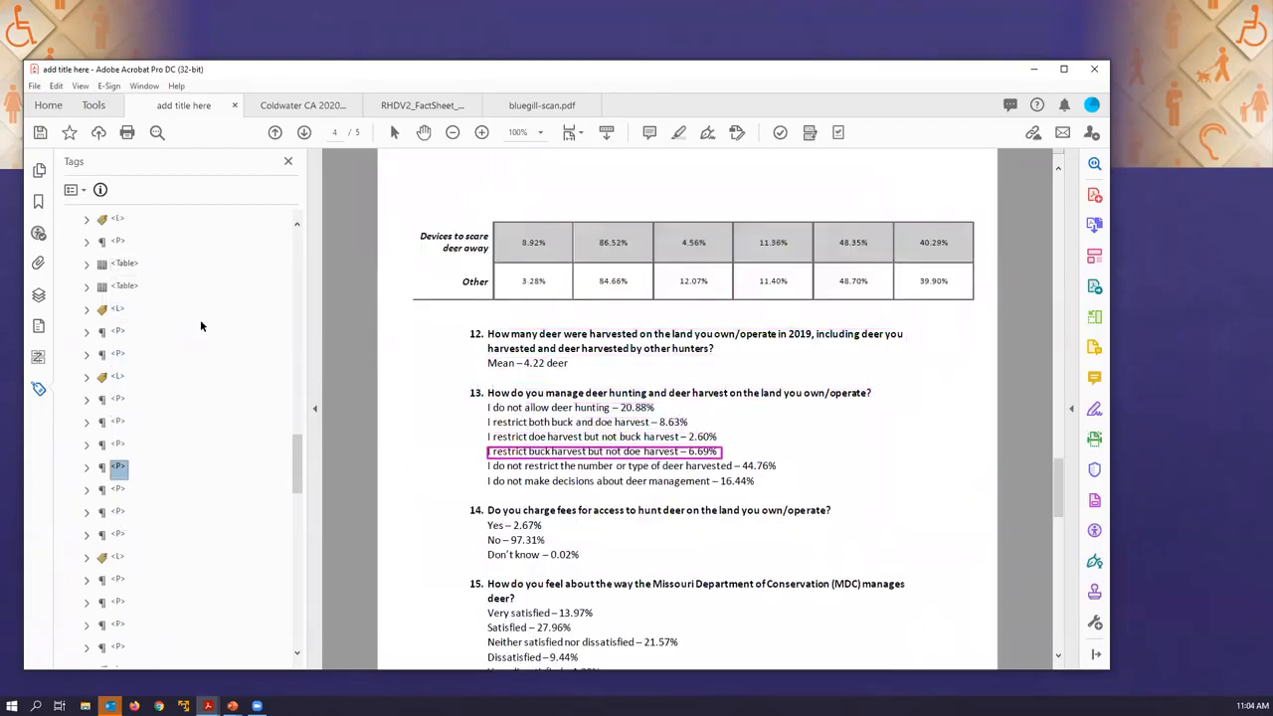
Open question 17's deer problem table on page 5 in the Table Editor.
{"action": "scroll", "coordinate": [753, 437], "scroll_direction": "down", "scroll_amount": 5}
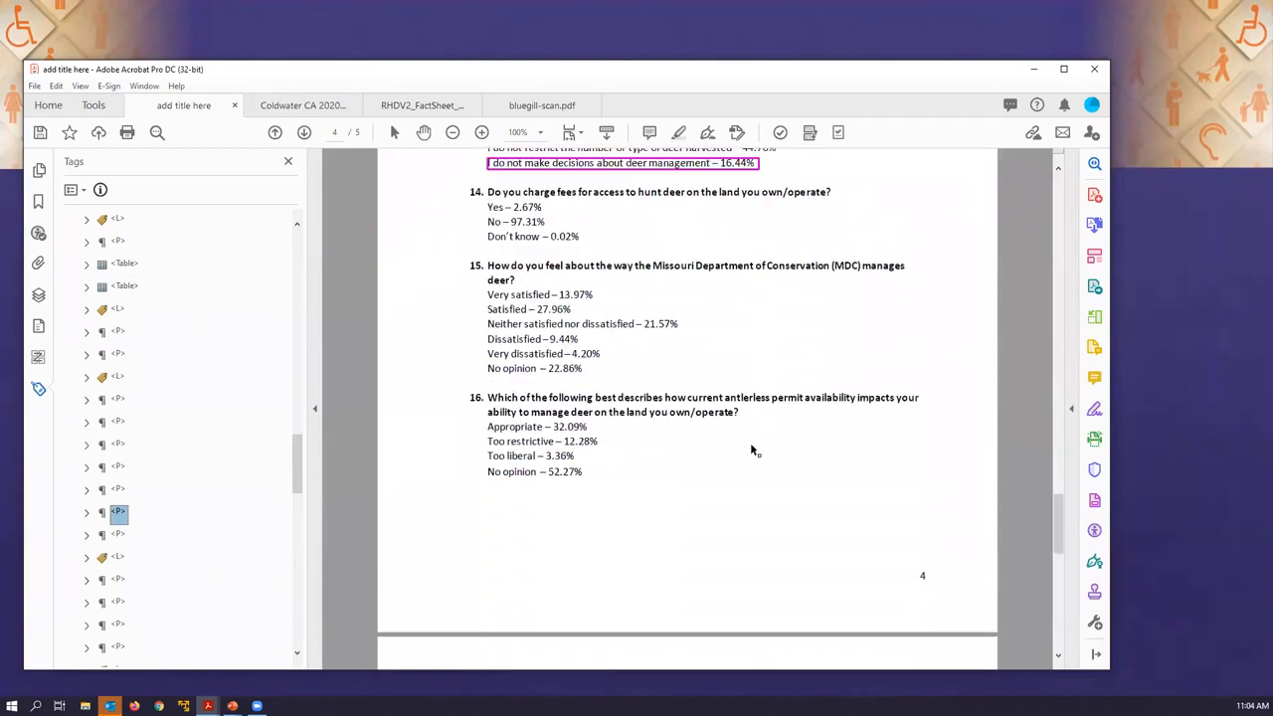
{"action": "scroll", "coordinate": [750, 449], "scroll_direction": "down", "scroll_amount": 4}
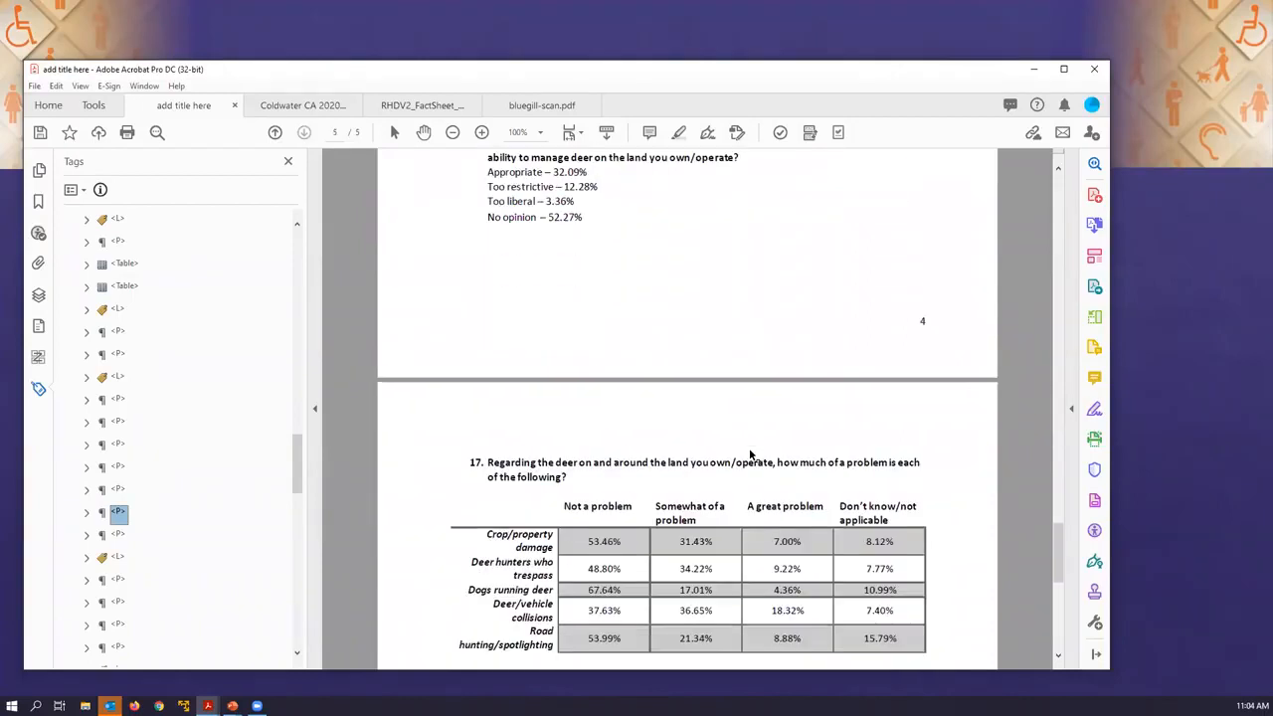
{"action": "scroll", "coordinate": [750, 455], "scroll_direction": "down", "scroll_amount": 2}
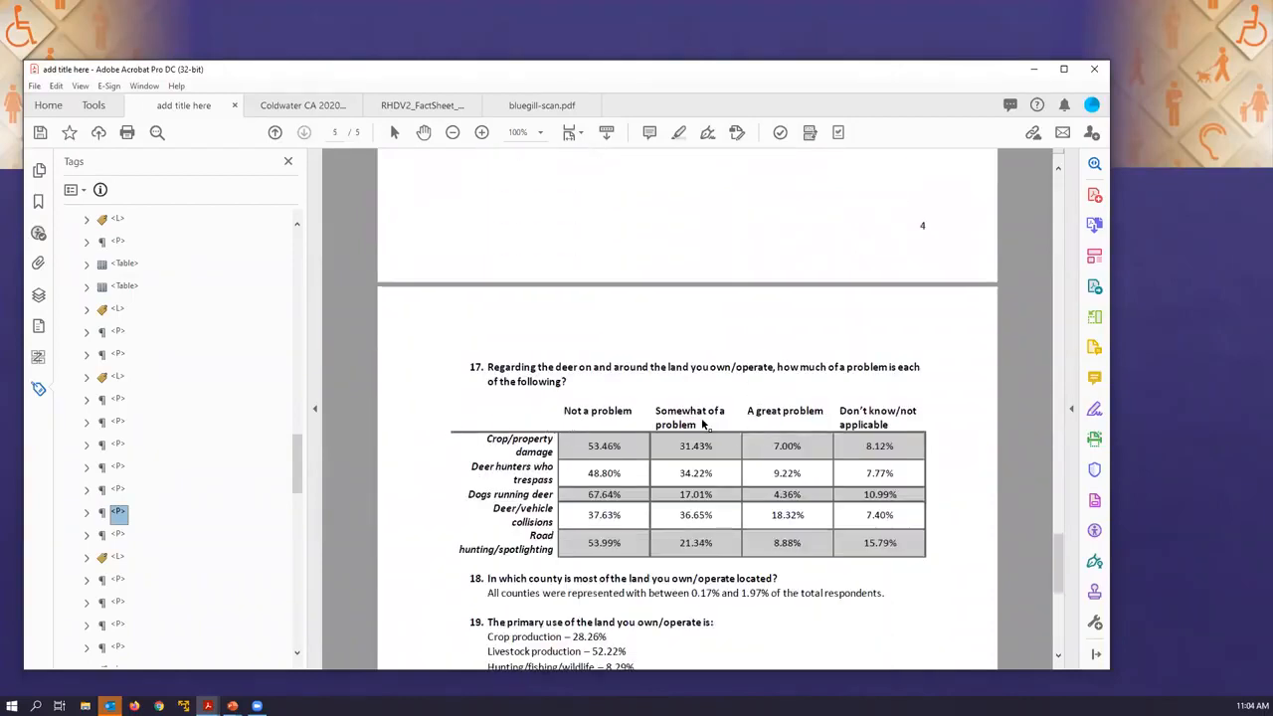
{"action": "right_click", "coordinate": [598, 418]}
{"action": "right_click", "coordinate": [563, 408]}
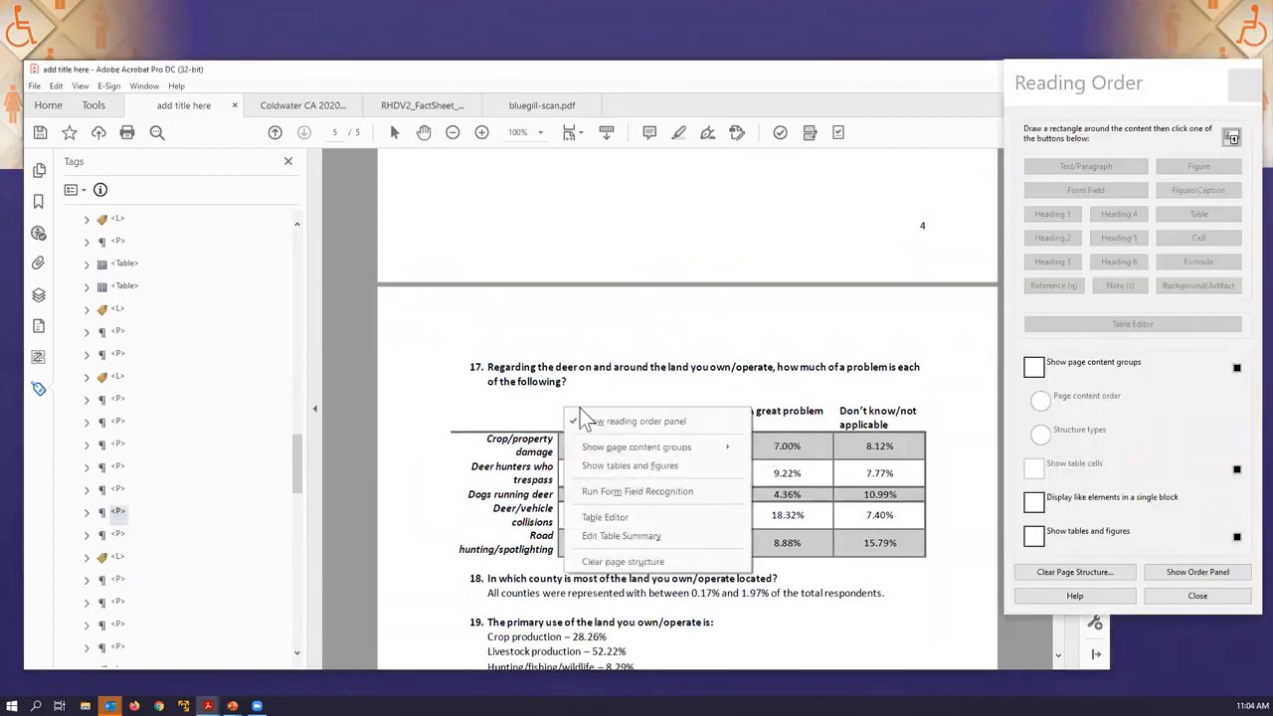
{"action": "right_click", "coordinate": [784, 414]}
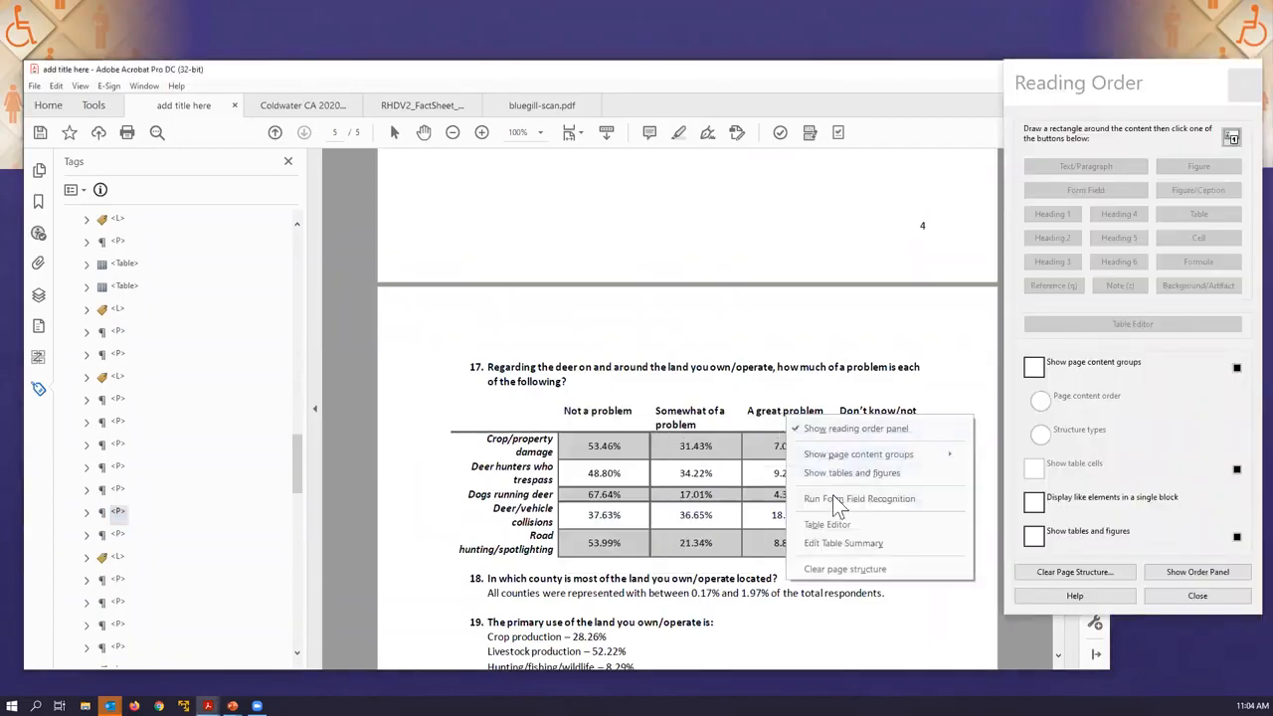
{"action": "left_click", "coordinate": [834, 521]}
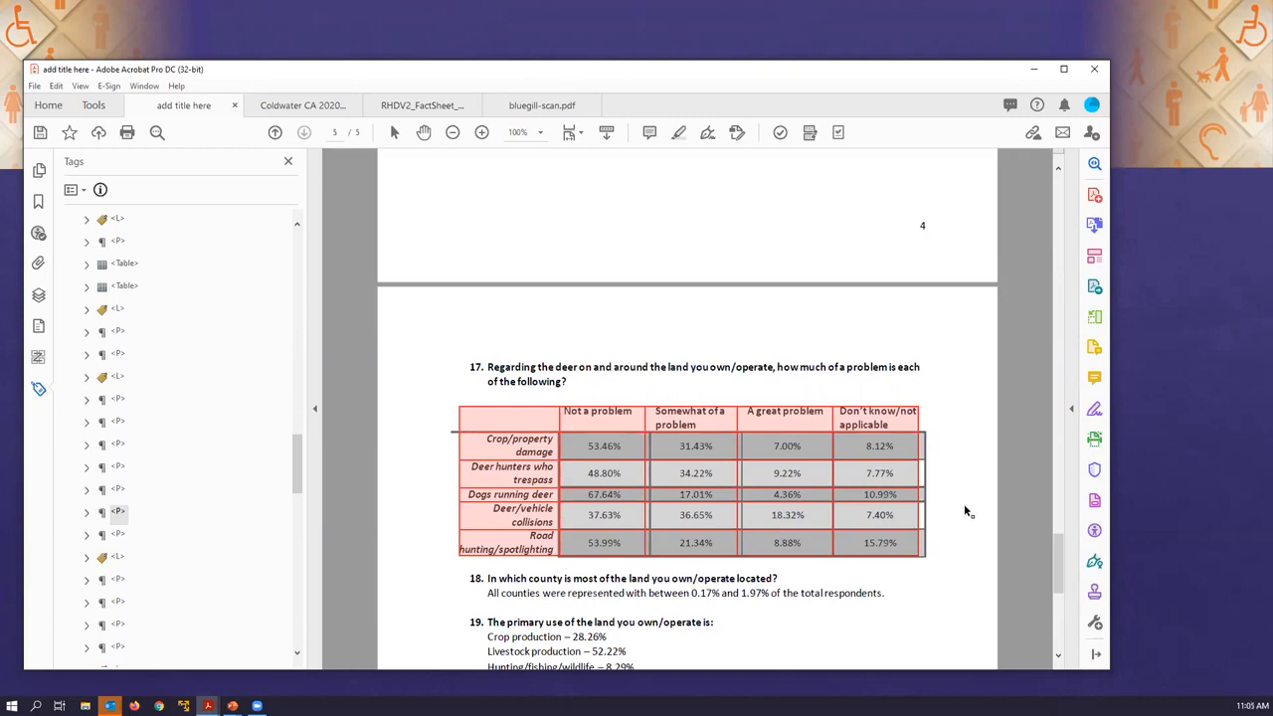
Switch to the slide show and advance to the "Example 2: Designed Documents" slide.
{"action": "left_click", "coordinate": [1203, 389]}
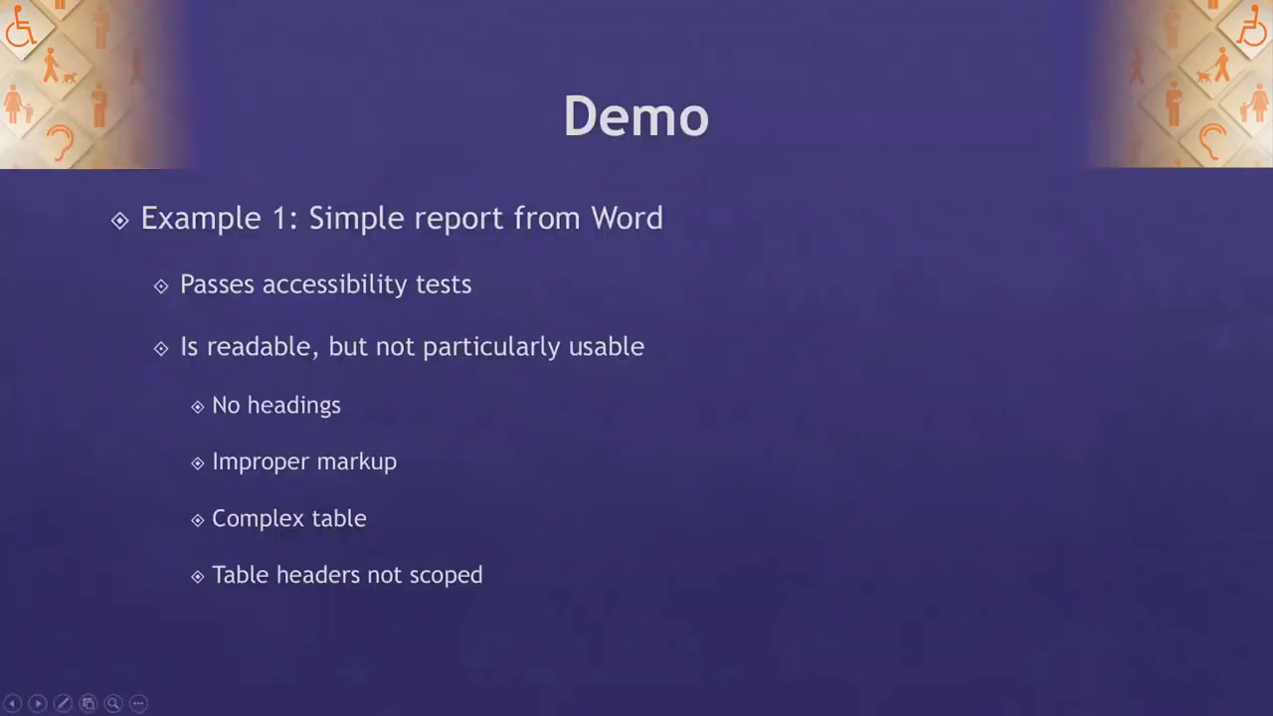
{"action": "key", "text": "Right"}
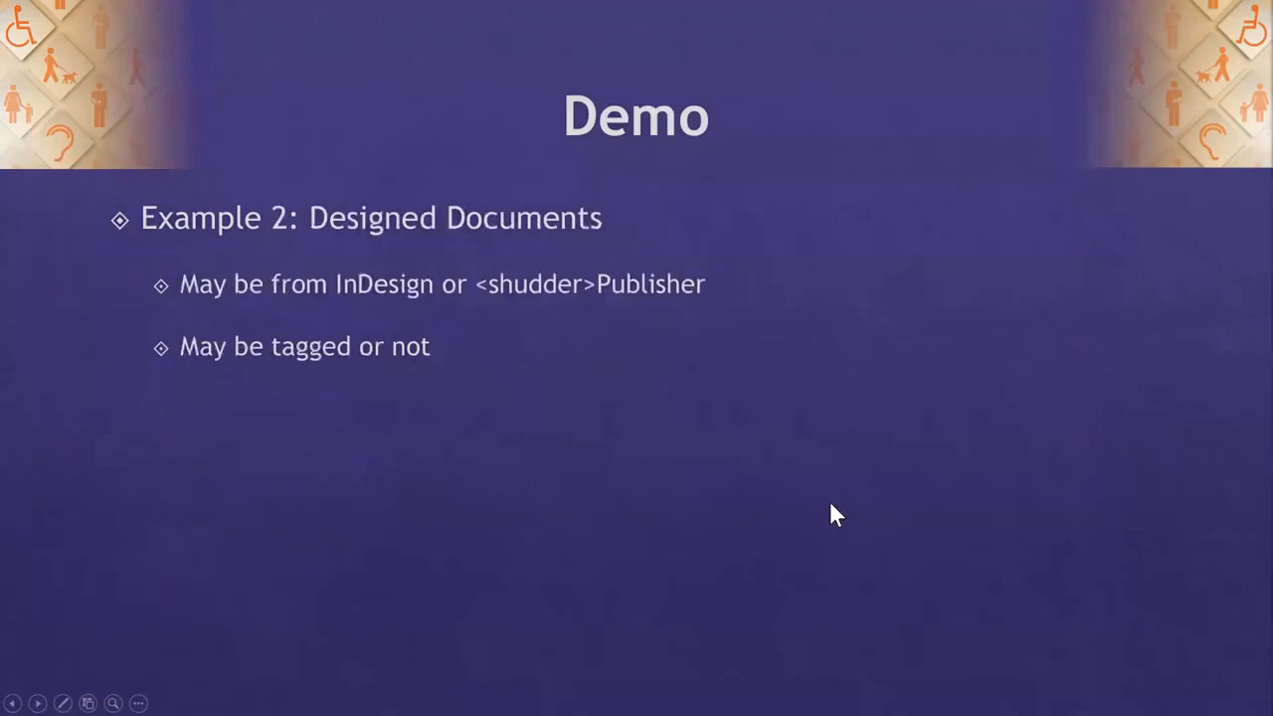
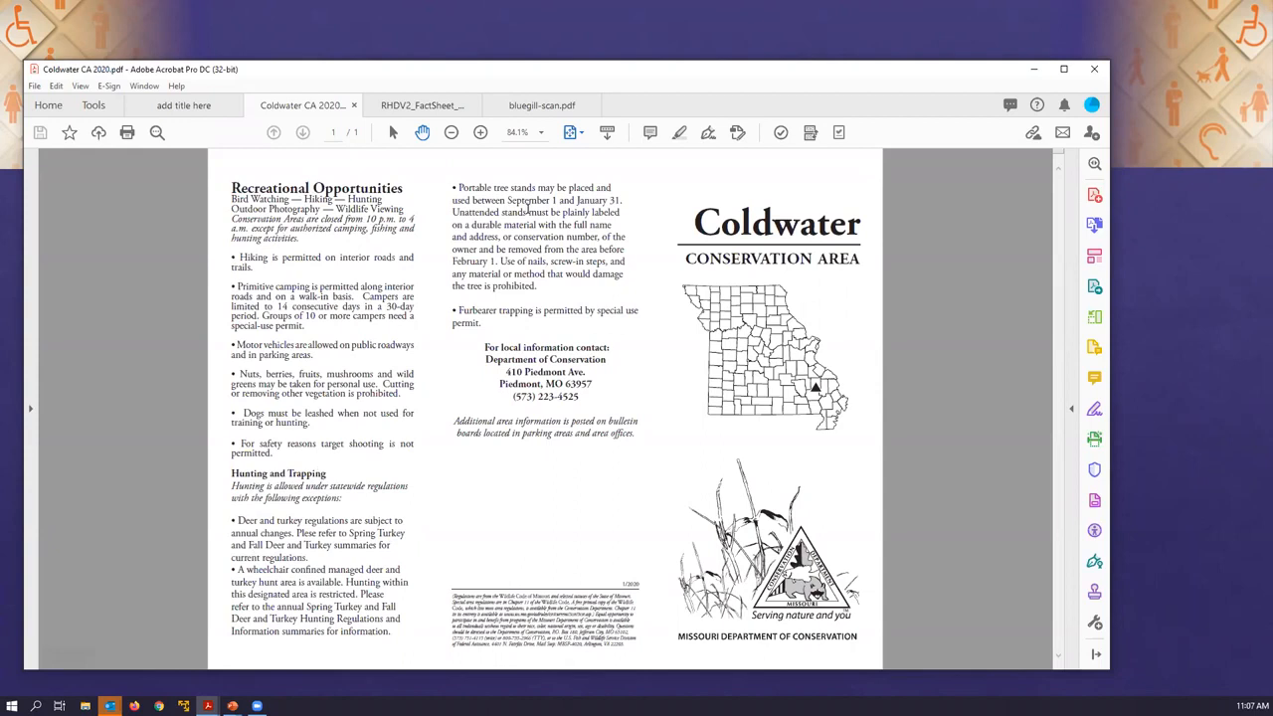
Run the accessibility checker on all pages of Coldwater CA 2020.pdf and expand the Document category of the results.
{"action": "left_click", "coordinate": [781, 136]}
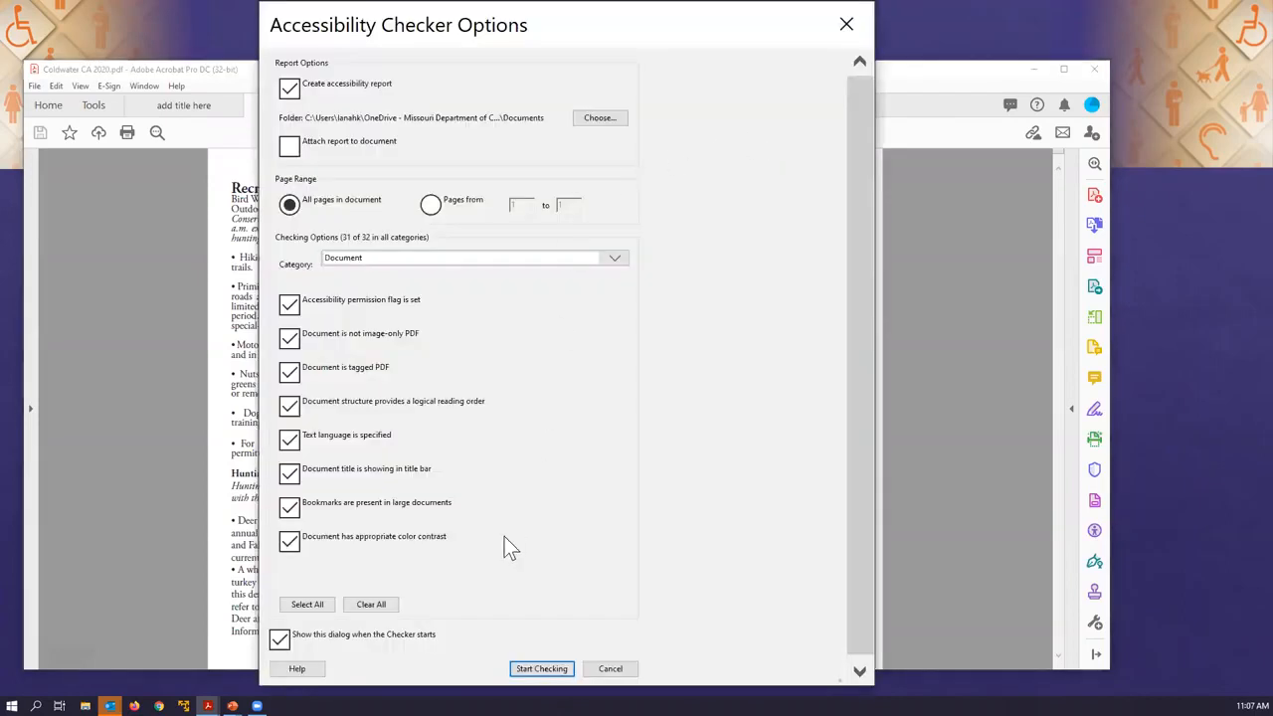
{"action": "left_click", "coordinate": [527, 669]}
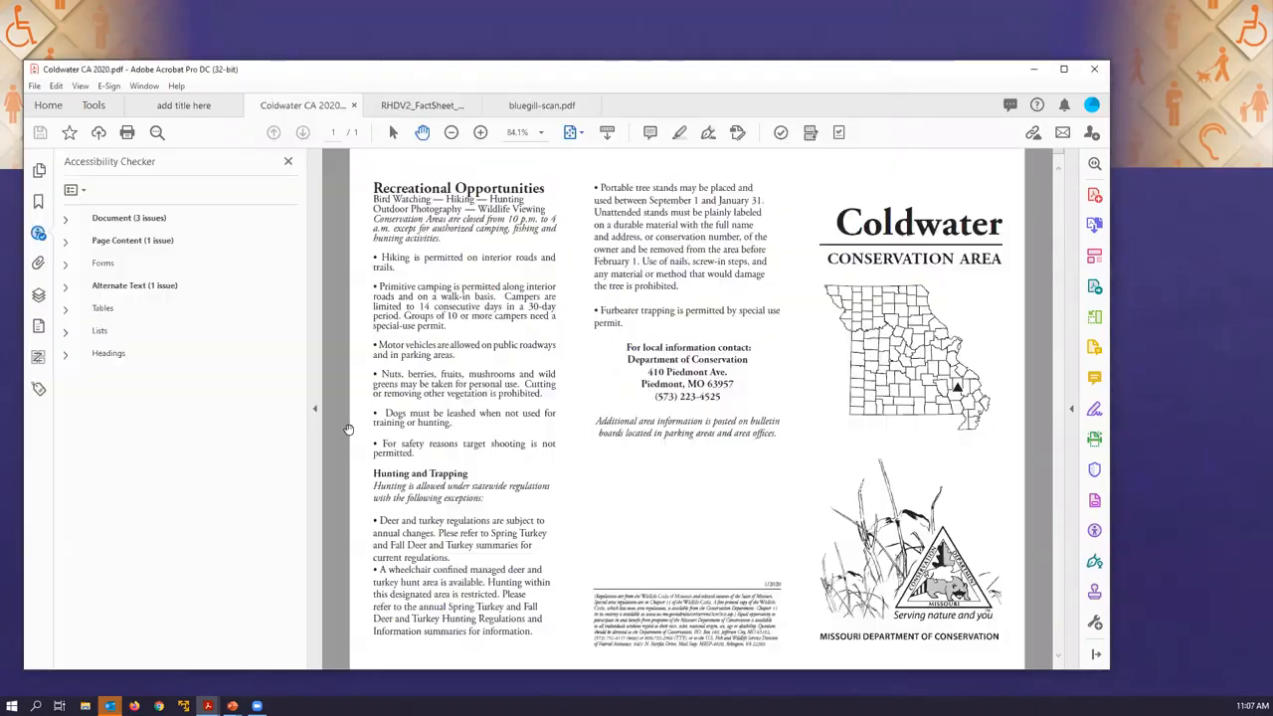
{"action": "left_click", "coordinate": [66, 219]}
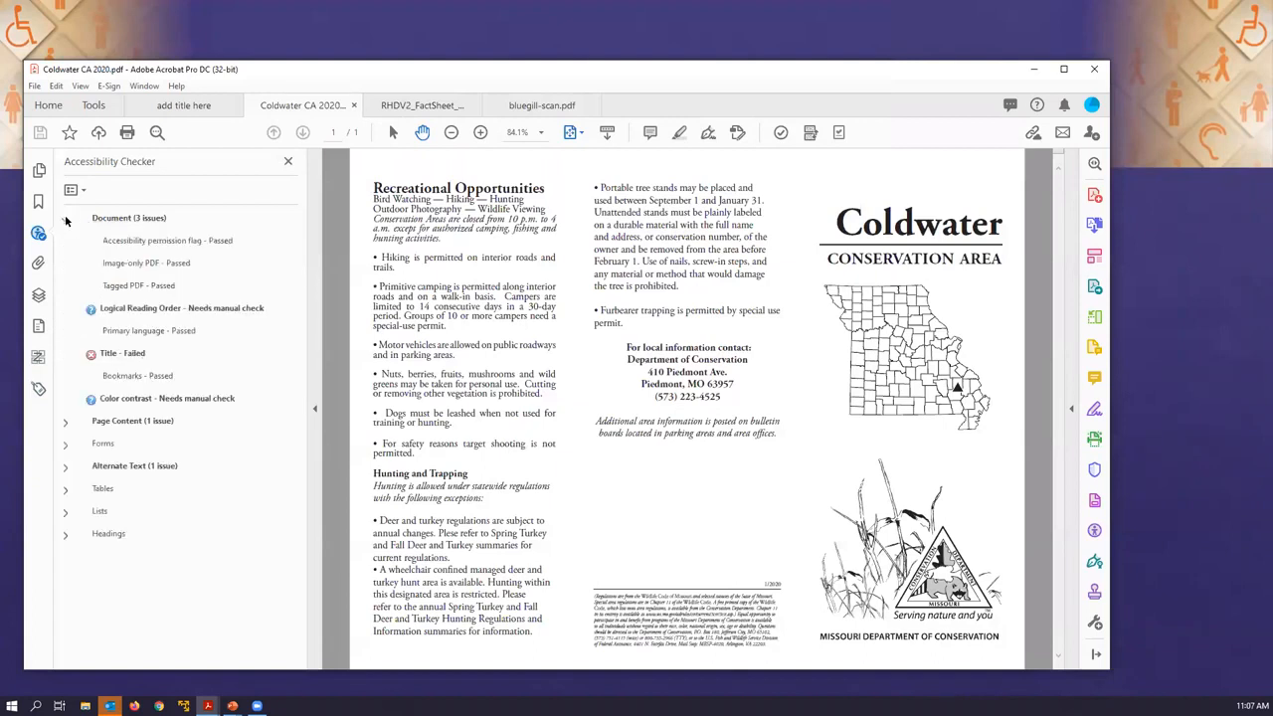
Fix the failed Title check by setting the document title to "coldwater ca brochure".
{"action": "right_click", "coordinate": [133, 356]}
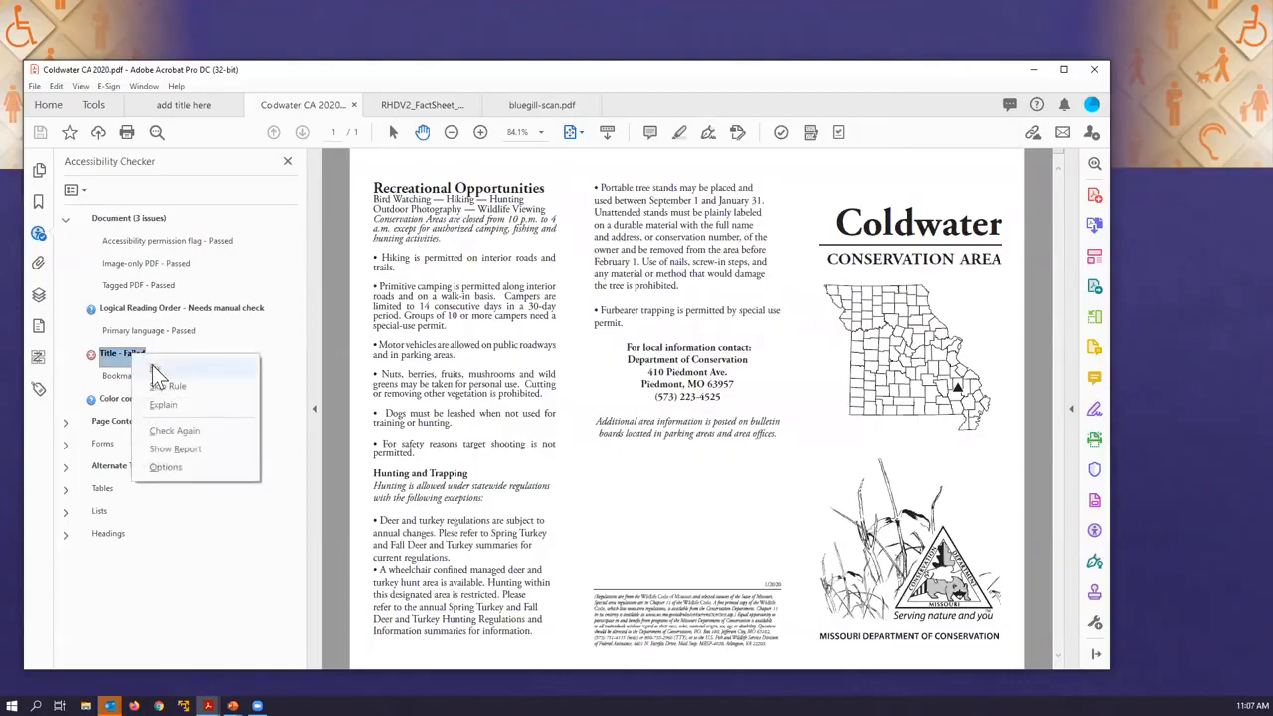
{"action": "left_click", "coordinate": [157, 376]}
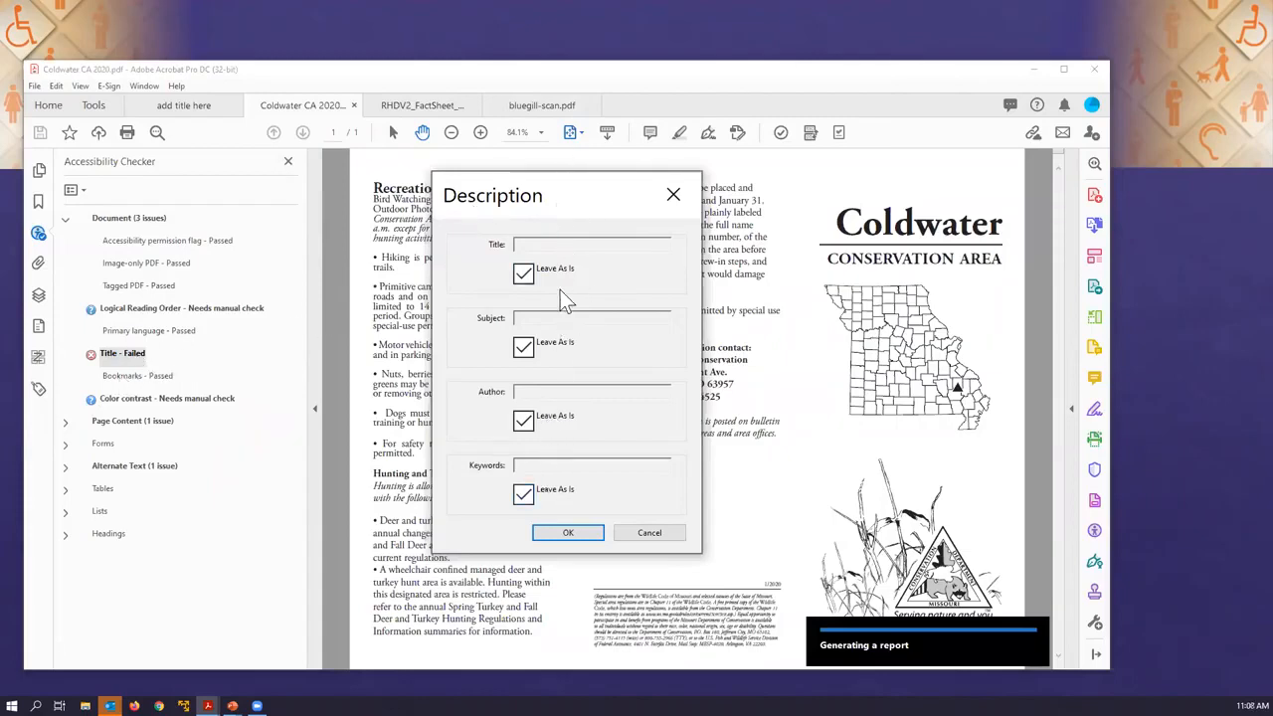
{"action": "left_click", "coordinate": [523, 276]}
{"action": "left_click", "coordinate": [526, 244]}
{"action": "type", "text": "coldwater"}
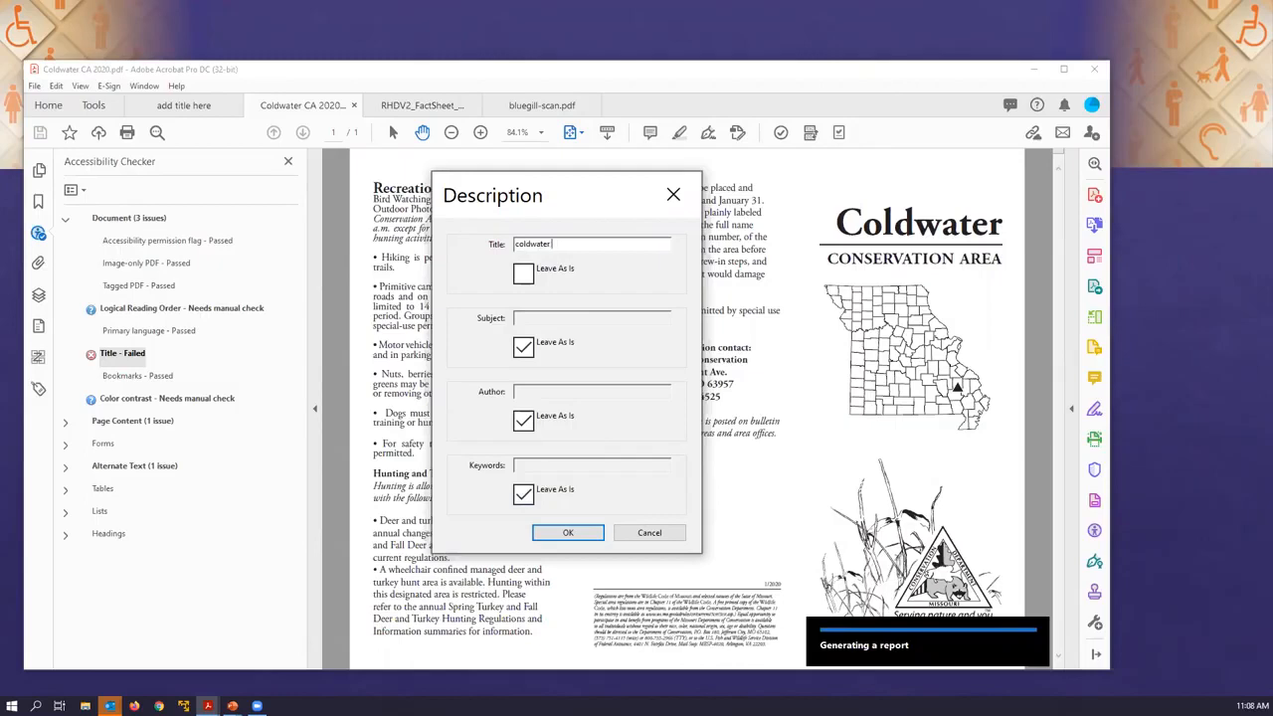
{"action": "type", "text": " ca brochure"}
{"action": "left_click", "coordinate": [558, 534]}
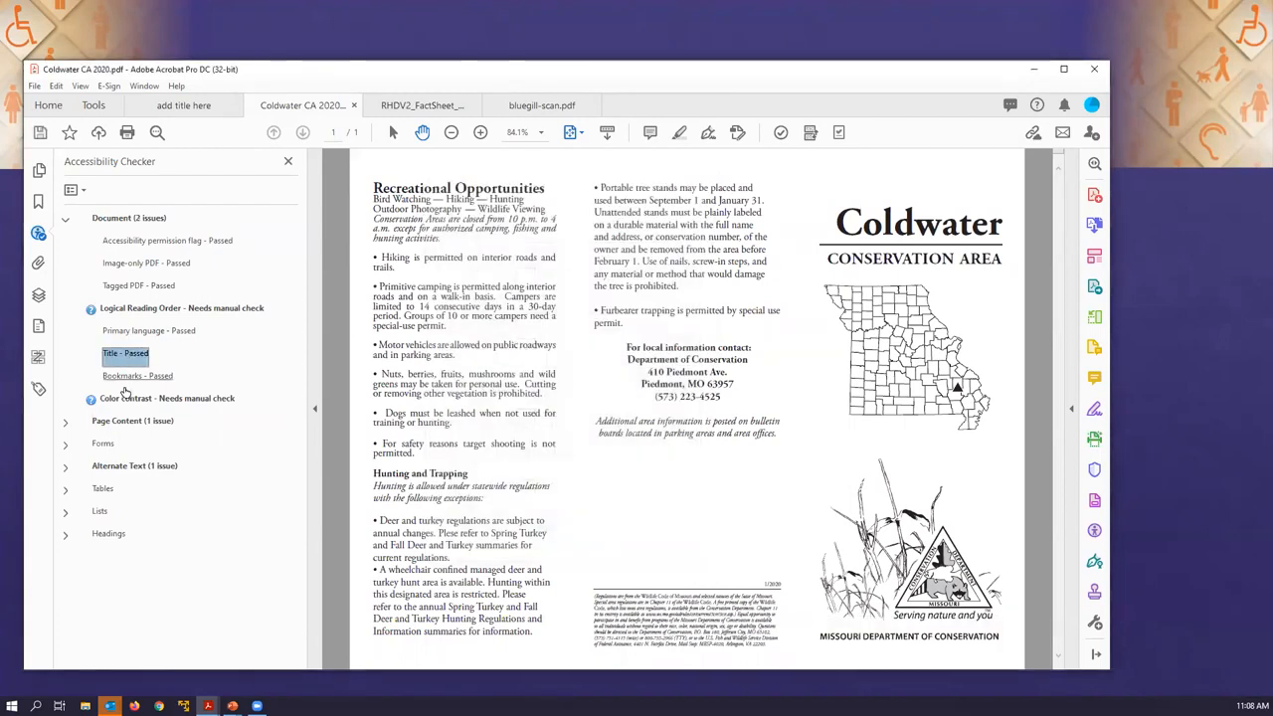
Fix the failed Tab order check under Page Content and collapse that category of the results.
{"action": "left_click", "coordinate": [185, 429]}
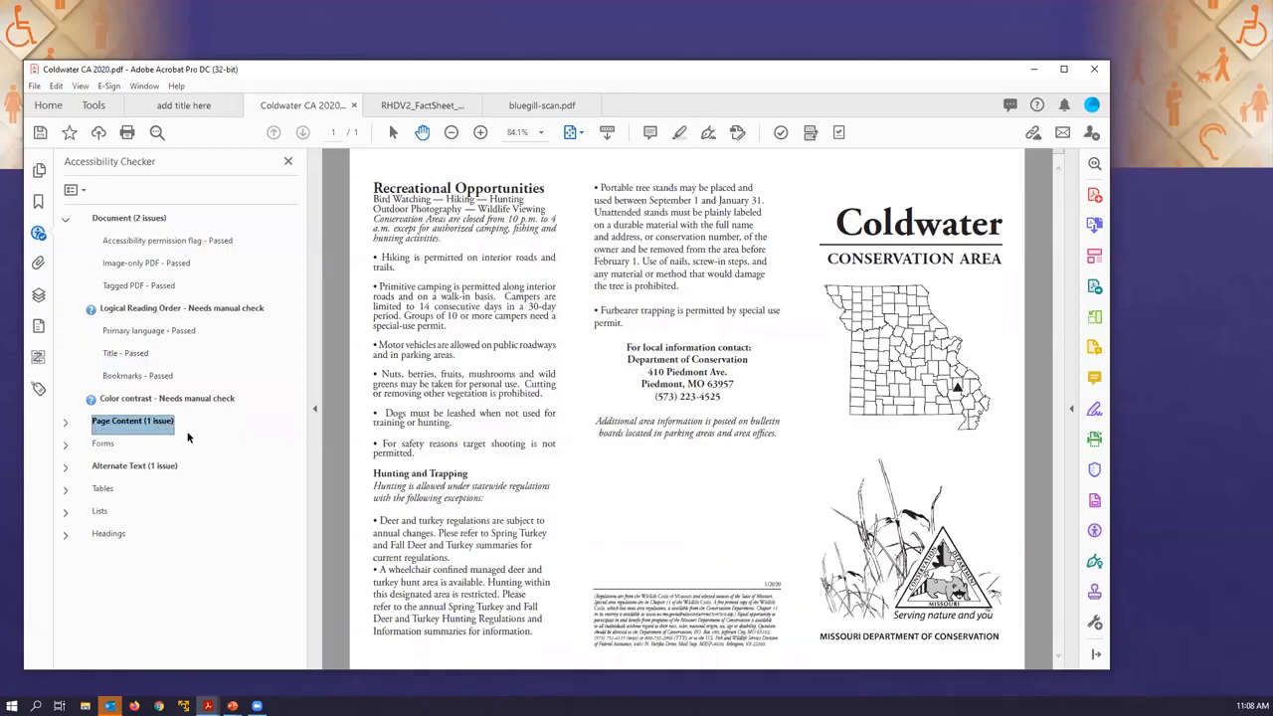
{"action": "left_click", "coordinate": [65, 425]}
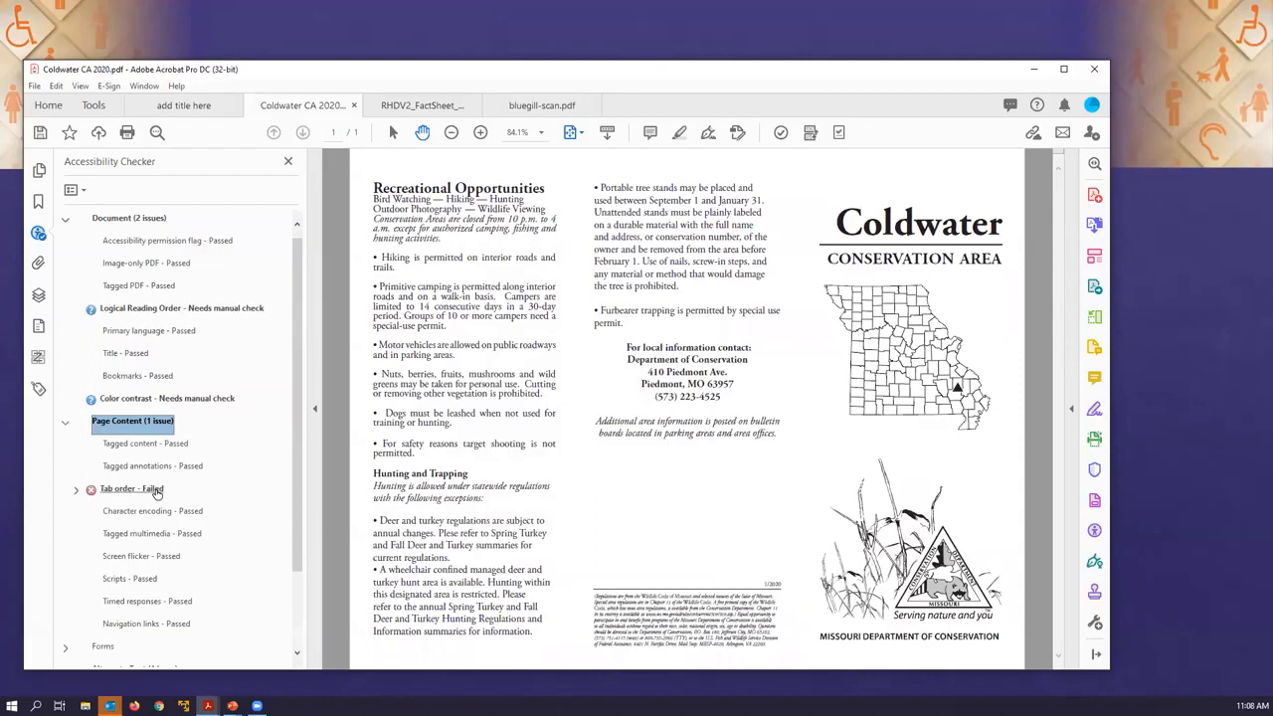
{"action": "left_click", "coordinate": [76, 489]}
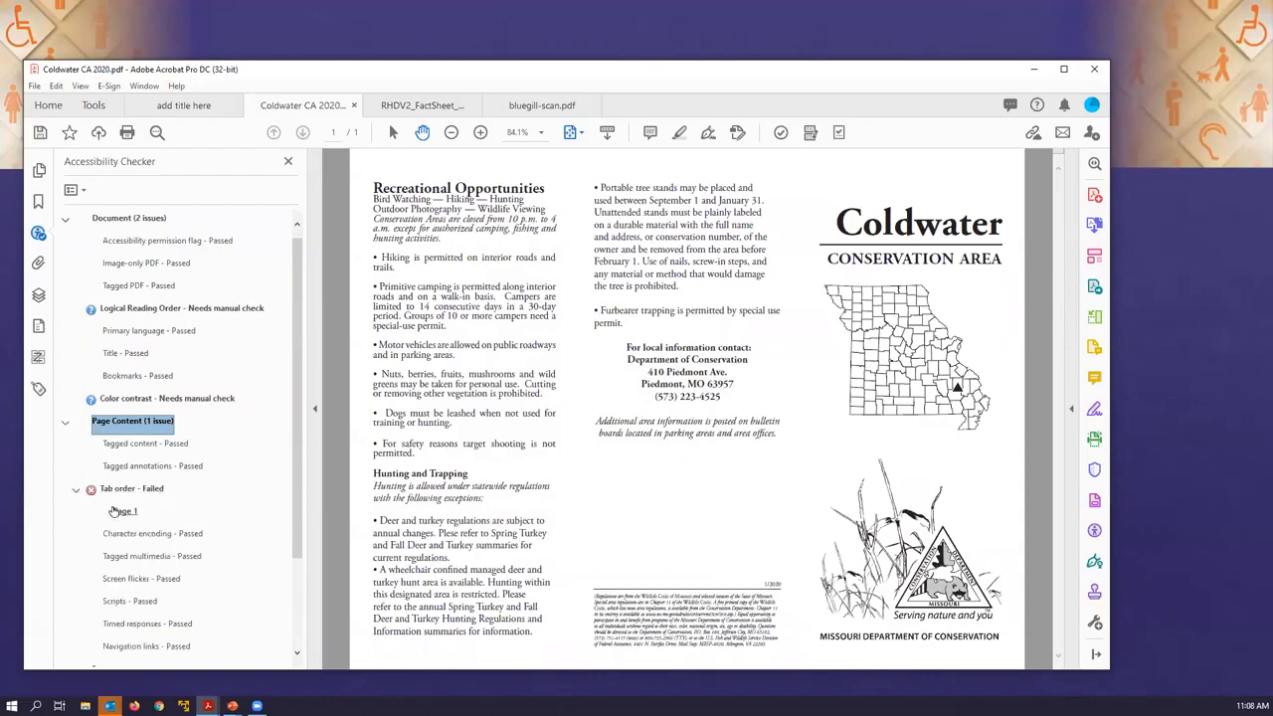
{"action": "left_click", "coordinate": [125, 511]}
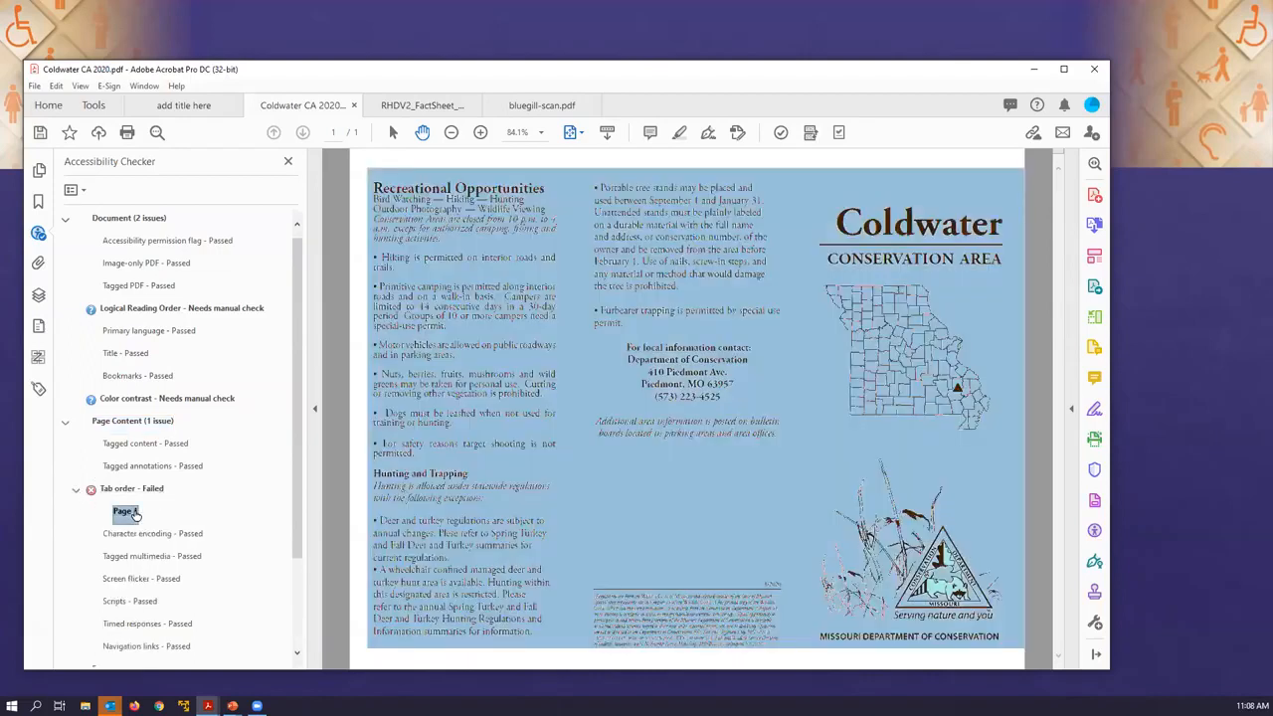
{"action": "left_click", "coordinate": [74, 489]}
{"action": "right_click", "coordinate": [147, 495]}
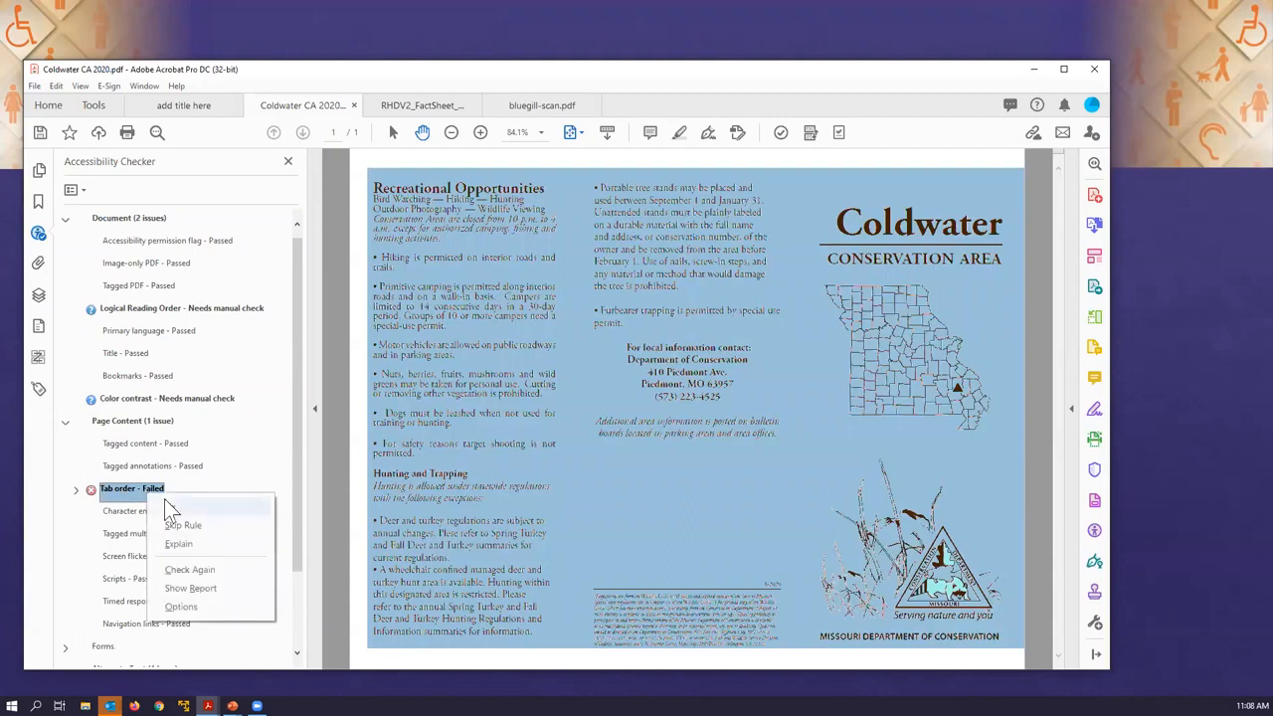
{"action": "left_click", "coordinate": [169, 507]}
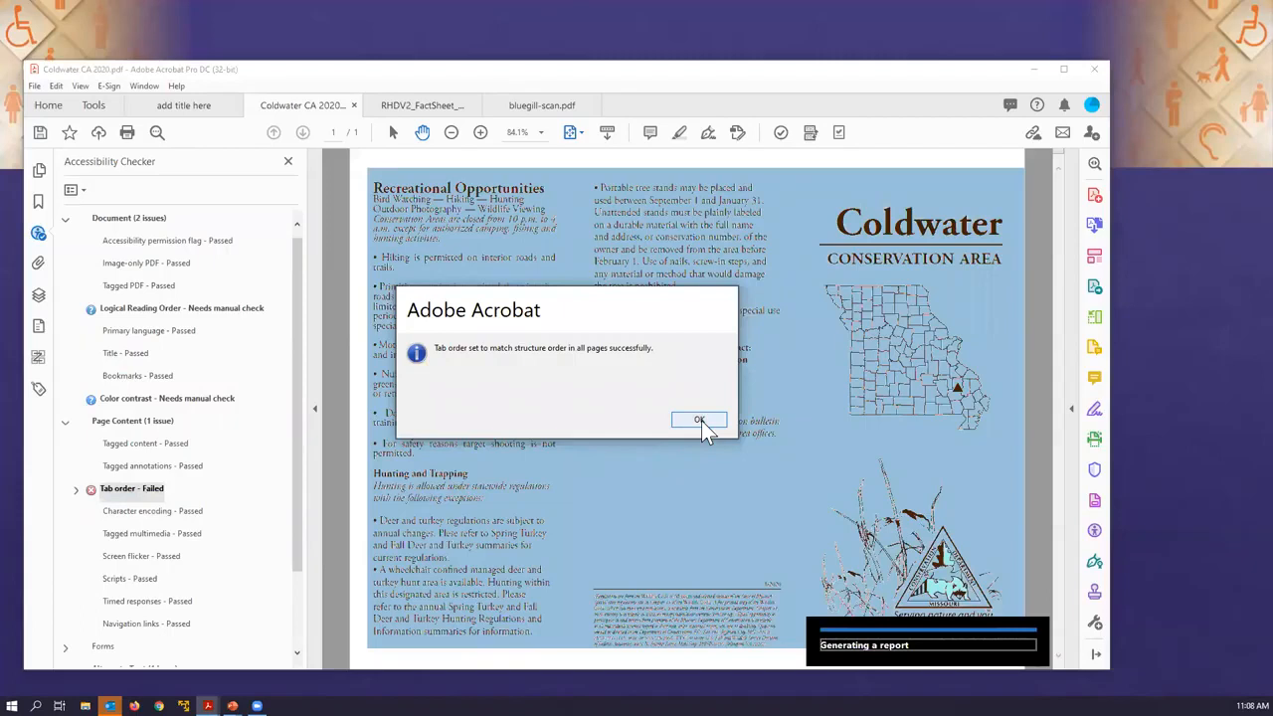
{"action": "left_click", "coordinate": [699, 421]}
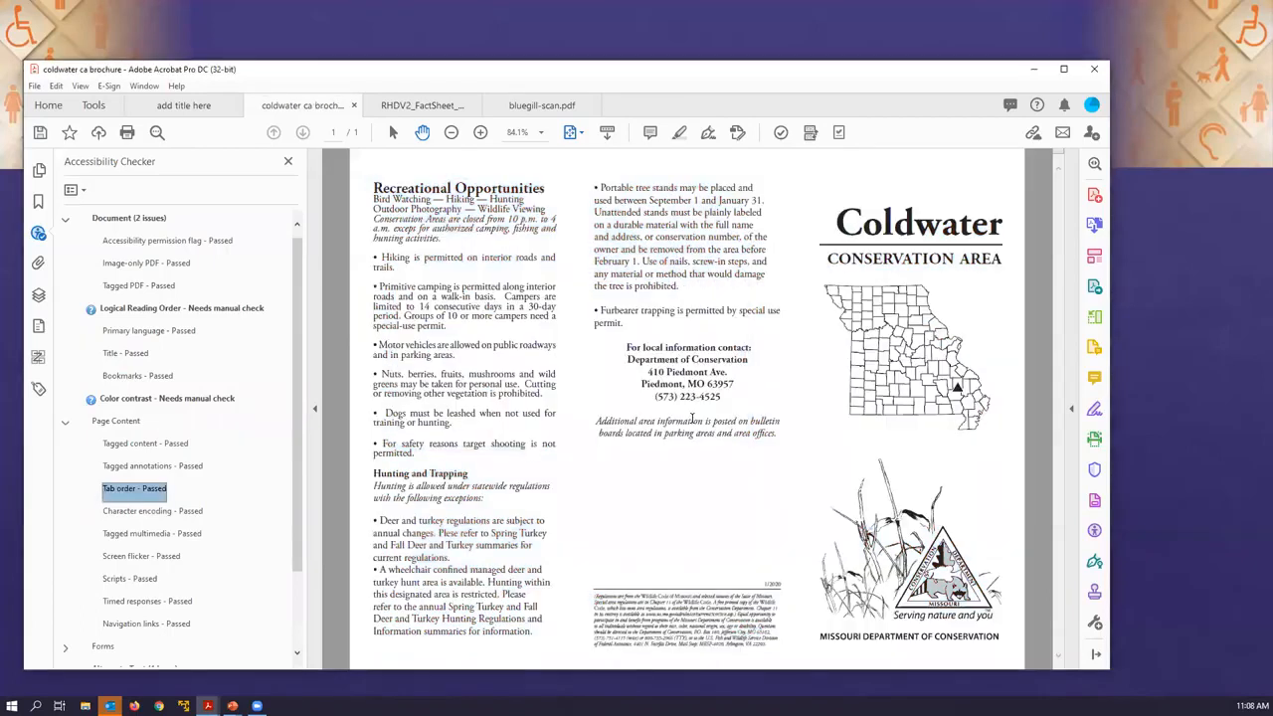
{"action": "left_click", "coordinate": [66, 426]}
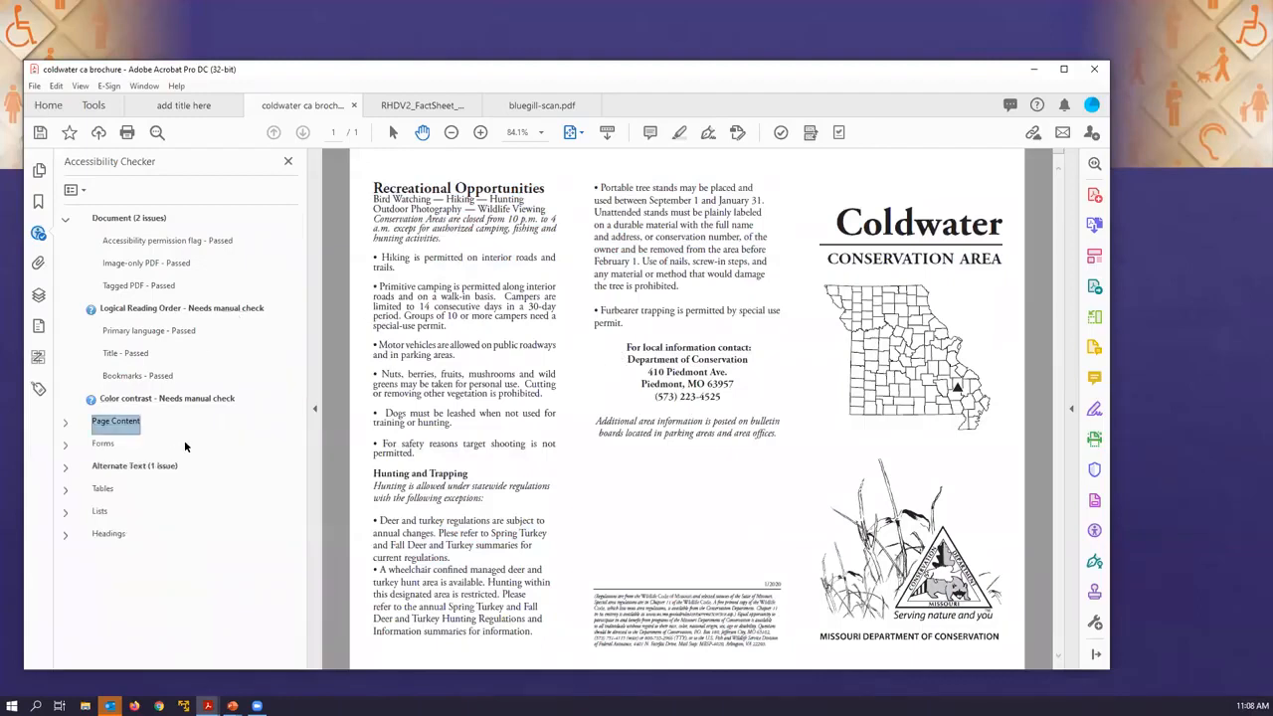
Examine which page elements the failed Figures alternate text check flags by stepping through Figures 1 to 8.
{"action": "left_click", "coordinate": [65, 467]}
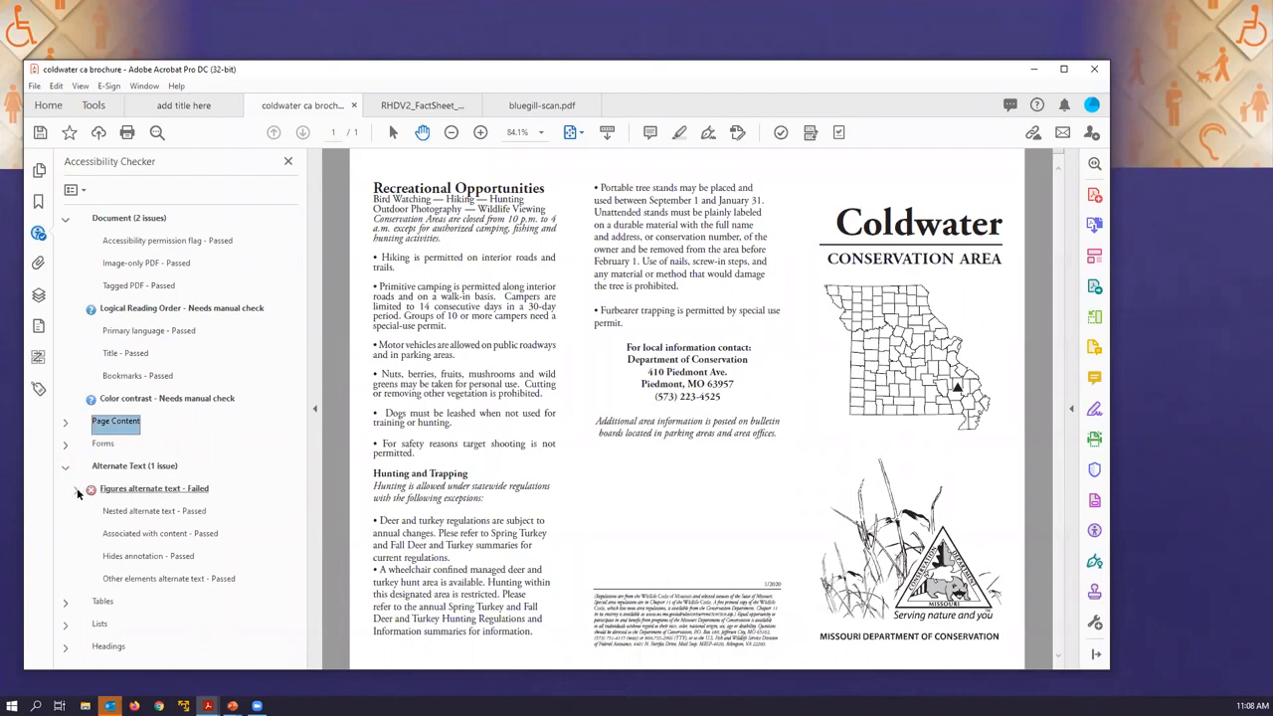
{"action": "left_click", "coordinate": [78, 494]}
{"action": "left_click", "coordinate": [181, 515]}
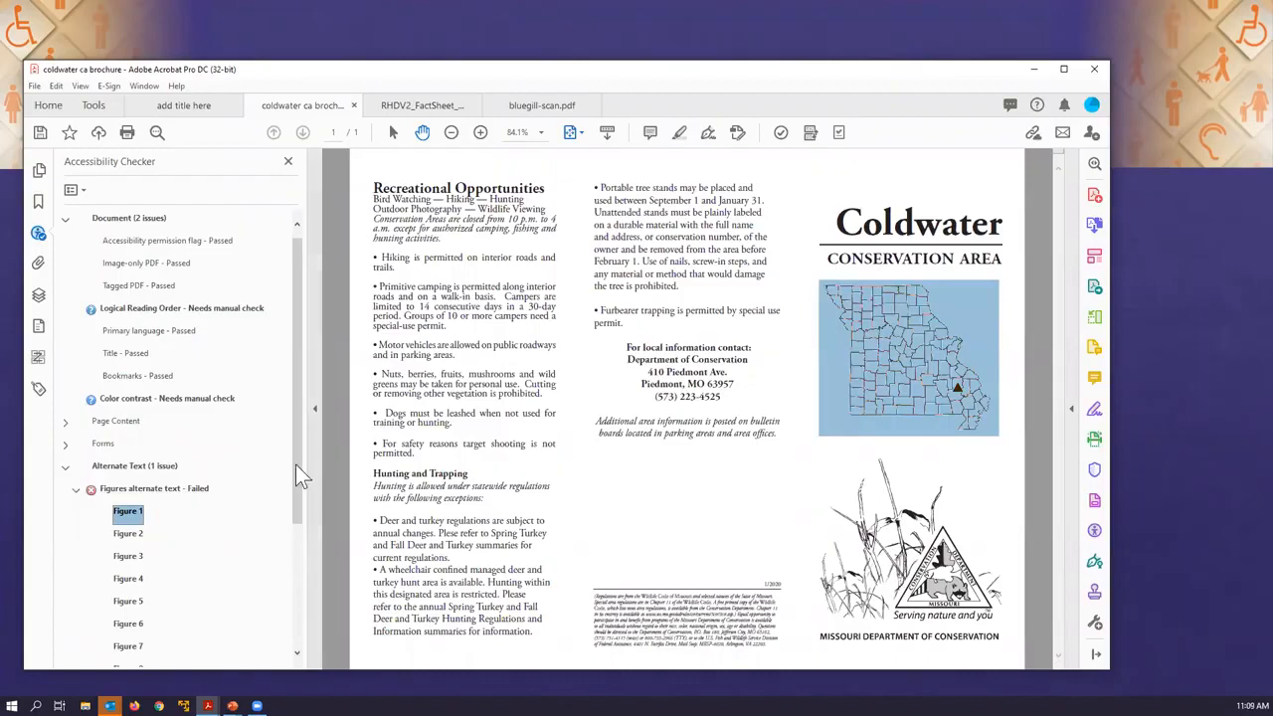
{"action": "left_click", "coordinate": [129, 535]}
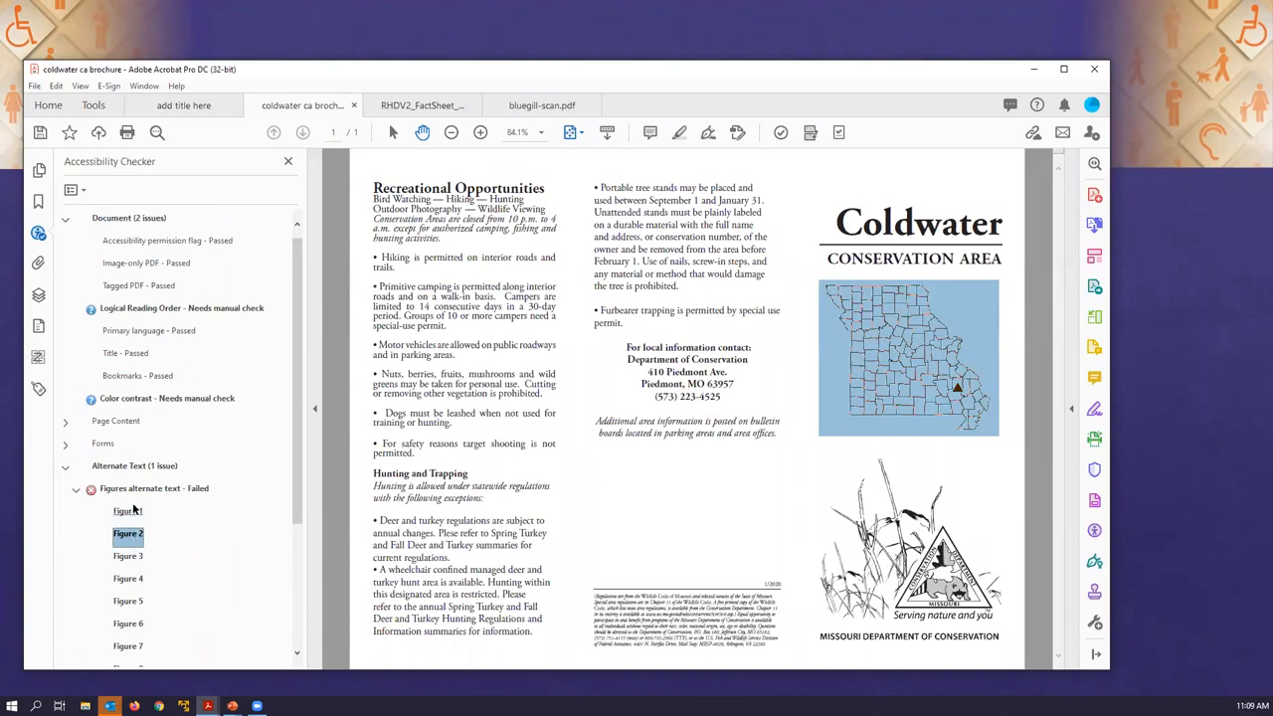
{"action": "left_click", "coordinate": [132, 557]}
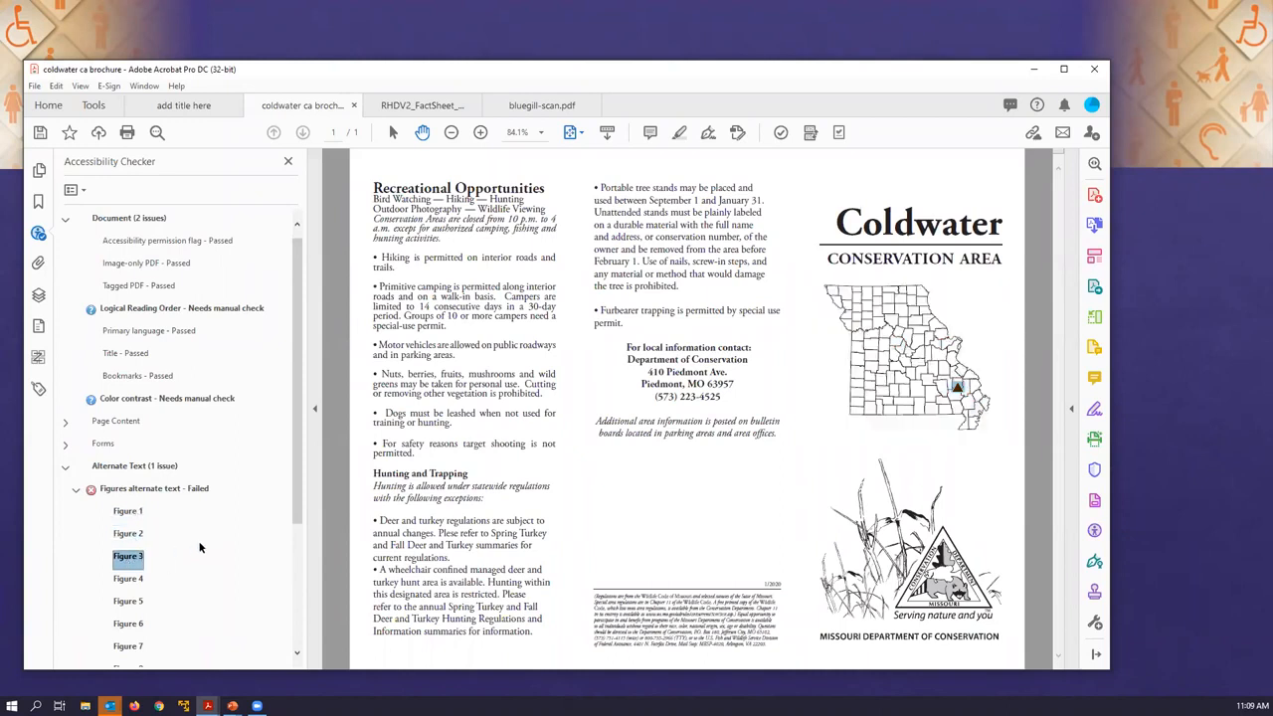
{"action": "left_click", "coordinate": [126, 511]}
{"action": "left_click", "coordinate": [129, 533]}
{"action": "left_click", "coordinate": [131, 557]}
{"action": "left_click", "coordinate": [130, 579]}
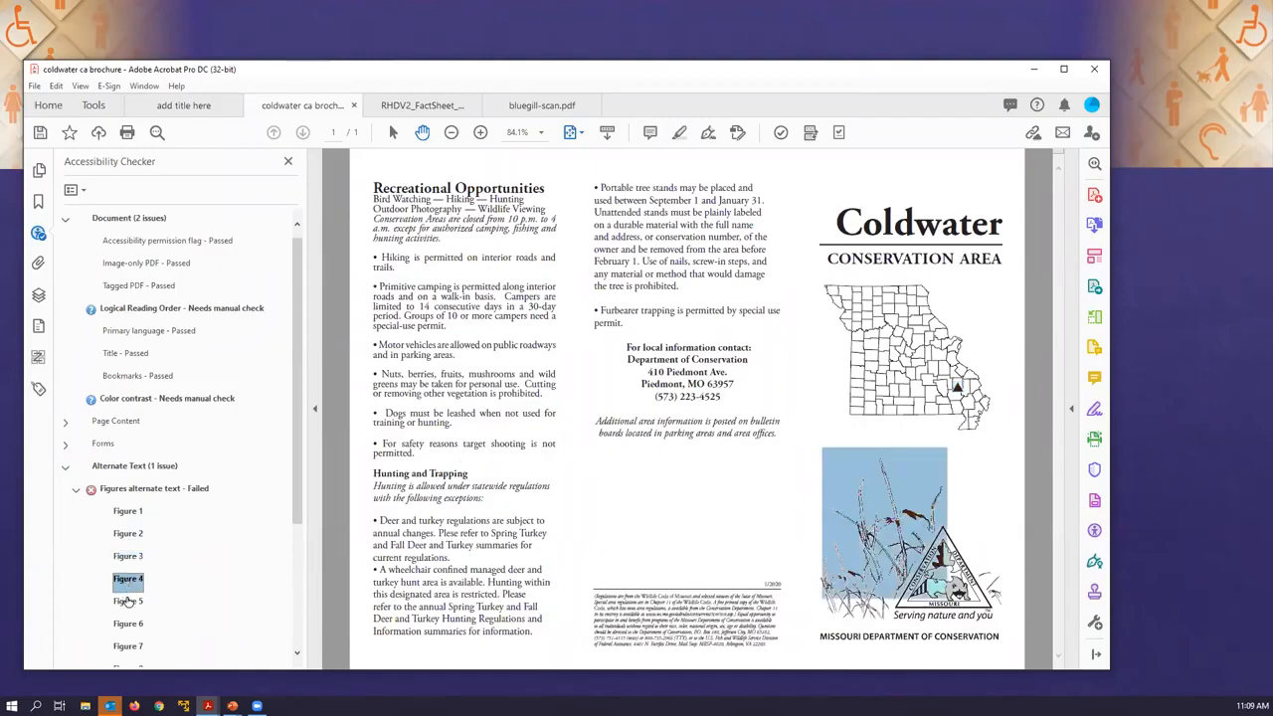
{"action": "left_click", "coordinate": [129, 602]}
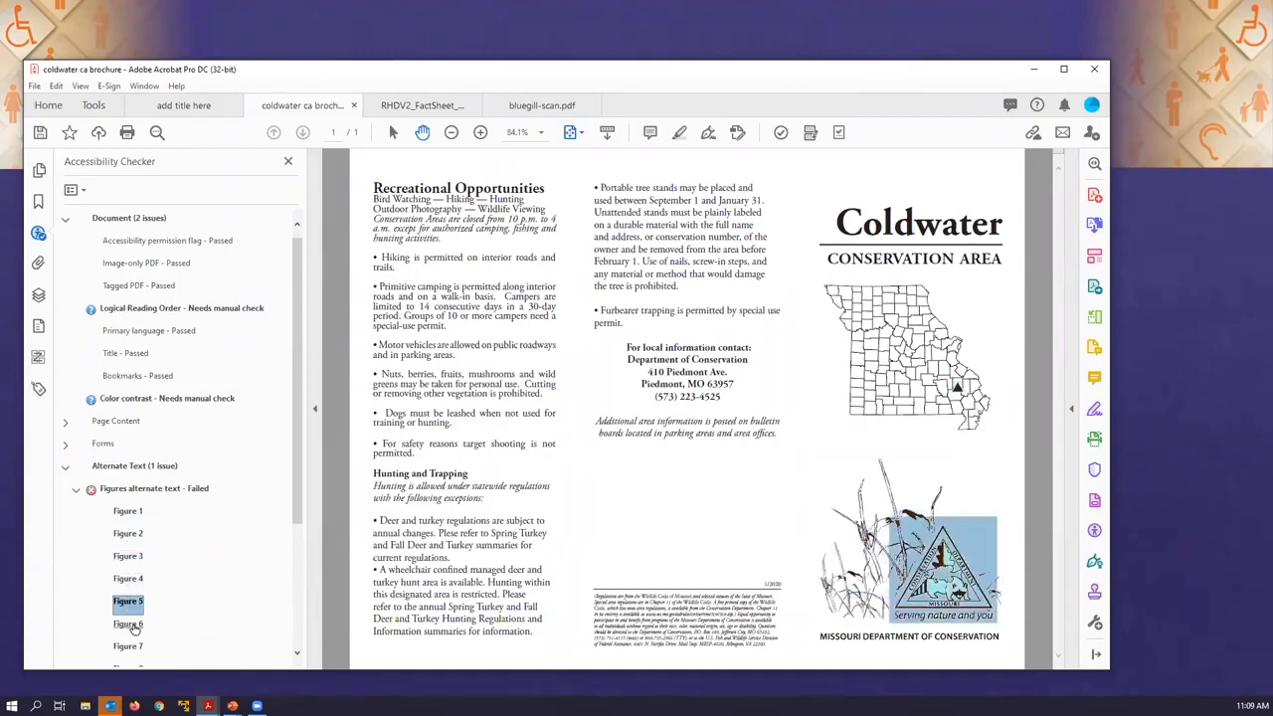
{"action": "left_click", "coordinate": [130, 626]}
{"action": "left_click", "coordinate": [130, 647]}
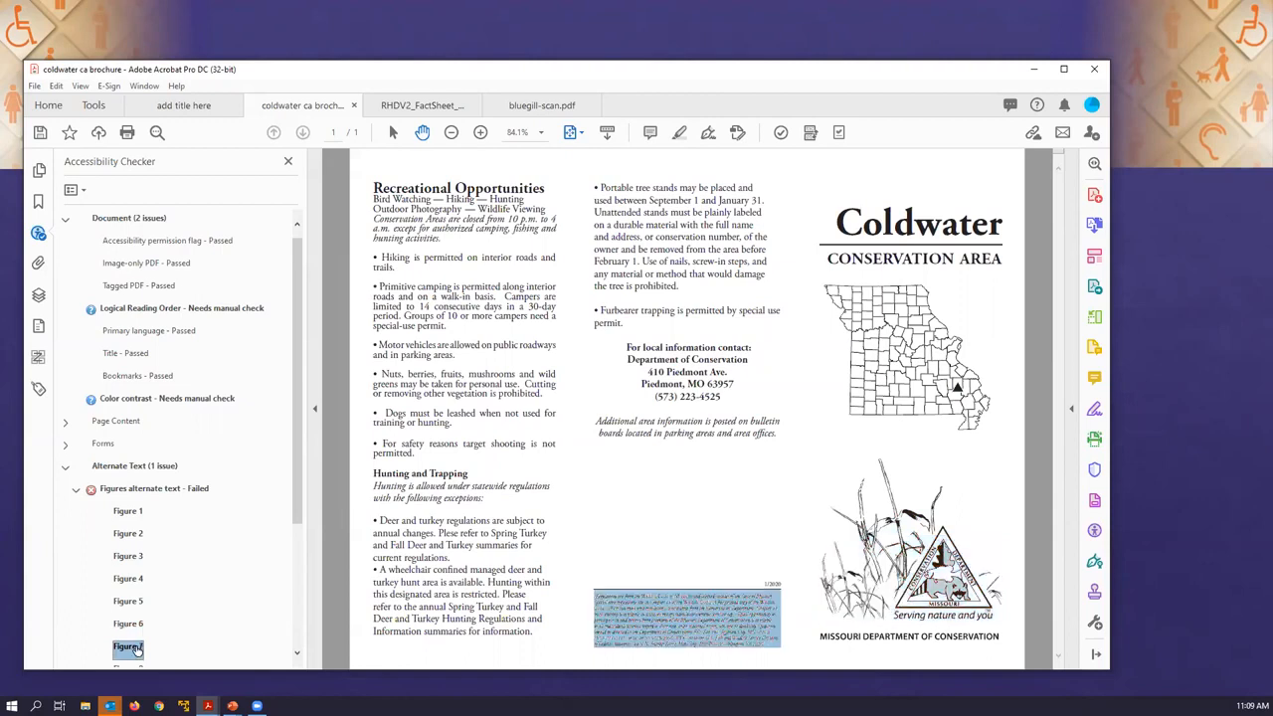
{"action": "scroll", "coordinate": [171, 621], "scroll_direction": "down", "scroll_amount": 2}
{"action": "left_click", "coordinate": [189, 534]}
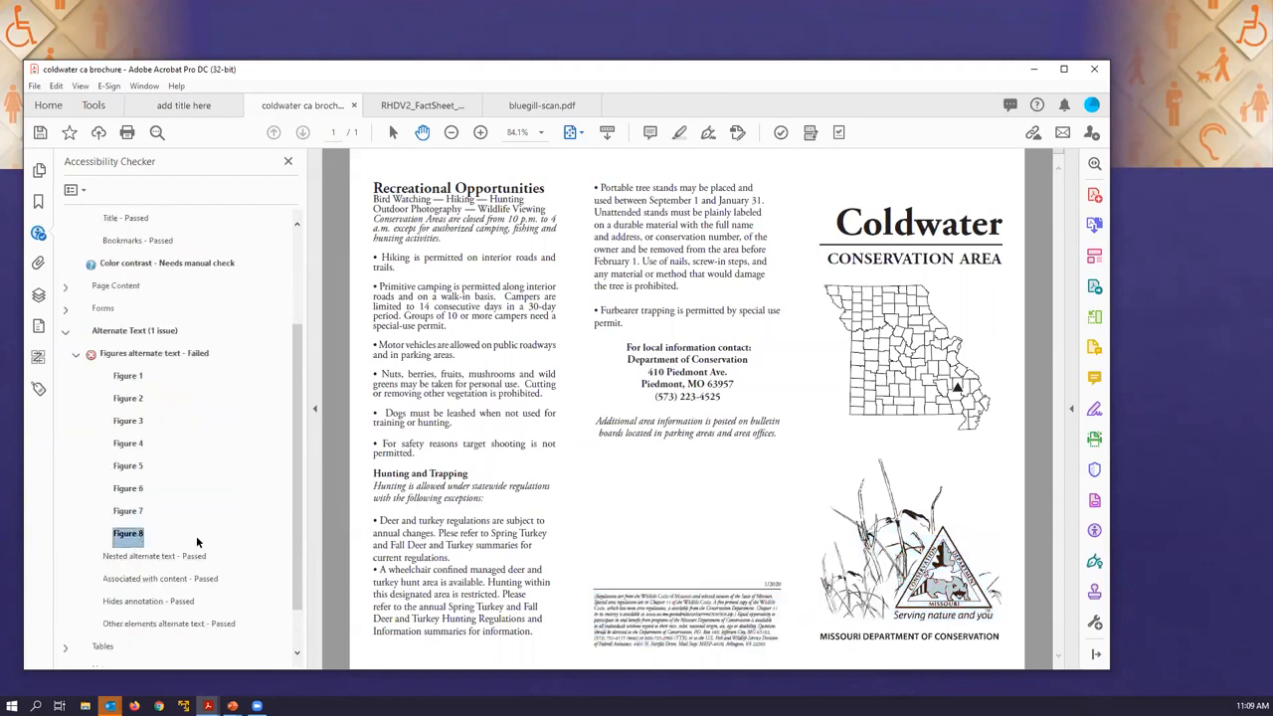
Fix Figure 1, the Missouri map, by entering the alternate text "county map of missouri. the area is in the southeast".
{"action": "left_click", "coordinate": [127, 376]}
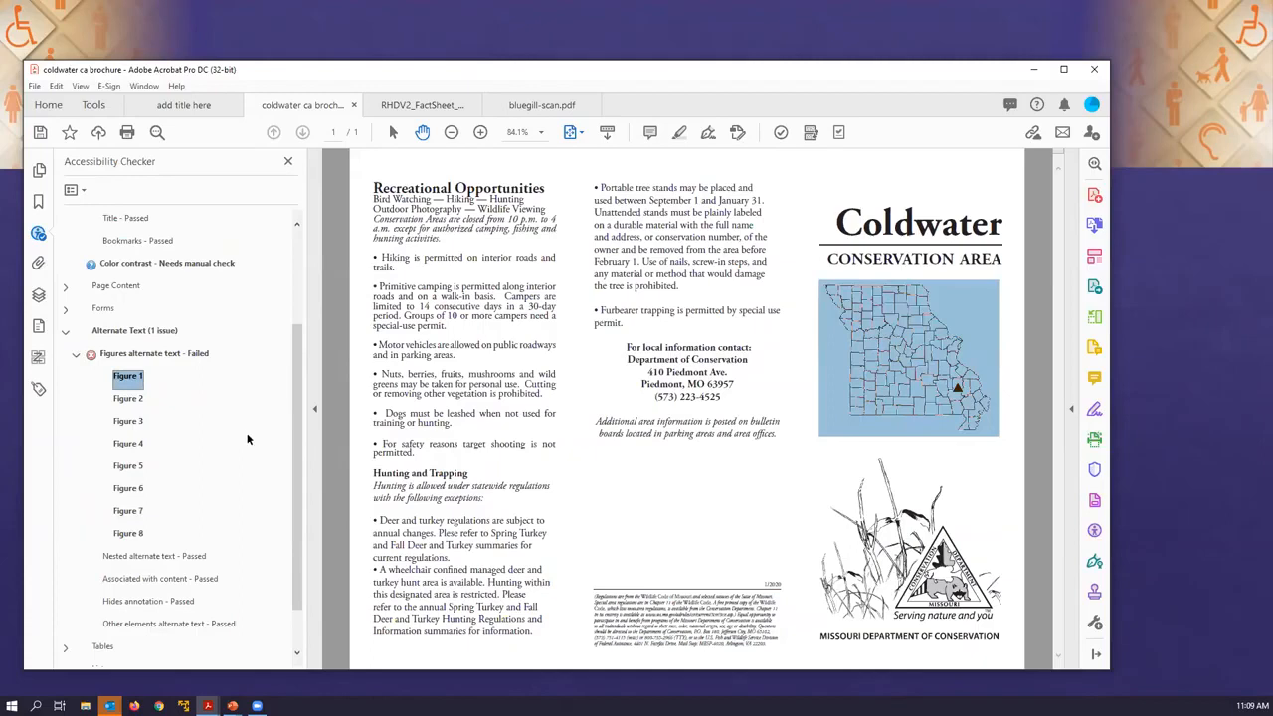
{"action": "right_click", "coordinate": [131, 380]}
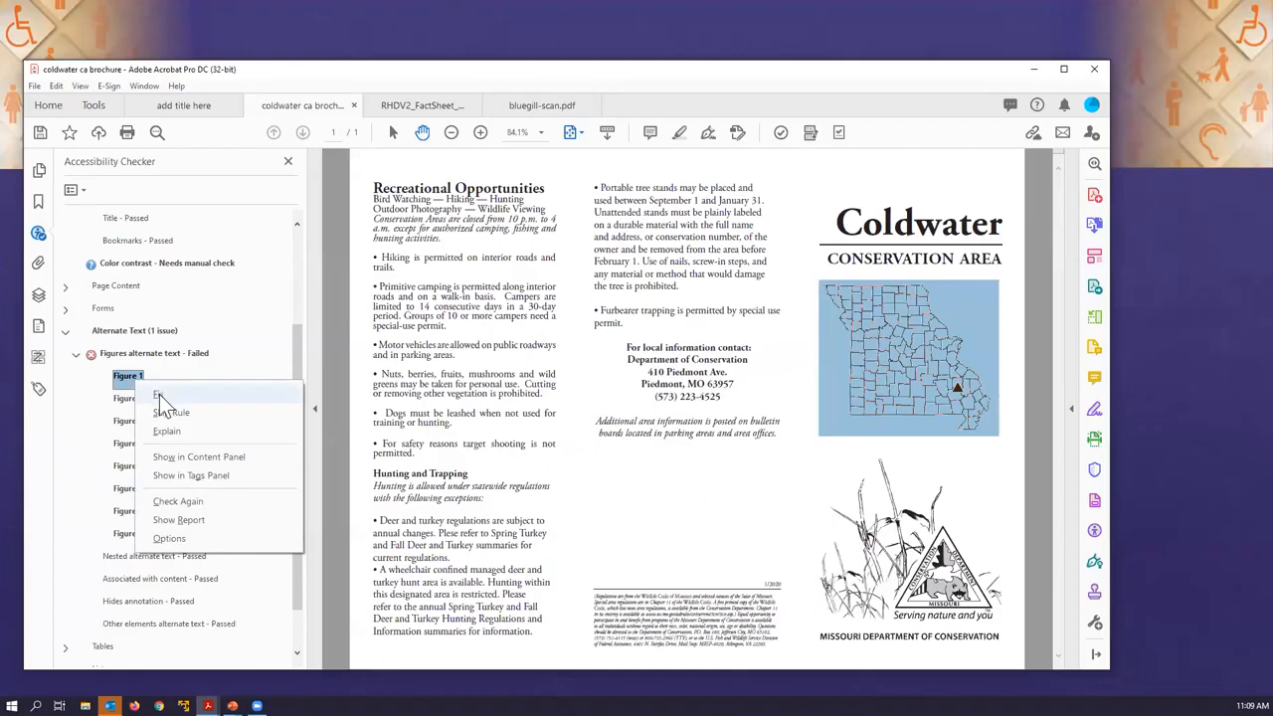
{"action": "left_click", "coordinate": [159, 394]}
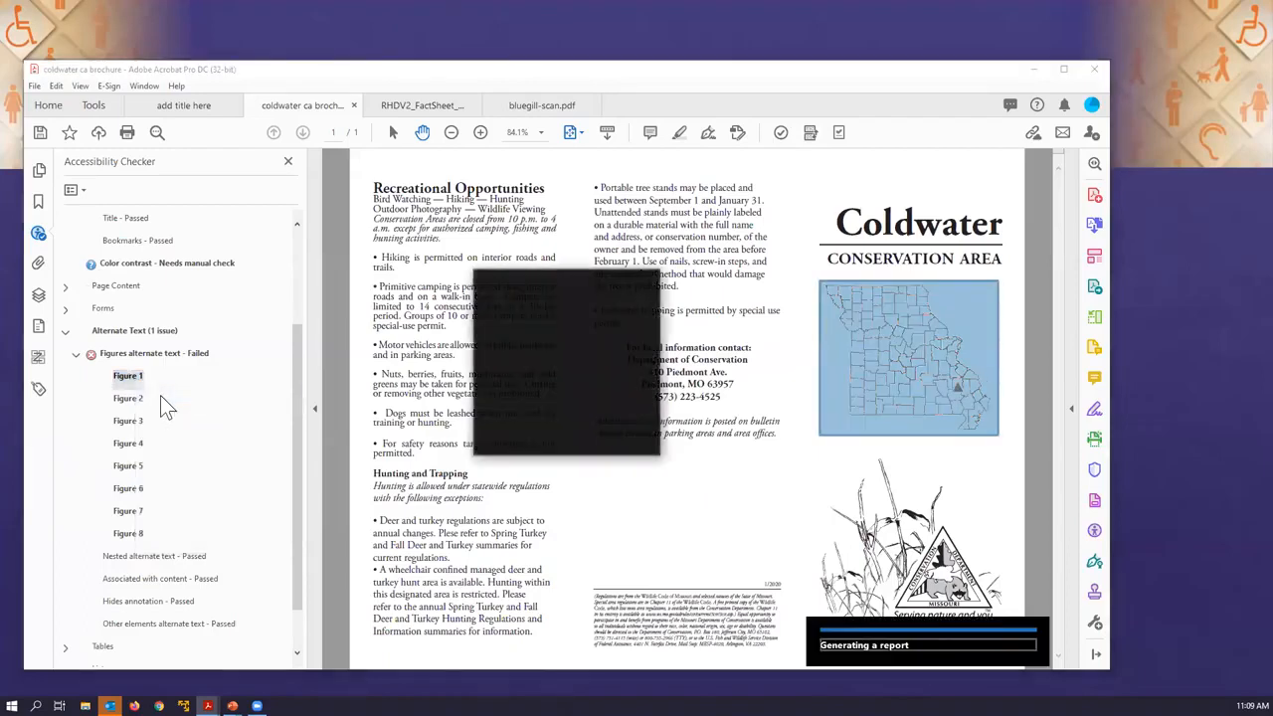
{"action": "left_click", "coordinate": [514, 400]}
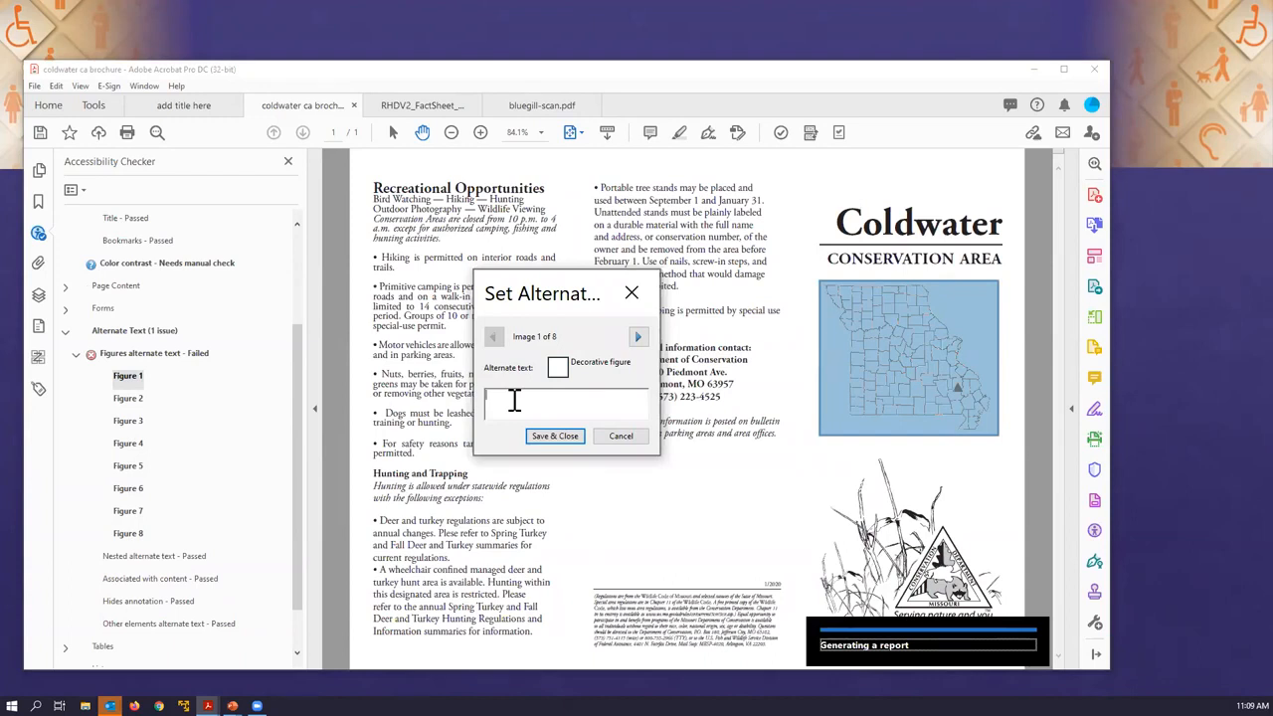
{"action": "type", "text": "county map of missouri. the area is in the southeast"}
Mark images 2 and 3 of 8 on the map as decorative figures and save the alternate text changes.
{"action": "left_click", "coordinate": [639, 338]}
{"action": "left_click", "coordinate": [557, 367]}
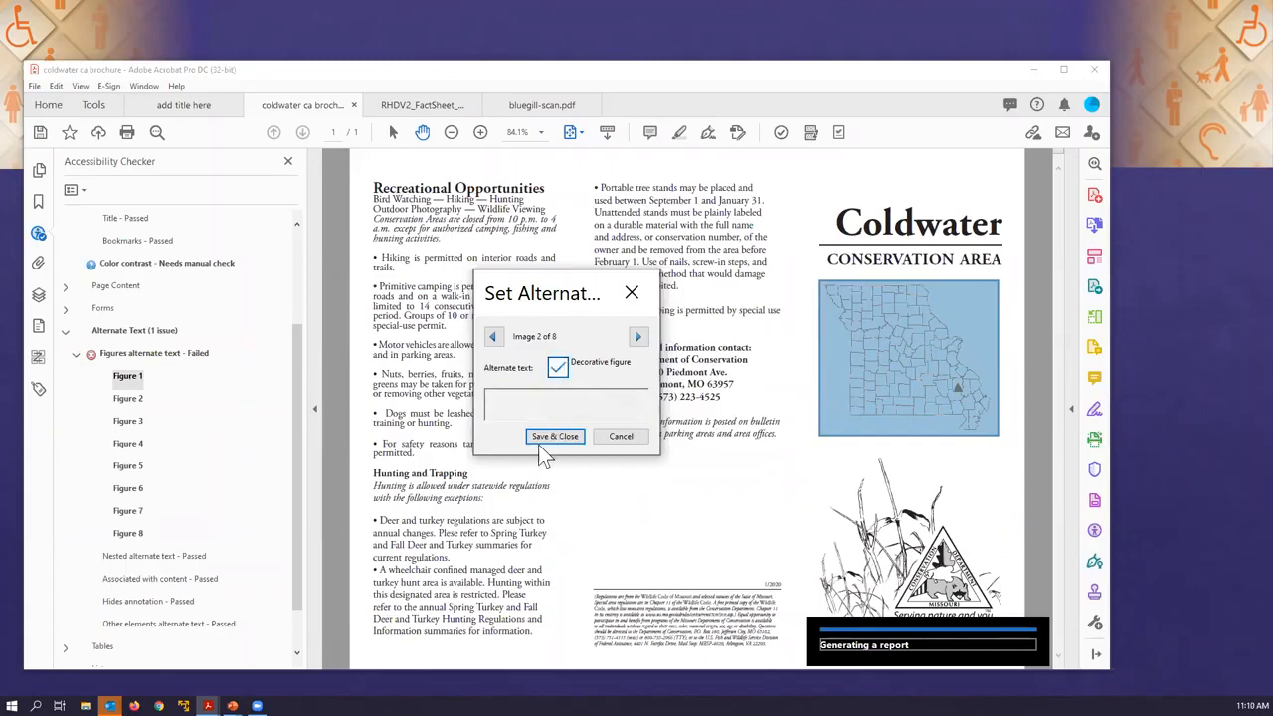
{"action": "left_click", "coordinate": [638, 337]}
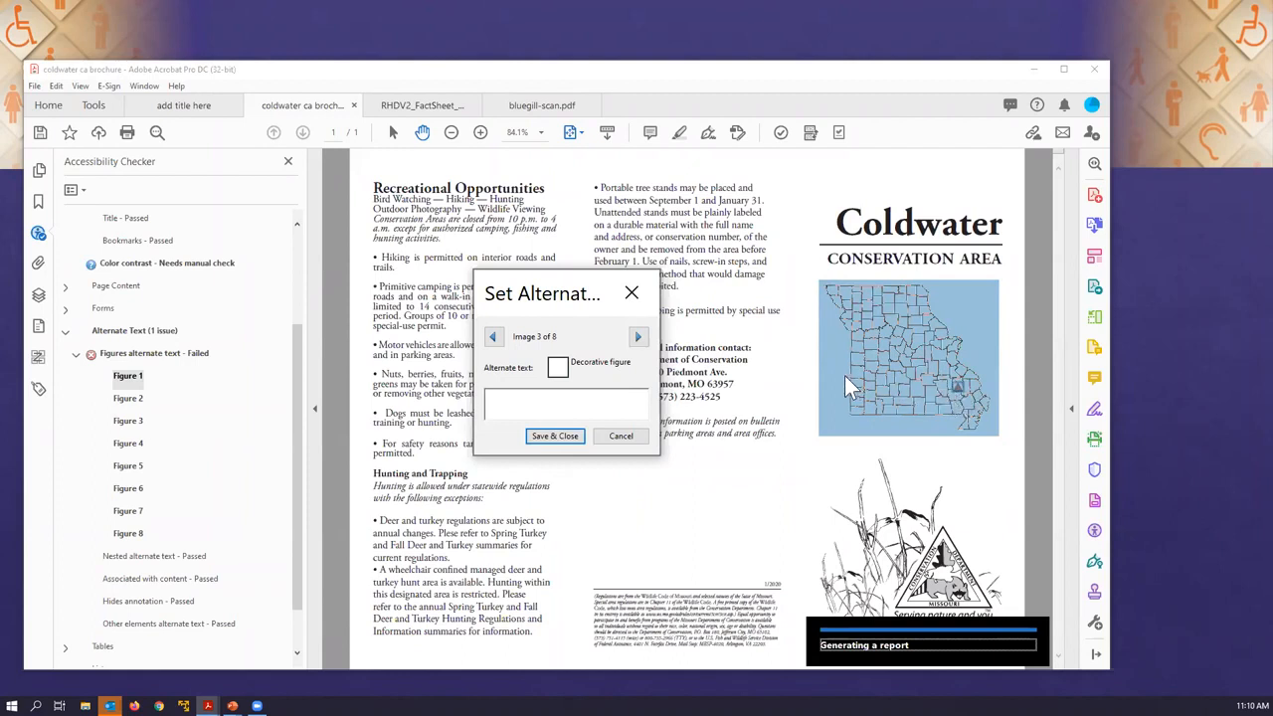
{"action": "left_click", "coordinate": [558, 367]}
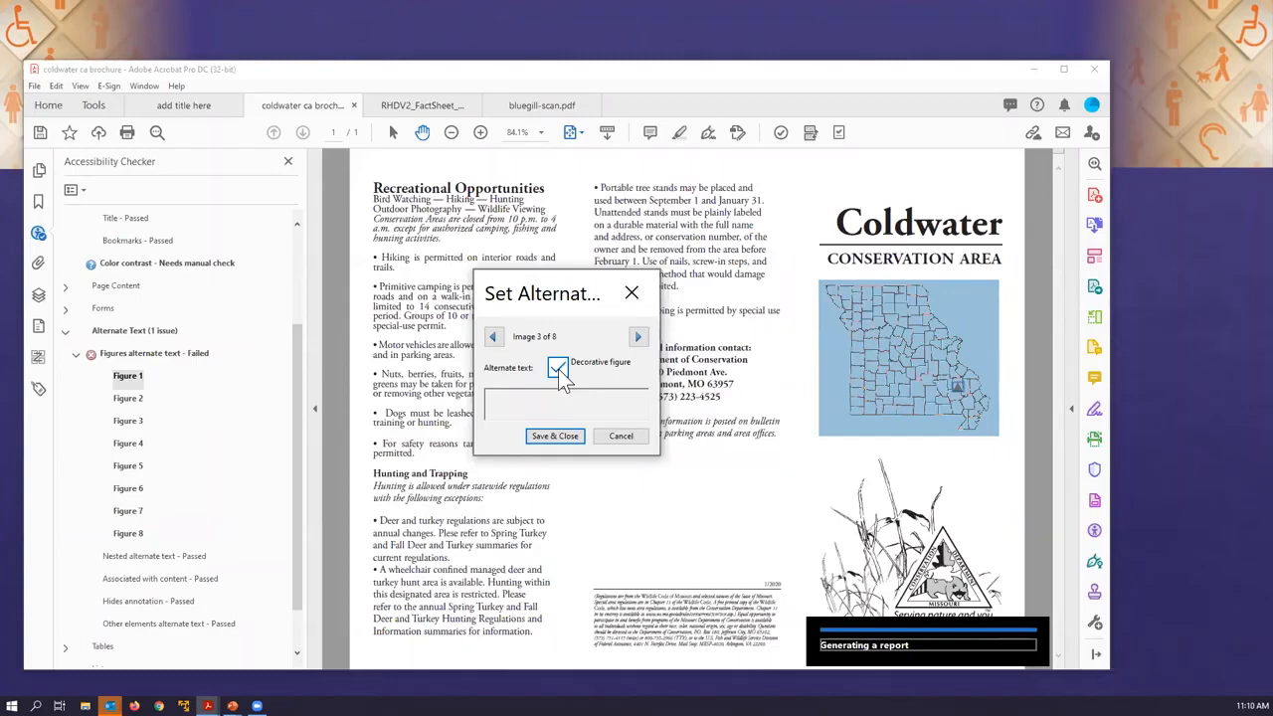
{"action": "left_click", "coordinate": [638, 337]}
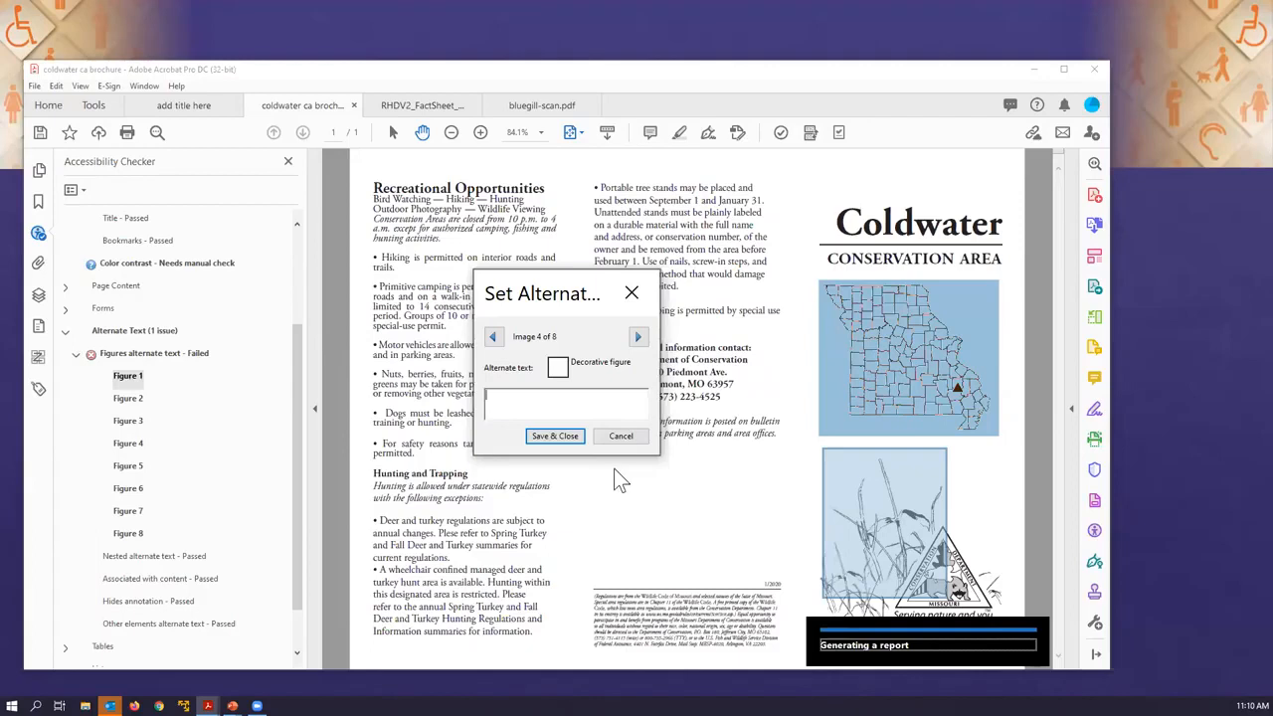
{"action": "left_click", "coordinate": [557, 442]}
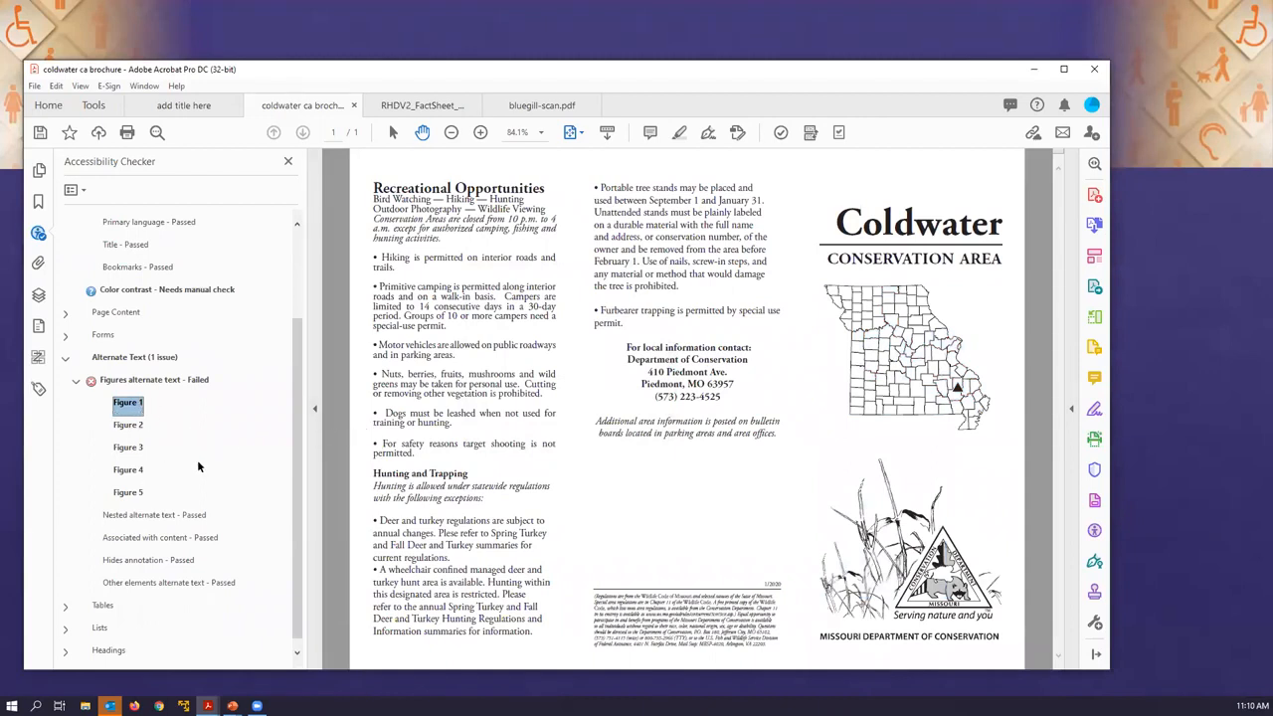
Compare the remaining flagged figures and mark the grass drawing, image 1 of 5, as a decorative figure.
{"action": "left_click", "coordinate": [124, 427]}
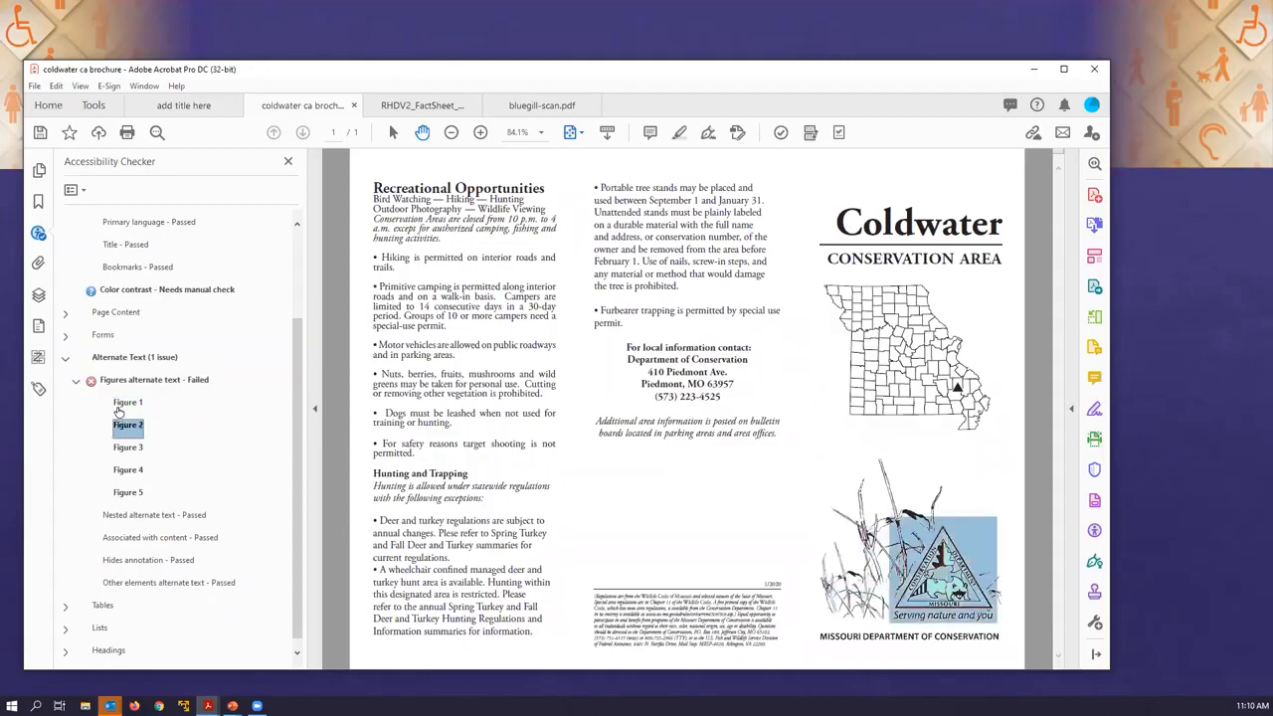
{"action": "left_click", "coordinate": [121, 404]}
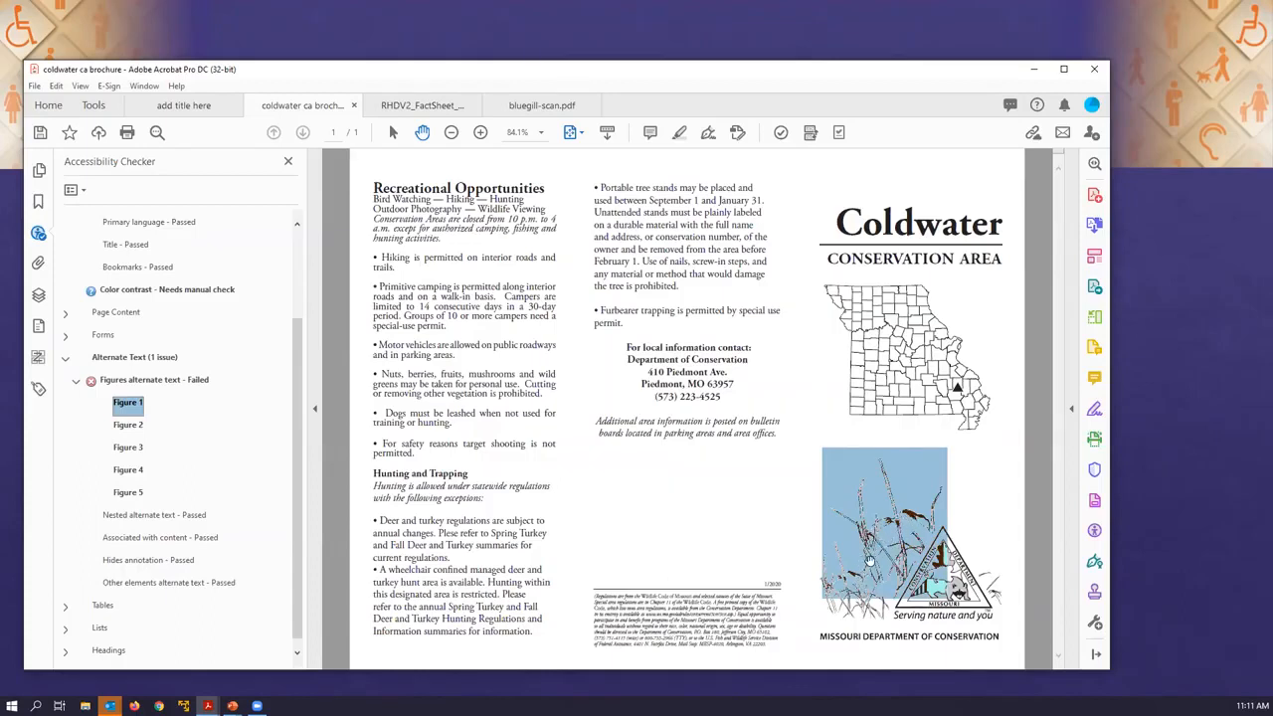
{"action": "left_click", "coordinate": [127, 426]}
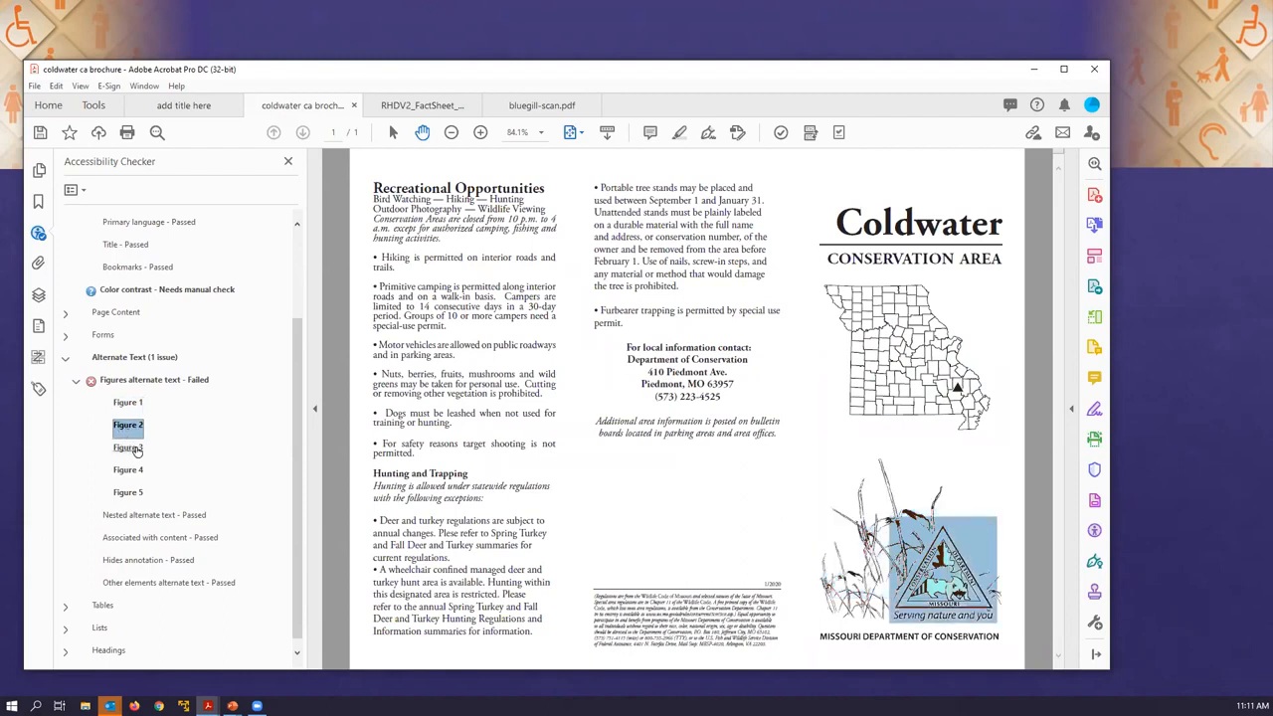
{"action": "left_click", "coordinate": [128, 447]}
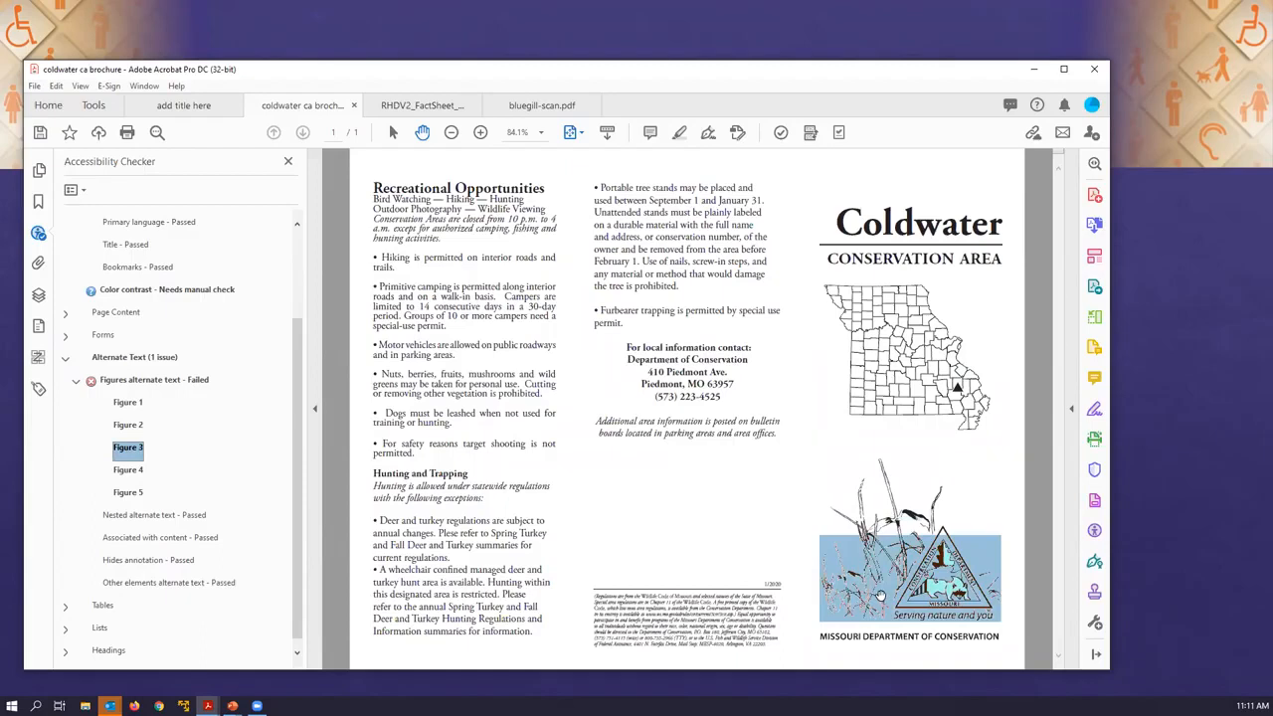
{"action": "left_click", "coordinate": [127, 403]}
{"action": "right_click", "coordinate": [130, 406]}
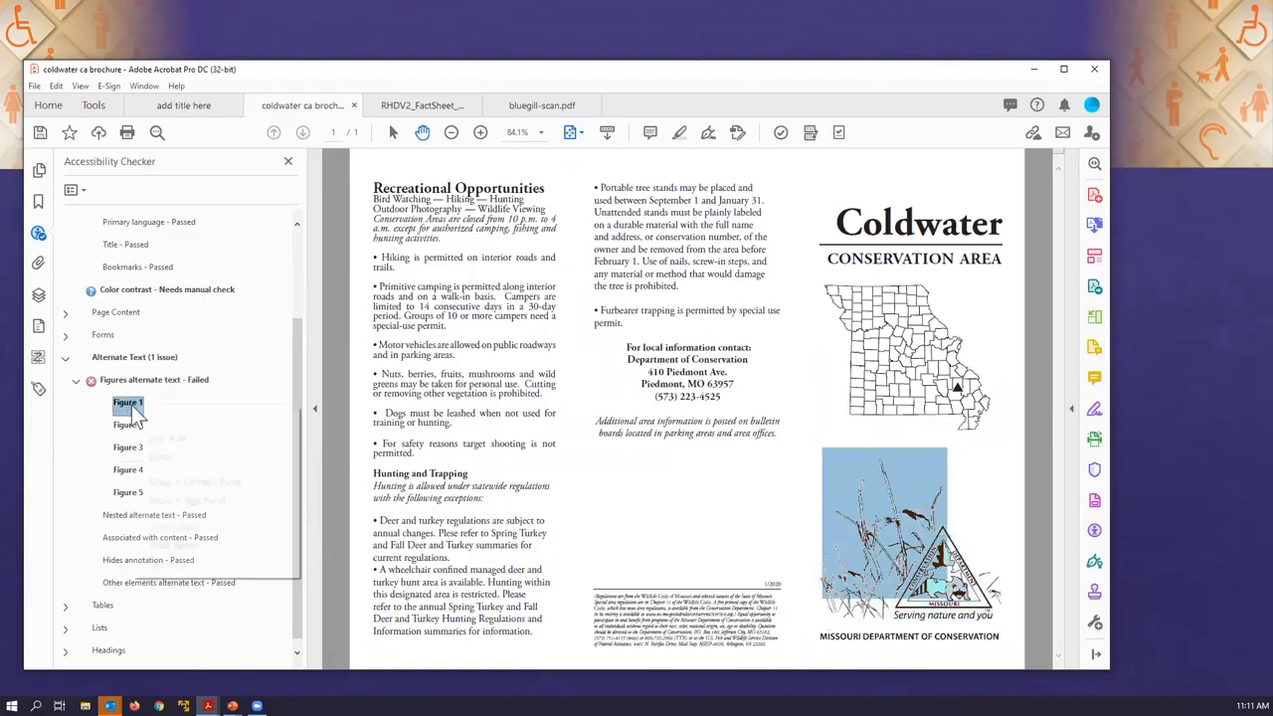
{"action": "left_click", "coordinate": [159, 418]}
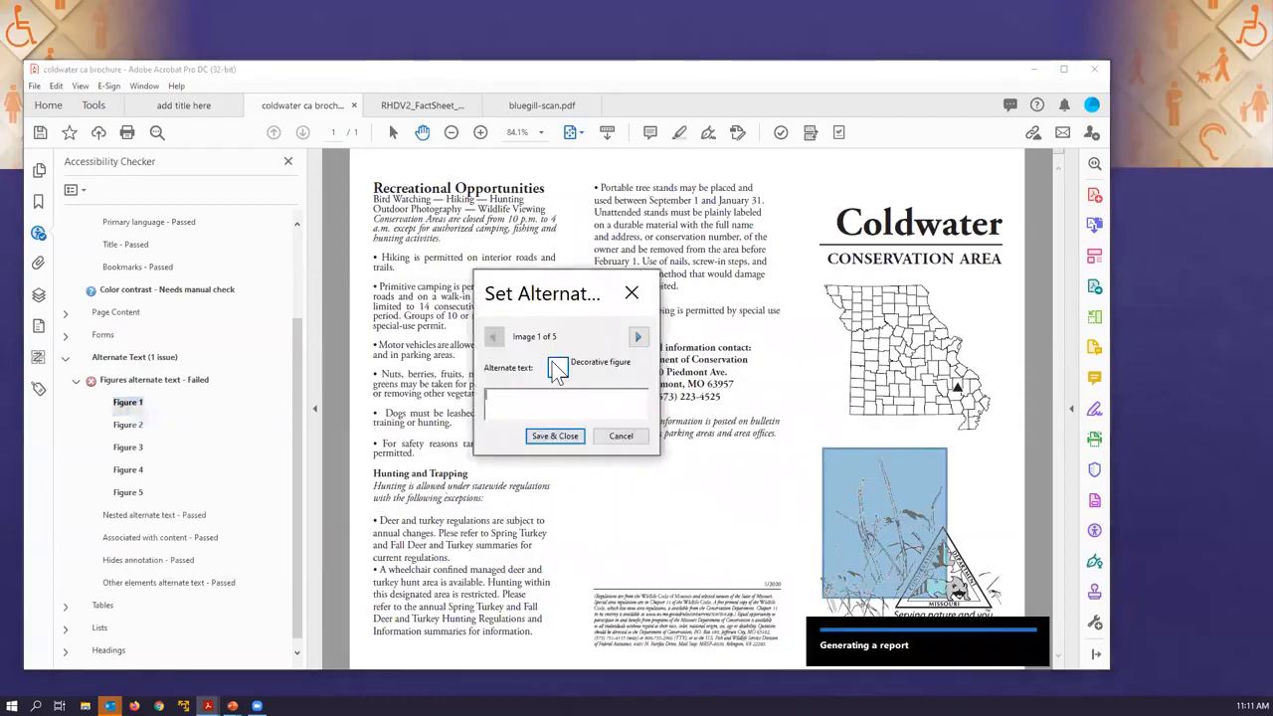
{"action": "left_click", "coordinate": [558, 368]}
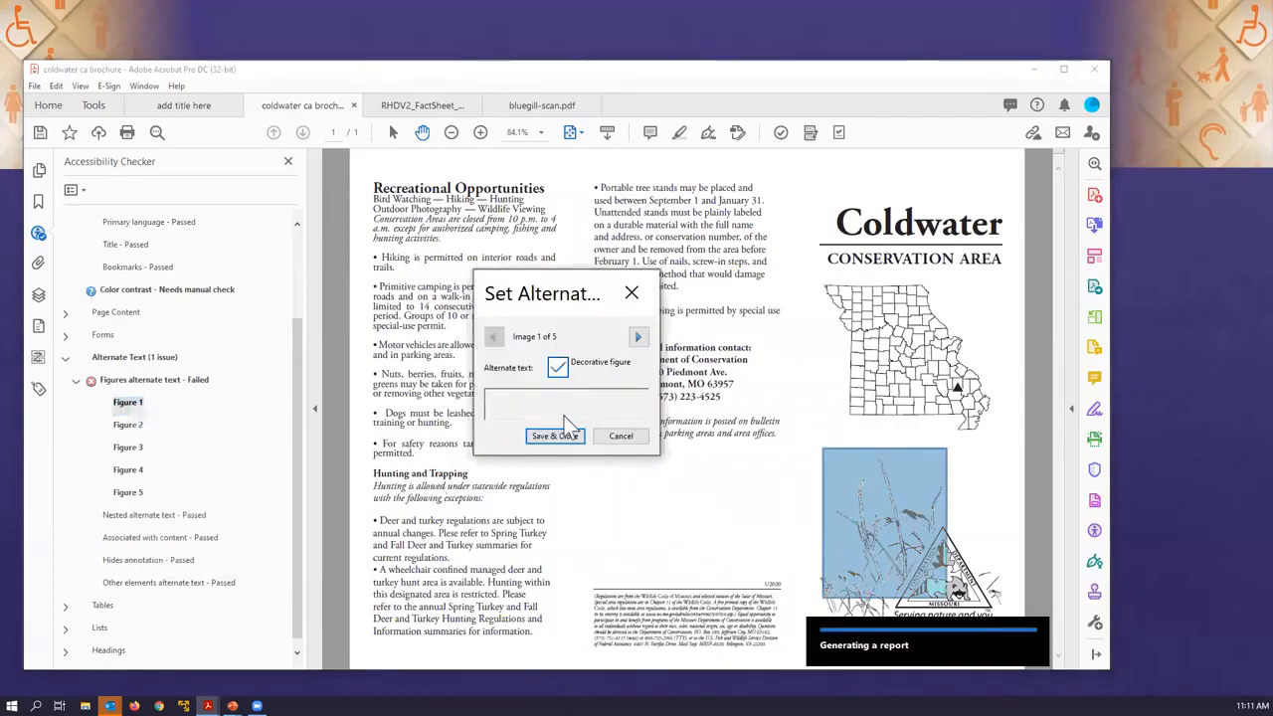
Give the triangular logo alternate text naming the Missouri Department of Conservation, mark image 3 of 5 as decorative, and save.
{"action": "left_click", "coordinate": [639, 337]}
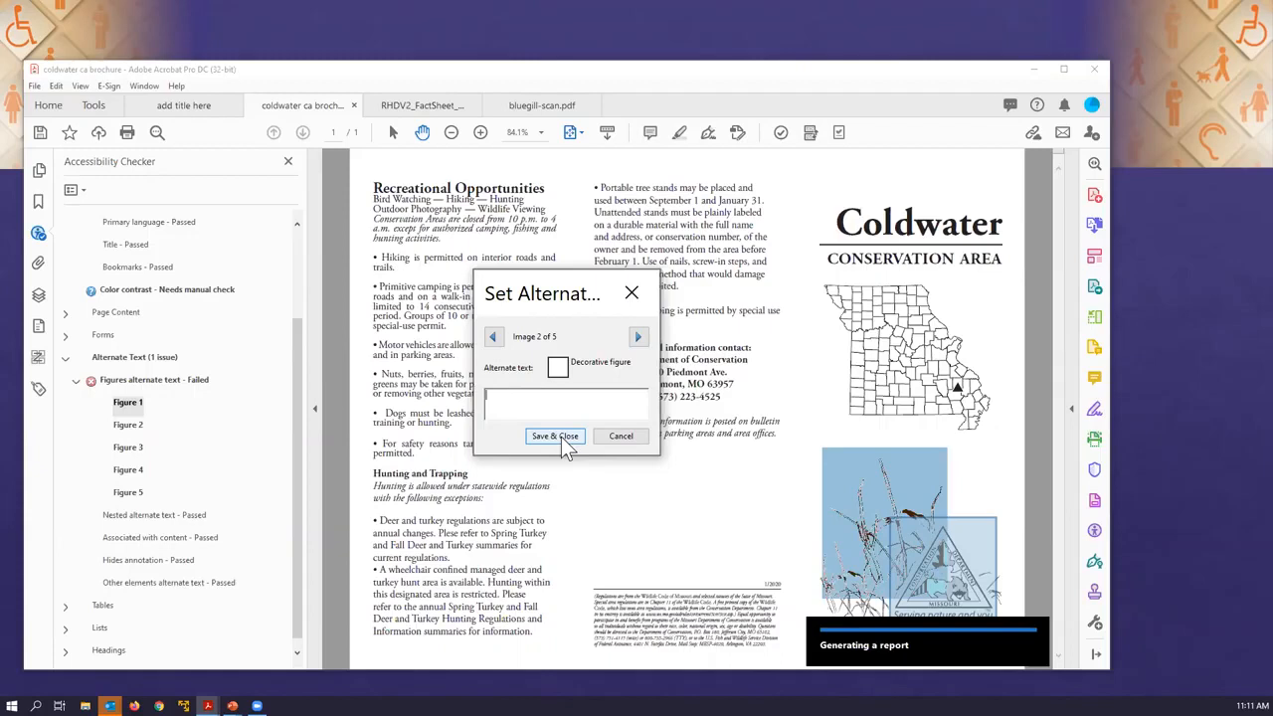
{"action": "type", "text": "Missouri Department of Co"}
{"action": "left_click", "coordinate": [638, 336]}
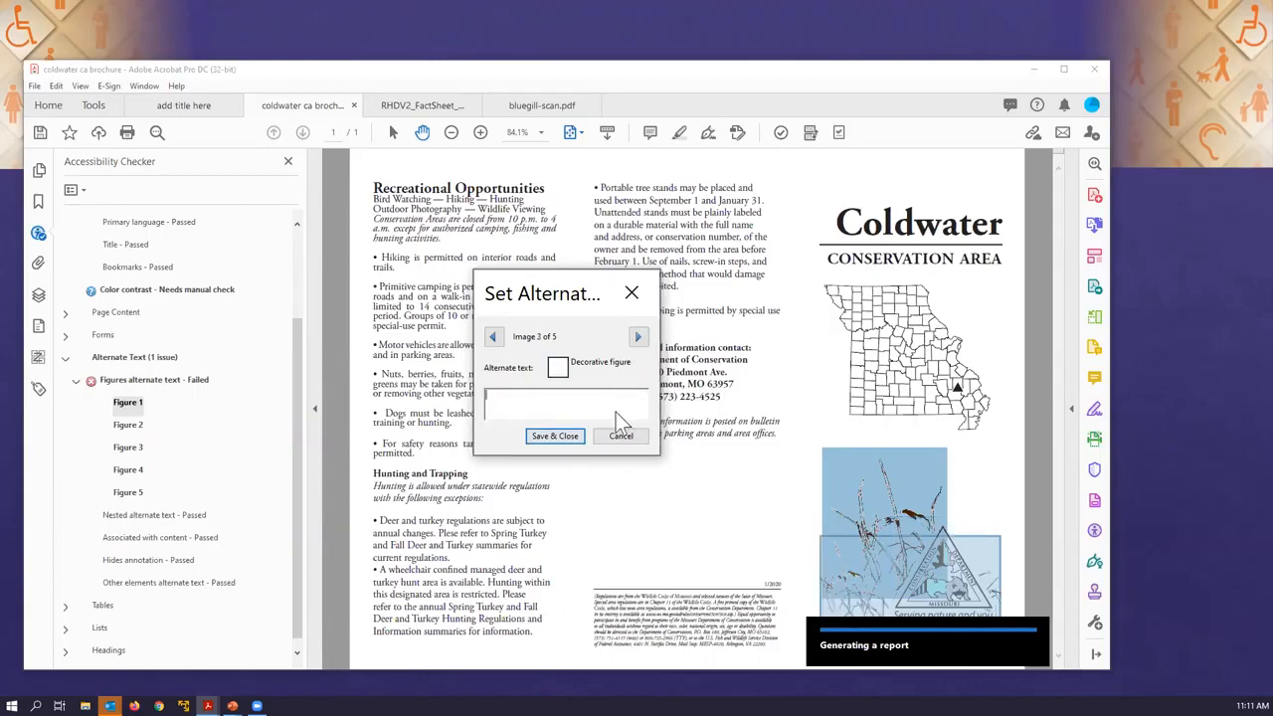
{"action": "left_click", "coordinate": [556, 367]}
{"action": "left_click", "coordinate": [556, 436]}
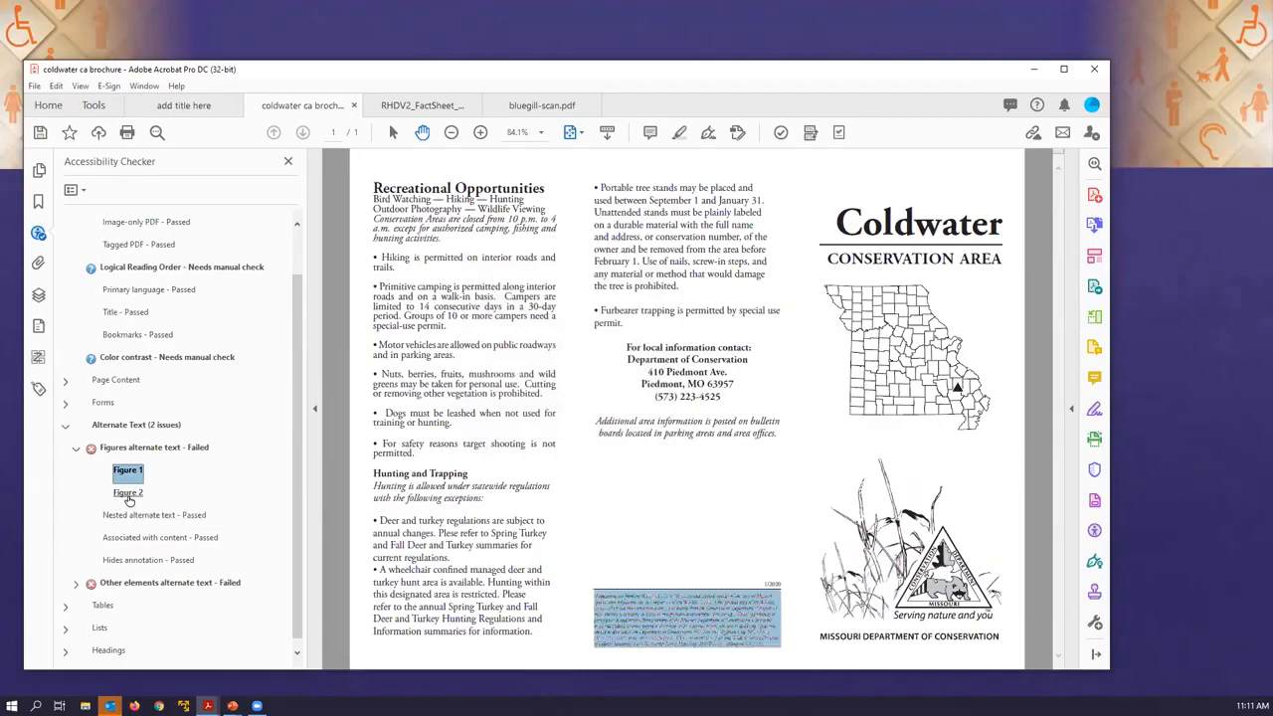
Compare flagged Figures 1 and 2 on the page and show Figure 2 in the tag tree.
{"action": "left_click", "coordinate": [129, 494]}
{"action": "left_click", "coordinate": [128, 472]}
{"action": "left_click", "coordinate": [130, 494]}
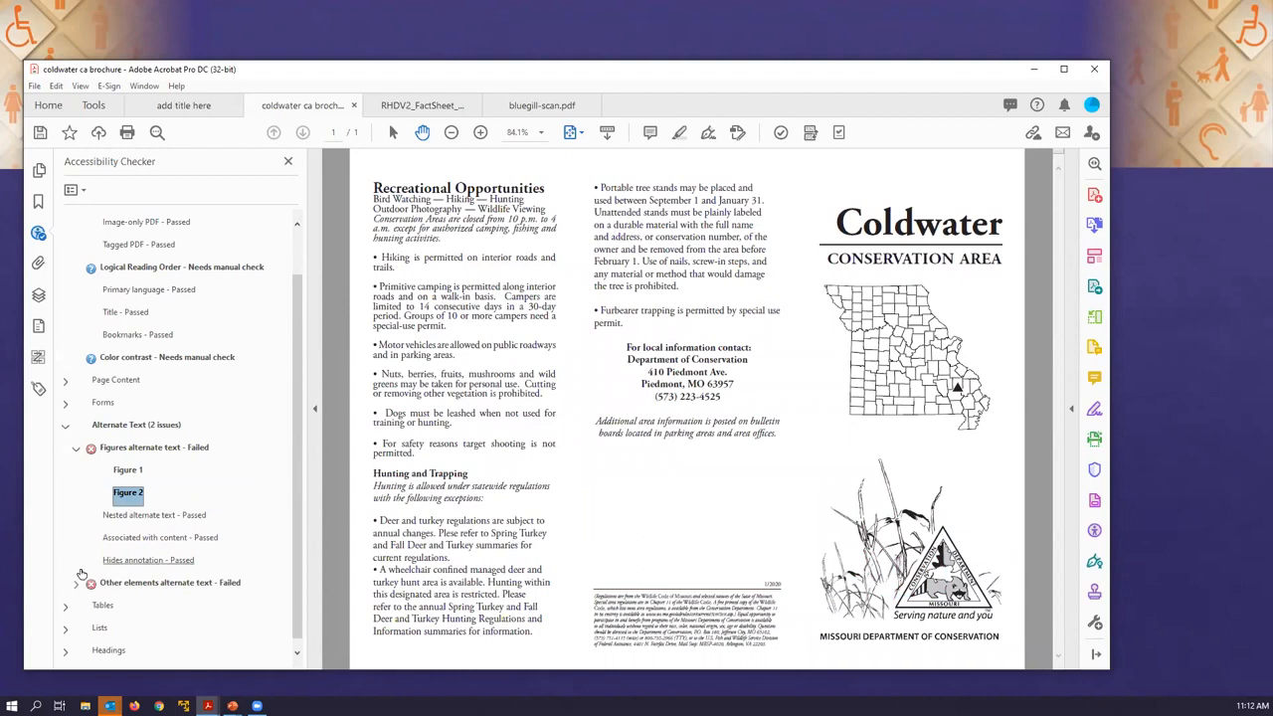
{"action": "right_click", "coordinate": [129, 499]}
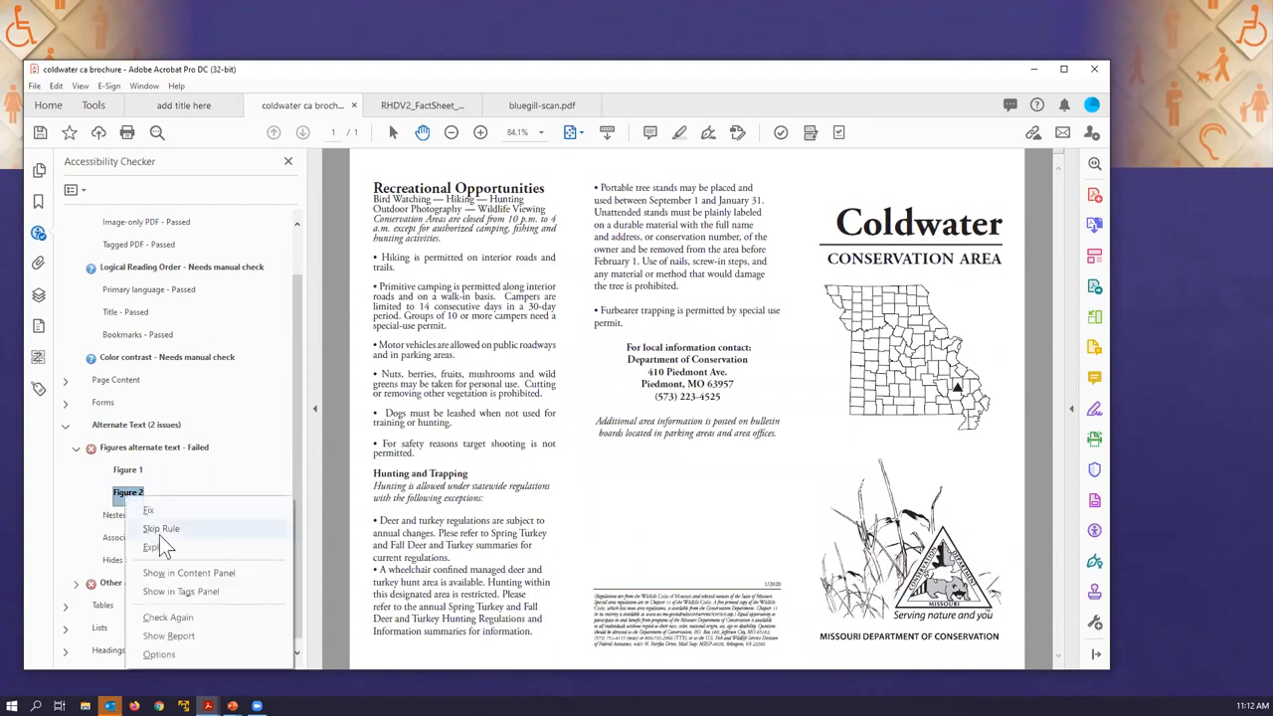
{"action": "left_click", "coordinate": [180, 591]}
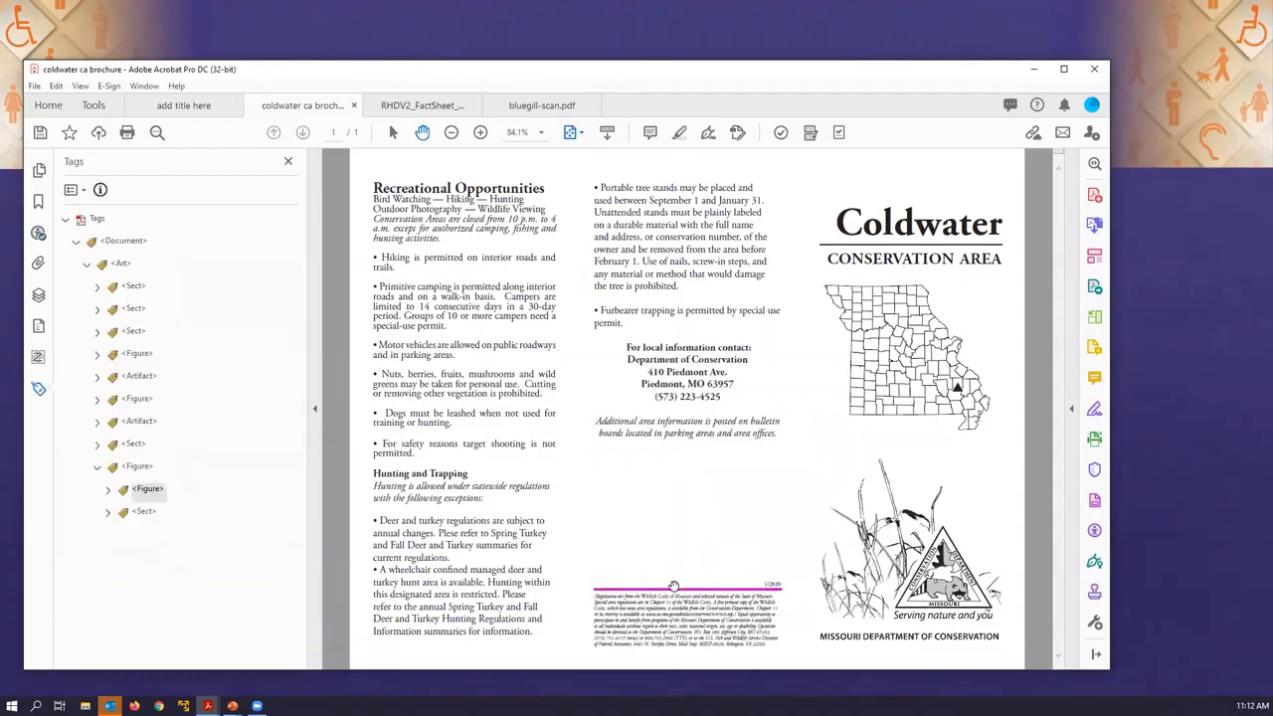
Change the Path inside the nested <Figure> tag, the line above the fine print, to a Page artifact.
{"action": "left_click", "coordinate": [107, 489]}
{"action": "right_click", "coordinate": [154, 512]}
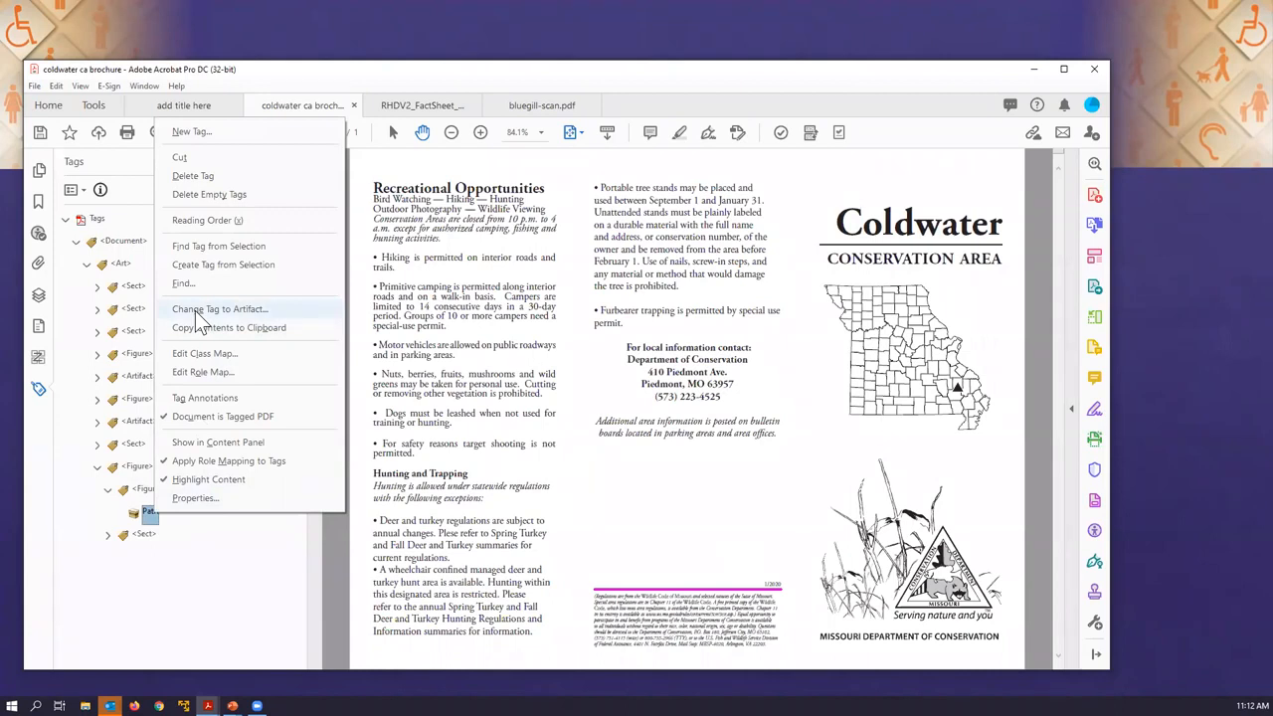
{"action": "left_click", "coordinate": [149, 513]}
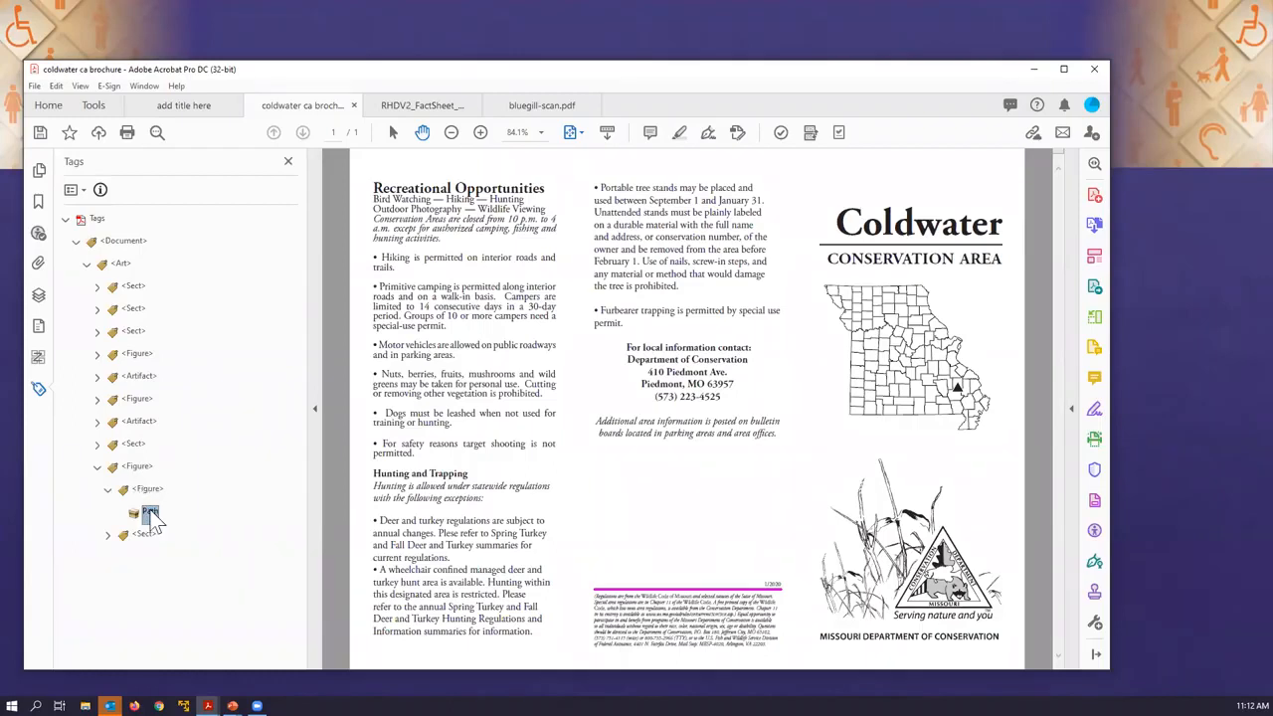
{"action": "right_click", "coordinate": [151, 519]}
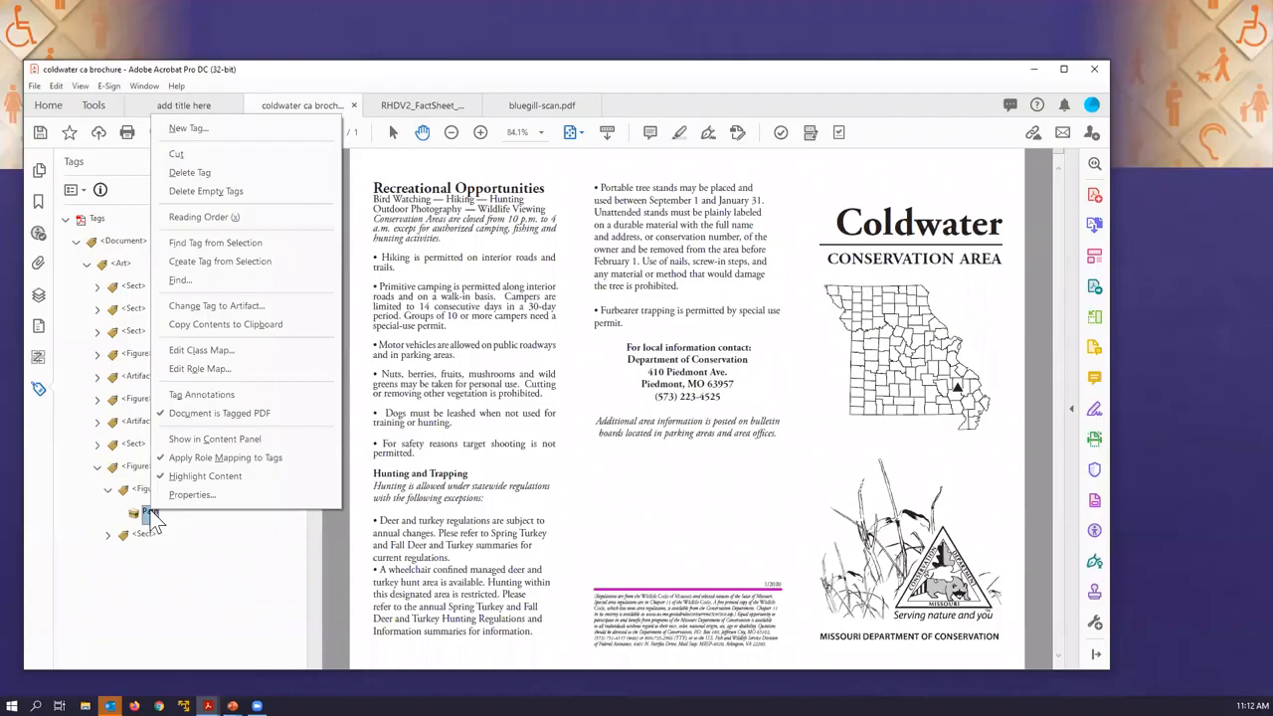
{"action": "left_click", "coordinate": [264, 306]}
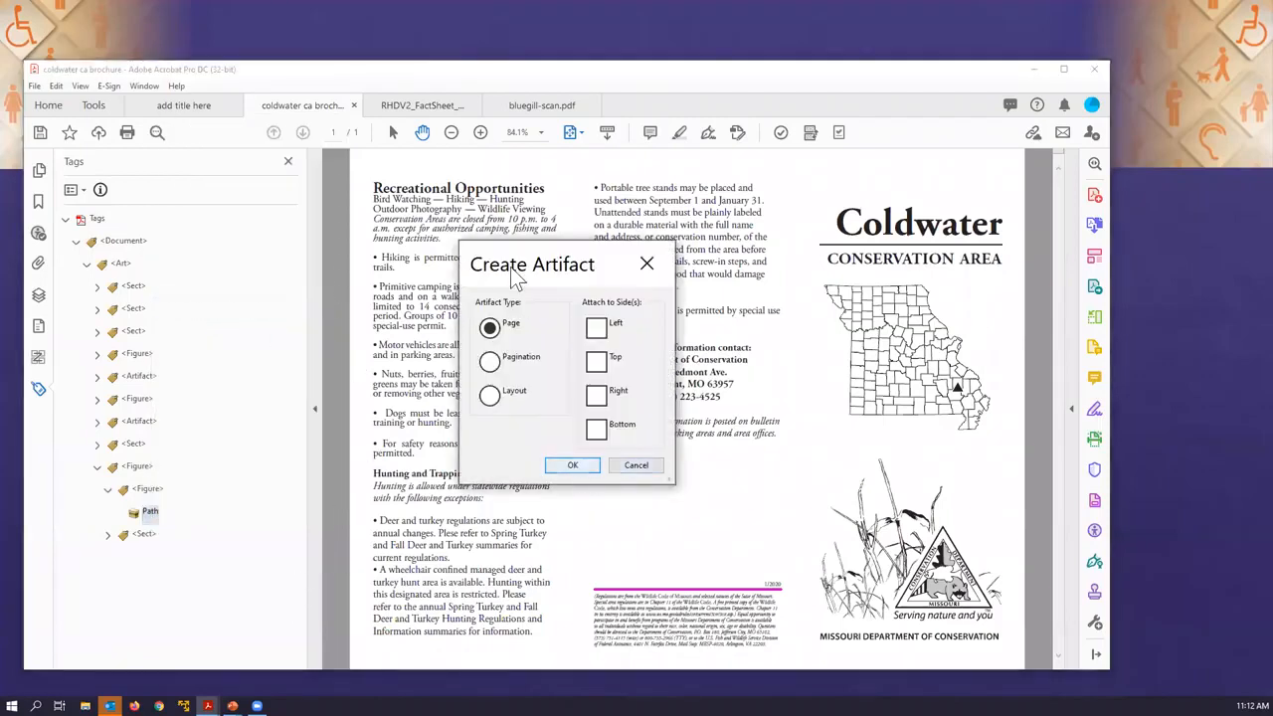
{"action": "left_click", "coordinate": [574, 465]}
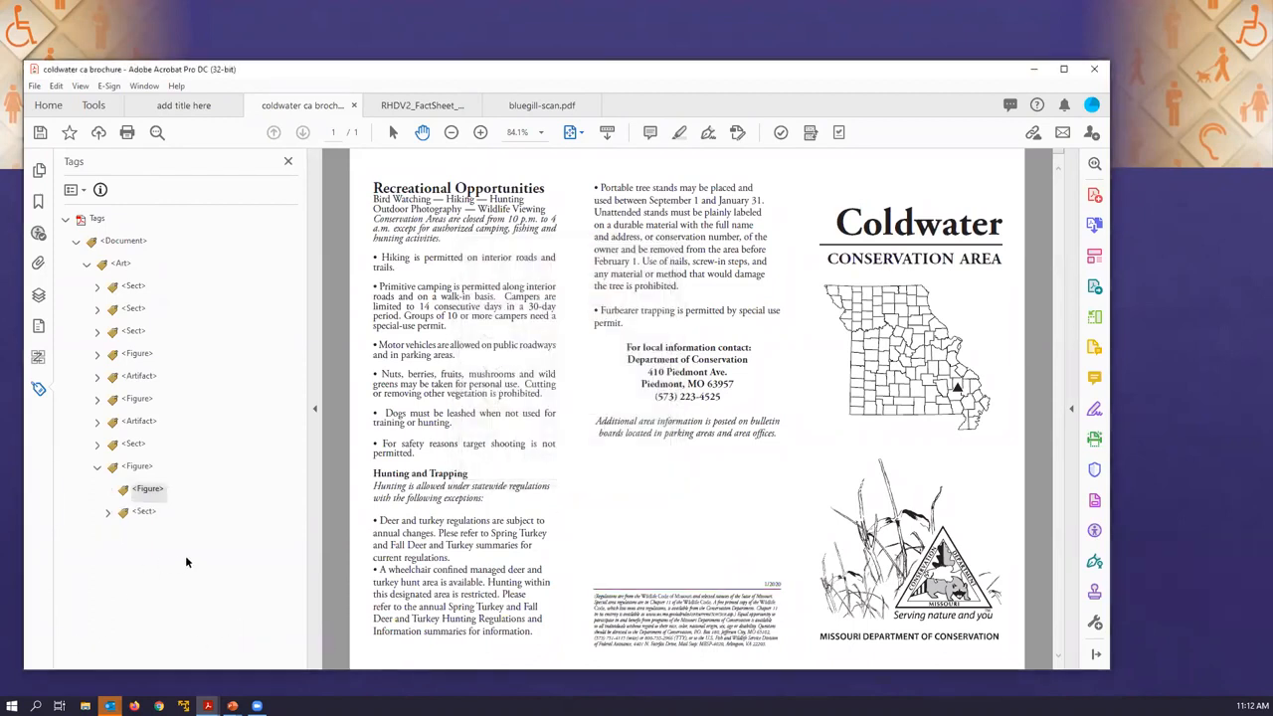
Return to the accessibility results and check the figures' alternate text again from Figure 2.
{"action": "left_click", "coordinate": [38, 233]}
{"action": "right_click", "coordinate": [127, 497]}
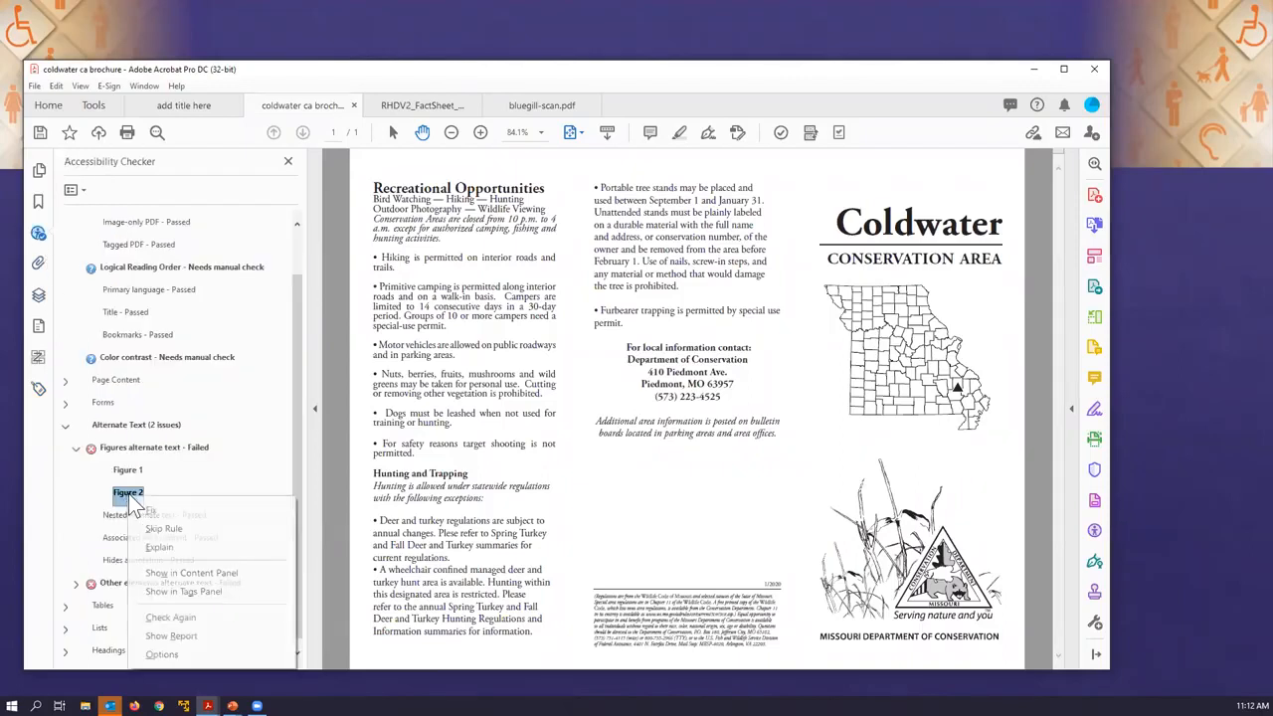
{"action": "left_click", "coordinate": [176, 611]}
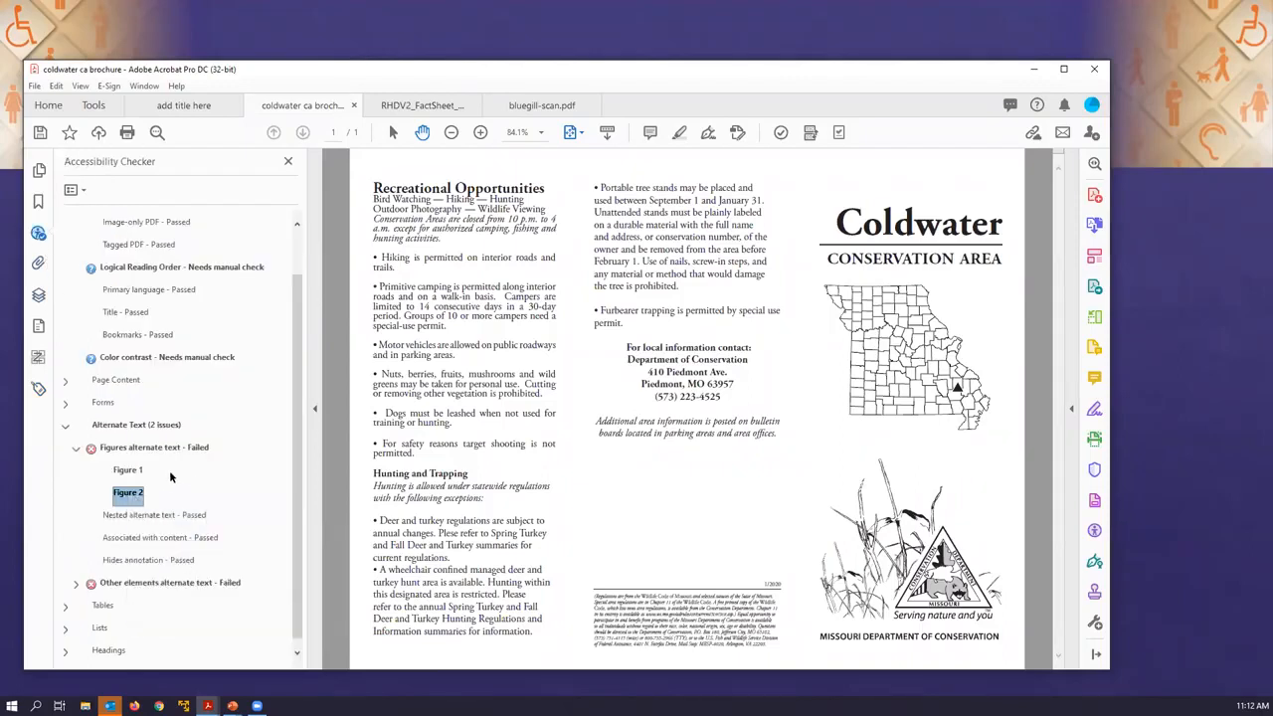
Show Figure 1, the fine-print block, in the tag tree and inspect the <Sect>, <P> and <Span> tags nested inside it.
{"action": "left_click", "coordinate": [129, 471]}
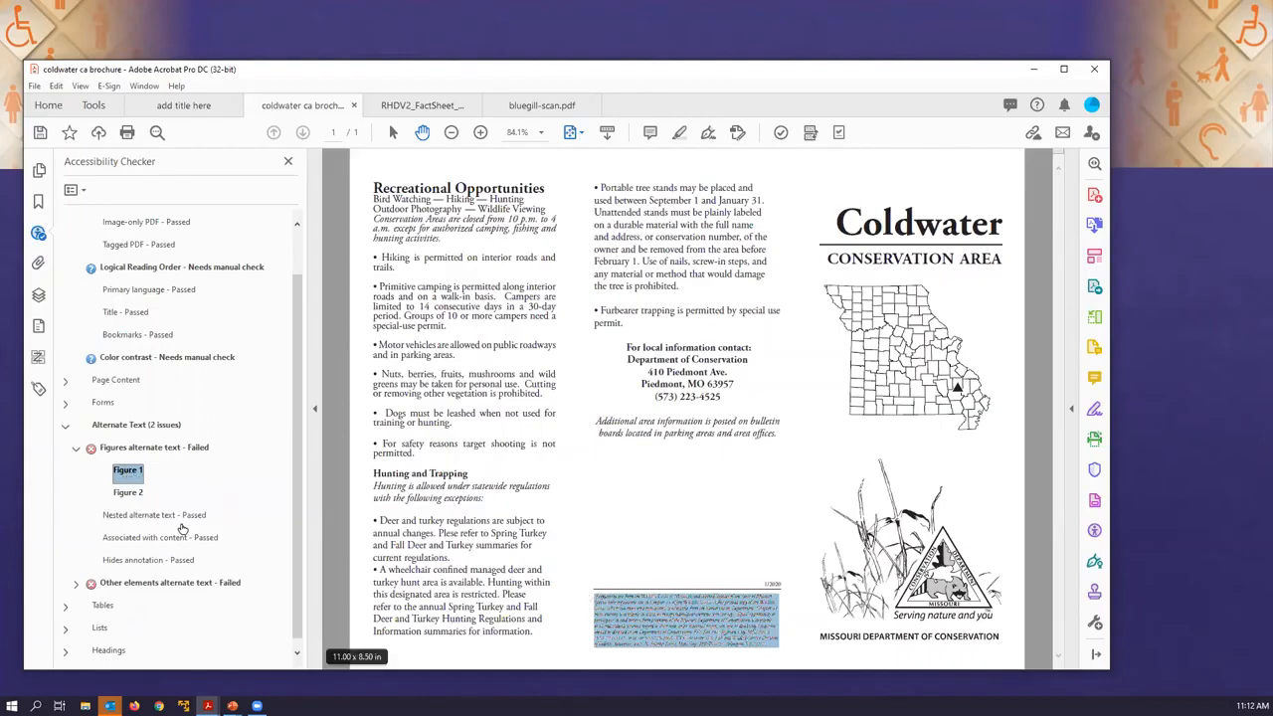
{"action": "right_click", "coordinate": [123, 473]}
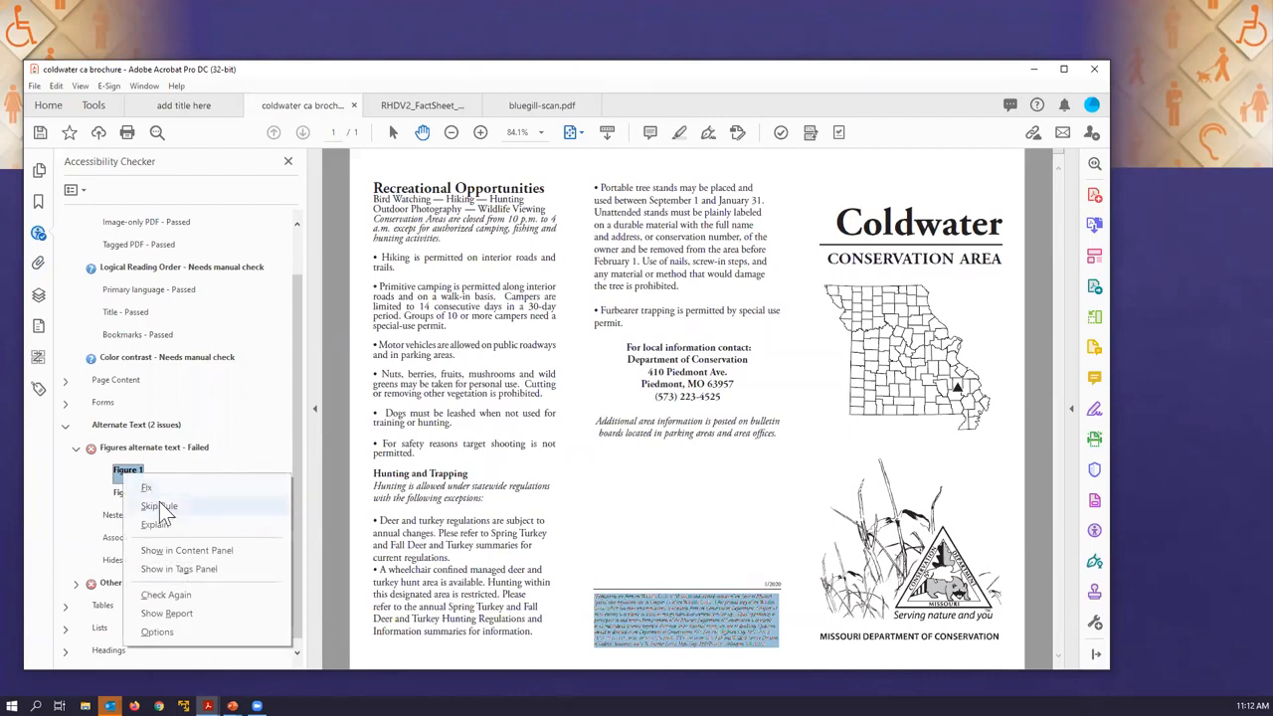
{"action": "left_click", "coordinate": [175, 569]}
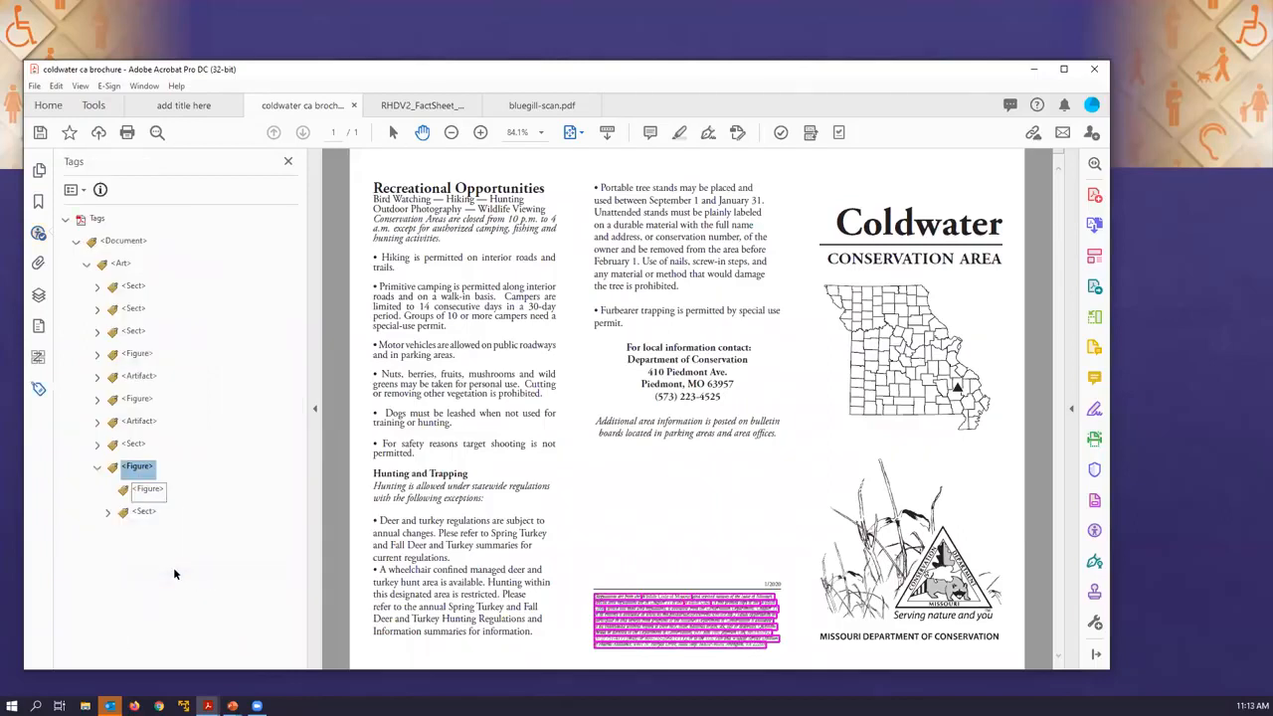
{"action": "left_click", "coordinate": [108, 513]}
{"action": "left_click", "coordinate": [117, 535]}
{"action": "left_click", "coordinate": [149, 535]}
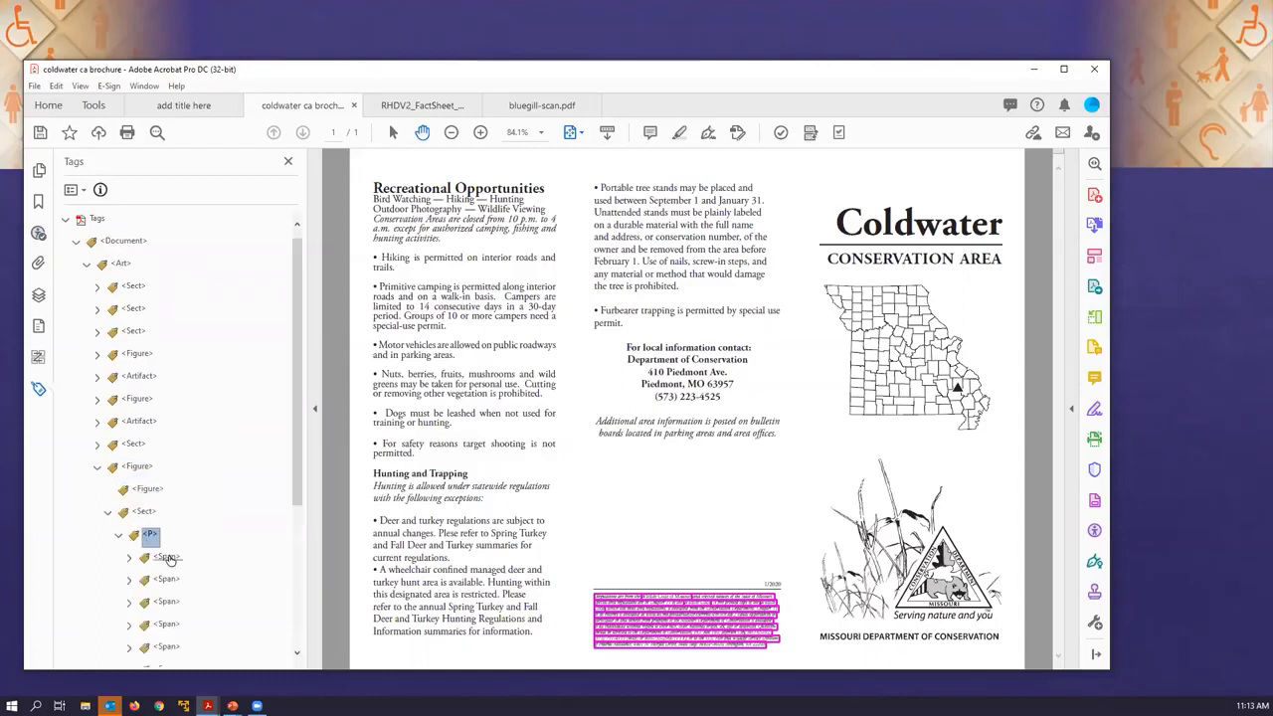
{"action": "left_click", "coordinate": [167, 558]}
{"action": "scroll", "coordinate": [208, 549], "scroll_direction": "down", "scroll_amount": 3}
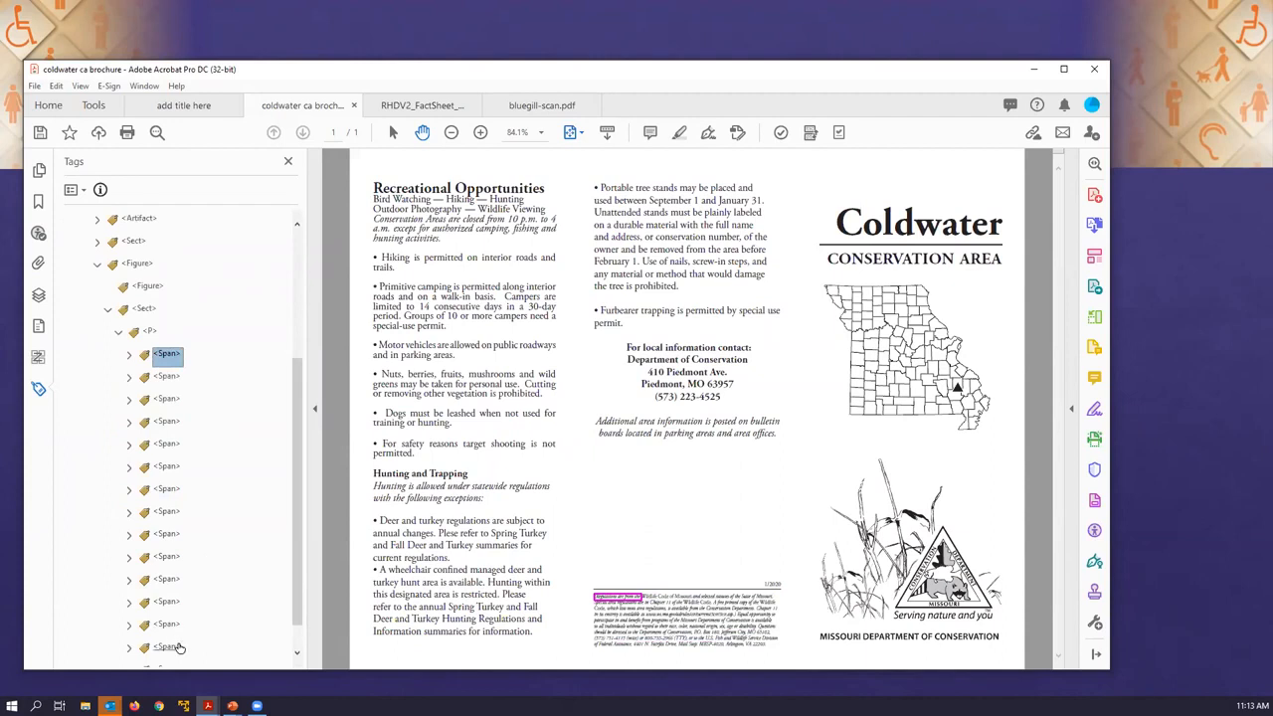
{"action": "scroll", "coordinate": [179, 647], "scroll_direction": "down", "scroll_amount": 1}
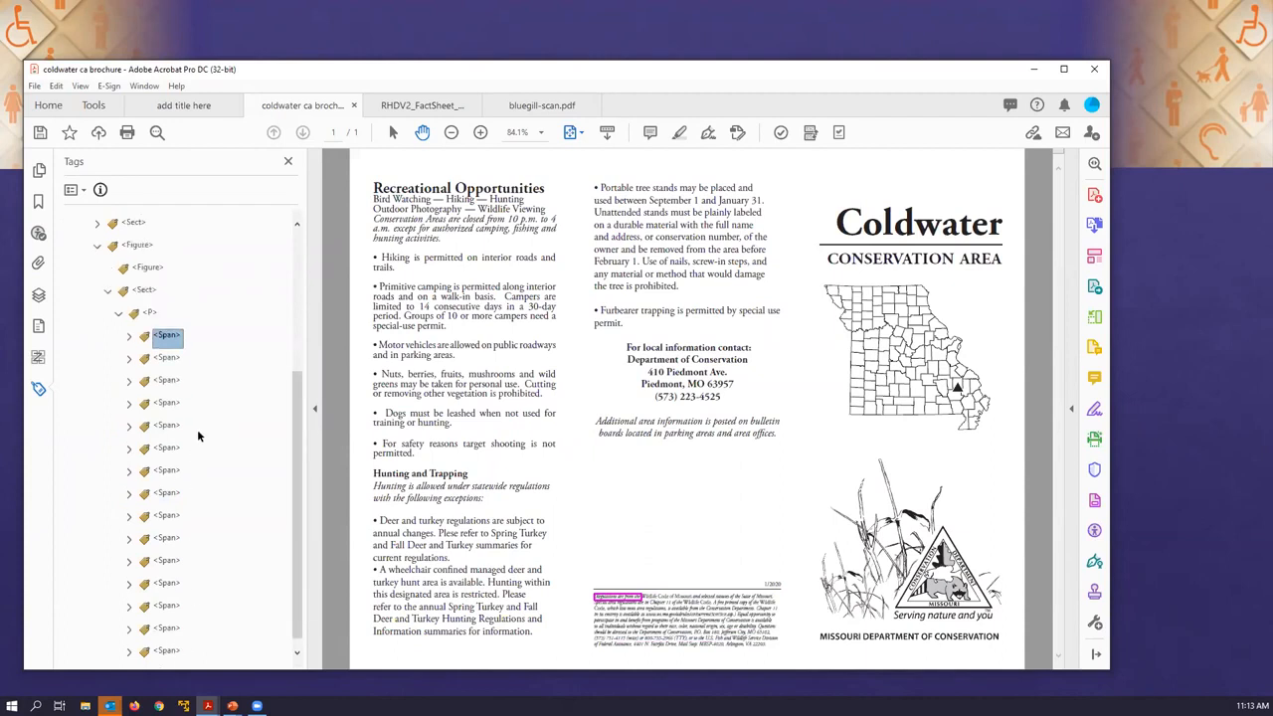
{"action": "scroll", "coordinate": [188, 428], "scroll_direction": "up", "scroll_amount": 2}
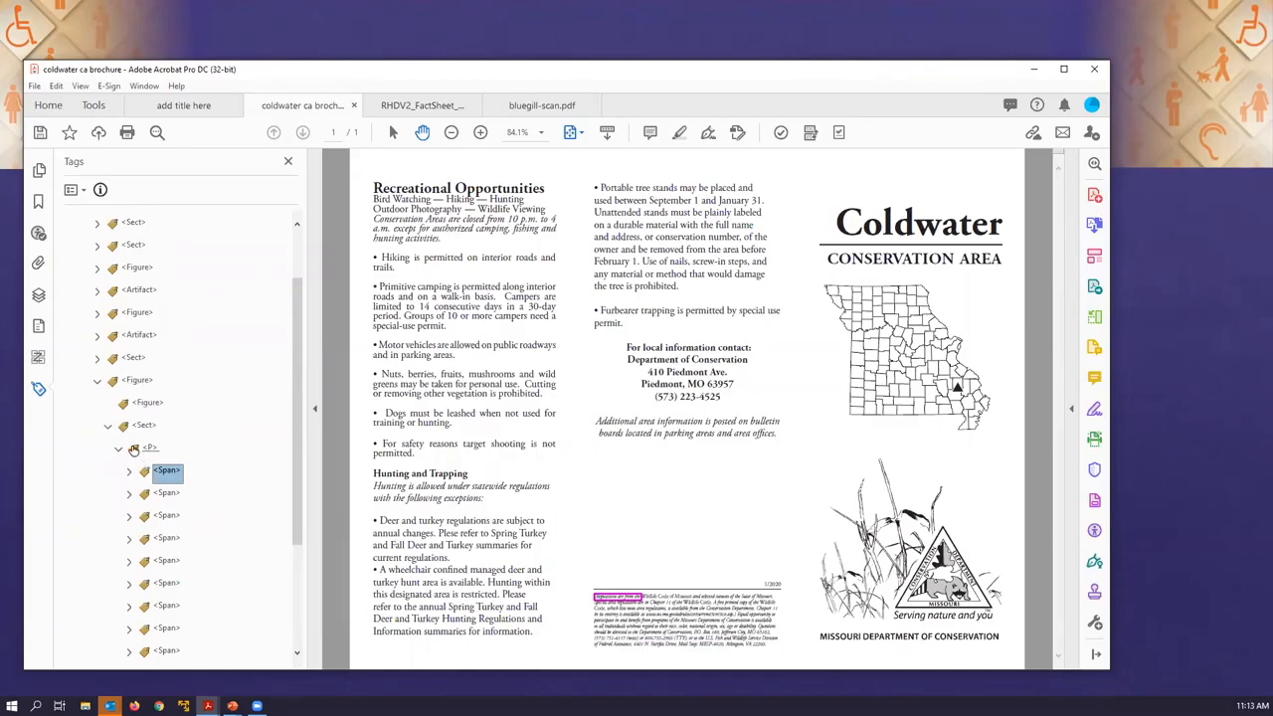
Move the fine print's <P> tag out of the <Figure> tag to directly under <Art>, and check which text it covers.
{"action": "left_click", "coordinate": [137, 448]}
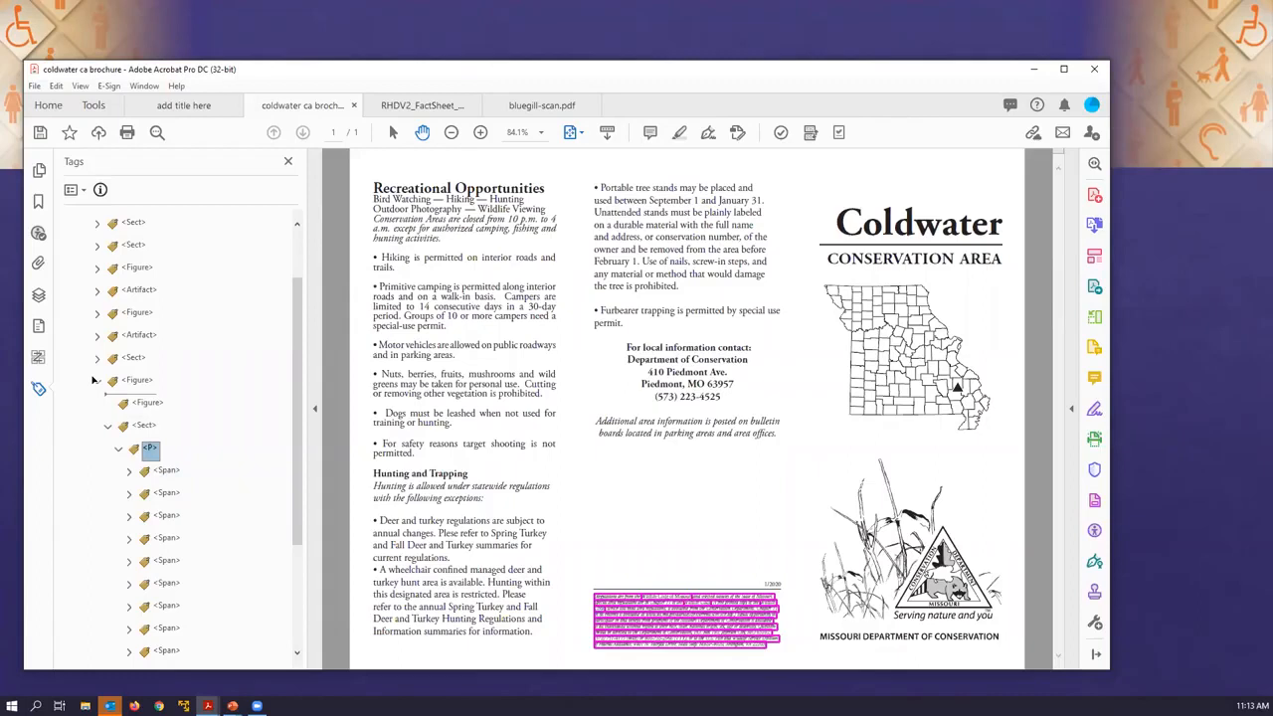
{"action": "left_click_drag", "start_coordinate": [93, 380], "coordinate": [93, 378]}
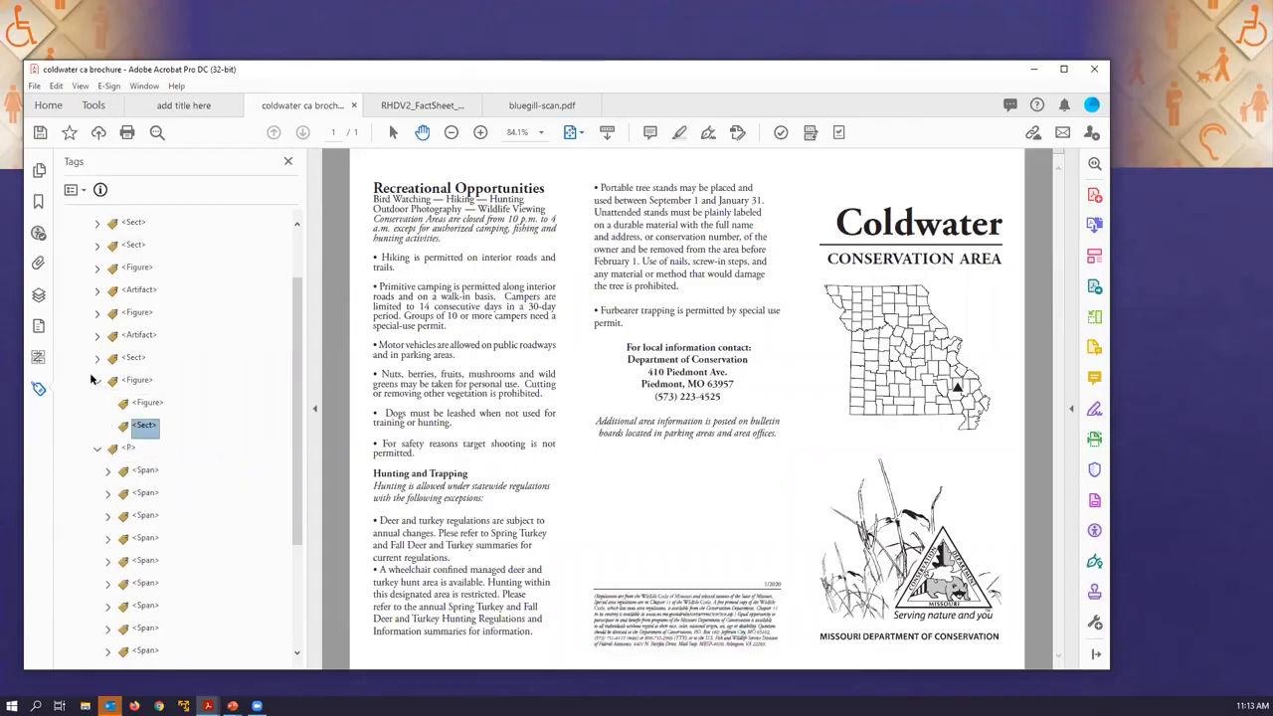
{"action": "left_click", "coordinate": [97, 448]}
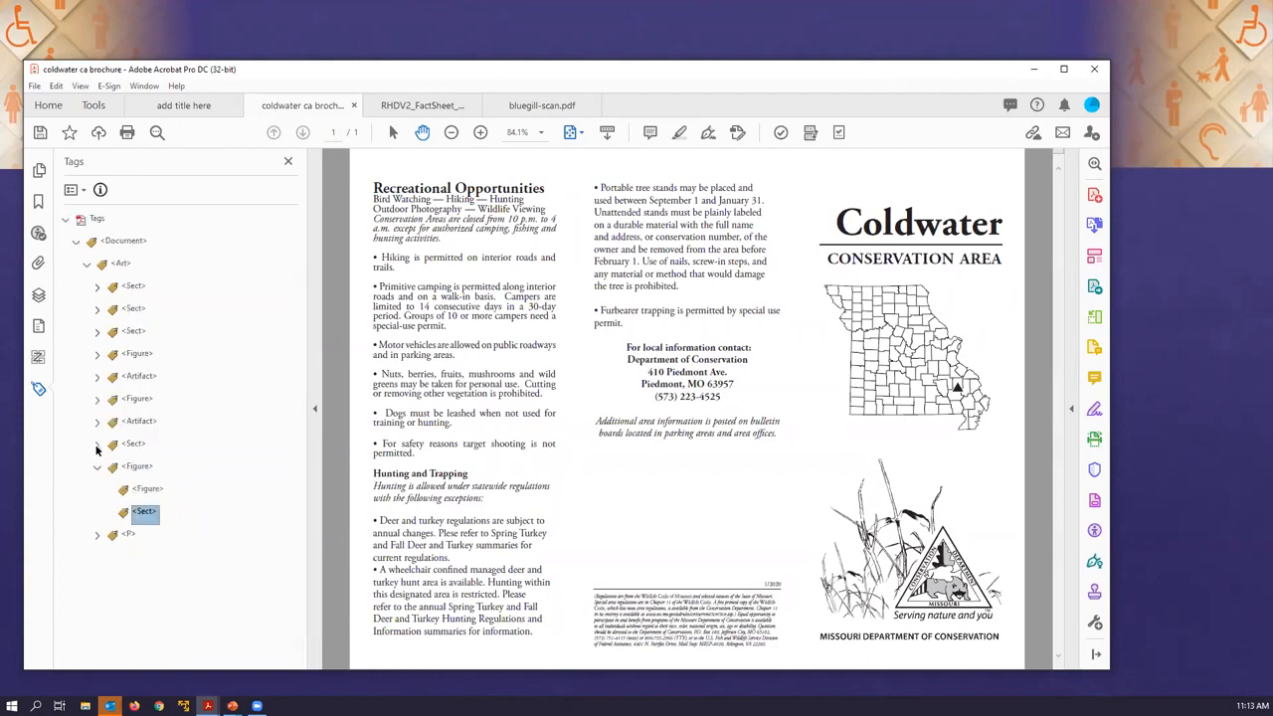
{"action": "left_click", "coordinate": [127, 536]}
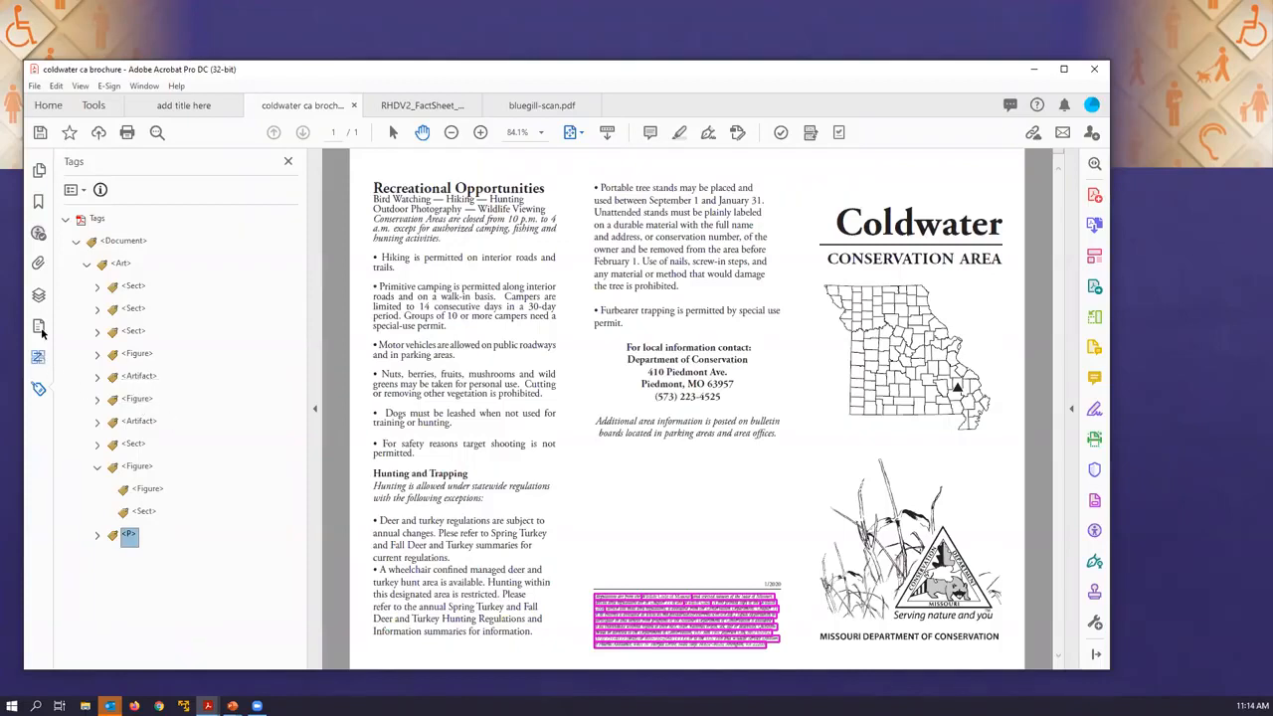
Return to the accessibility results and rerun the alternate text check from Figure 1.
{"action": "left_click", "coordinate": [38, 232]}
{"action": "right_click", "coordinate": [133, 479]}
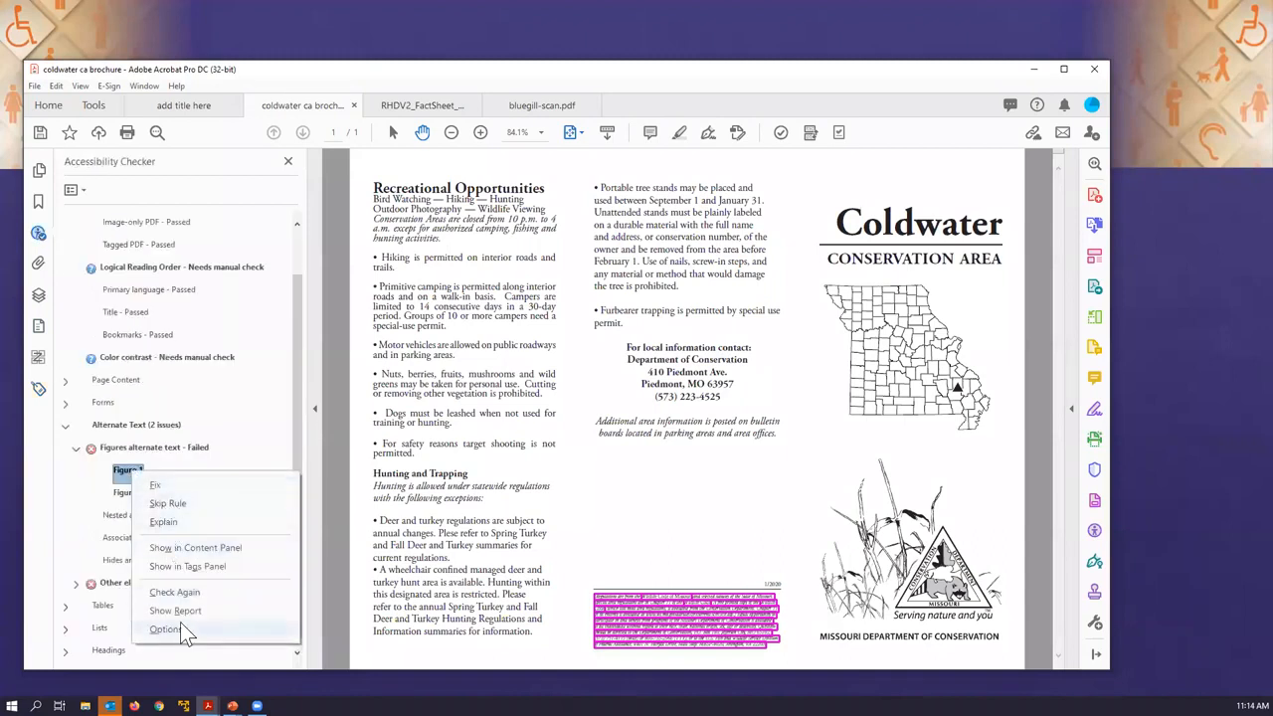
{"action": "left_click", "coordinate": [179, 592]}
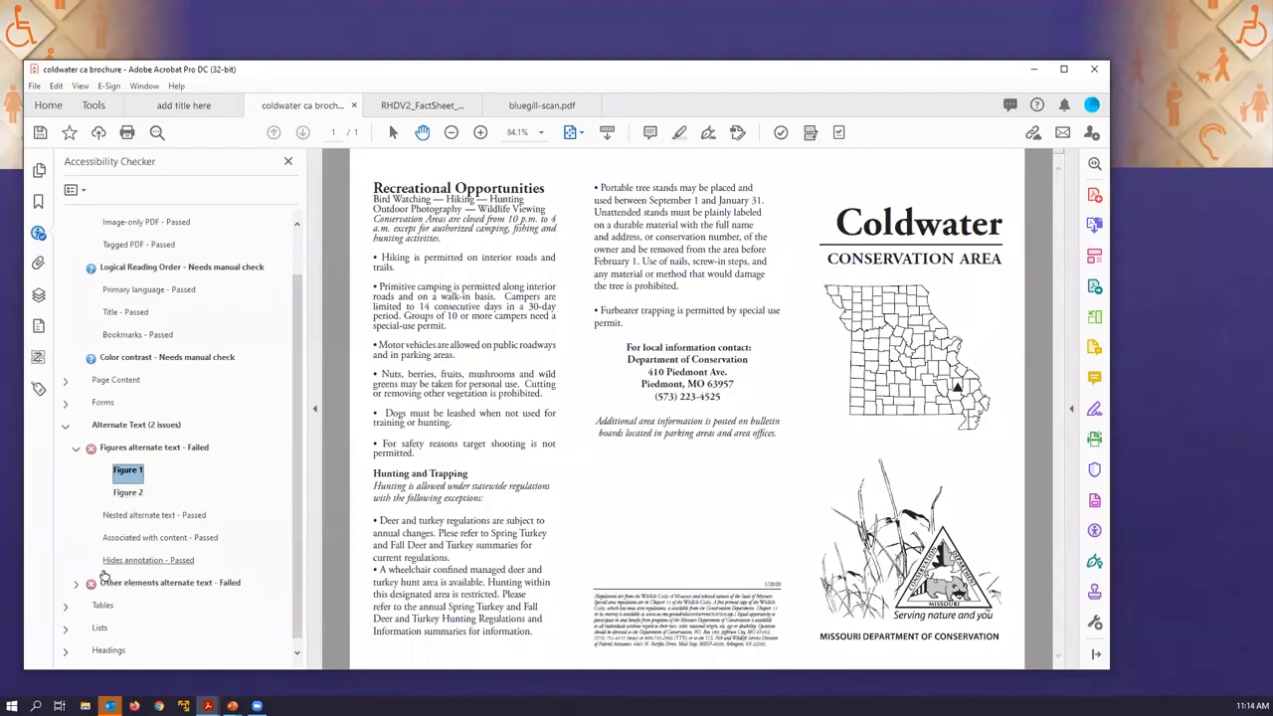
Locate Figure 2's leftover <Figure> tag in the tag tree and delete all empty tags under <Document>.
{"action": "left_click", "coordinate": [125, 495]}
{"action": "right_click", "coordinate": [126, 493]}
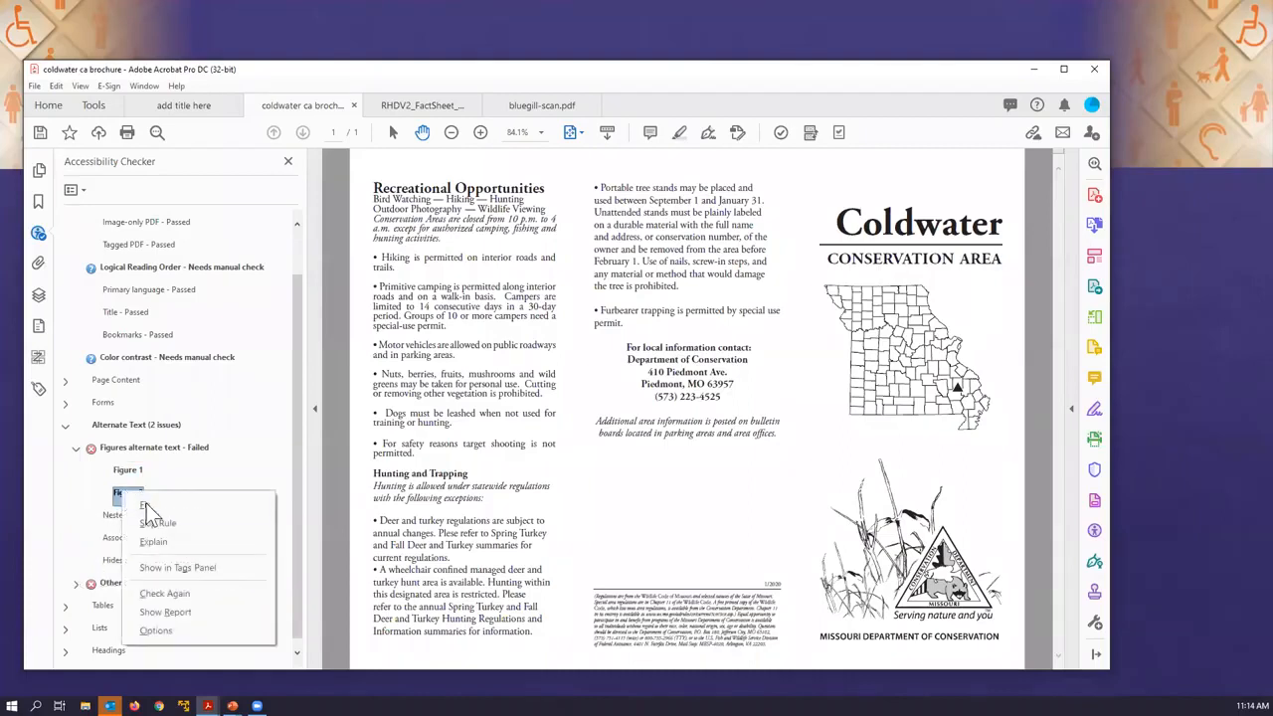
{"action": "left_click", "coordinate": [166, 567]}
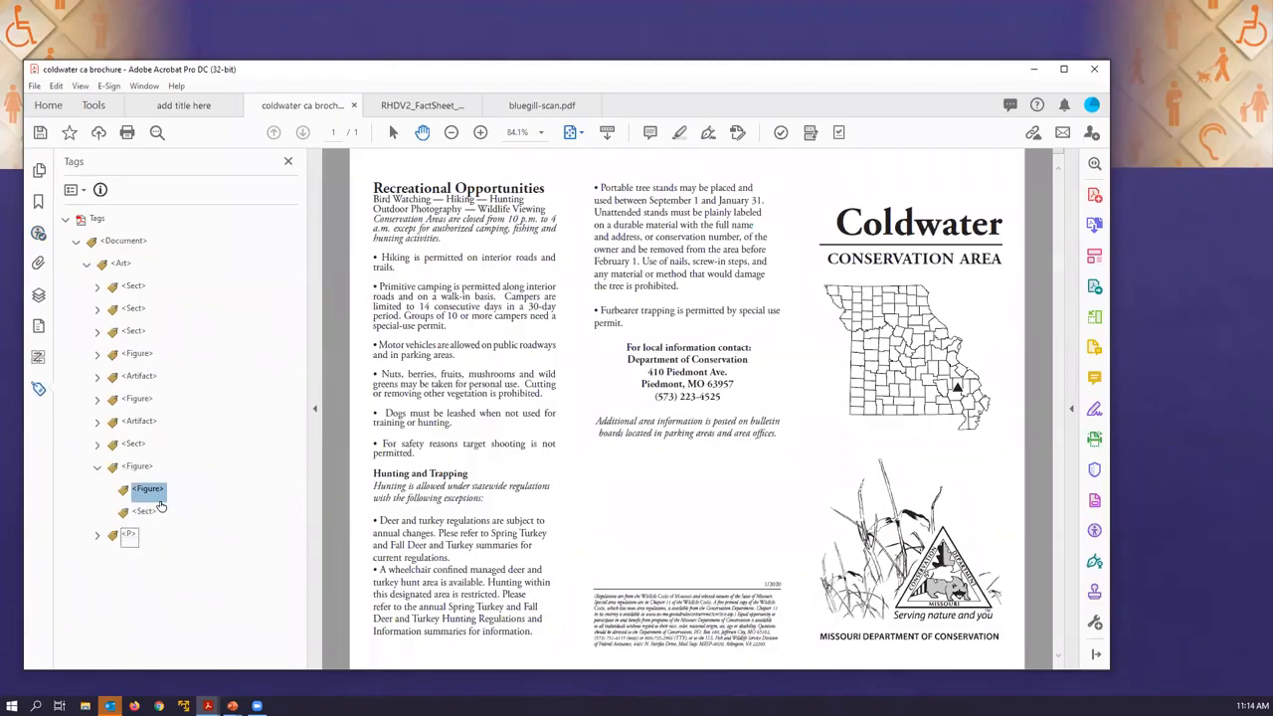
{"action": "right_click", "coordinate": [133, 250]}
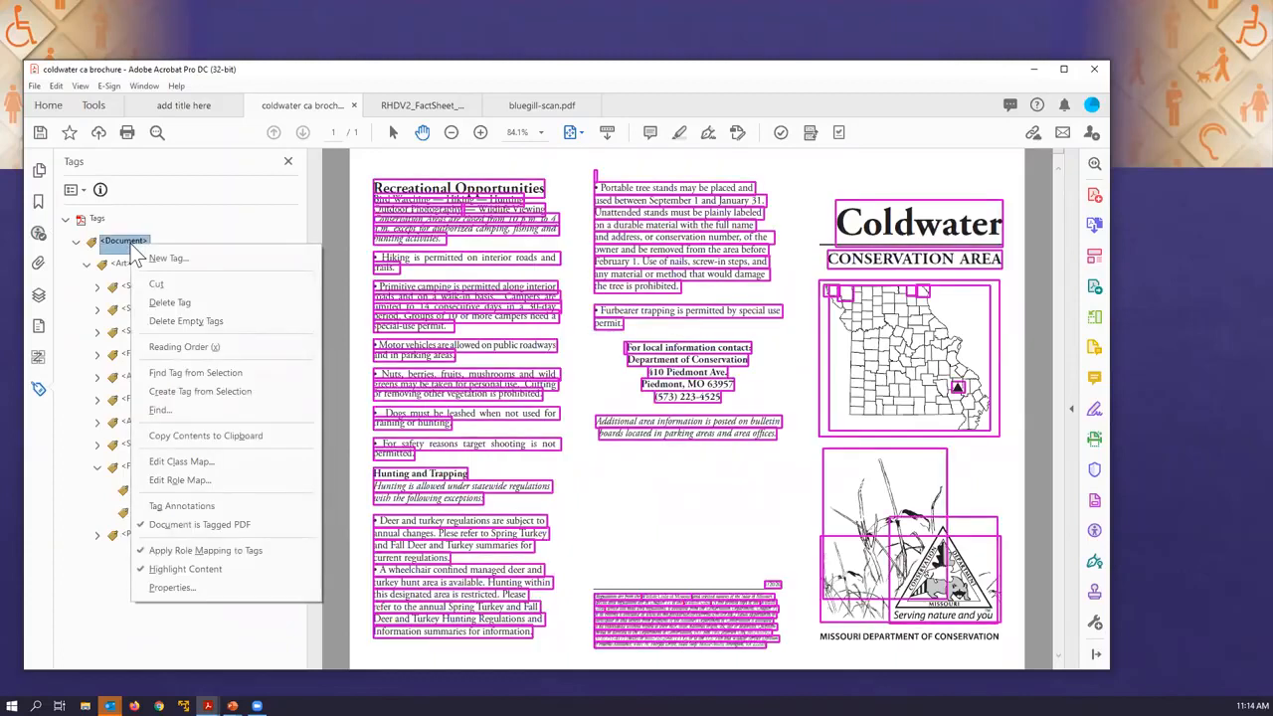
{"action": "left_click", "coordinate": [172, 322]}
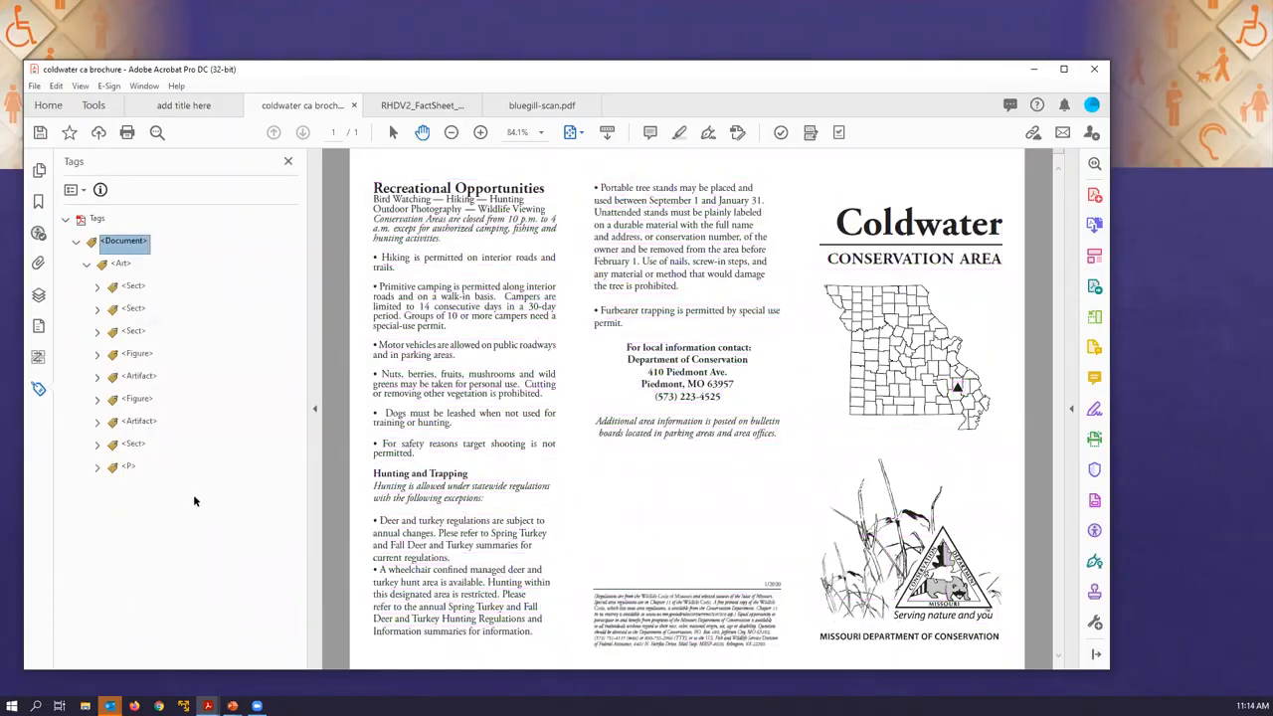
Check the figures' alternate text again in the accessibility results after removing the empty tags.
{"action": "left_click", "coordinate": [38, 234]}
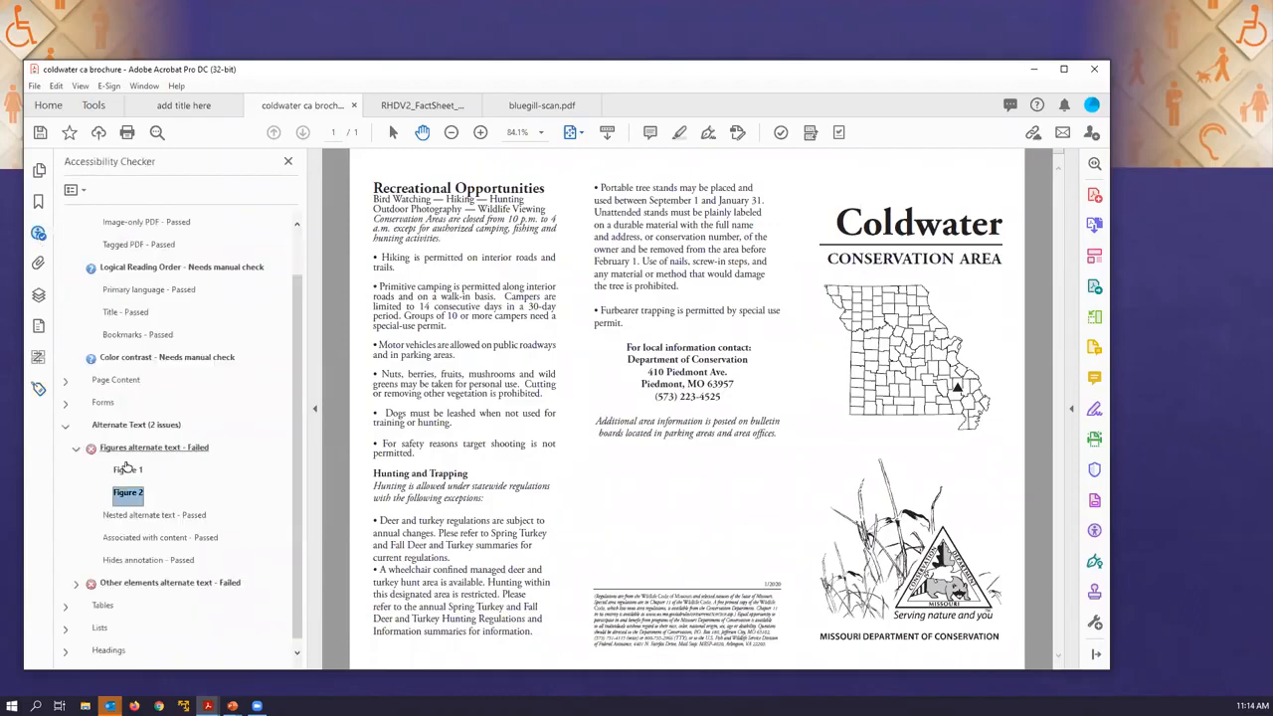
{"action": "right_click", "coordinate": [128, 493]}
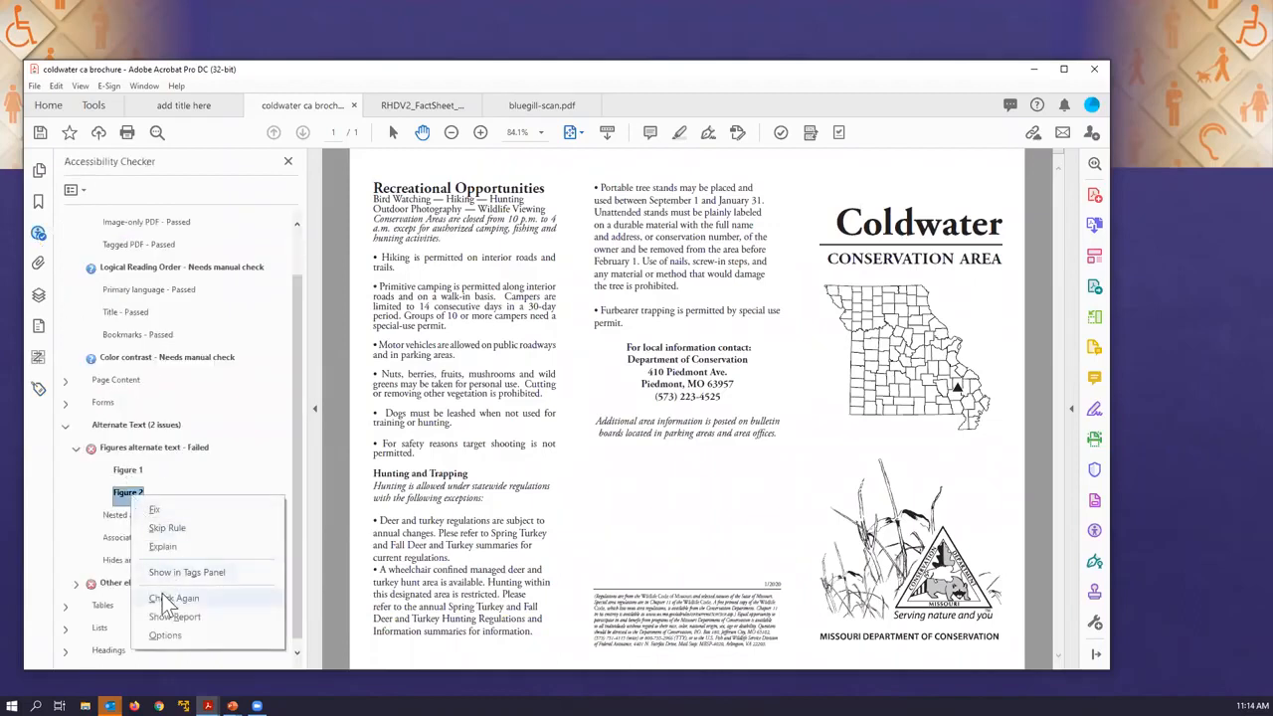
{"action": "left_click", "coordinate": [171, 596]}
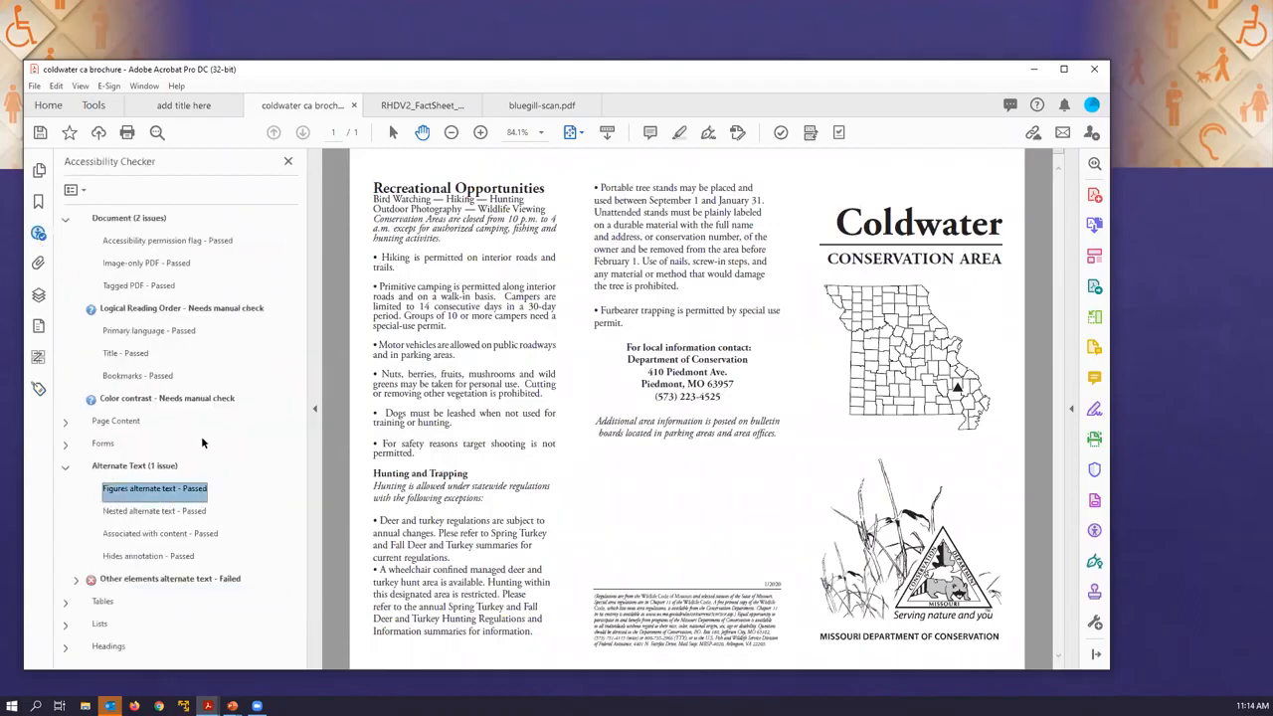
Expand the failed other elements alternate text check and examine which brochure content Element 1 and Element 2 refer to.
{"action": "left_click", "coordinate": [74, 581]}
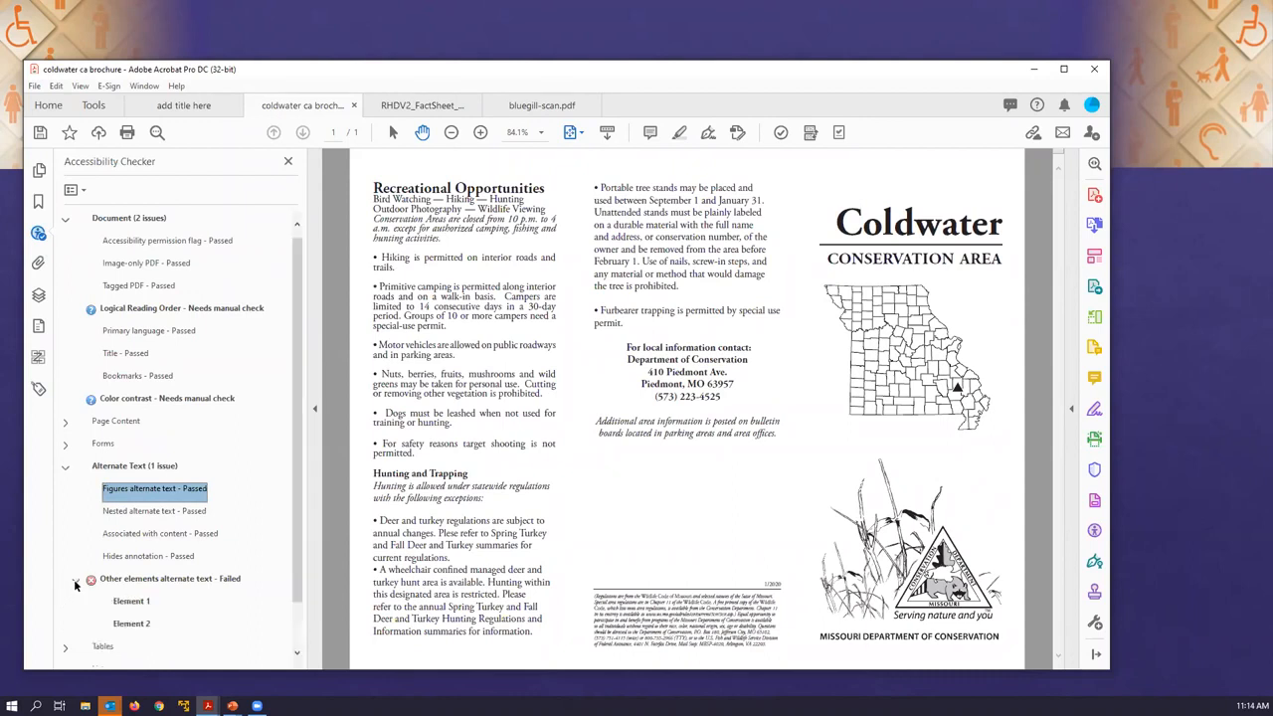
{"action": "scroll", "coordinate": [232, 486], "scroll_direction": "down", "scroll_amount": 1}
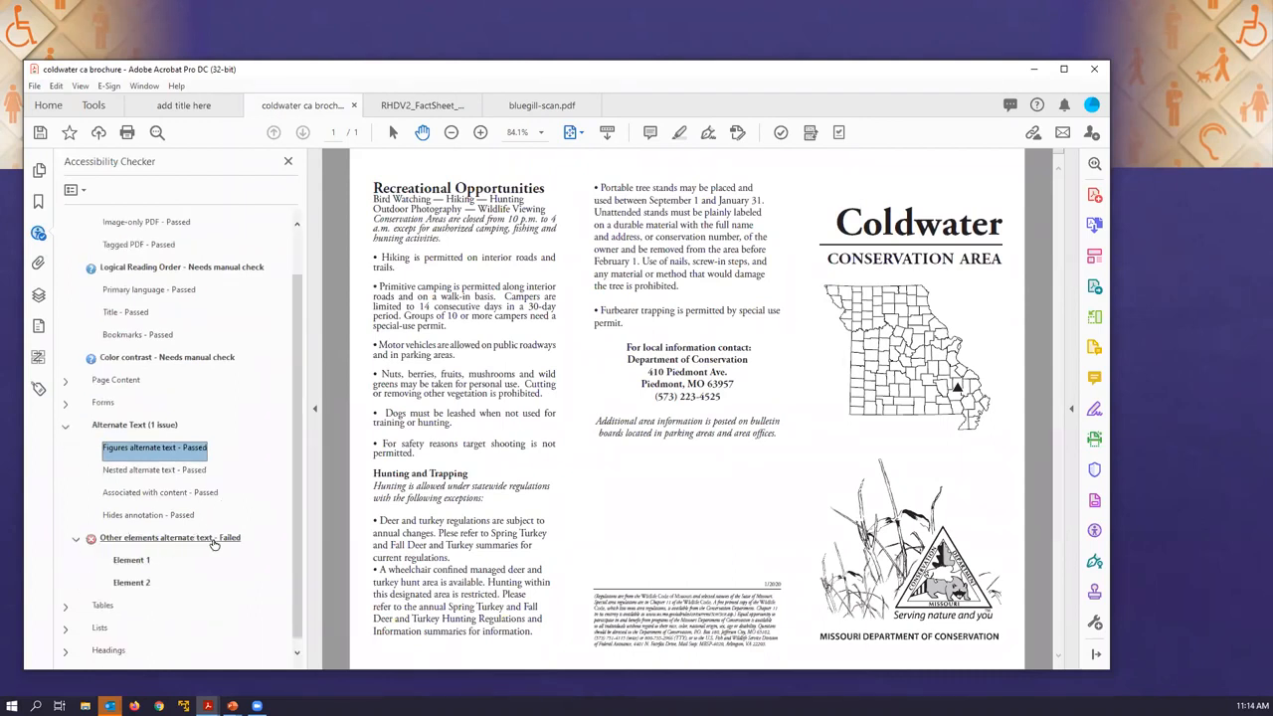
{"action": "left_click", "coordinate": [131, 560]}
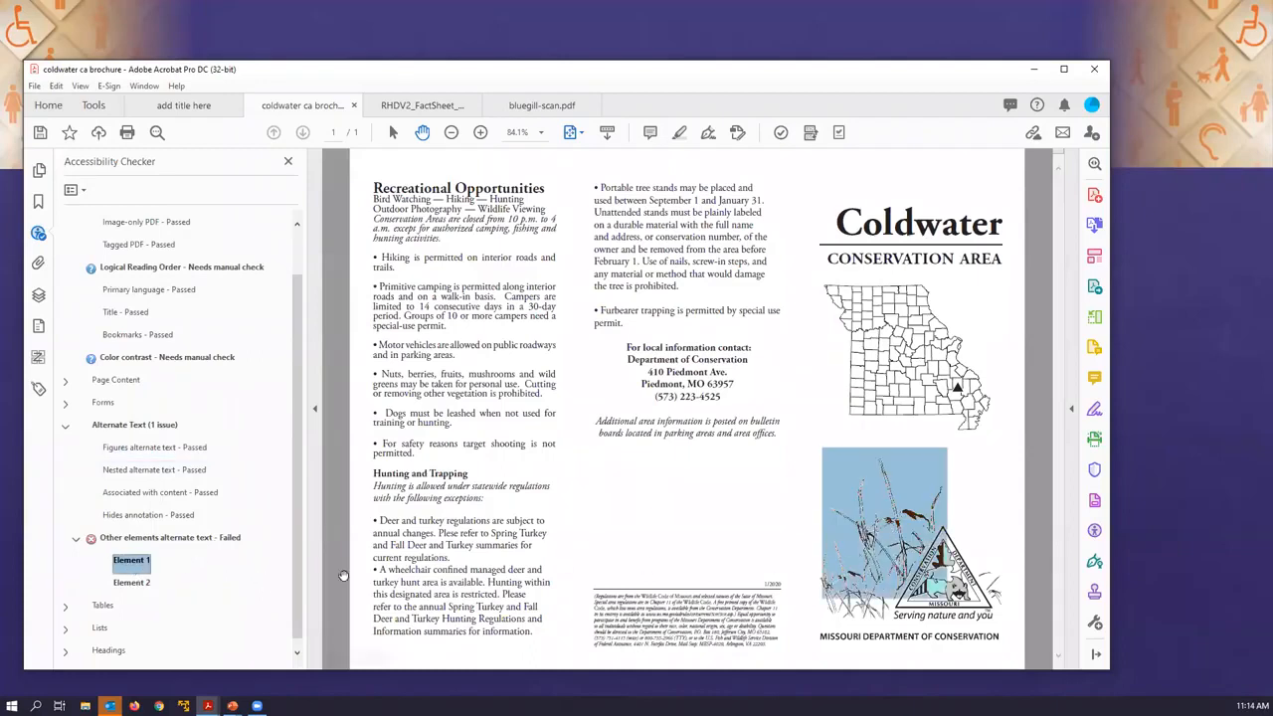
{"action": "left_click", "coordinate": [131, 583]}
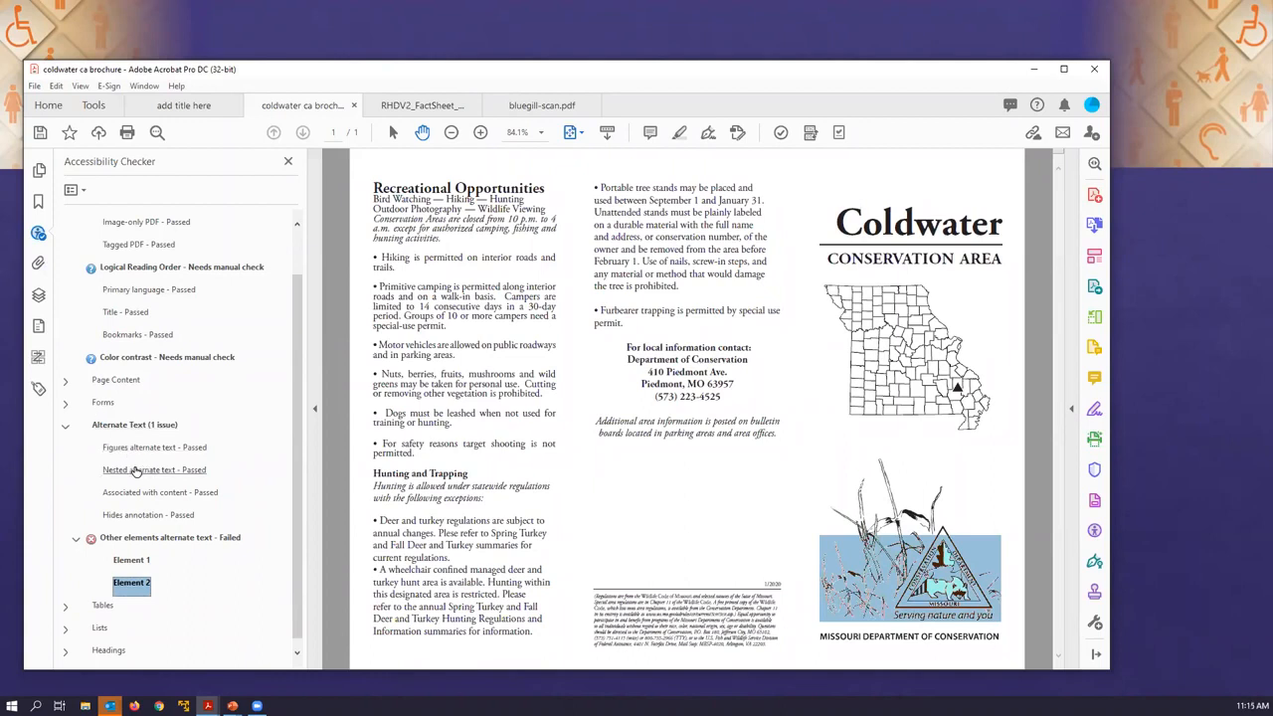
Locate Element 1 in the content structure and convert its <Figure> image container, the tall grass picture, to a Page artifact.
{"action": "right_click", "coordinate": [135, 563]}
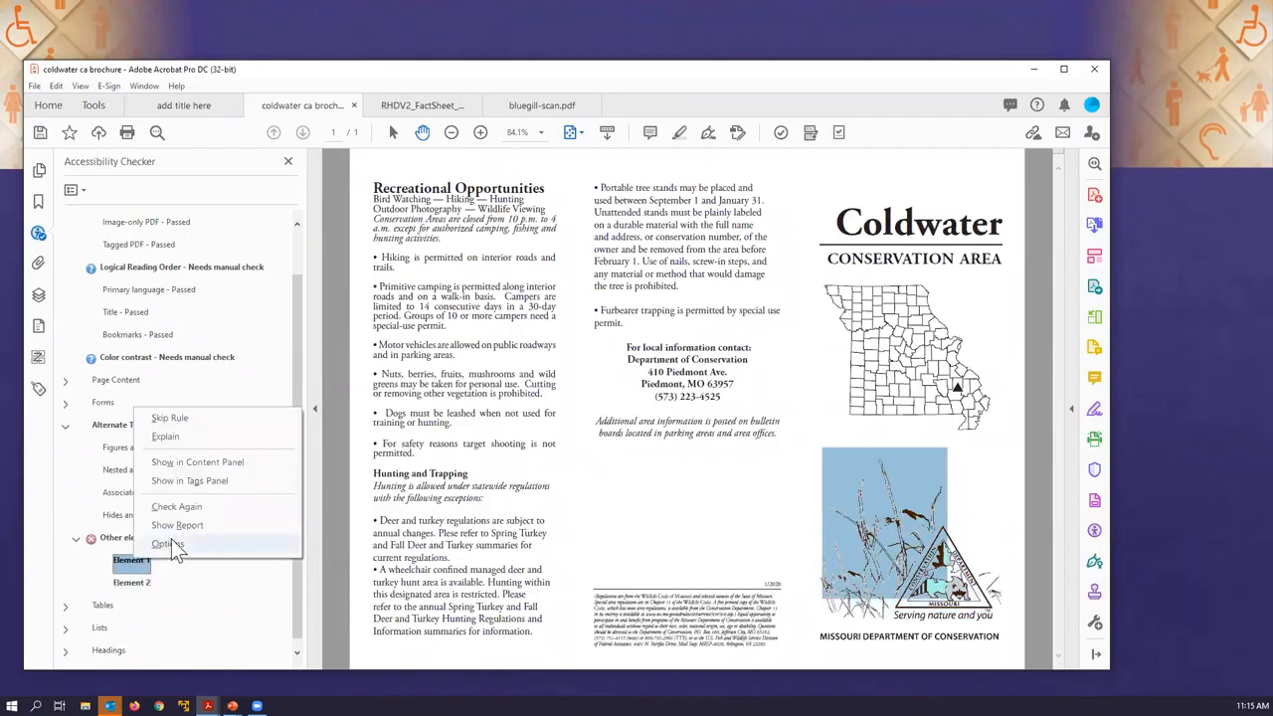
{"action": "left_click", "coordinate": [180, 462]}
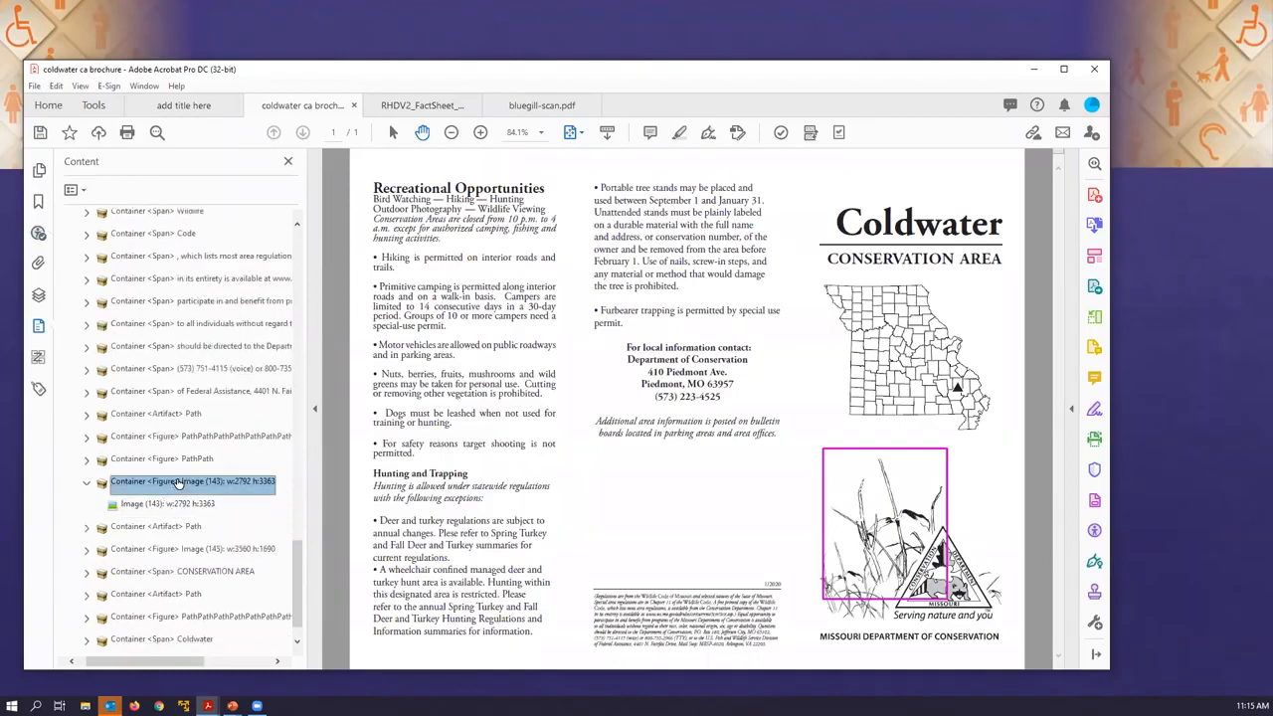
{"action": "right_click", "coordinate": [182, 480]}
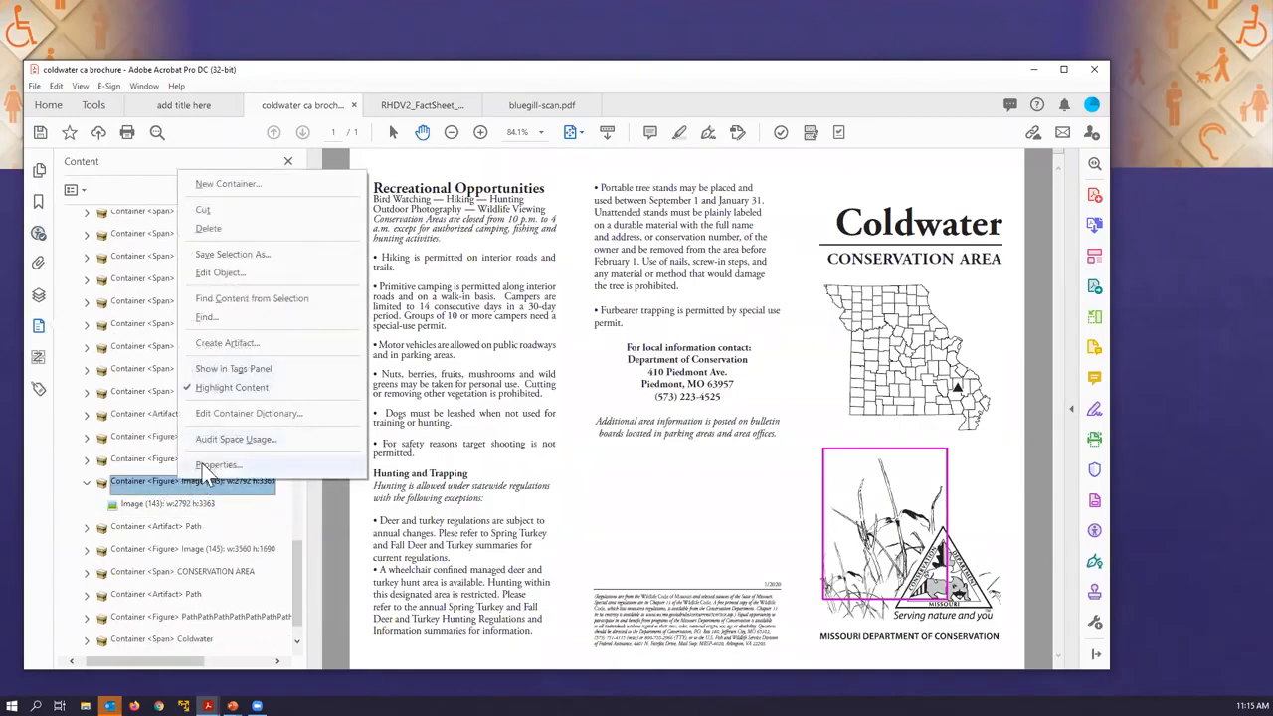
{"action": "left_click", "coordinate": [234, 343]}
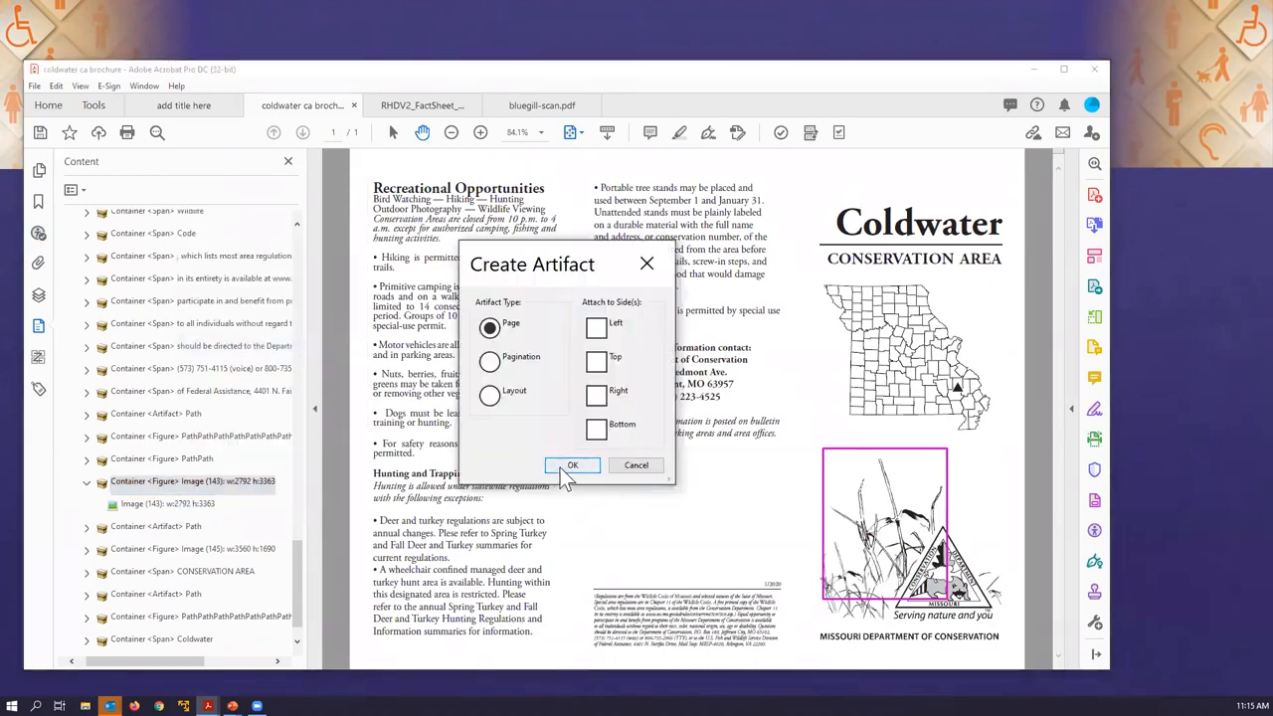
{"action": "left_click", "coordinate": [572, 464]}
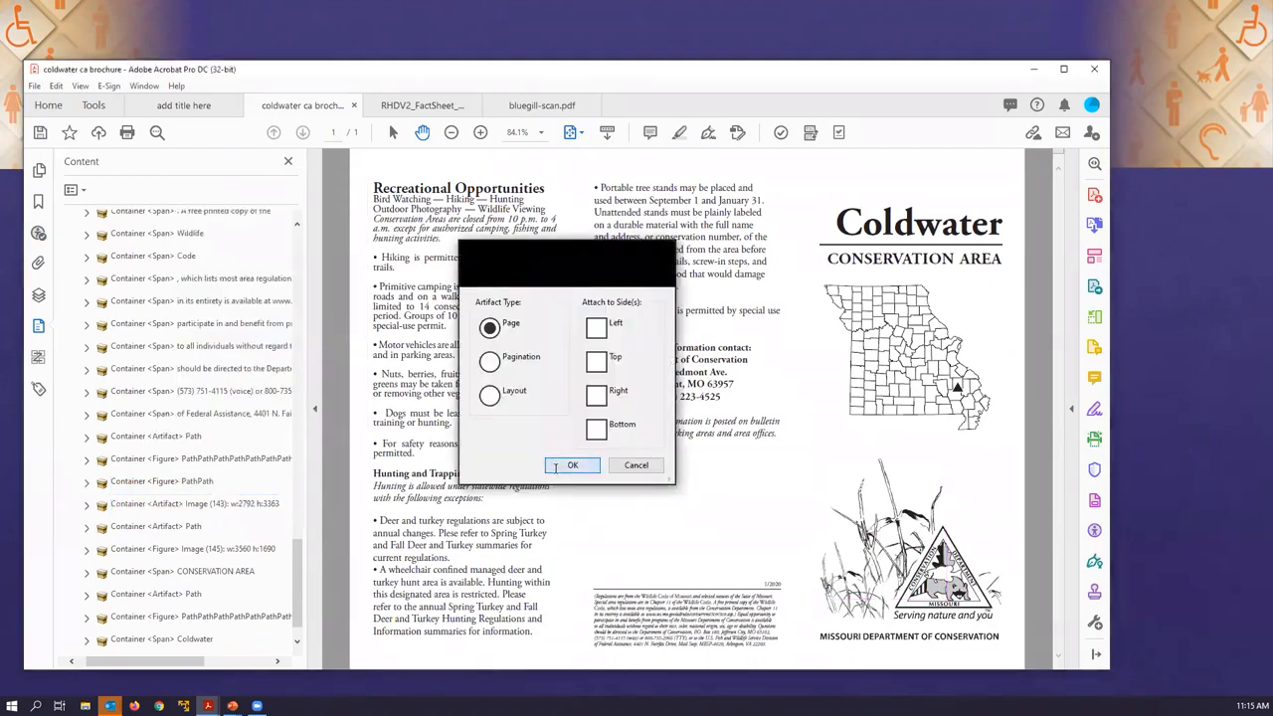
{"action": "left_click", "coordinate": [172, 505]}
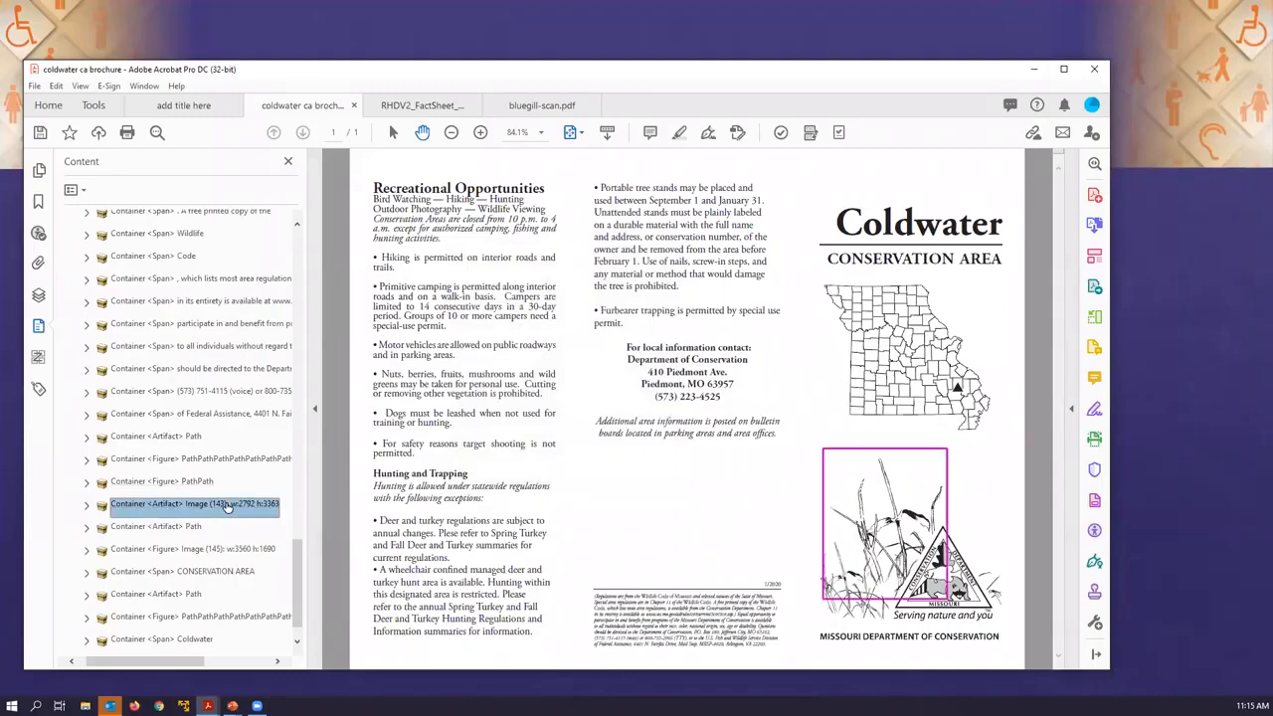
Convert the <Figure> container of Image (145), the wide grass picture behind the logo, to a Page artifact.
{"action": "left_click", "coordinate": [175, 550]}
{"action": "right_click", "coordinate": [184, 554]}
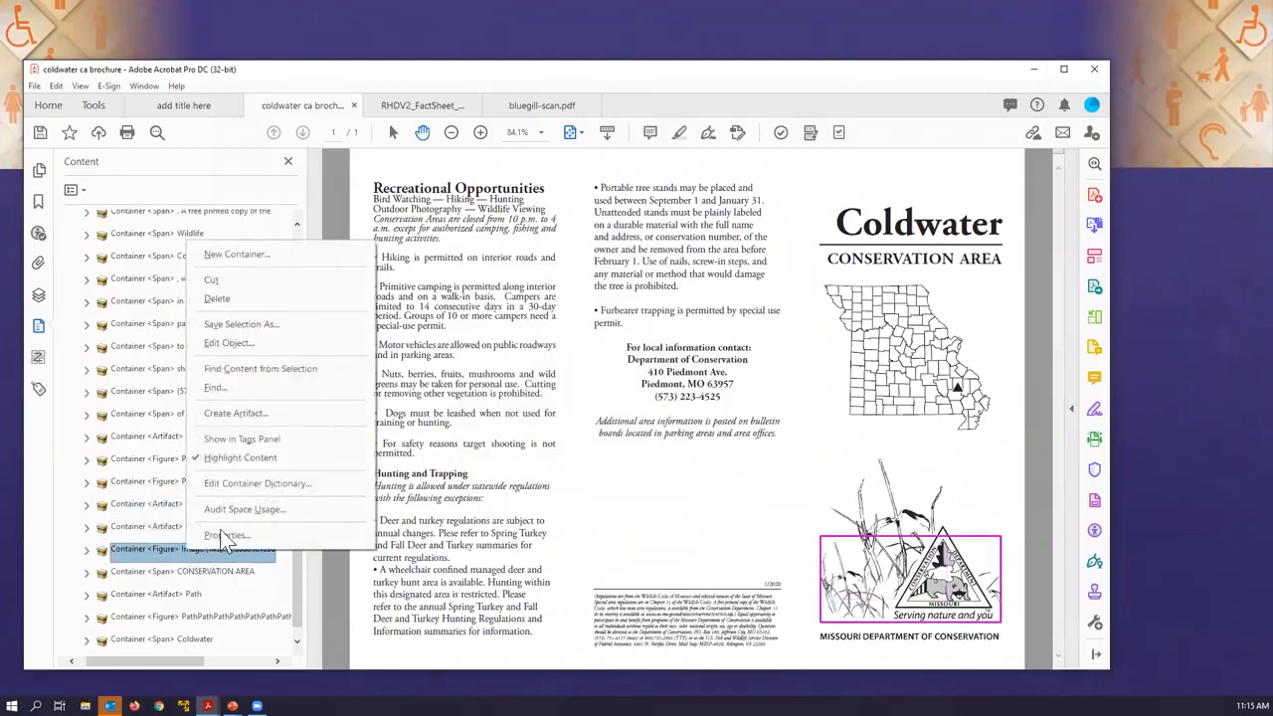
{"action": "left_click", "coordinate": [230, 416]}
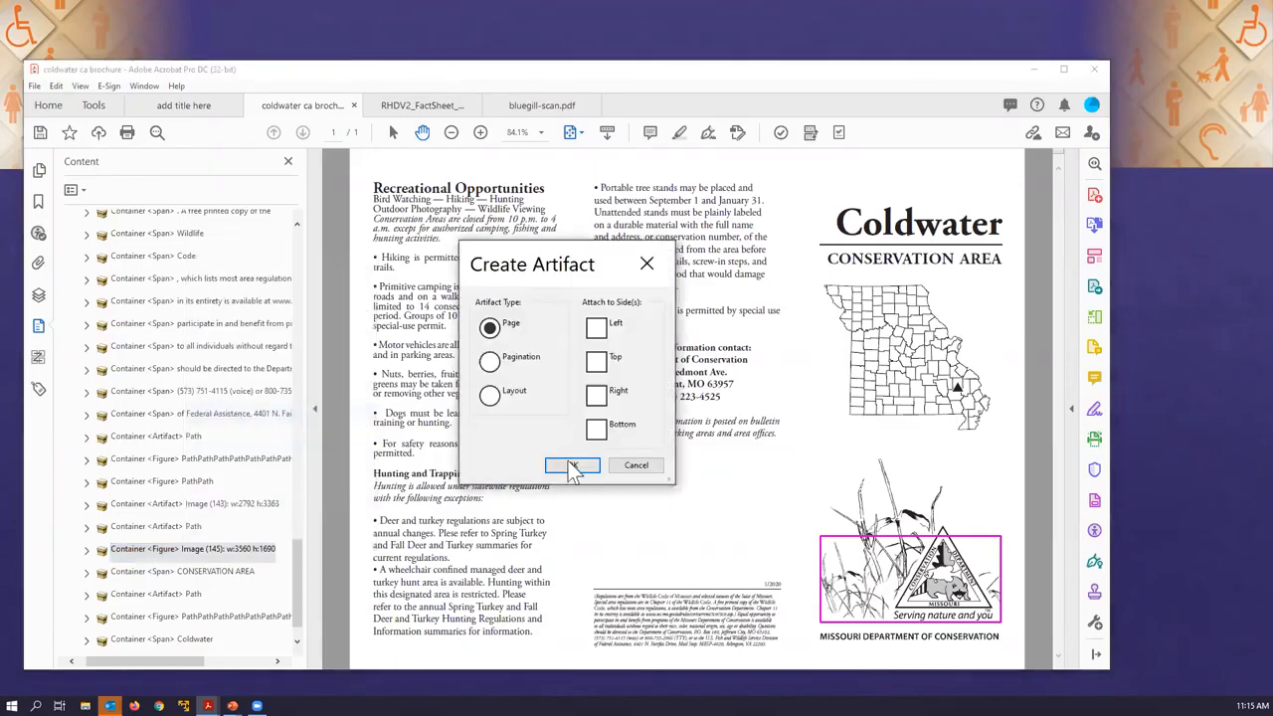
{"action": "left_click", "coordinate": [576, 463]}
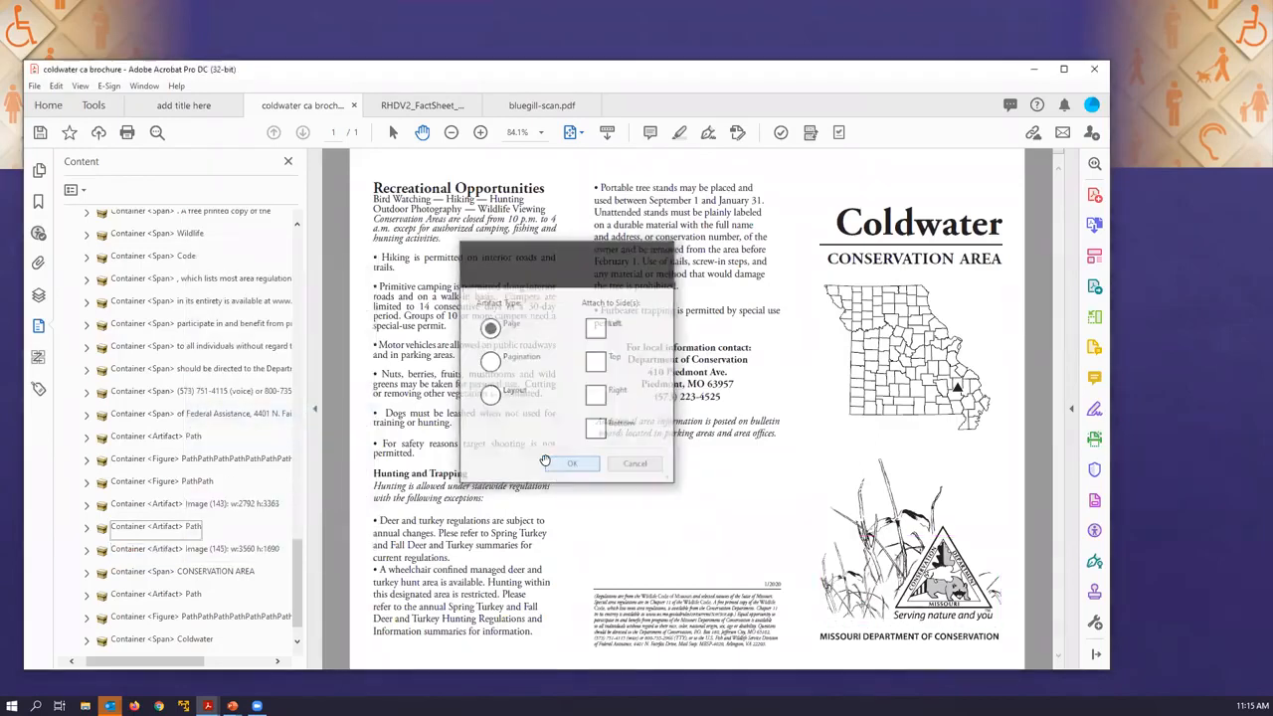
Return to the accessibility results and rerun the other elements alternate text check from Element 1.
{"action": "left_click", "coordinate": [38, 233]}
{"action": "right_click", "coordinate": [159, 559]}
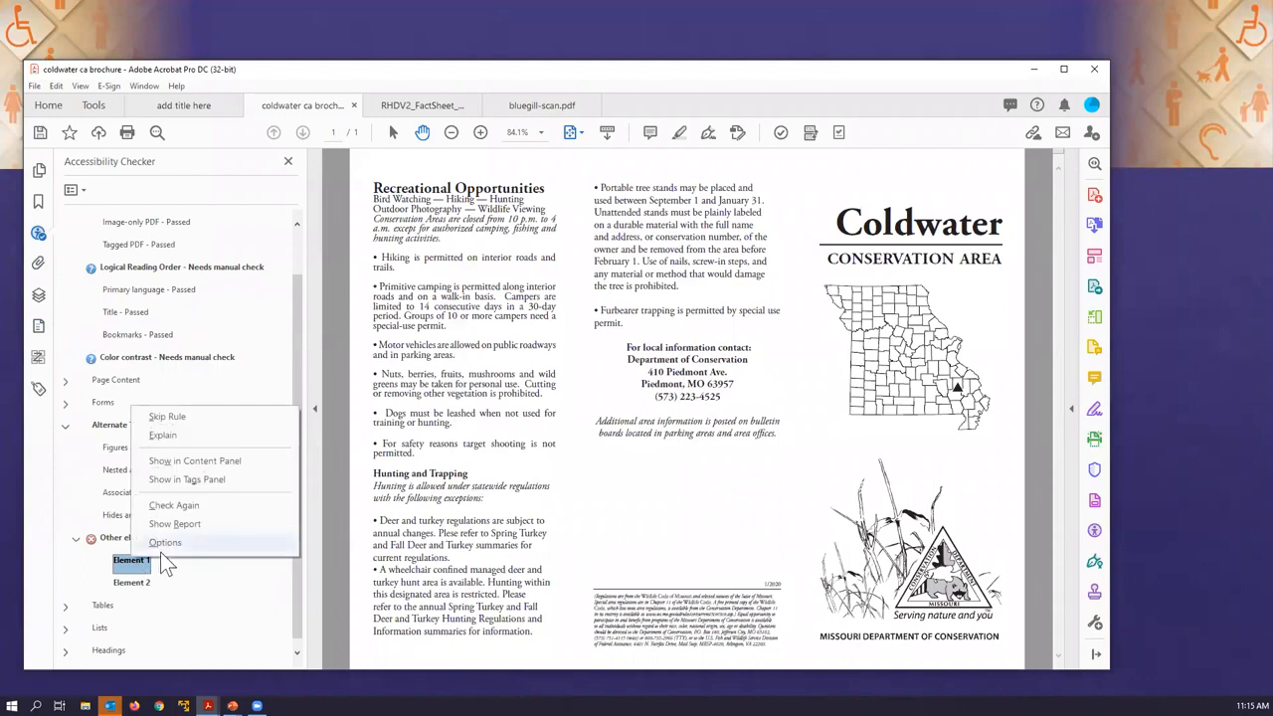
{"action": "left_click", "coordinate": [174, 505]}
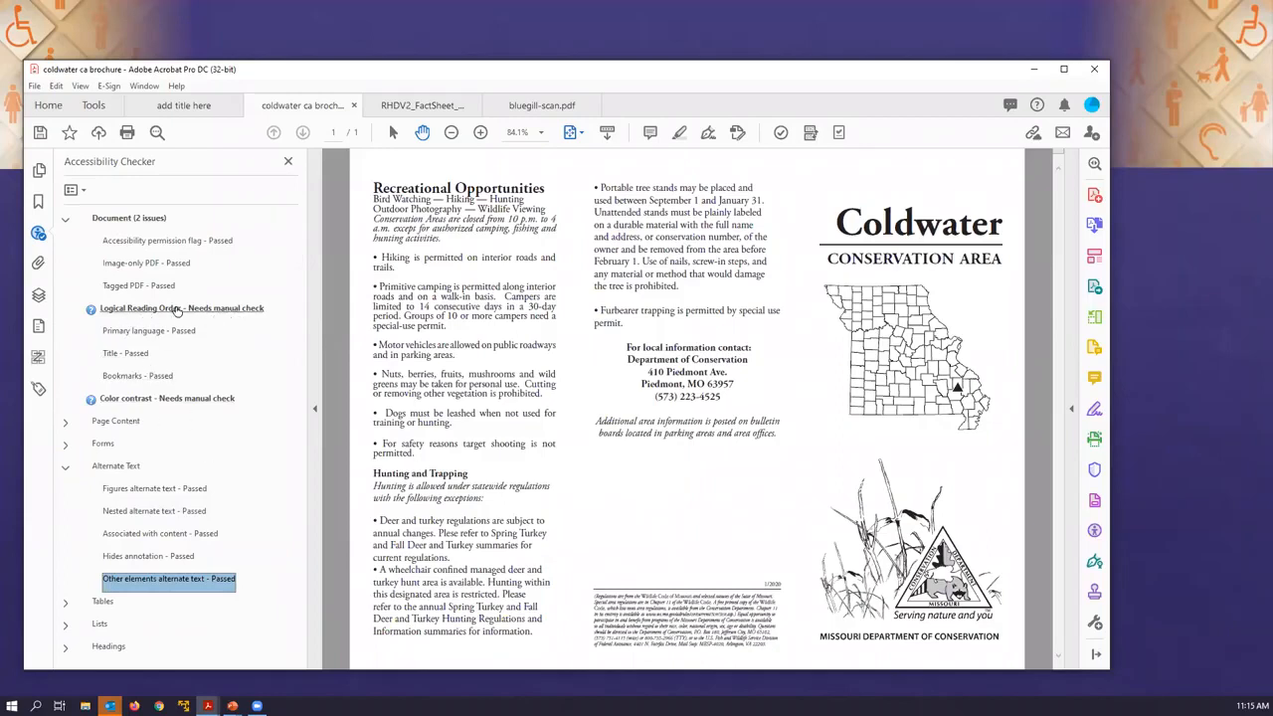
Find the "Coldwater" title's <P> tag in the first <Sect> of the tag tree and change its type to Heading Level 1.
{"action": "left_click", "coordinate": [36, 389]}
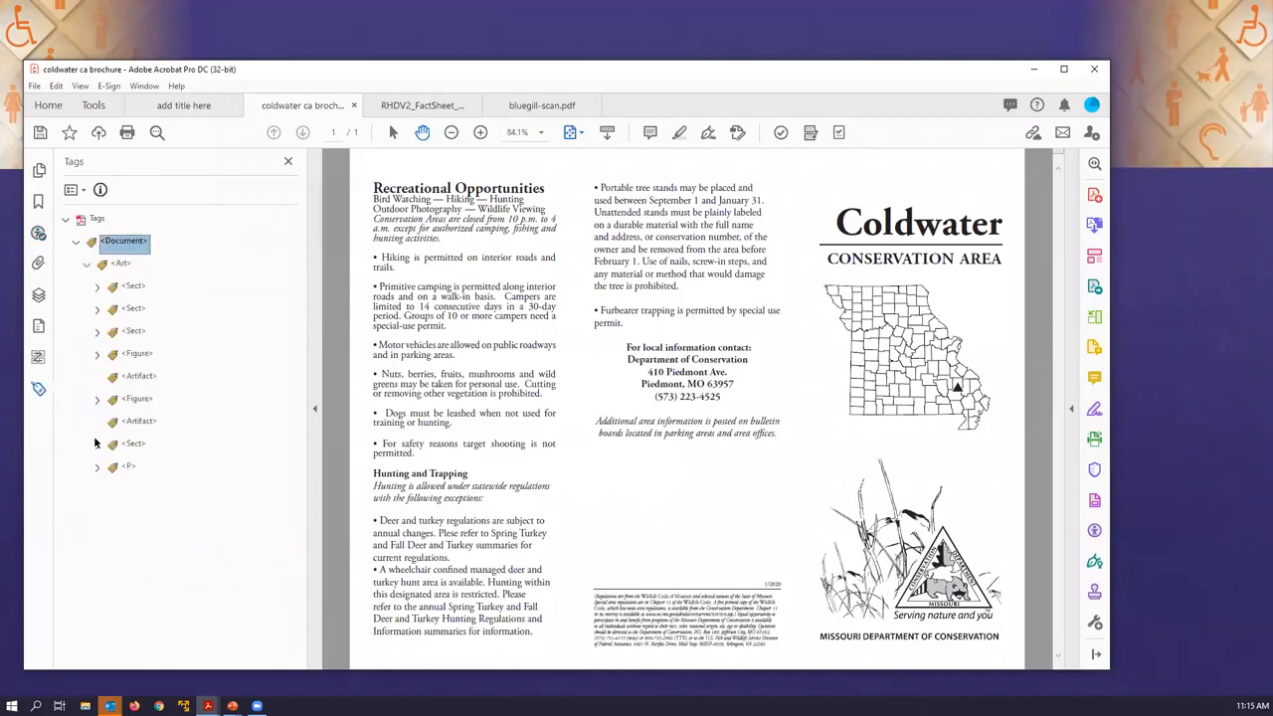
{"action": "left_click", "coordinate": [96, 286]}
{"action": "left_click", "coordinate": [139, 309]}
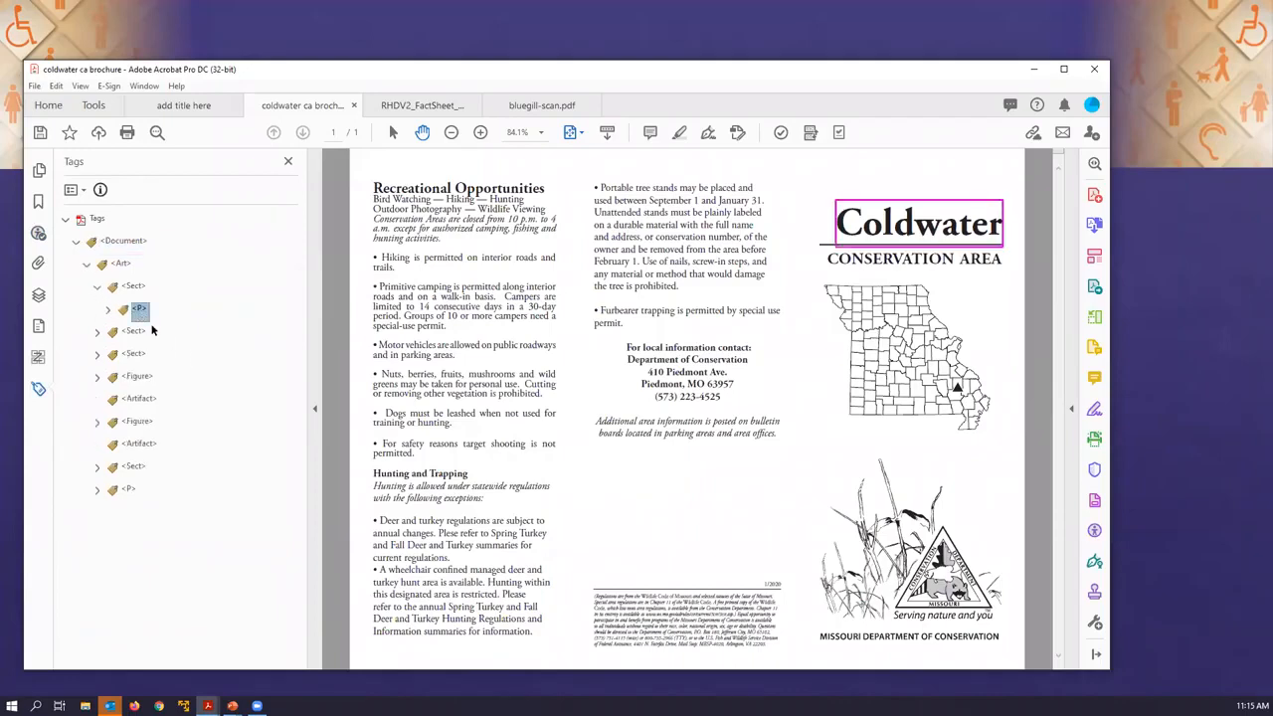
{"action": "right_click", "coordinate": [141, 311]}
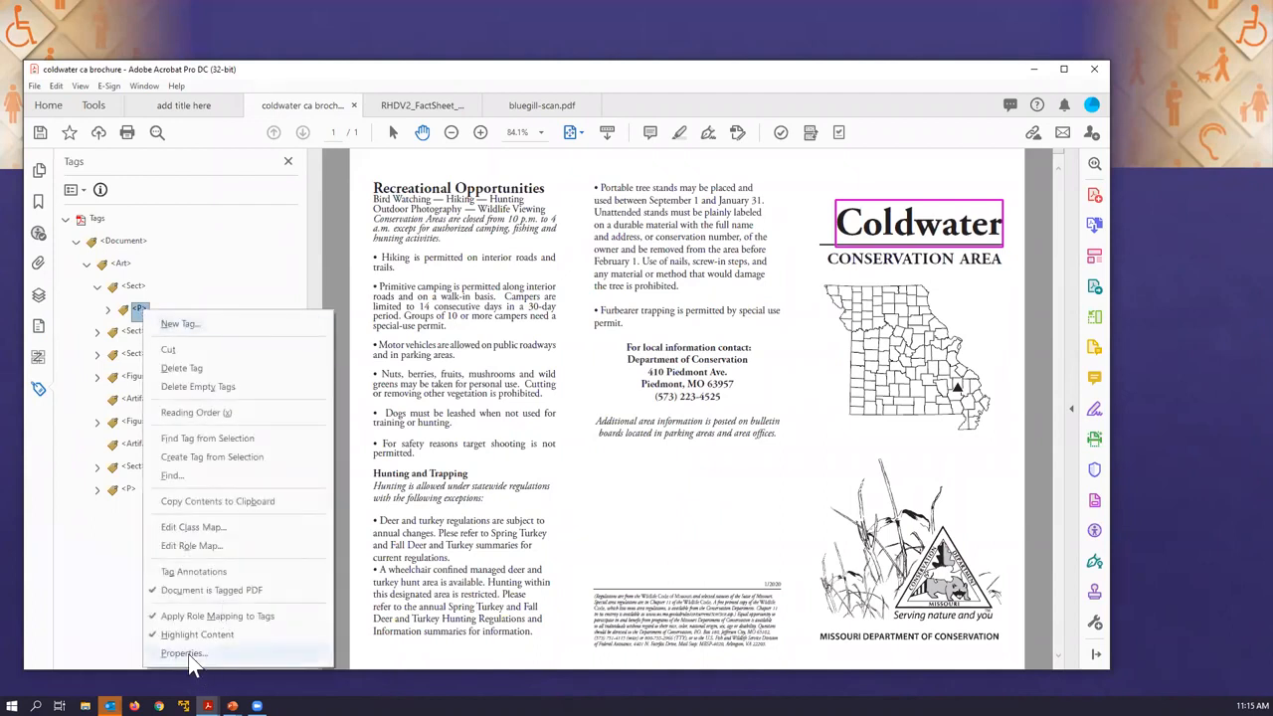
{"action": "left_click", "coordinate": [189, 656]}
{"action": "left_click", "coordinate": [1207, 450]}
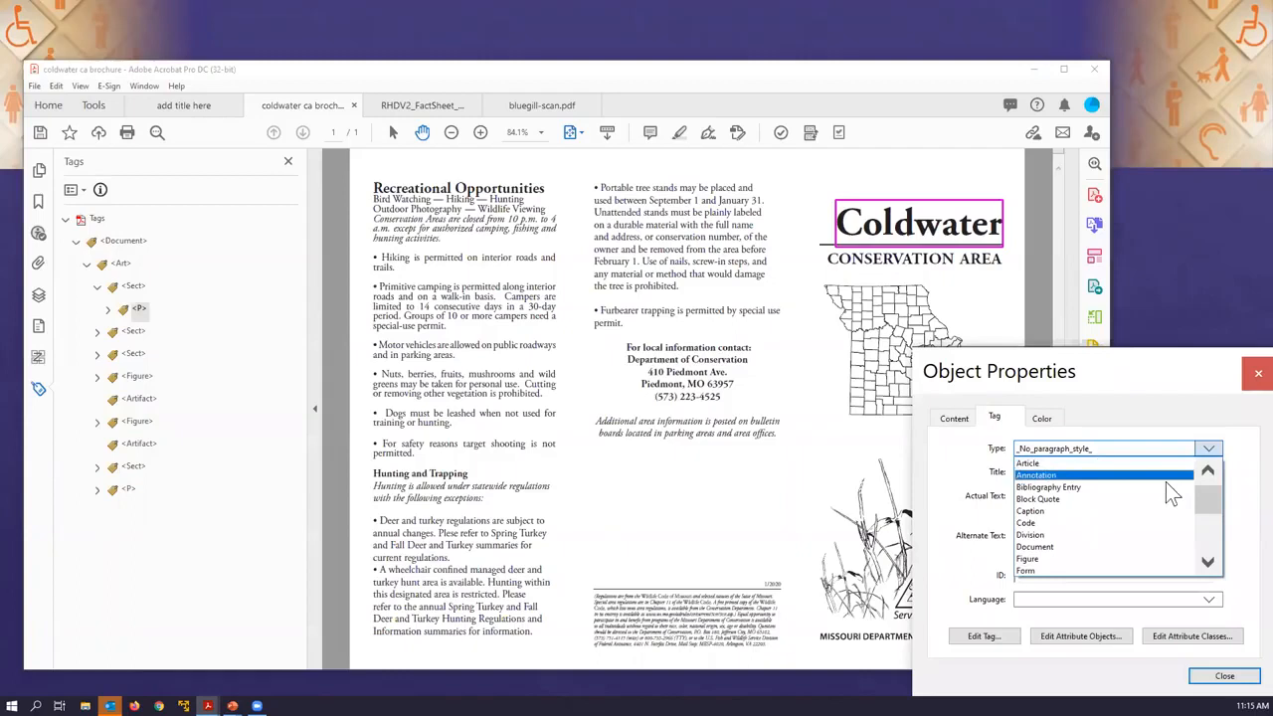
{"action": "scroll", "coordinate": [1105, 536], "scroll_direction": "down", "scroll_amount": 3}
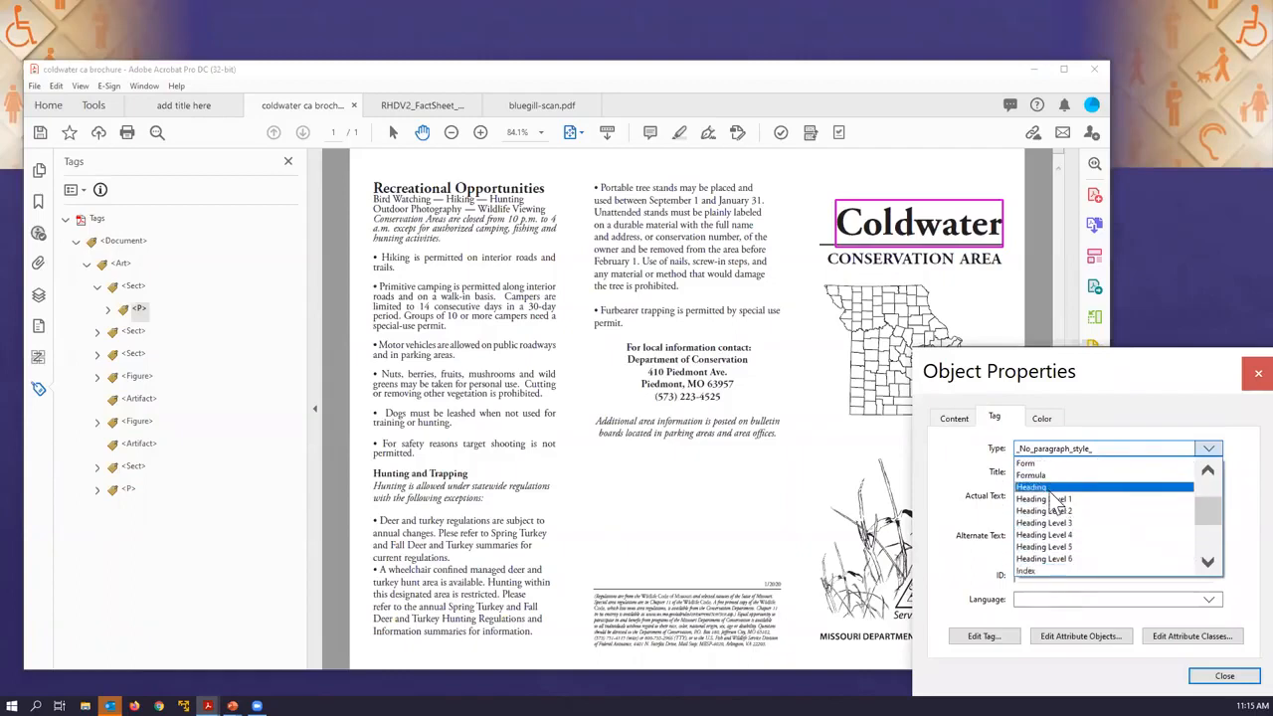
{"action": "left_click", "coordinate": [1050, 499]}
Move the "CONSERVATION AREA" <Span> tag into the "Coldwater" <H1> tag after its existing <Span>, and check what text the heading covers.
{"action": "left_click", "coordinate": [143, 333]}
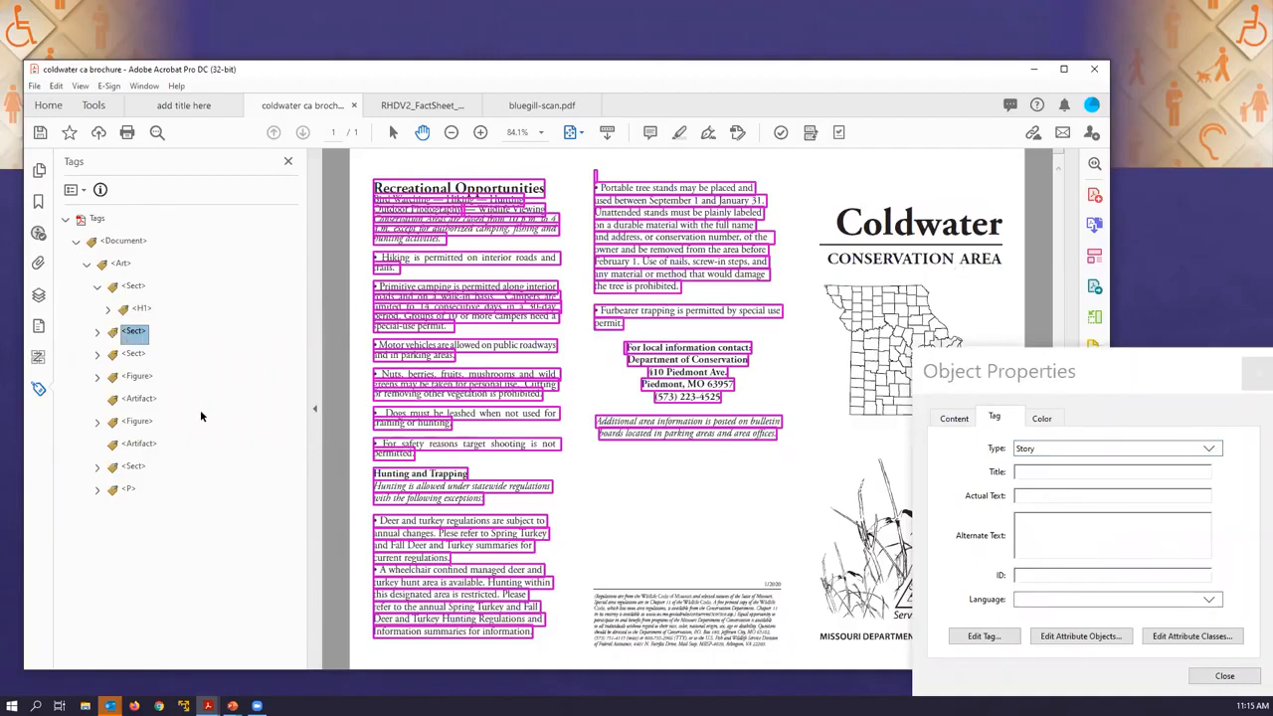
{"action": "left_click", "coordinate": [135, 354]}
{"action": "left_click", "coordinate": [96, 353]}
{"action": "left_click", "coordinate": [106, 376]}
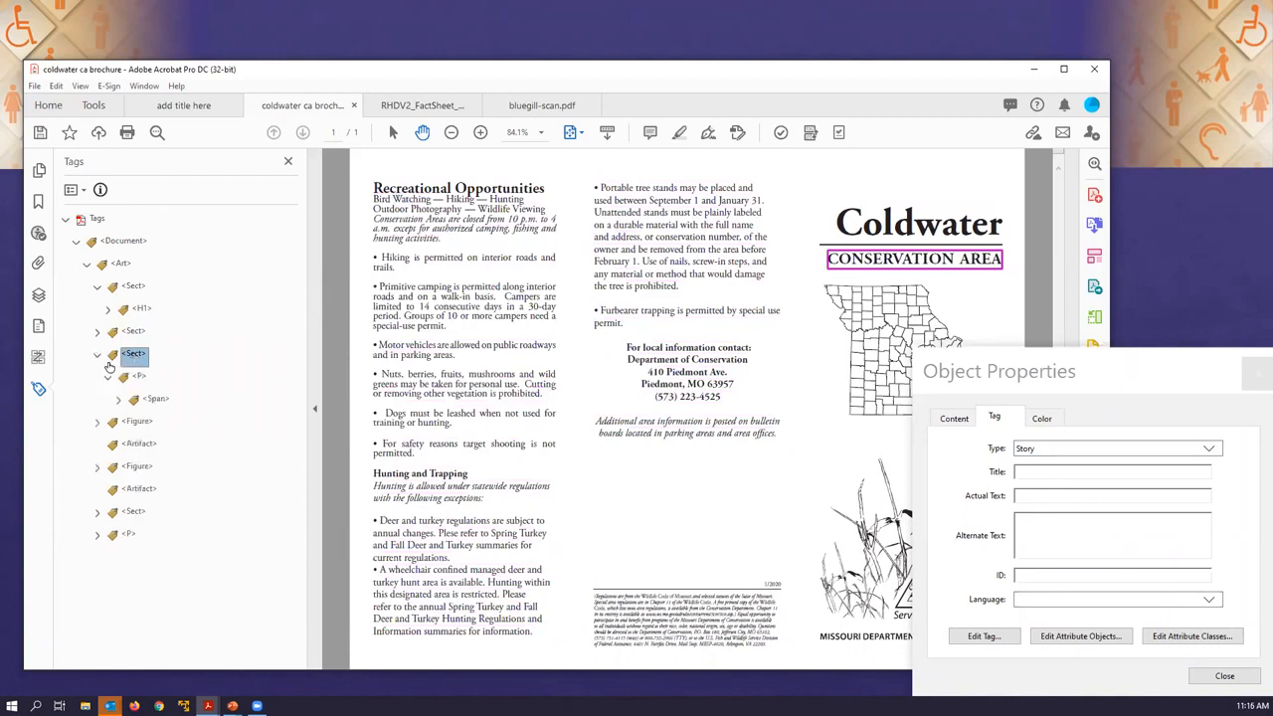
{"action": "left_click", "coordinate": [107, 308]}
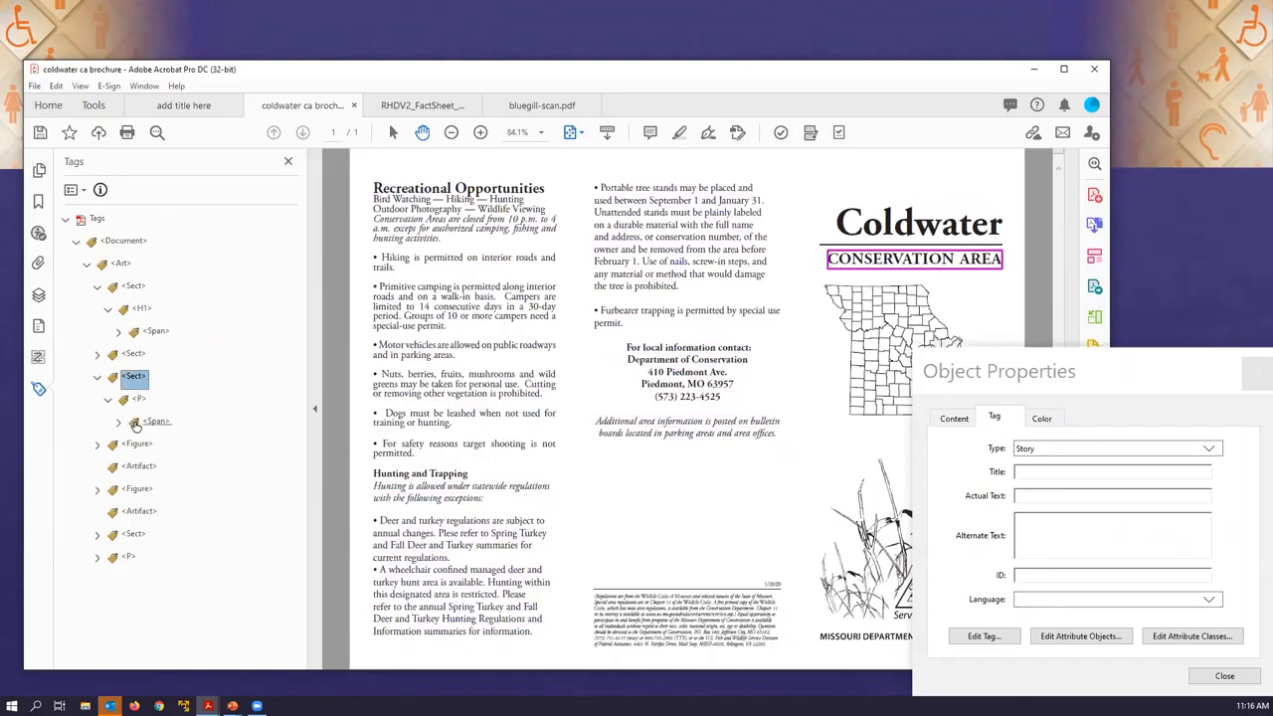
{"action": "left_click_drag", "start_coordinate": [136, 423], "coordinate": [118, 336]}
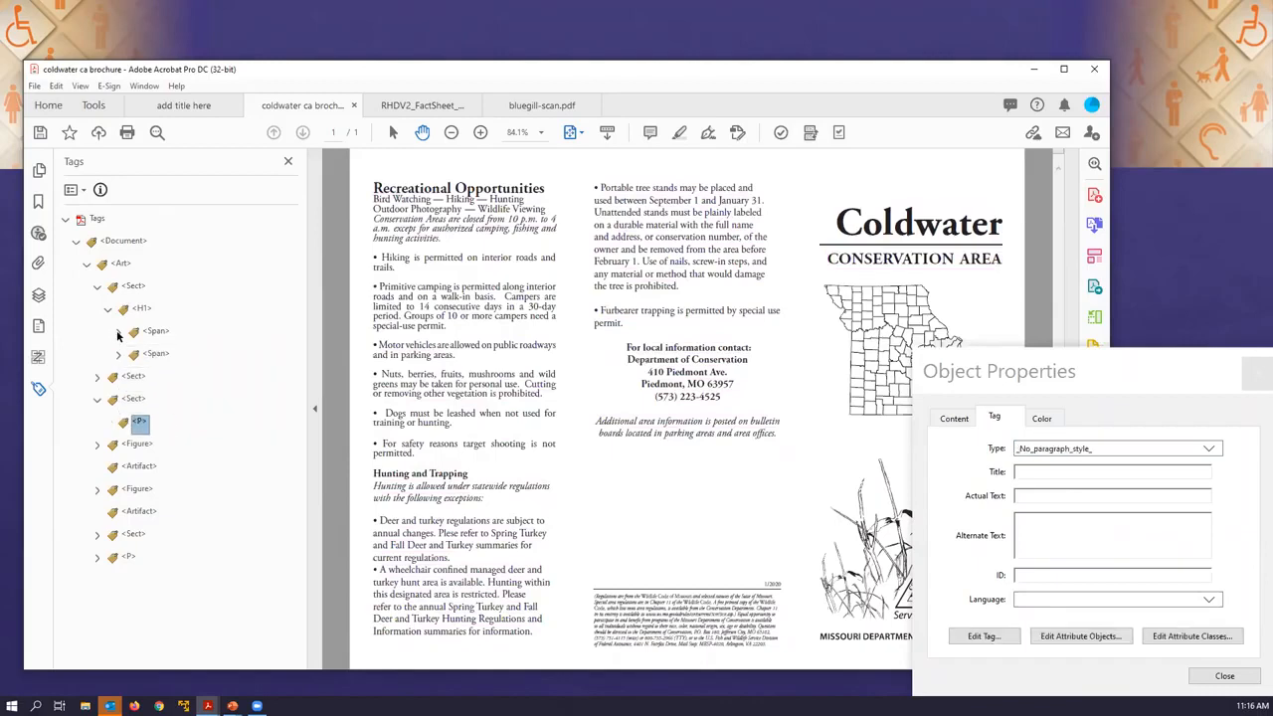
{"action": "left_click", "coordinate": [141, 308]}
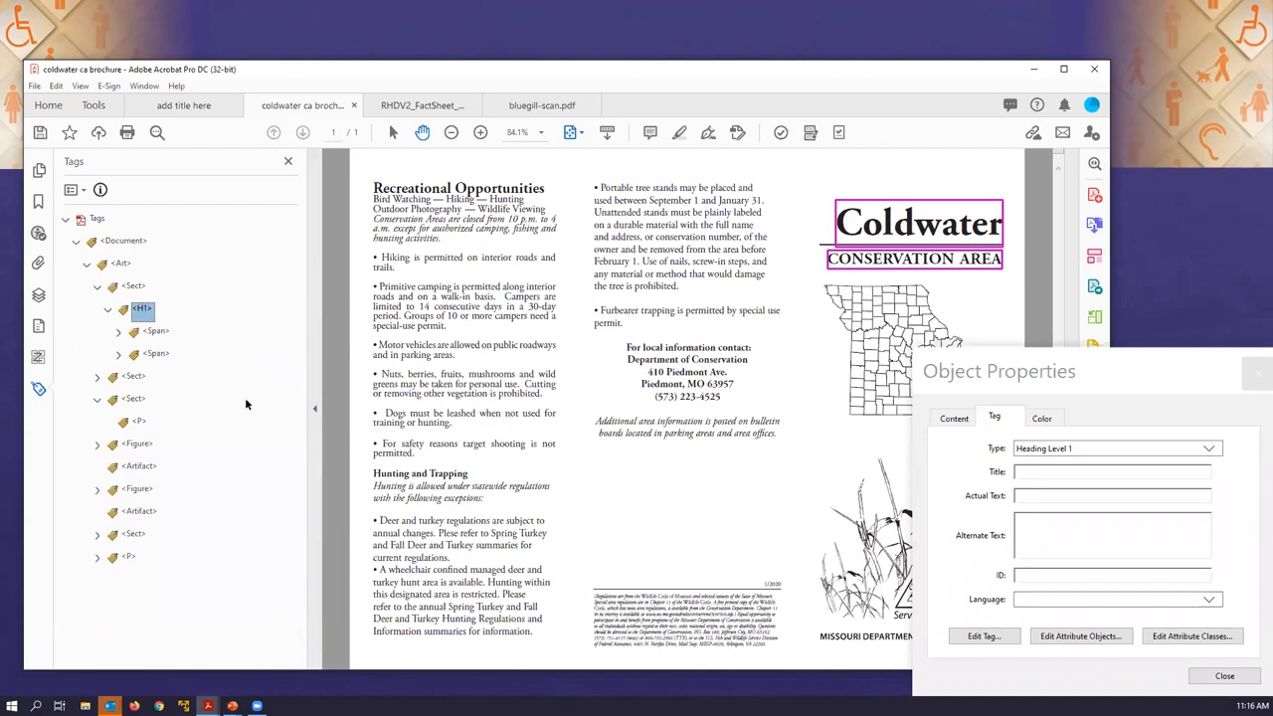
Move both <Figure> tags from directly under <Art> into the first <Sect>, placing them in order after the <H1> tag.
{"action": "left_click", "coordinate": [138, 446]}
{"action": "left_click_drag", "start_coordinate": [144, 464], "coordinate": [93, 312]}
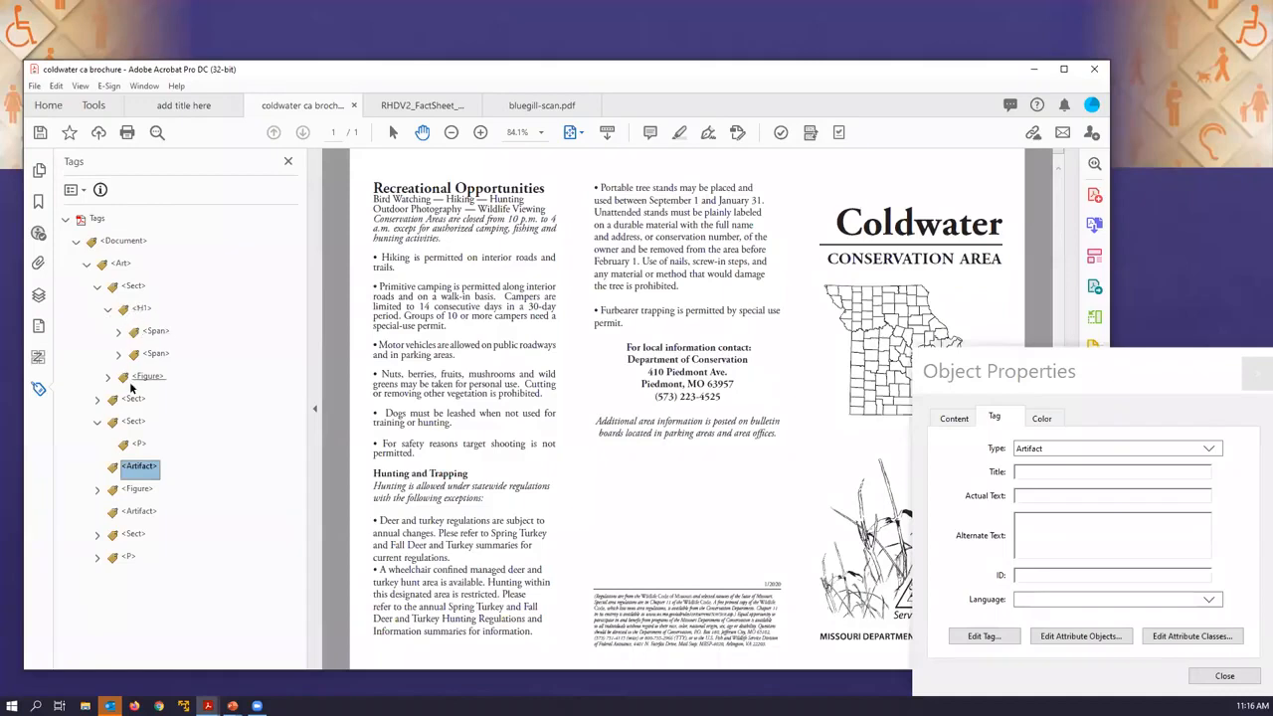
{"action": "left_click", "coordinate": [137, 489]}
{"action": "left_click", "coordinate": [1029, 372]}
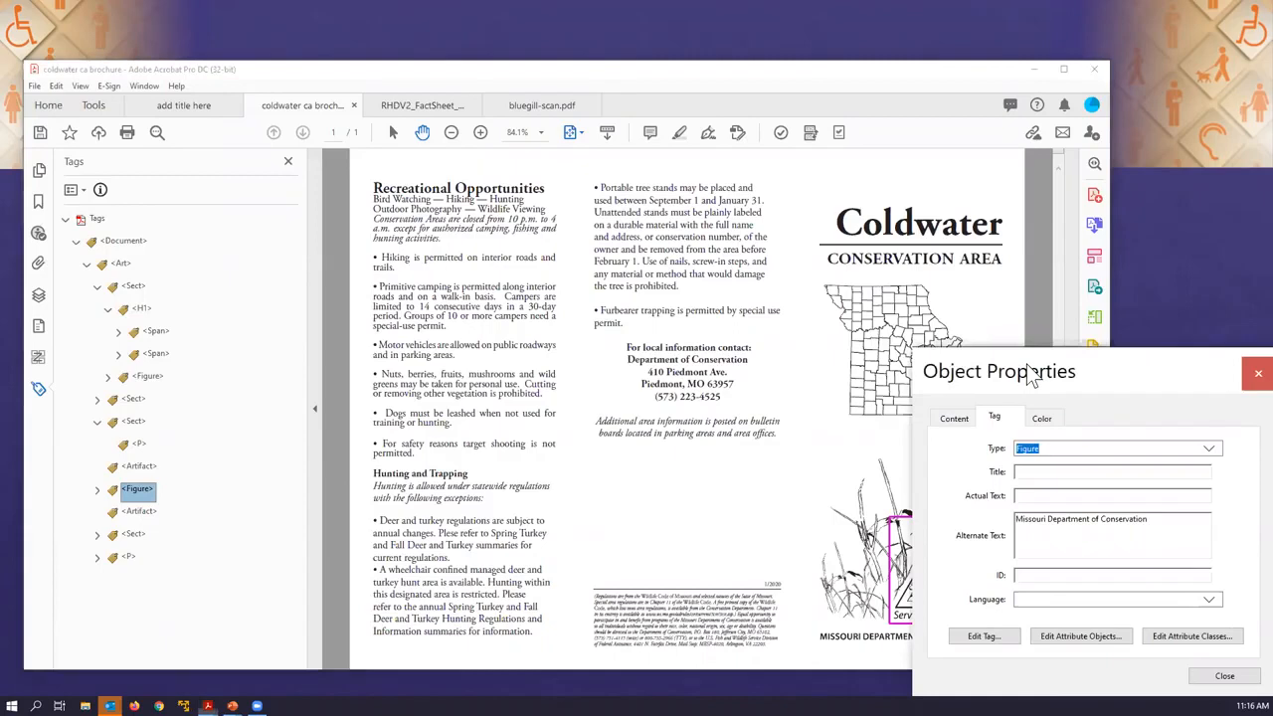
{"action": "left_click_drag", "start_coordinate": [1029, 372], "coordinate": [1145, 386]}
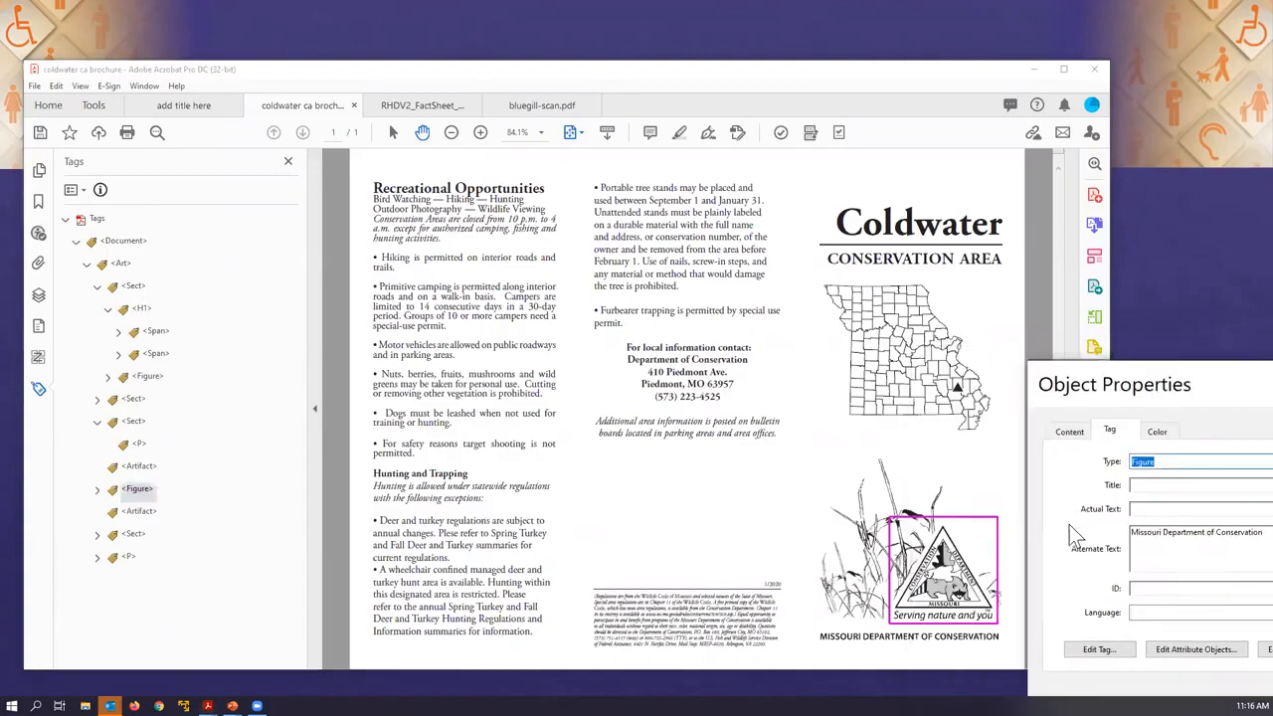
{"action": "left_click", "coordinate": [131, 537]}
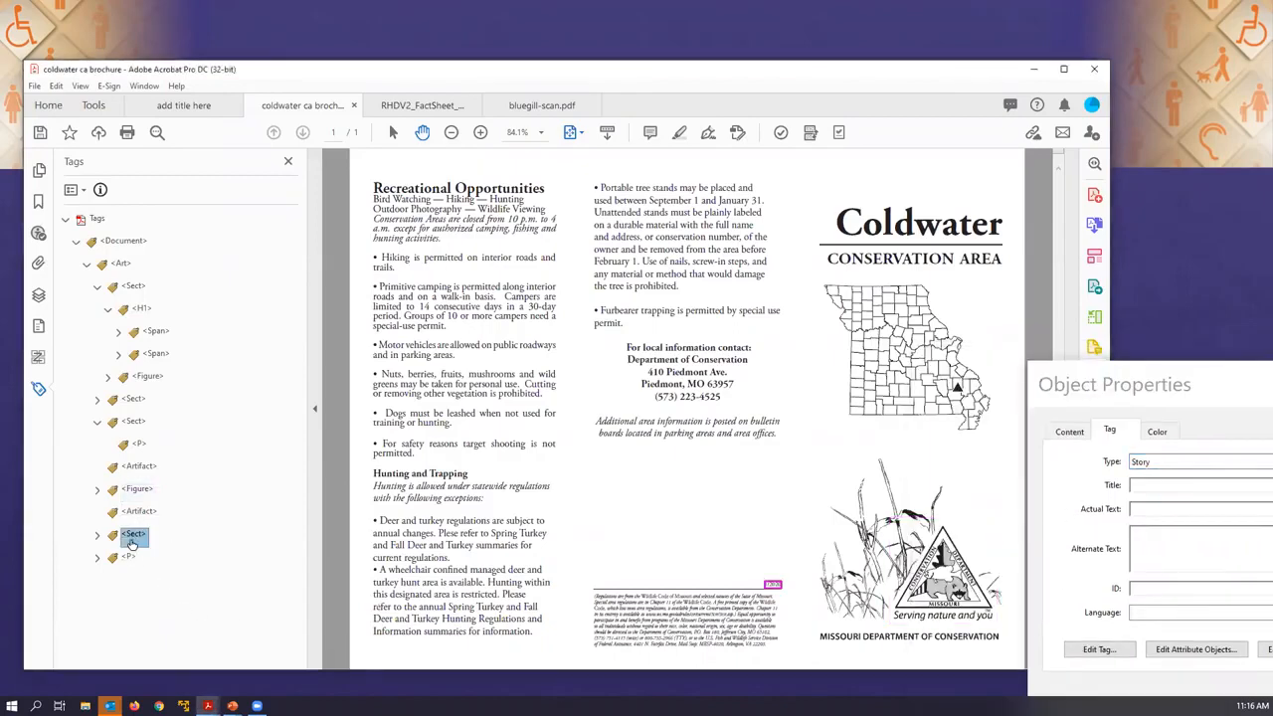
{"action": "left_click", "coordinate": [138, 445]}
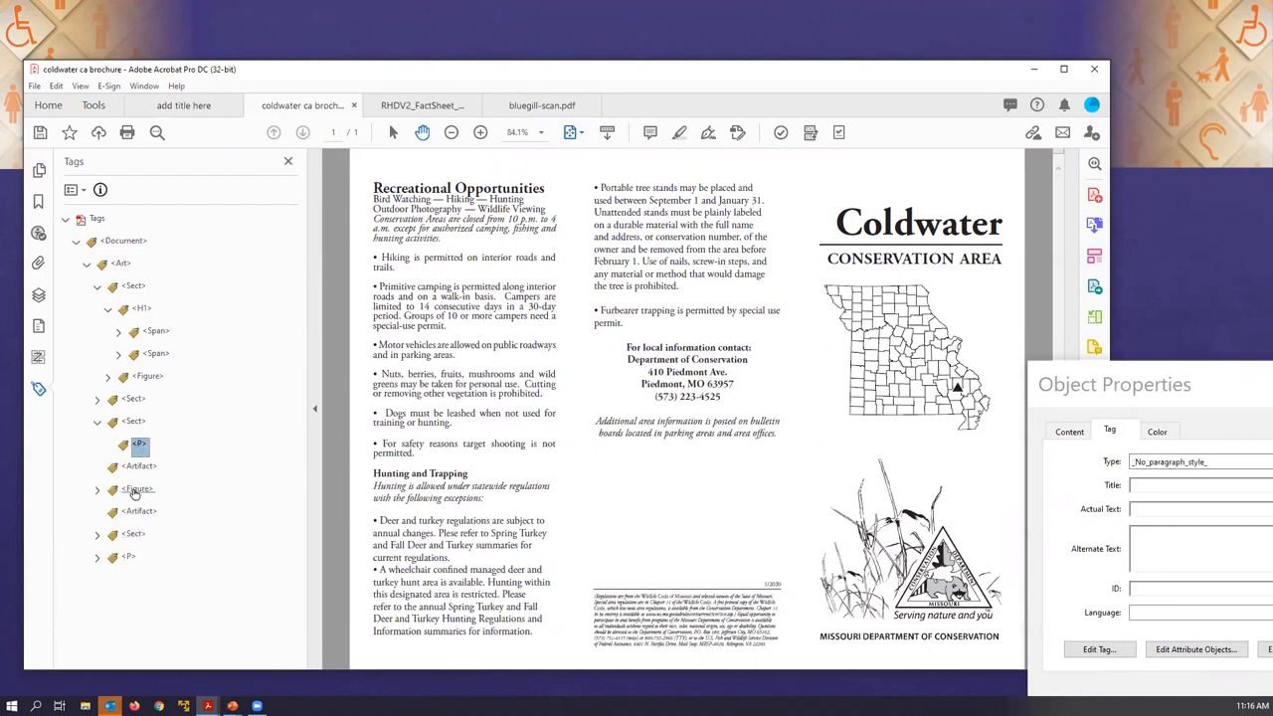
{"action": "left_click", "coordinate": [136, 491]}
{"action": "left_click_drag", "start_coordinate": [117, 446], "coordinate": [94, 397]}
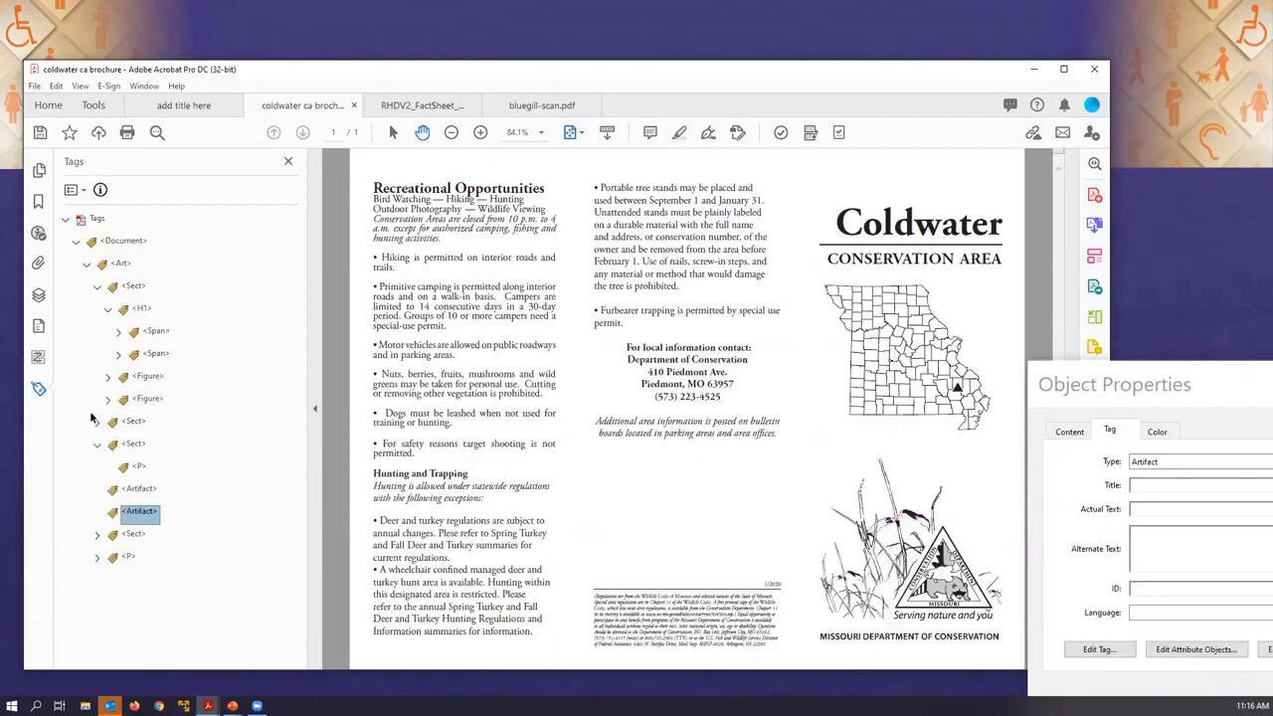
Find the "Recreational Opportunities" <P> tag in the second <Sect> and change its type to Heading Level 2.
{"action": "left_click", "coordinate": [134, 443]}
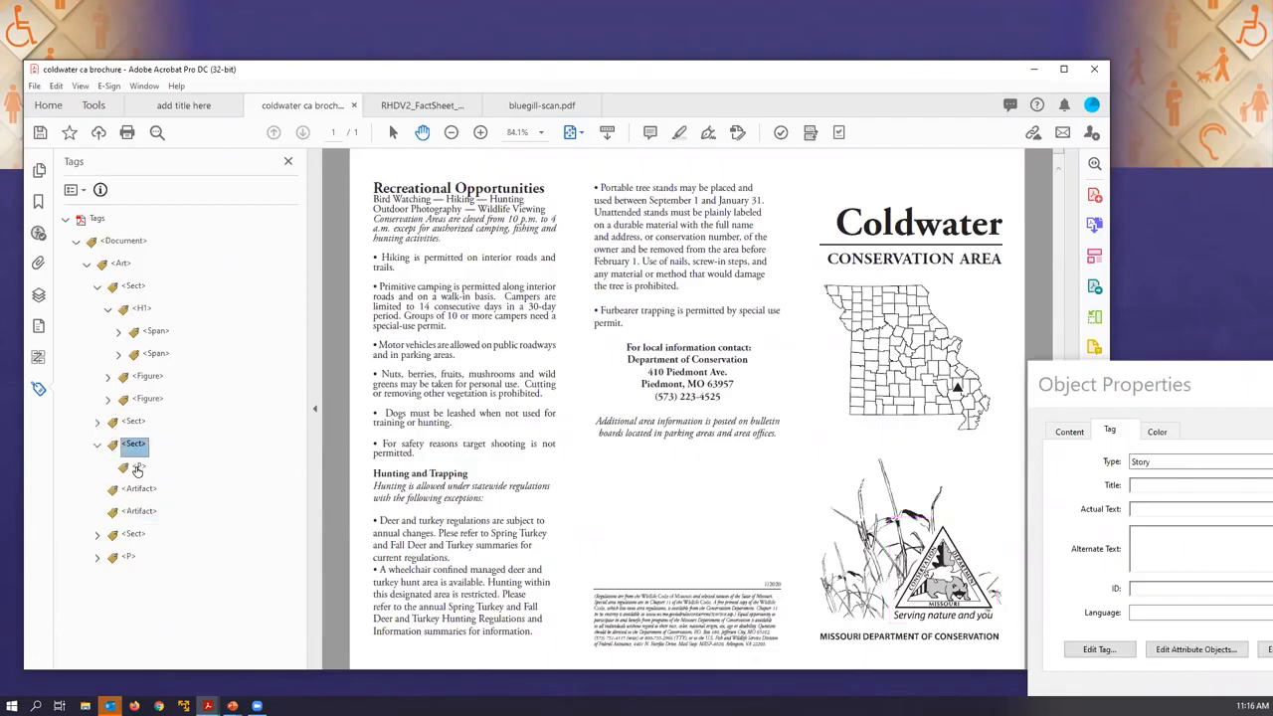
{"action": "left_click", "coordinate": [134, 425]}
{"action": "left_click", "coordinate": [98, 424]}
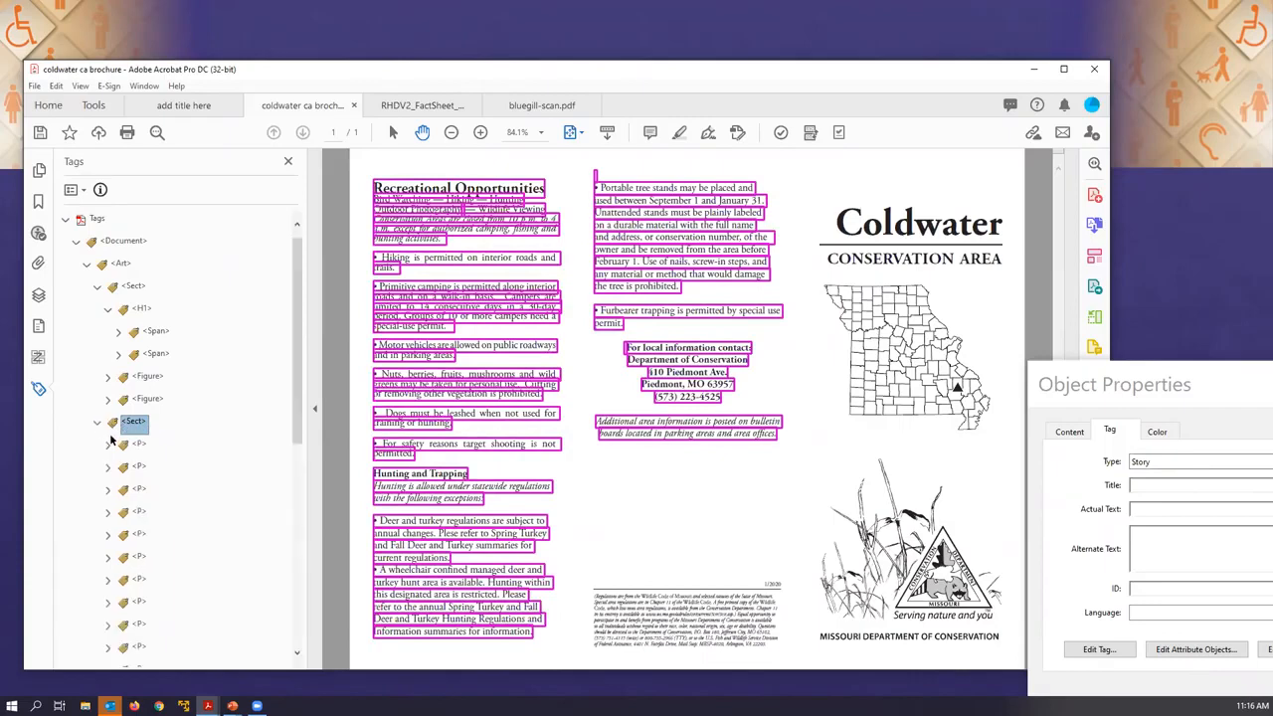
{"action": "left_click", "coordinate": [108, 446]}
{"action": "left_click", "coordinate": [140, 443]}
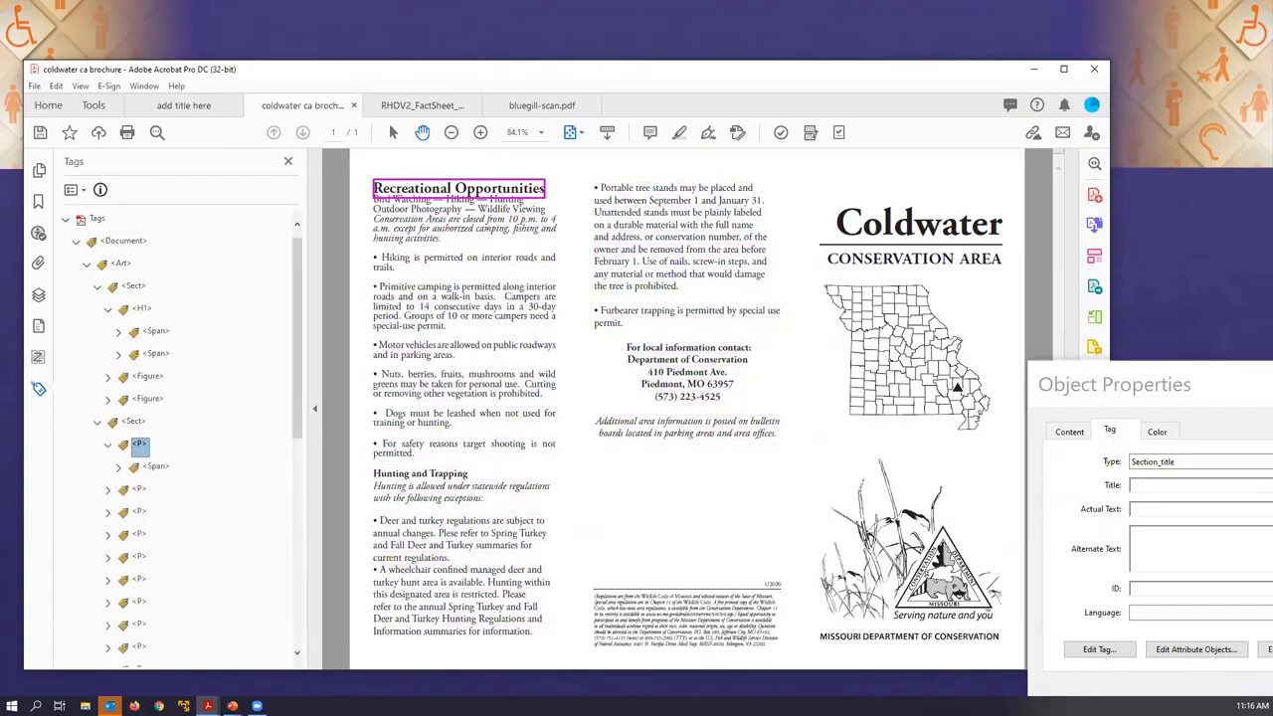
{"action": "left_click", "coordinate": [1236, 380]}
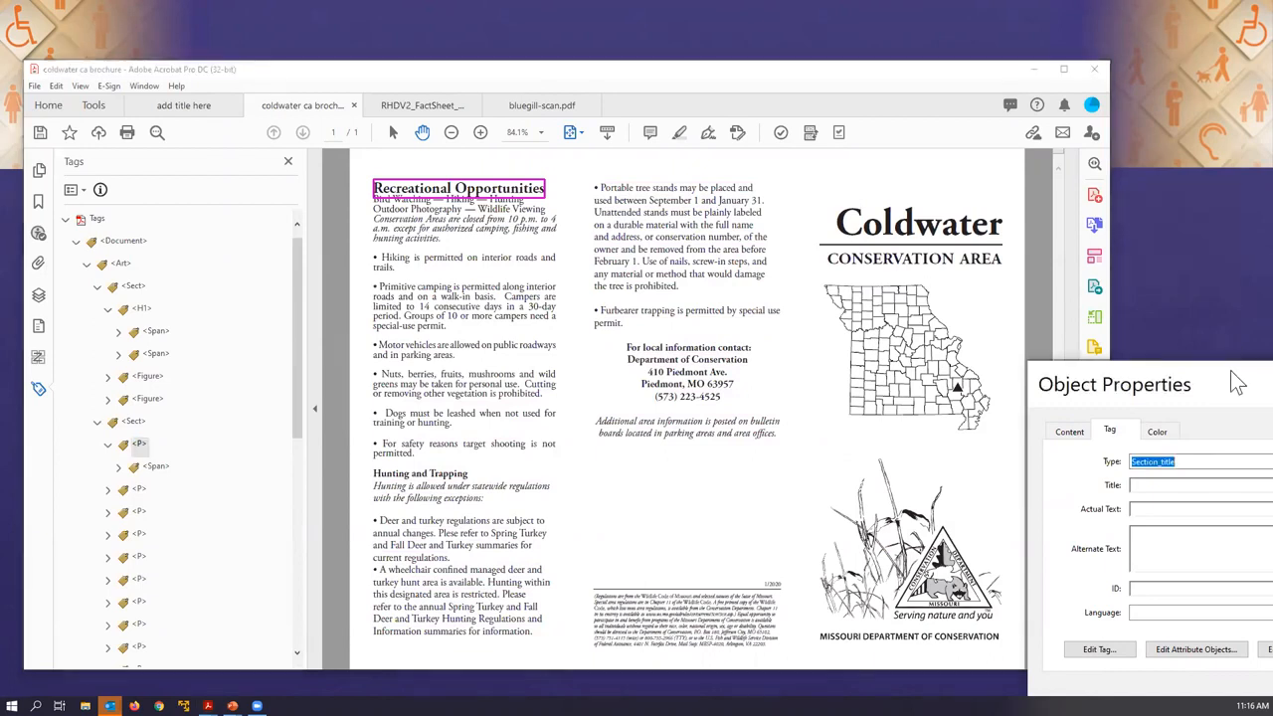
{"action": "left_click_drag", "start_coordinate": [1236, 381], "coordinate": [1079, 366]}
{"action": "left_click", "coordinate": [1167, 446]}
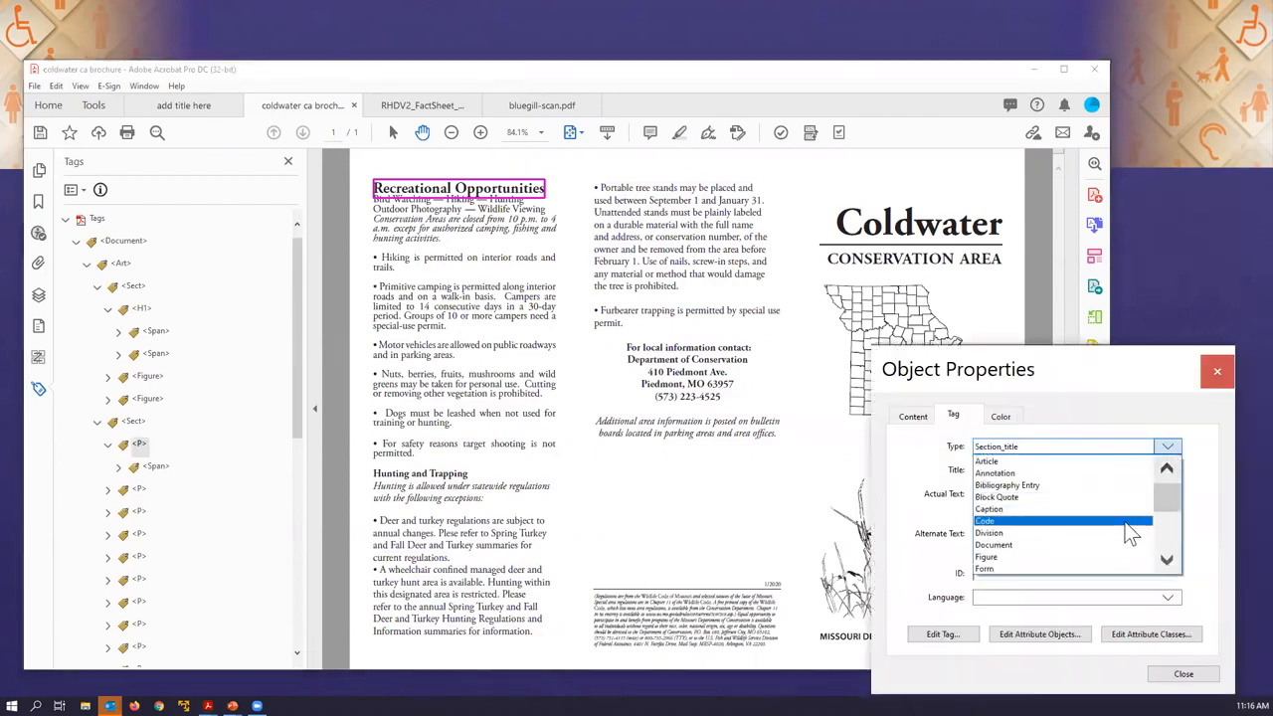
{"action": "scroll", "coordinate": [1126, 532], "scroll_direction": "down", "scroll_amount": 3}
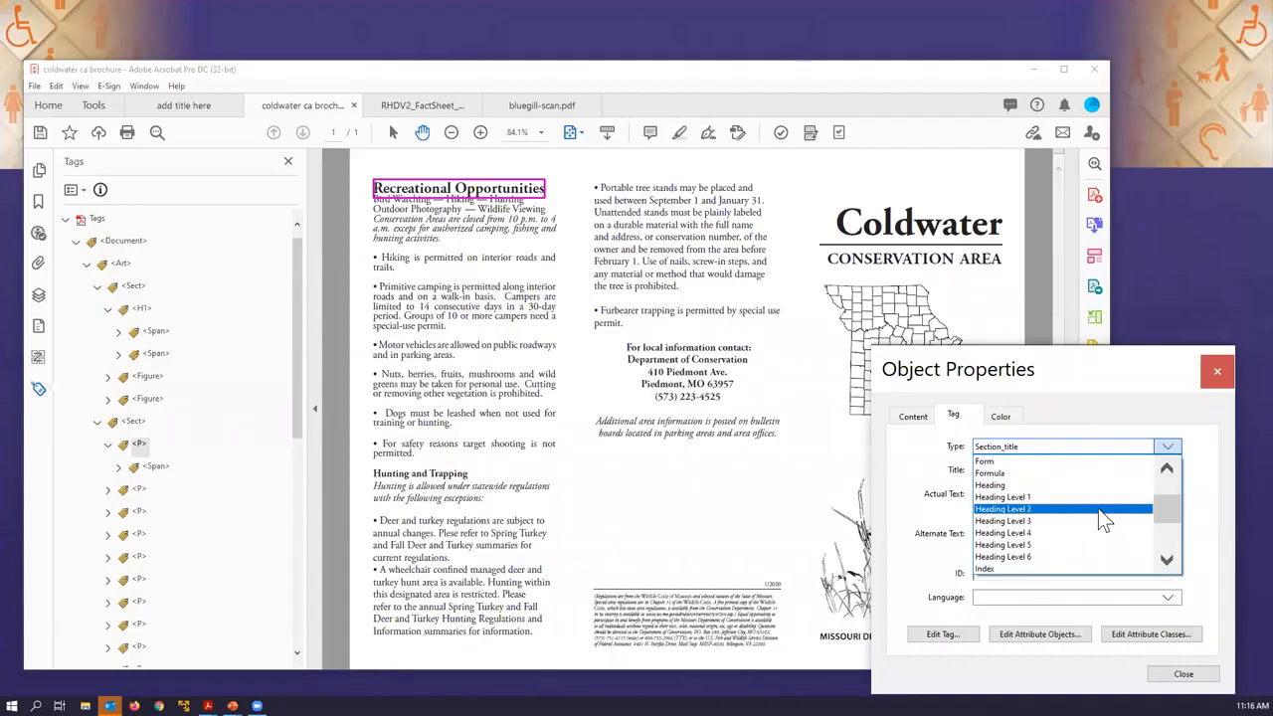
{"action": "left_click", "coordinate": [1105, 510]}
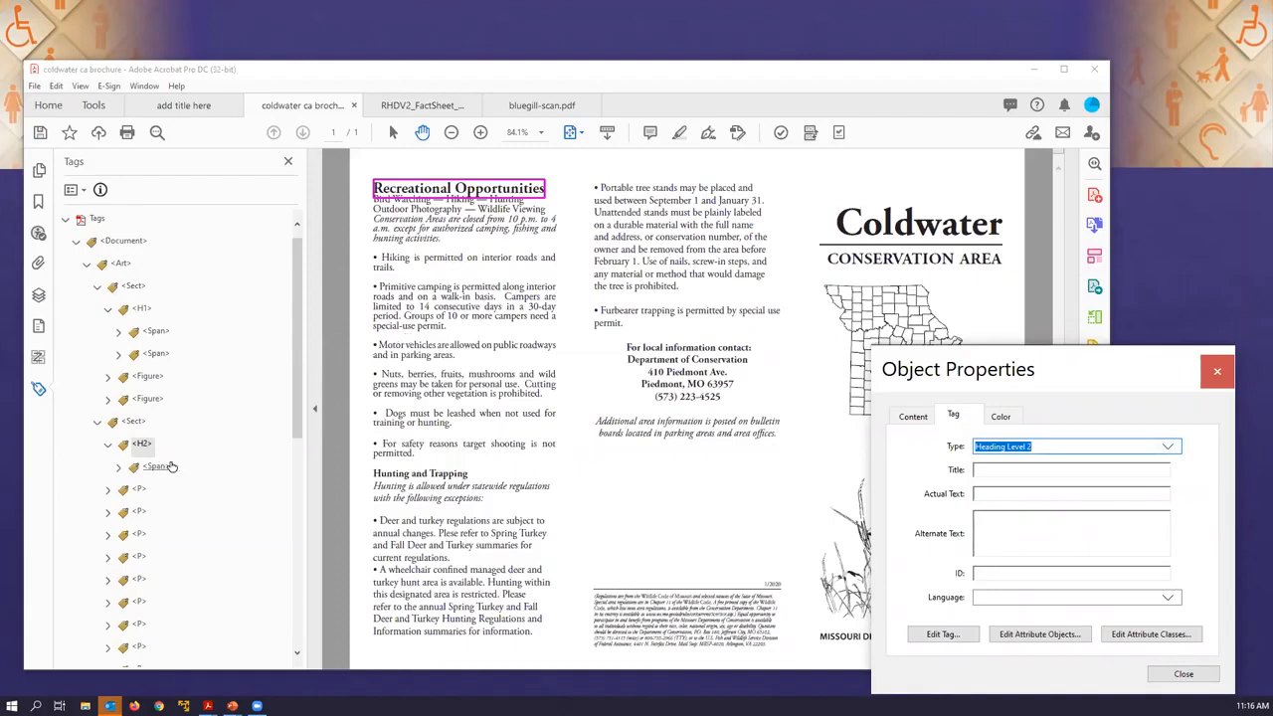
{"action": "left_click", "coordinate": [224, 454]}
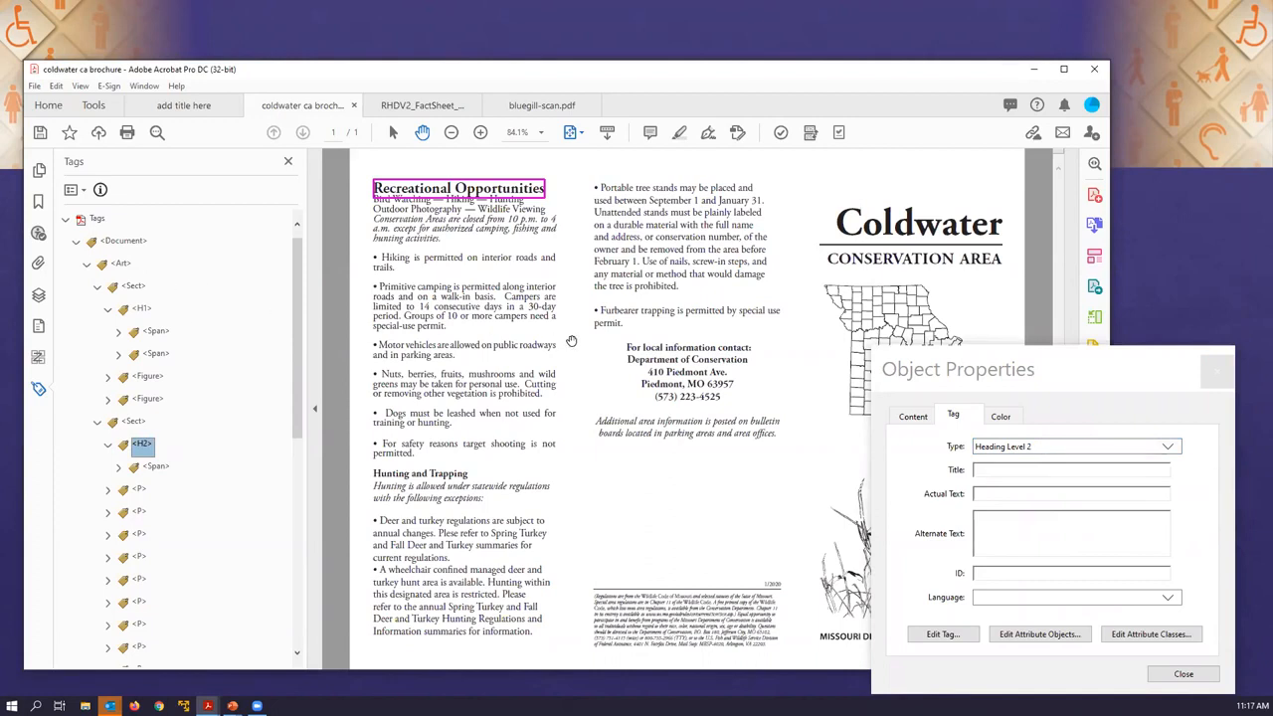
Go through the <P> tags below the "Recreational Opportunities" heading until the "Hunting and Trapping" tag is selected.
{"action": "left_click", "coordinate": [139, 512]}
{"action": "key", "text": "Down"}
{"action": "key", "text": "Down"}
{"action": "key", "text": "Down"}
{"action": "key", "text": "Down"}
{"action": "key", "text": "Down"}
{"action": "key", "text": "Down"}
{"action": "key", "text": "Down"}
{"action": "key", "text": "Down"}
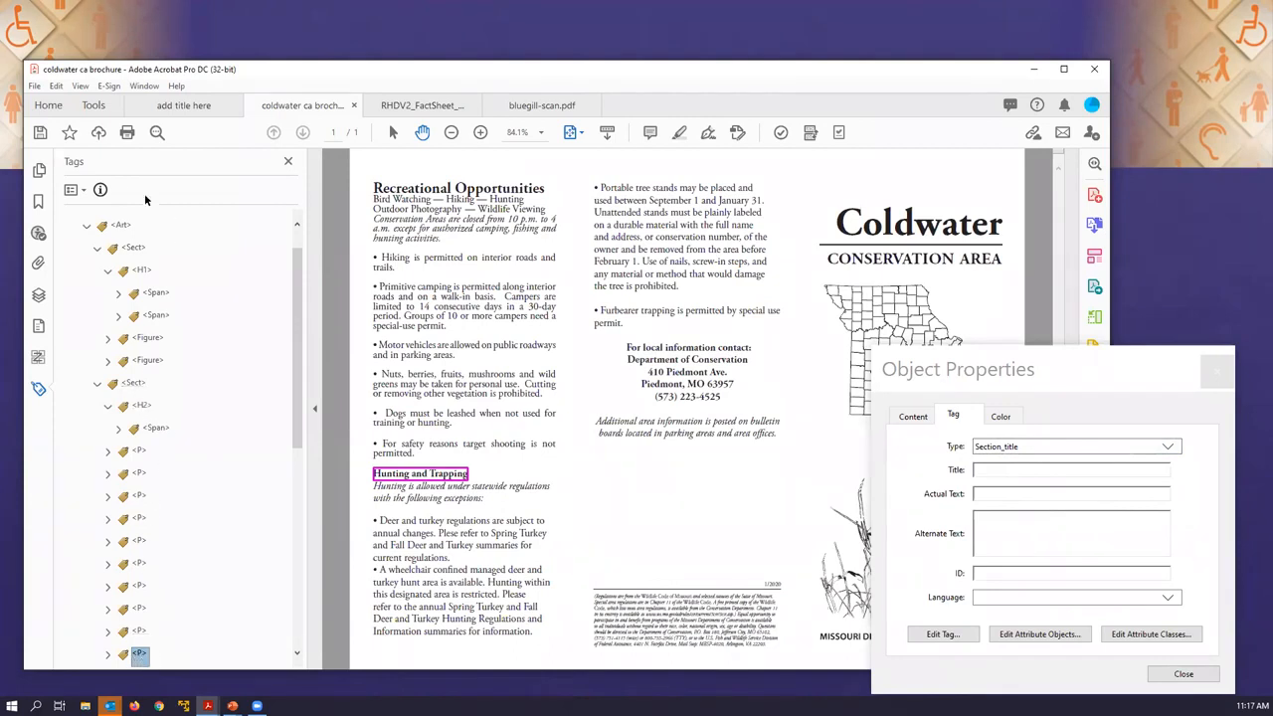
Edit the role map so that the Section_title role maps to H2, and apply the change.
{"action": "left_click", "coordinate": [84, 191]}
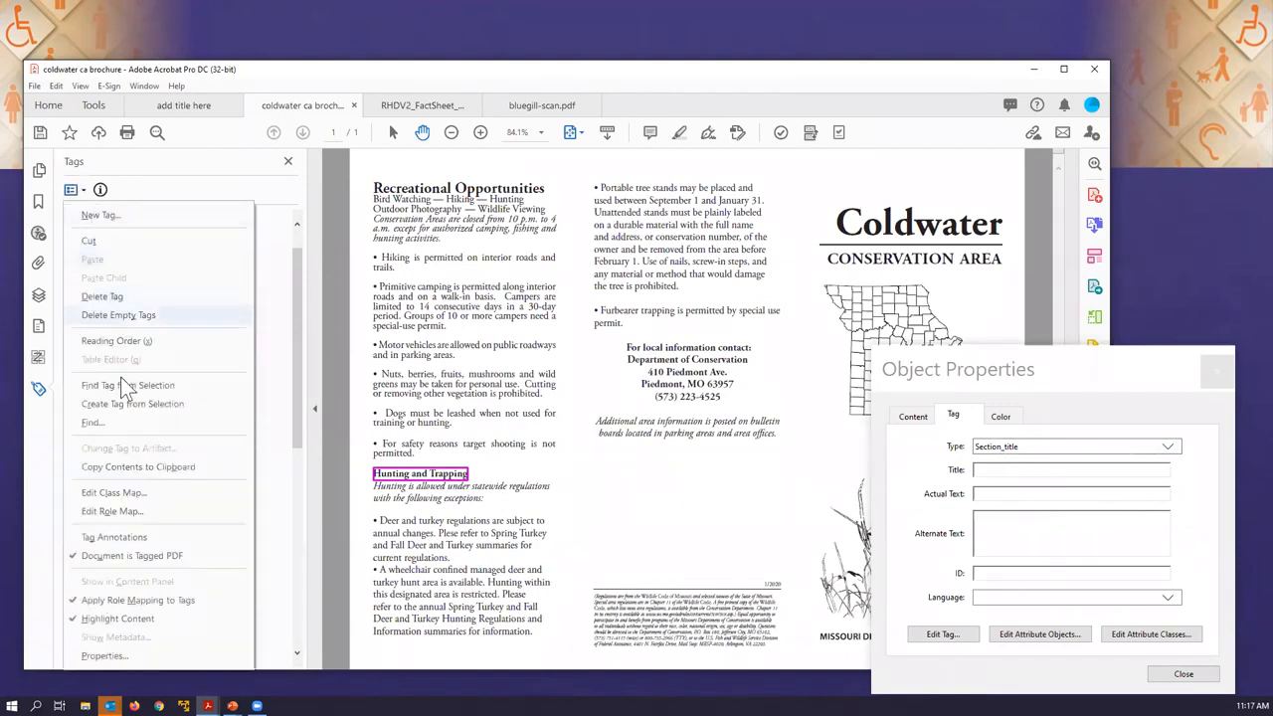
{"action": "left_click", "coordinate": [124, 512]}
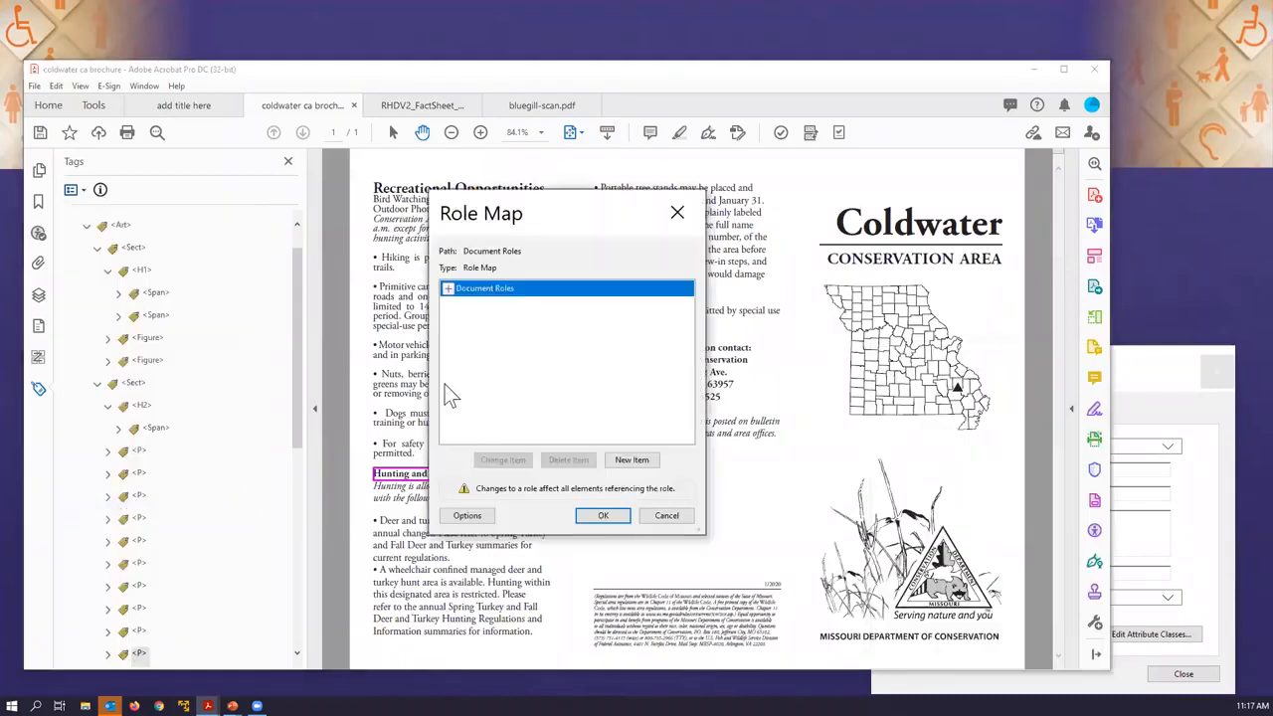
{"action": "left_click", "coordinate": [448, 289]}
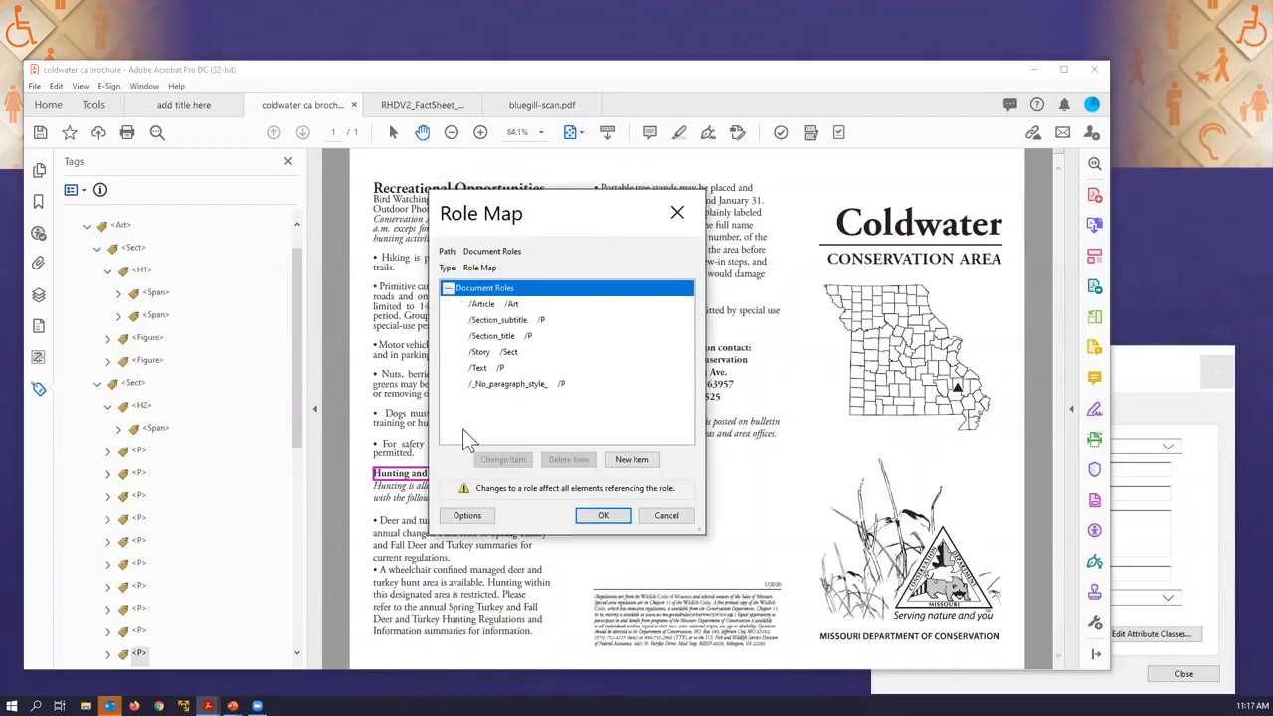
{"action": "left_click", "coordinate": [502, 335]}
{"action": "left_click", "coordinate": [510, 459]}
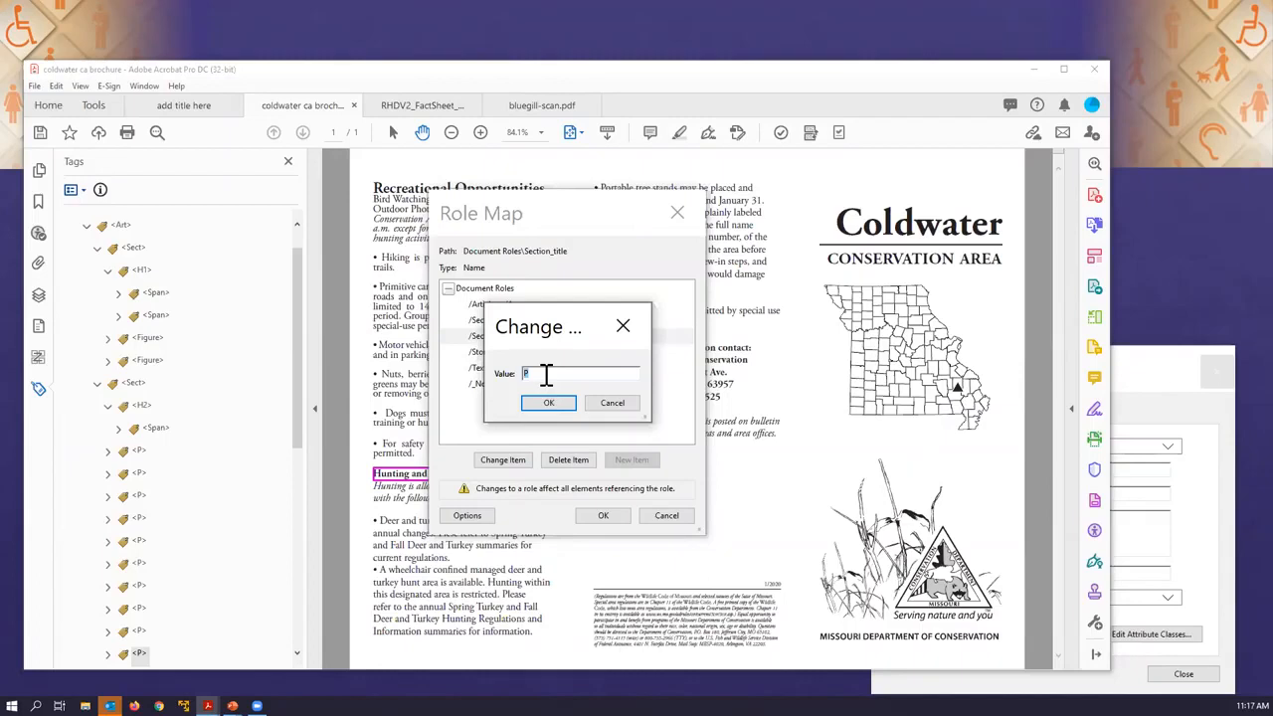
{"action": "type", "text": "H2"}
{"action": "left_click", "coordinate": [548, 405]}
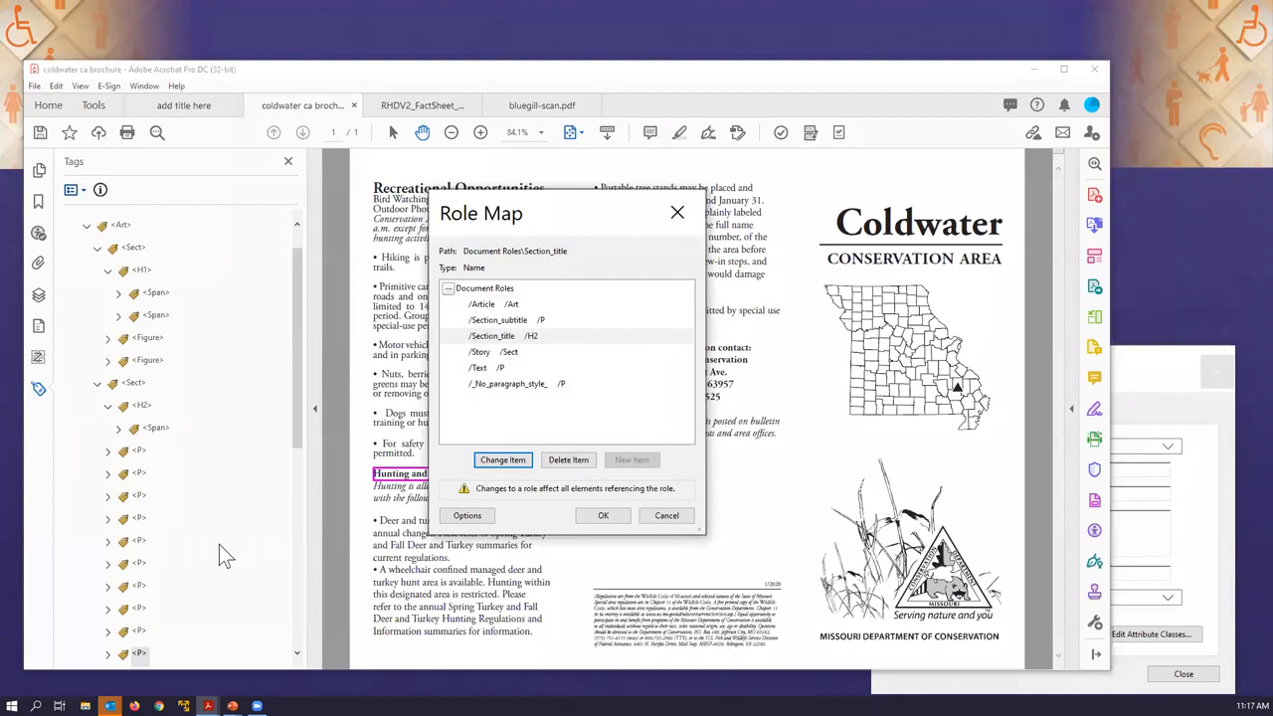
{"action": "left_click", "coordinate": [603, 515]}
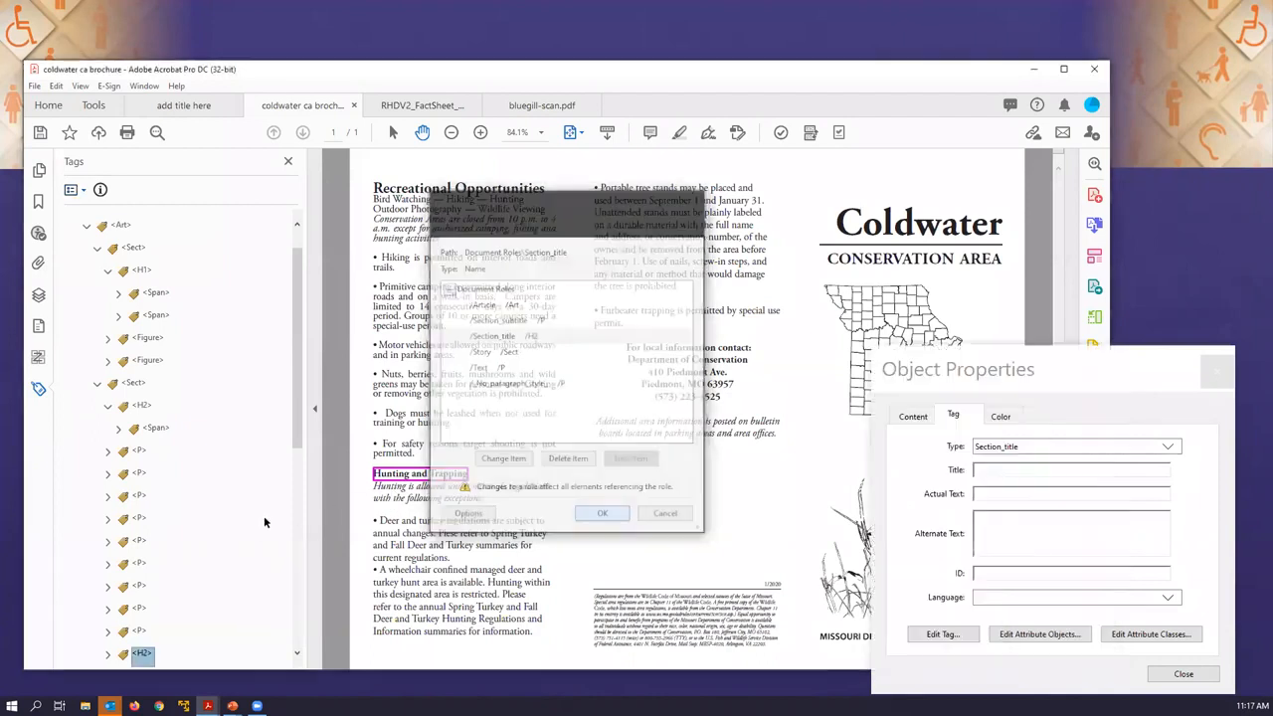
Check which page text the tags just after the "Hunting and Trapping" <H2> tag cover.
{"action": "scroll", "coordinate": [234, 528], "scroll_direction": "down", "scroll_amount": 3}
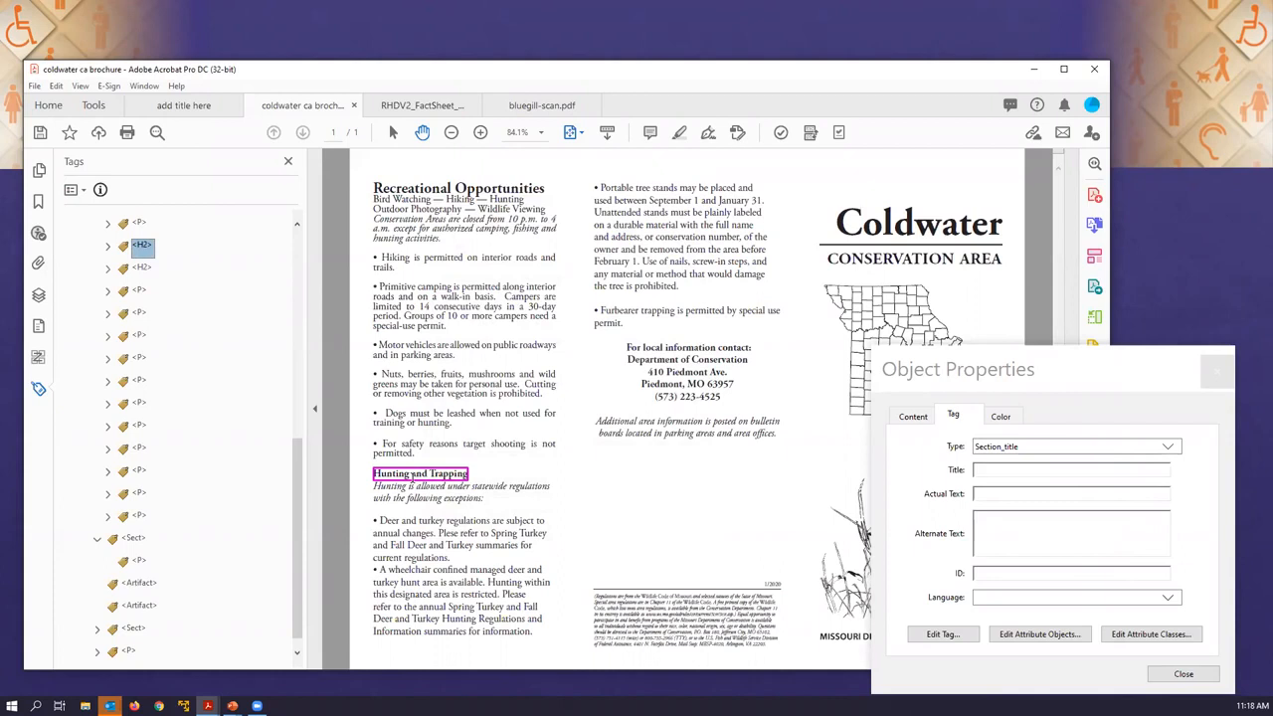
{"action": "left_click", "coordinate": [139, 291]}
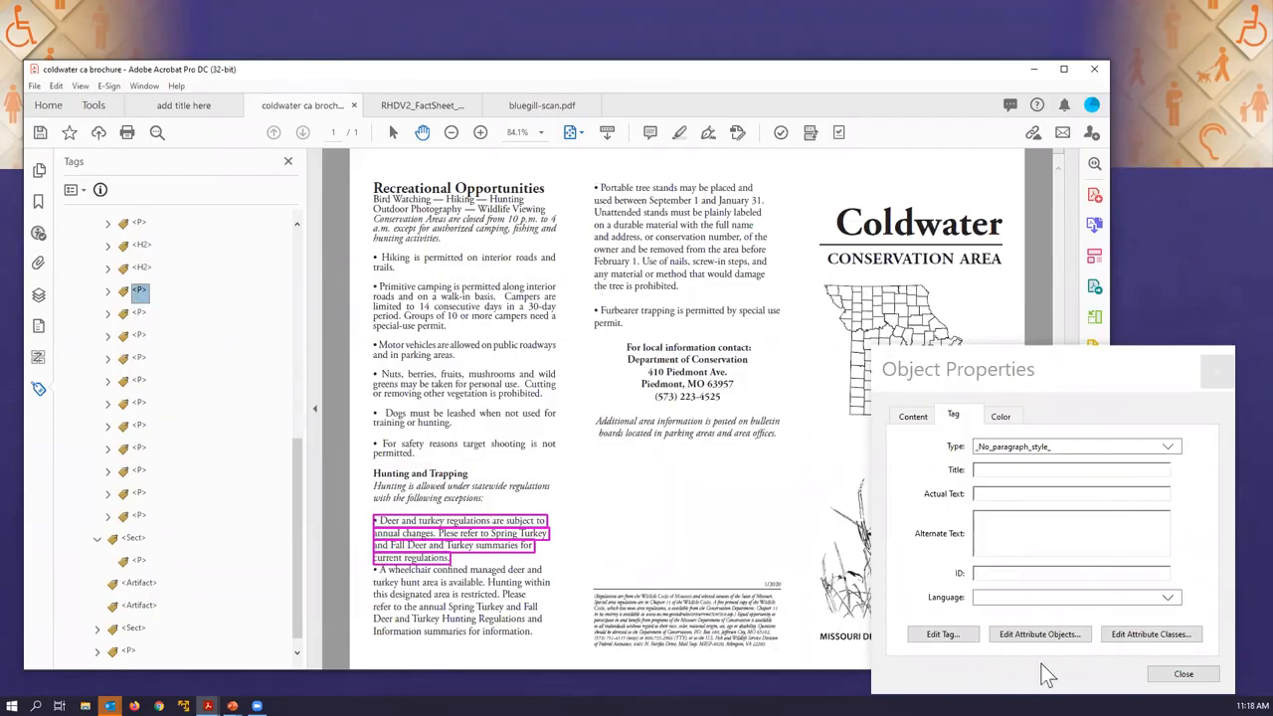
{"action": "right_click", "coordinate": [147, 269]}
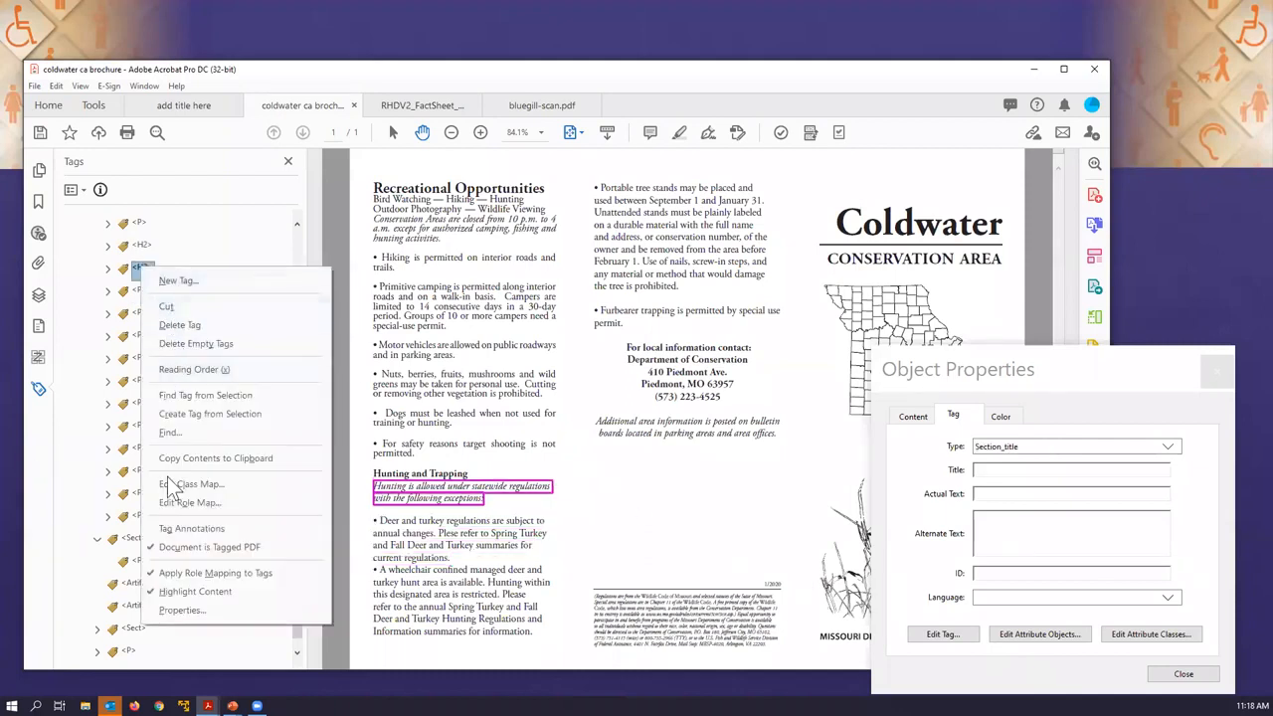
{"action": "left_click", "coordinate": [648, 506]}
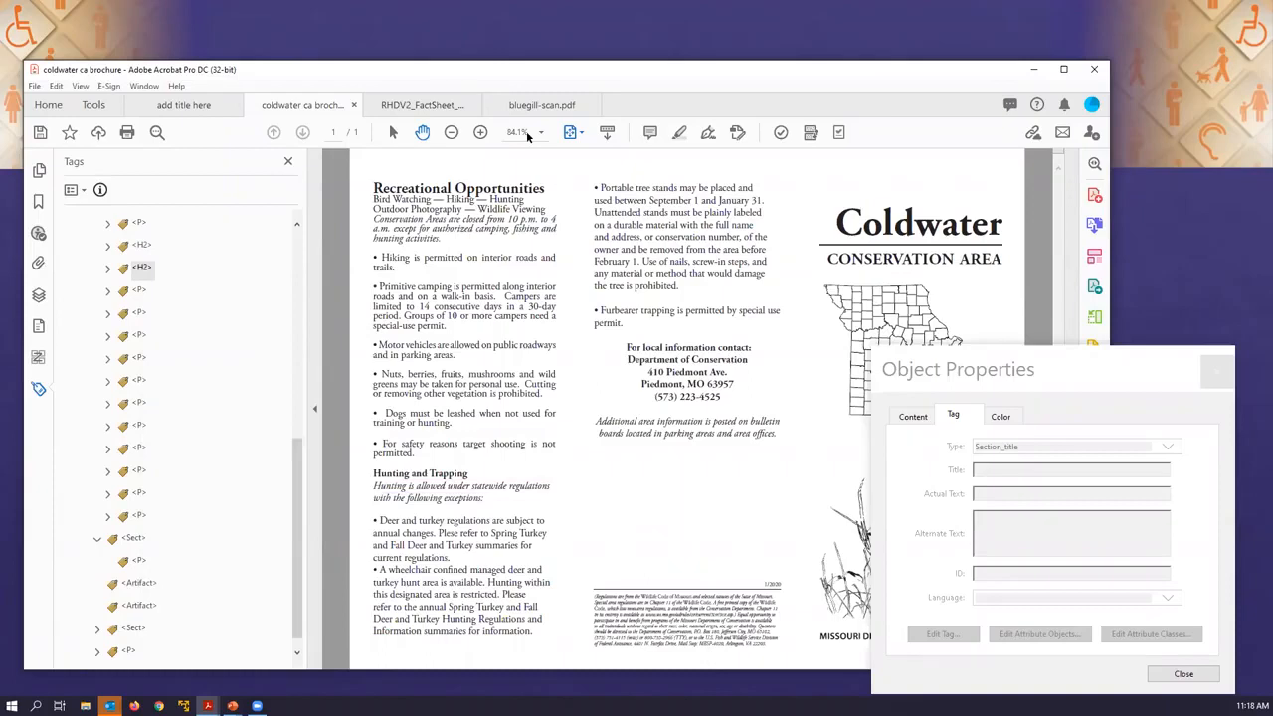
Switch to the RHDV2 fact sheet, check it for tags, and expand its content tree down to the items on Page 1.
{"action": "left_click", "coordinate": [403, 105]}
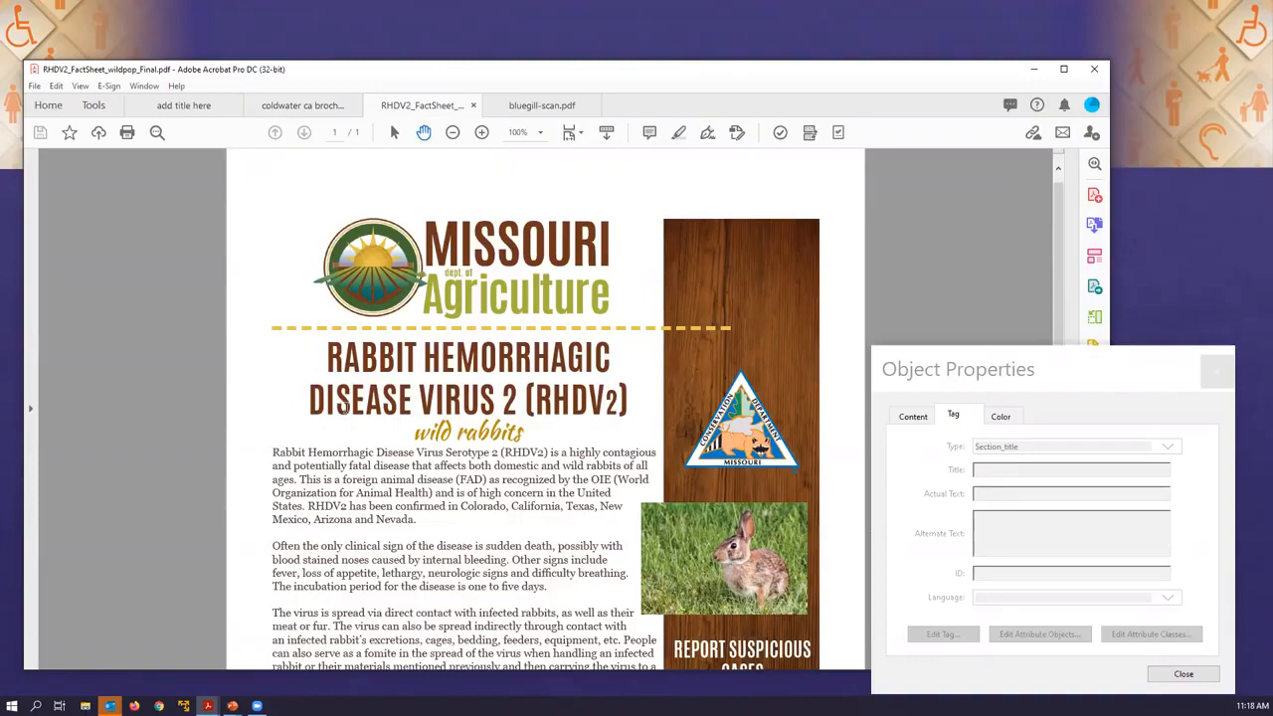
{"action": "left_click", "coordinate": [33, 410]}
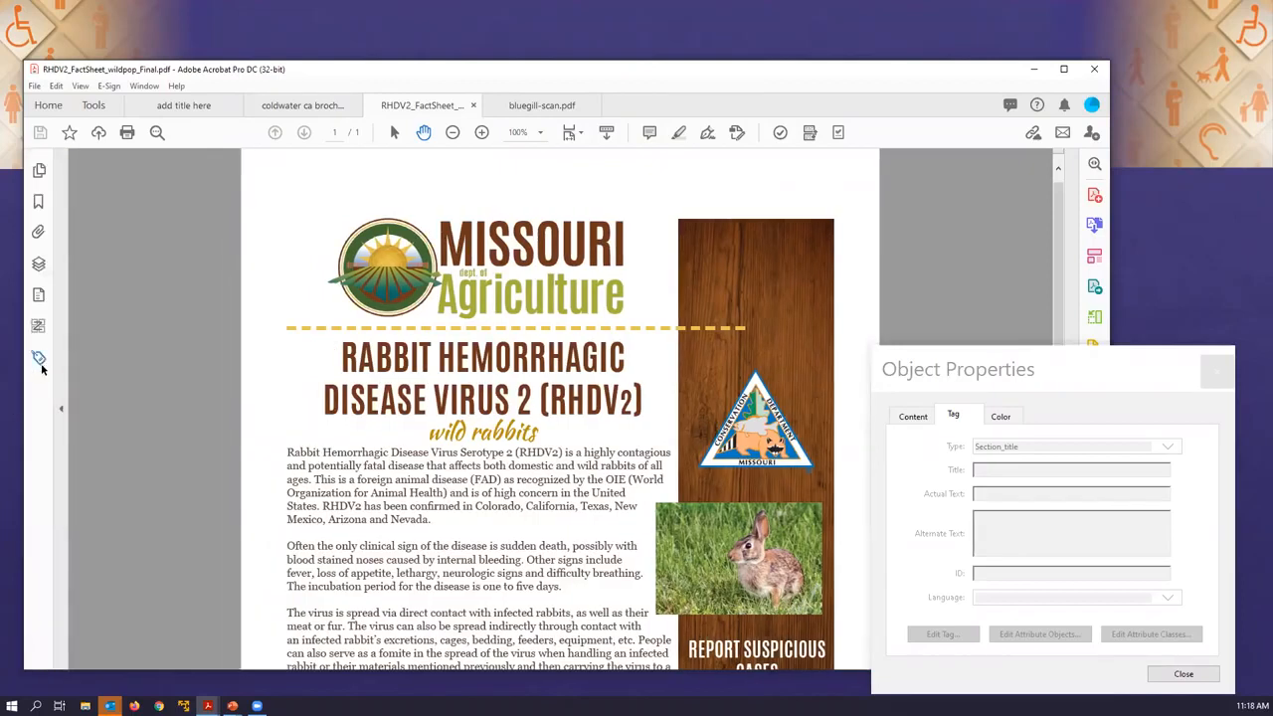
{"action": "left_click", "coordinate": [38, 357]}
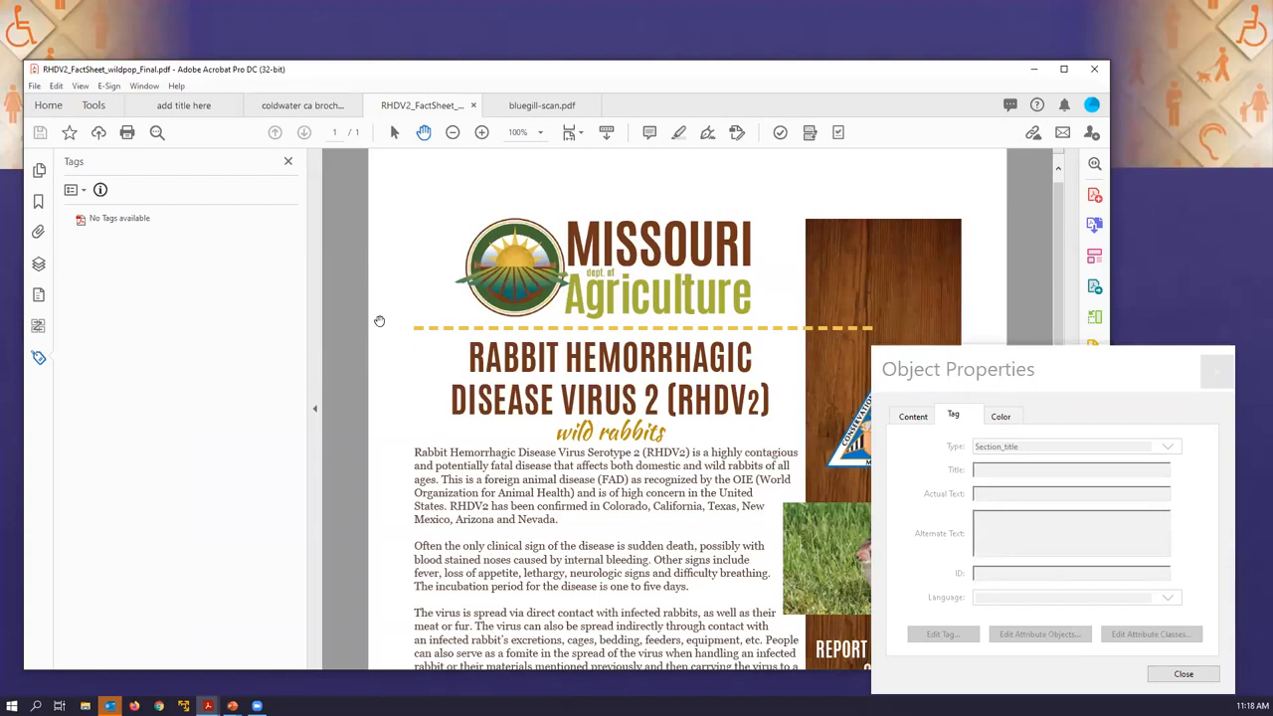
{"action": "left_click", "coordinate": [39, 294]}
{"action": "left_click", "coordinate": [66, 219]}
{"action": "left_click", "coordinate": [77, 242]}
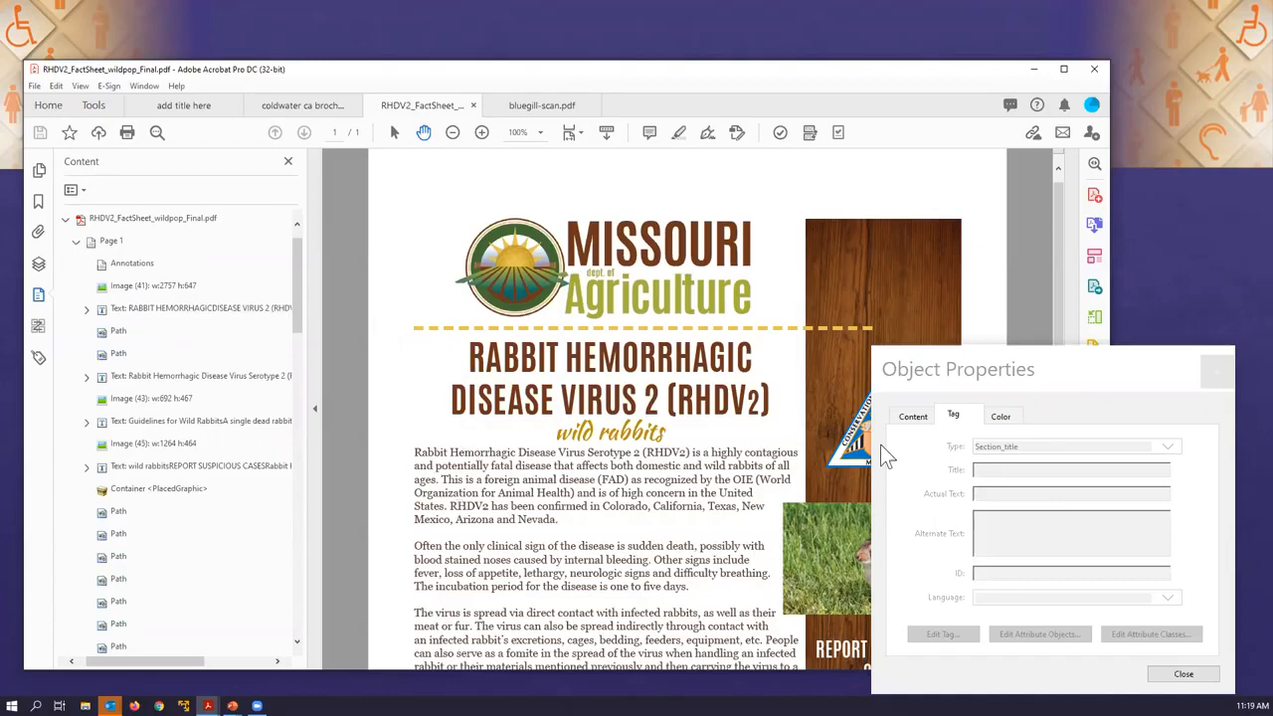
Try to select the "Rabbit Hemorrhagic Disease Virus 2 (RHDV2)" title for tagging with the Reading Order tool.
{"action": "left_click", "coordinate": [808, 132]}
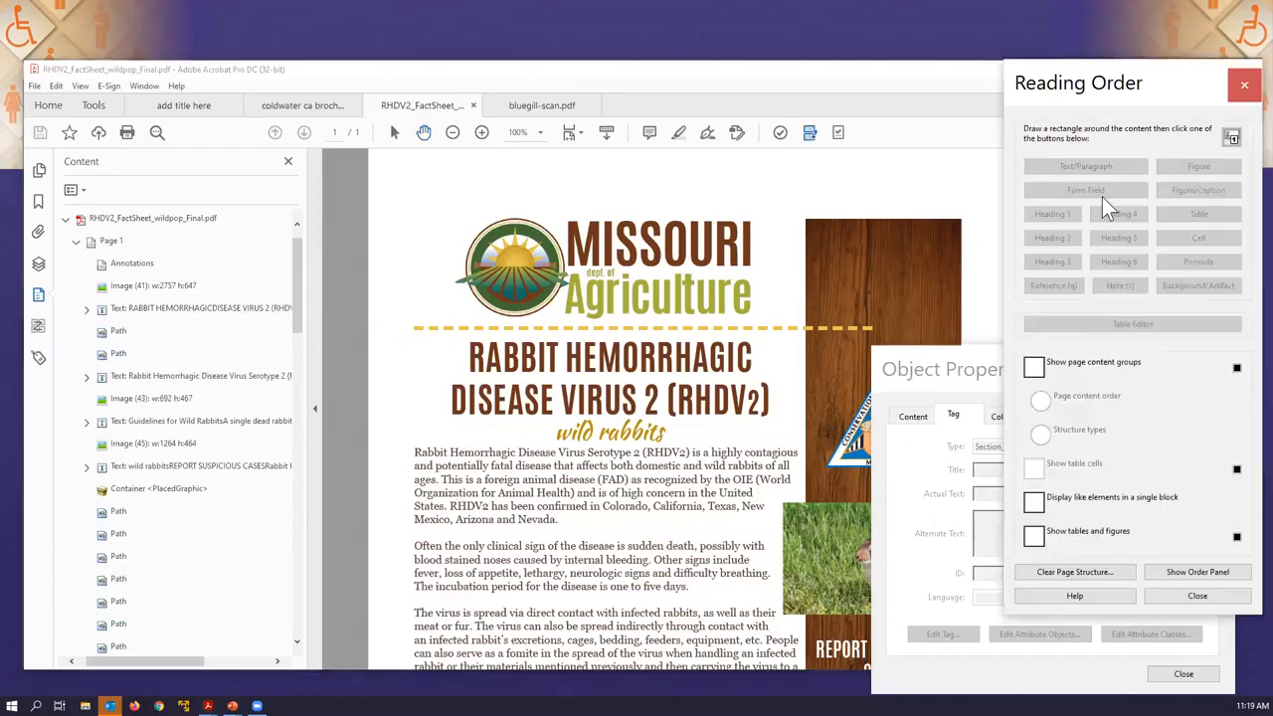
{"action": "left_click_drag", "start_coordinate": [391, 329], "coordinate": [786, 432]}
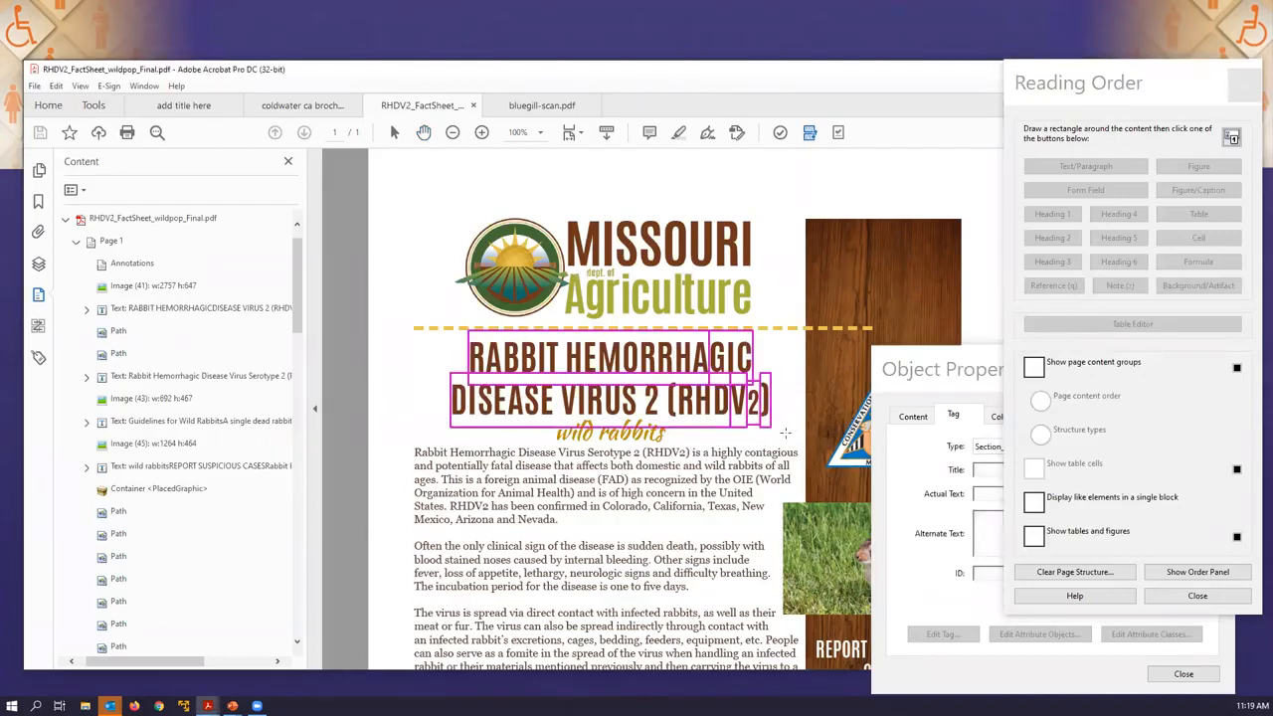
{"action": "left_click", "coordinate": [852, 190]}
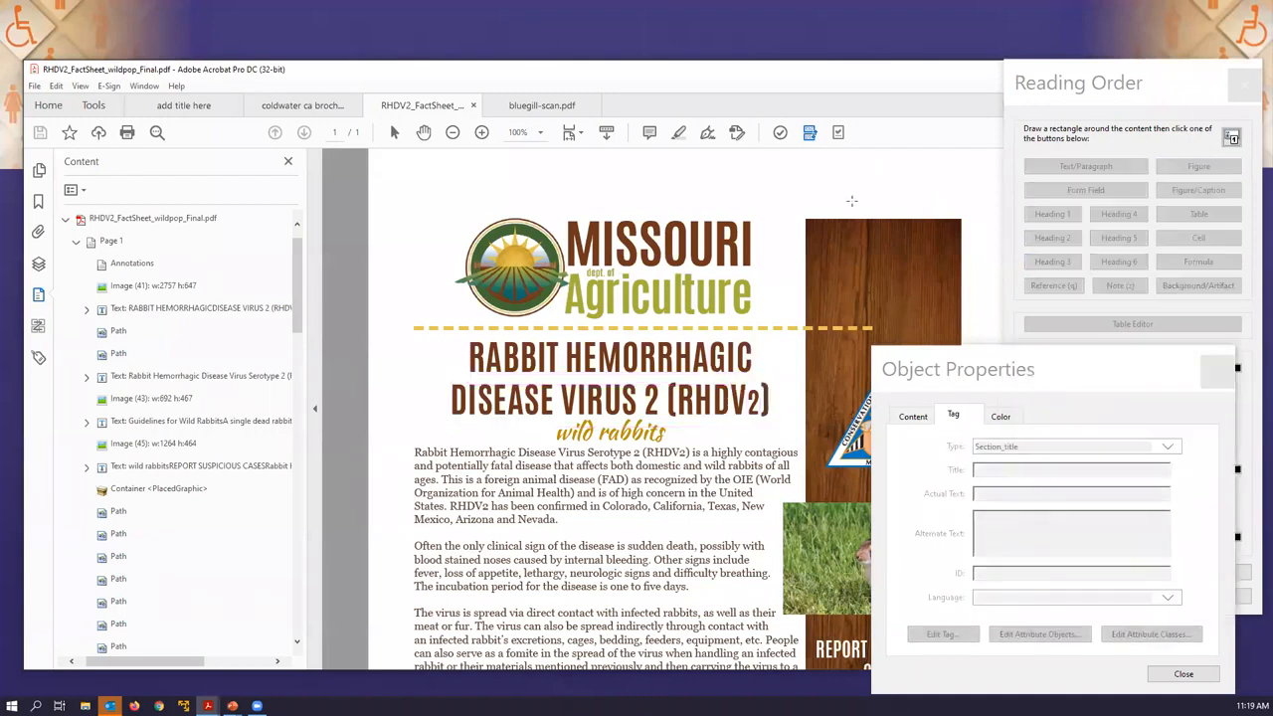
Open the Make Accessible action for the fact sheet and close the Reading Order and Object Properties windows.
{"action": "left_click", "coordinate": [837, 133]}
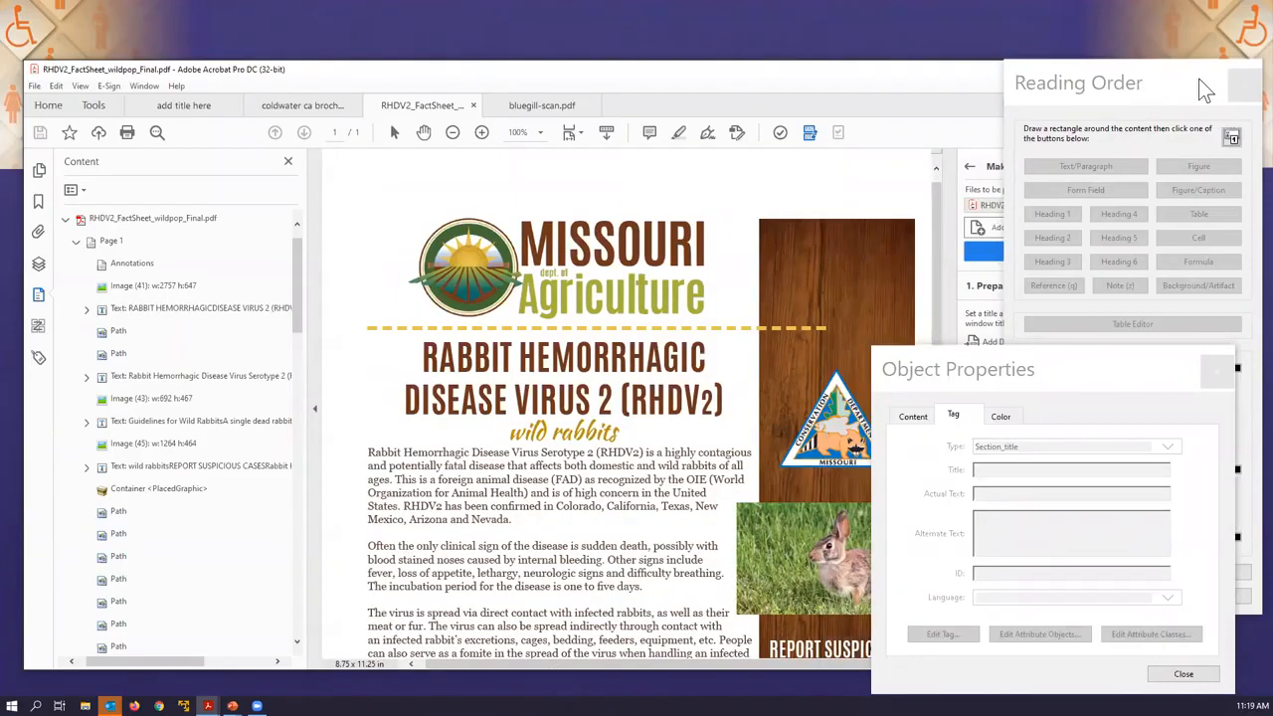
{"action": "left_click", "coordinate": [1242, 84]}
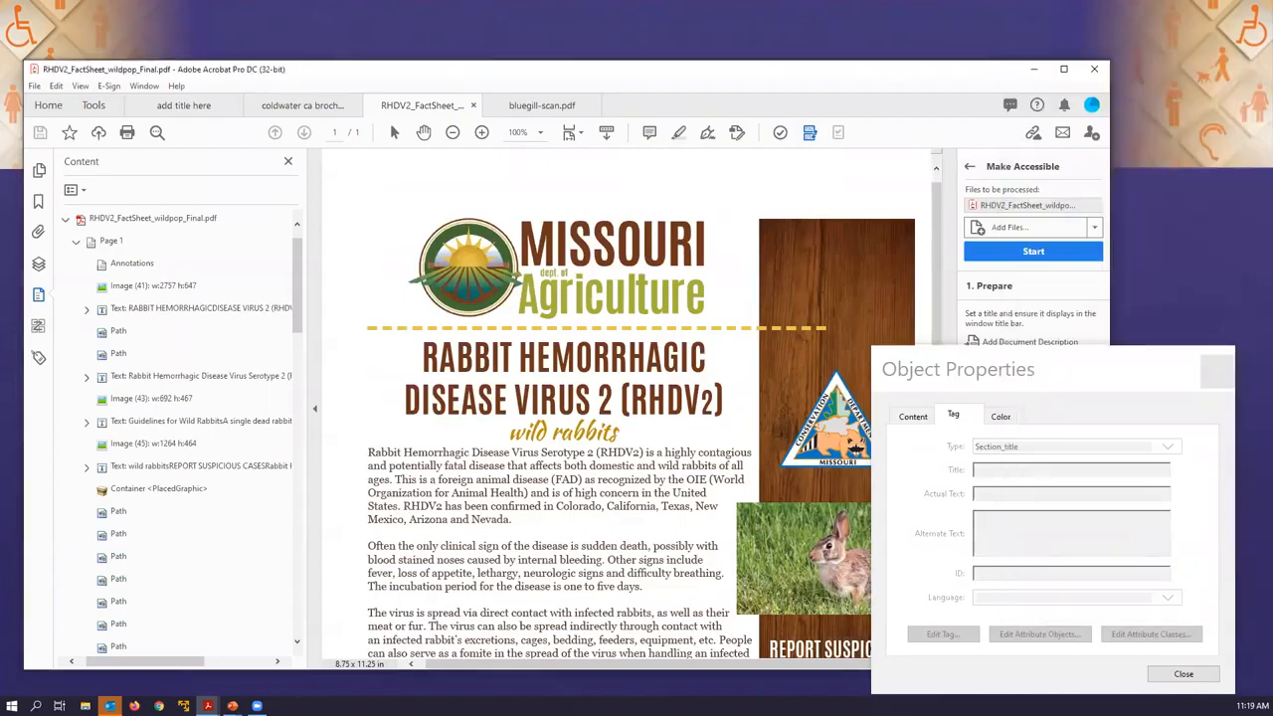
{"action": "left_click", "coordinate": [1217, 372]}
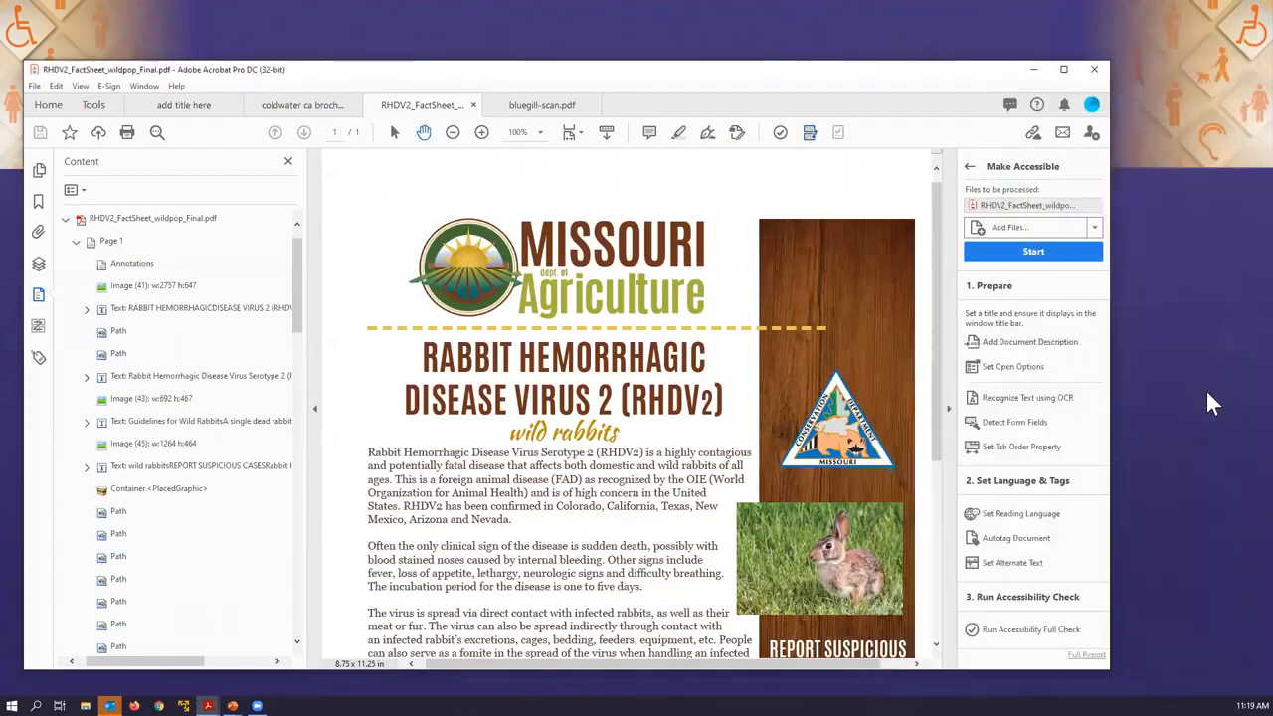
Start the Make Accessible action and set the document title to "rabbit disease", leaving subject, author and keywords as they are.
{"action": "left_click", "coordinate": [1034, 253]}
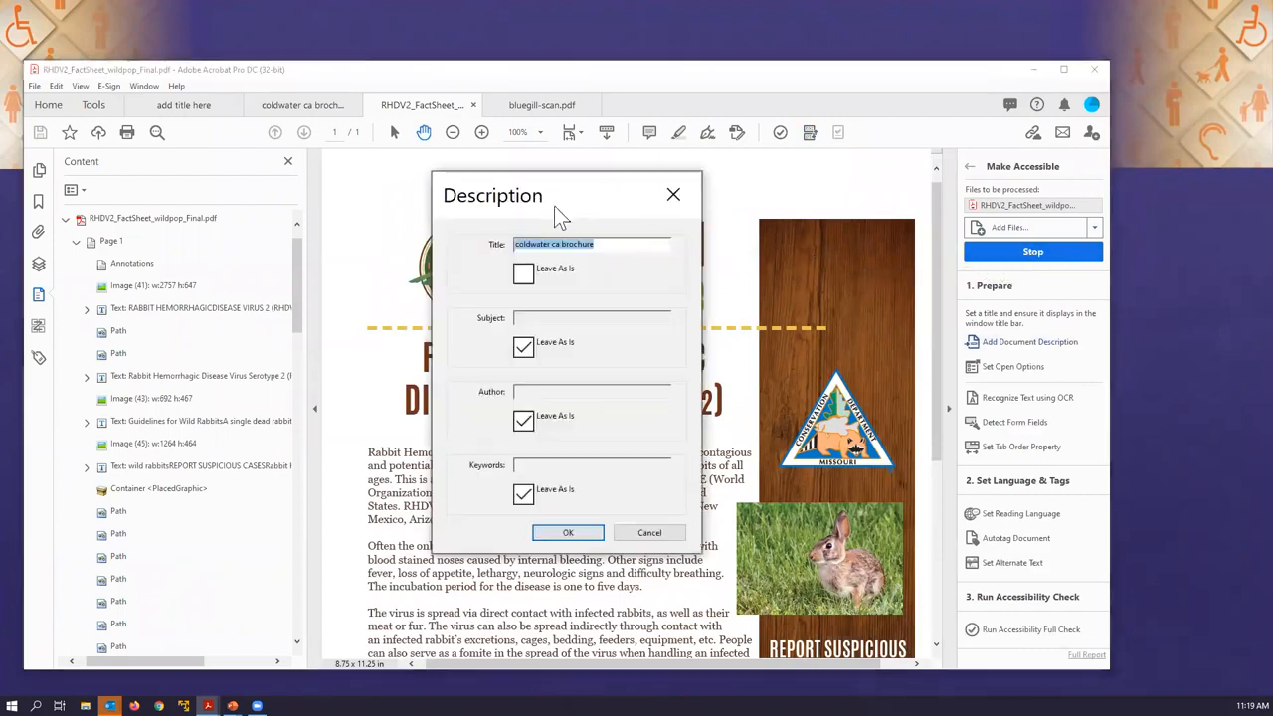
{"action": "left_click", "coordinate": [600, 242]}
{"action": "double_click", "coordinate": [591, 242]}
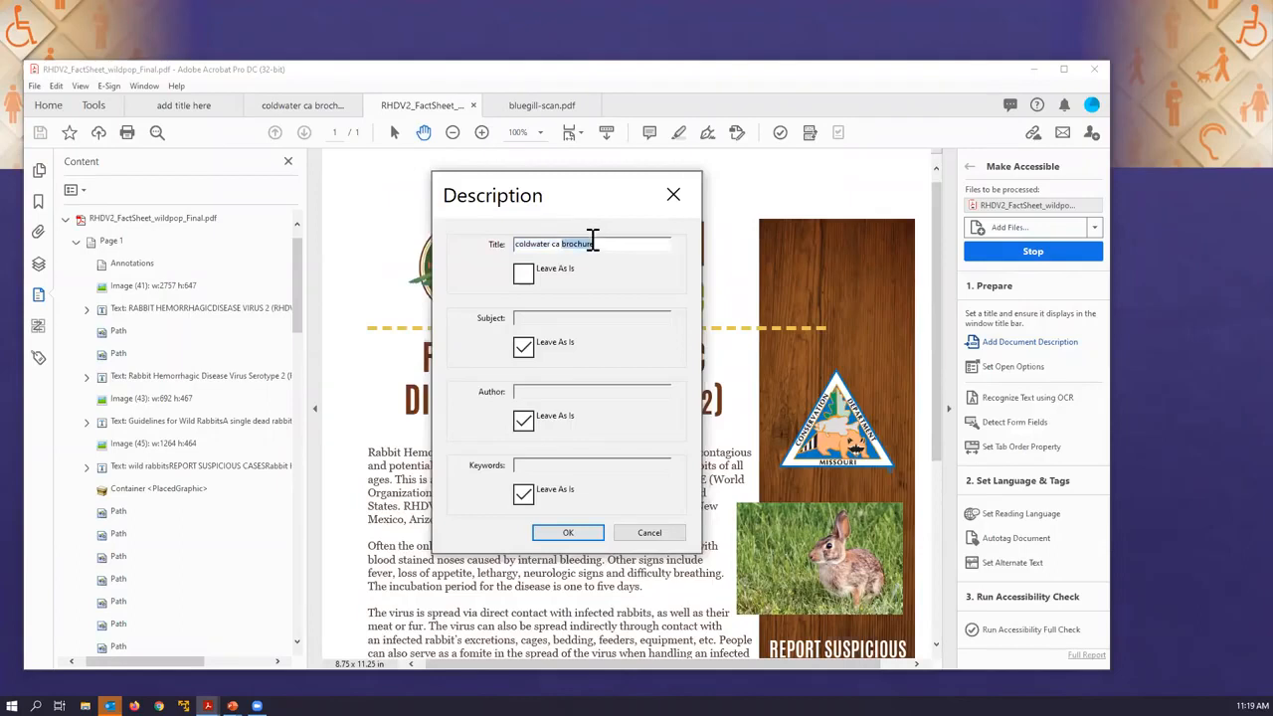
{"action": "key", "text": "ctrl+a"}
{"action": "type", "text": "rabbit disease"}
{"action": "left_click", "coordinate": [564, 533]}
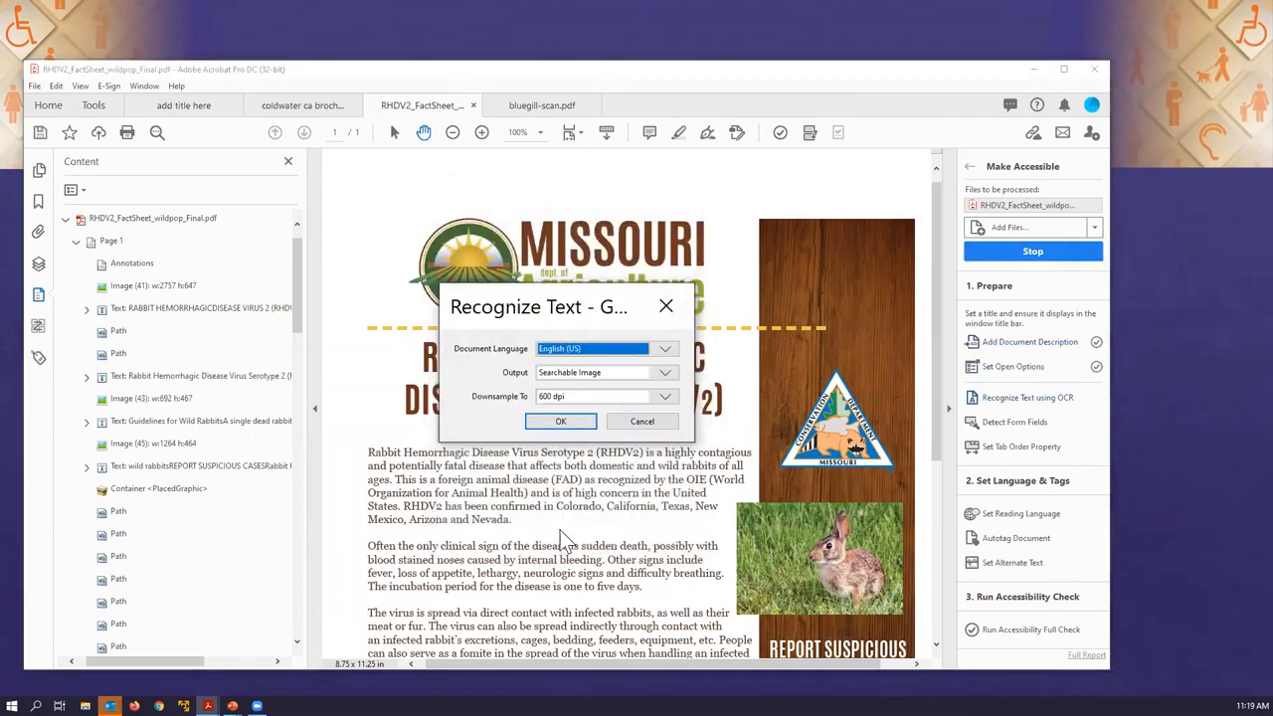
Run text recognition with English (US), Searchable Image and 600 dpi, skip form field detection, and set the reading language to English.
{"action": "left_click", "coordinate": [560, 421]}
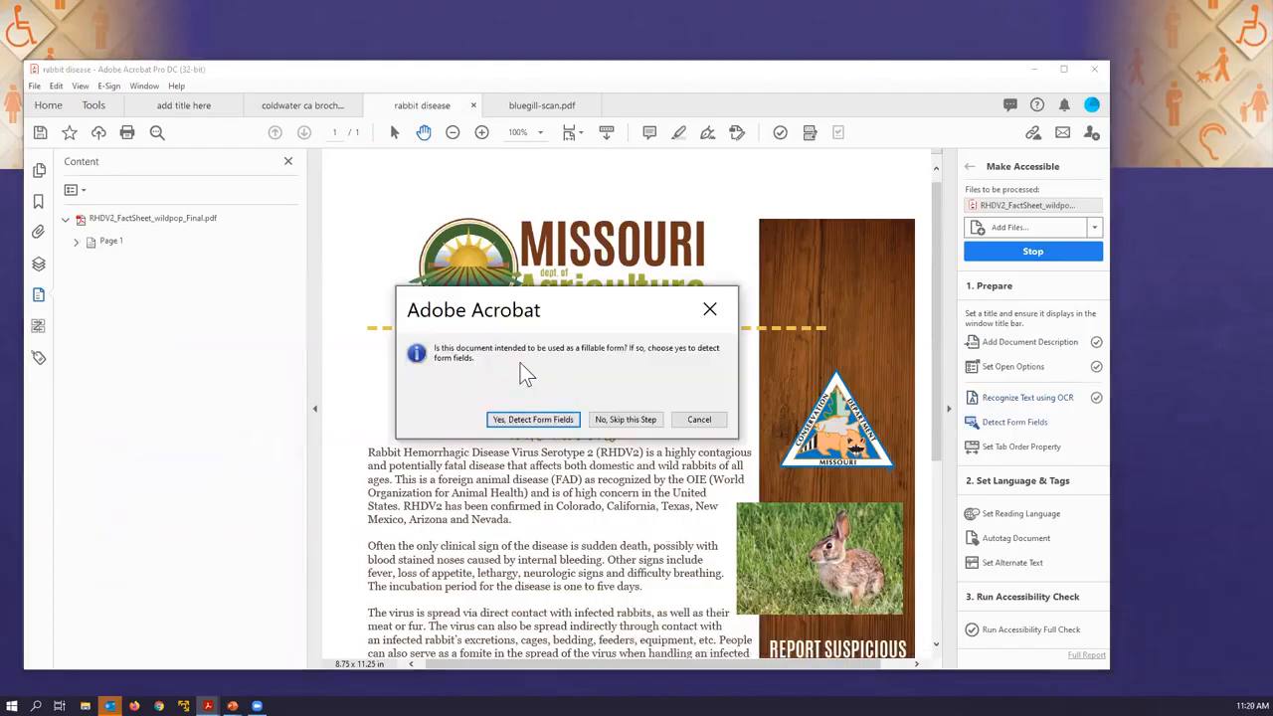
{"action": "left_click", "coordinate": [644, 420]}
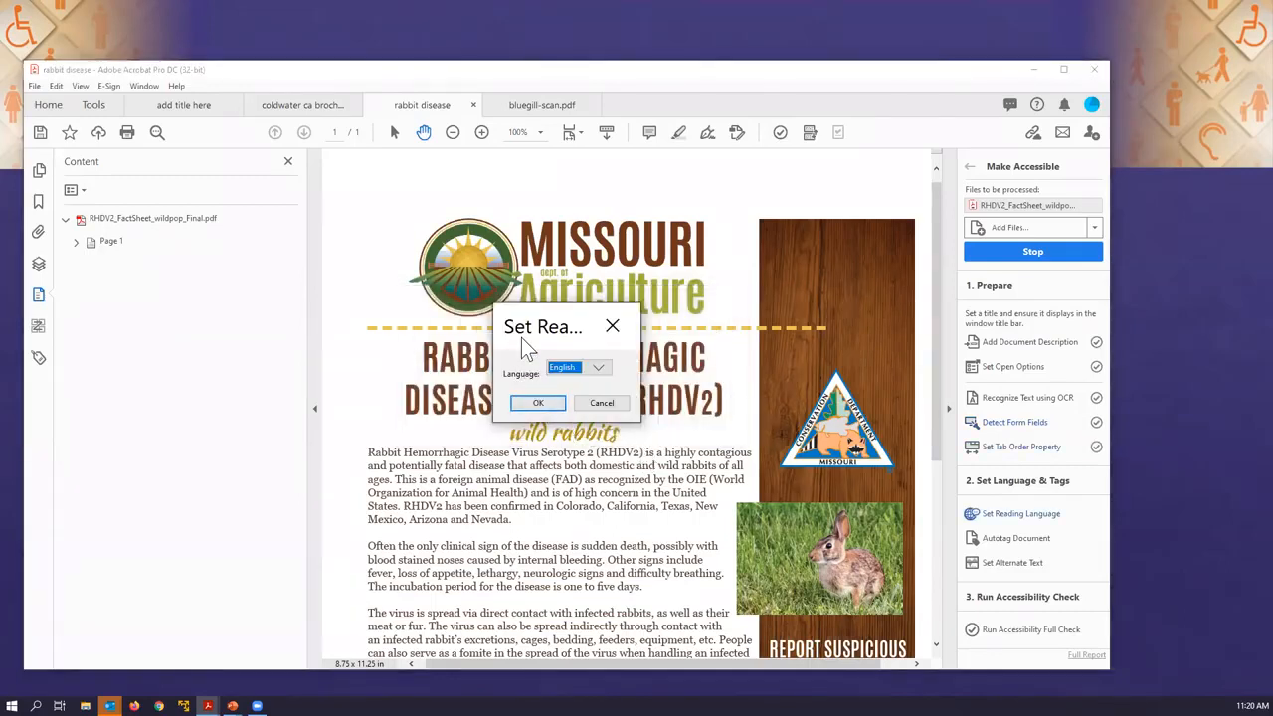
{"action": "left_click", "coordinate": [537, 401]}
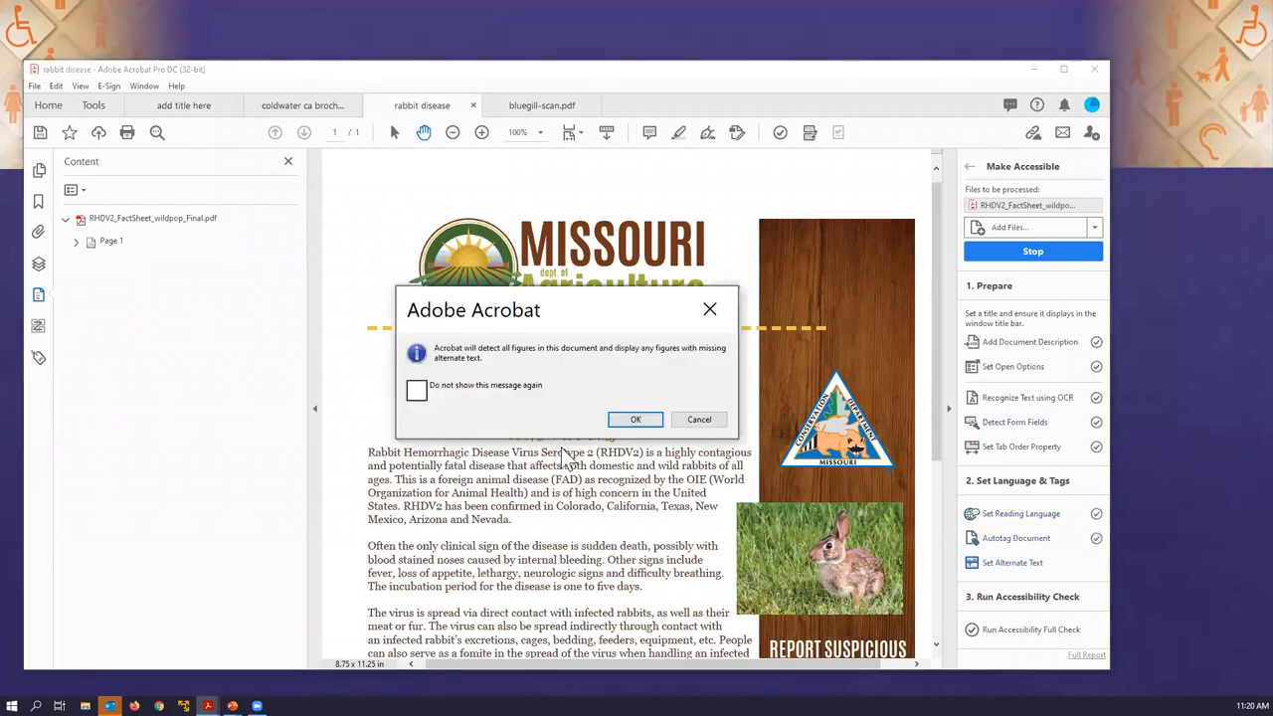
Detect the figures and save alternate text "mda" for the Missouri Agriculture logo, "mdc" for the Conservation Department logo and "rabbit" for the rabbit photo.
{"action": "left_click", "coordinate": [624, 422]}
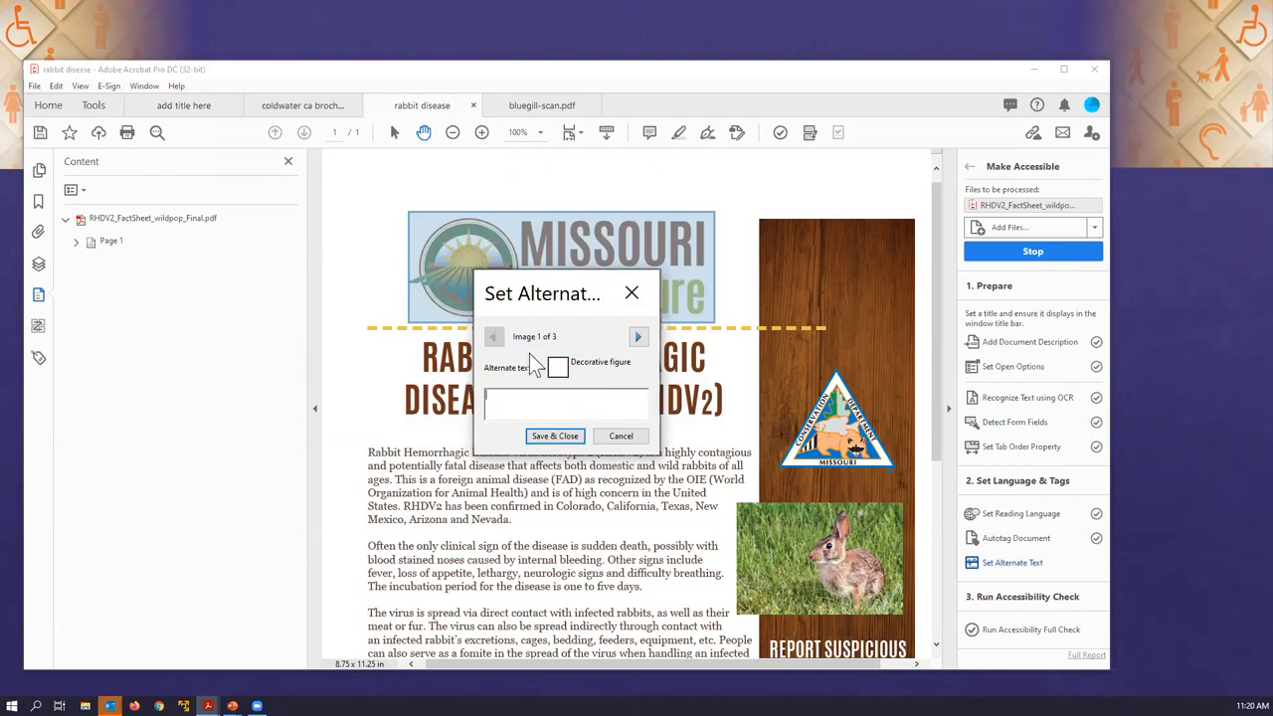
{"action": "left_click", "coordinate": [639, 338]}
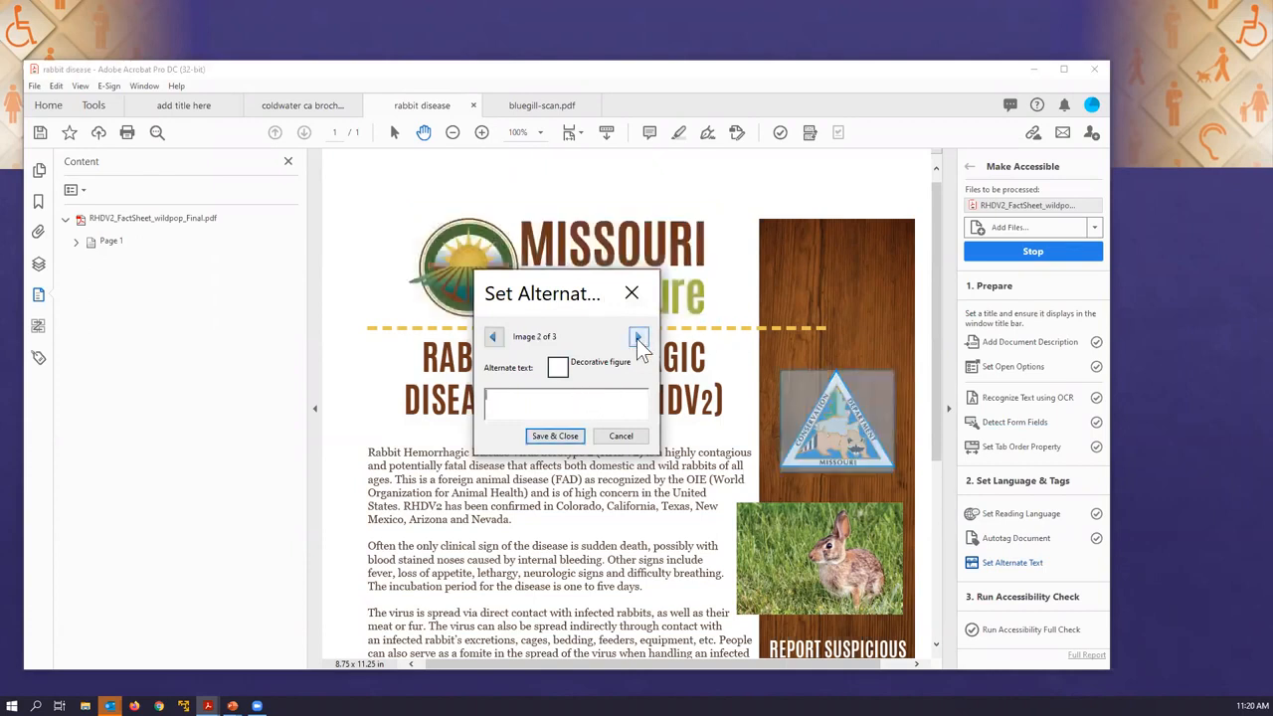
{"action": "left_click", "coordinate": [639, 338]}
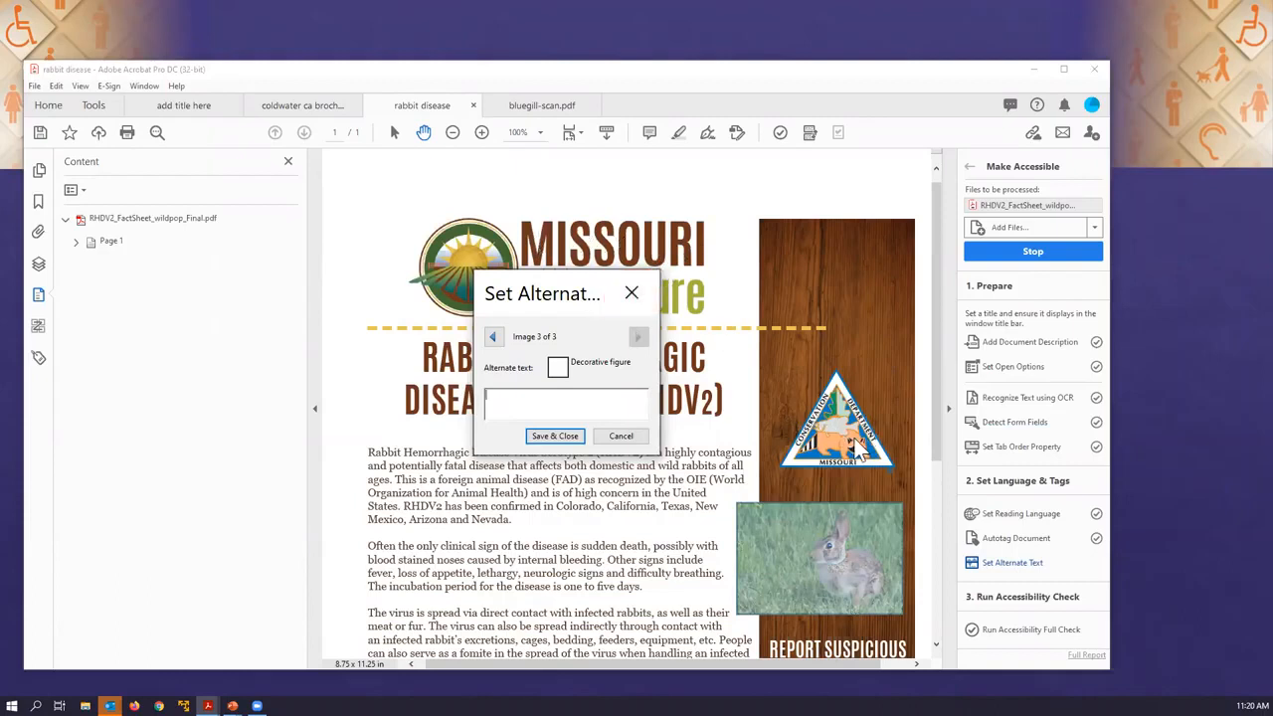
{"action": "left_click", "coordinate": [493, 336]}
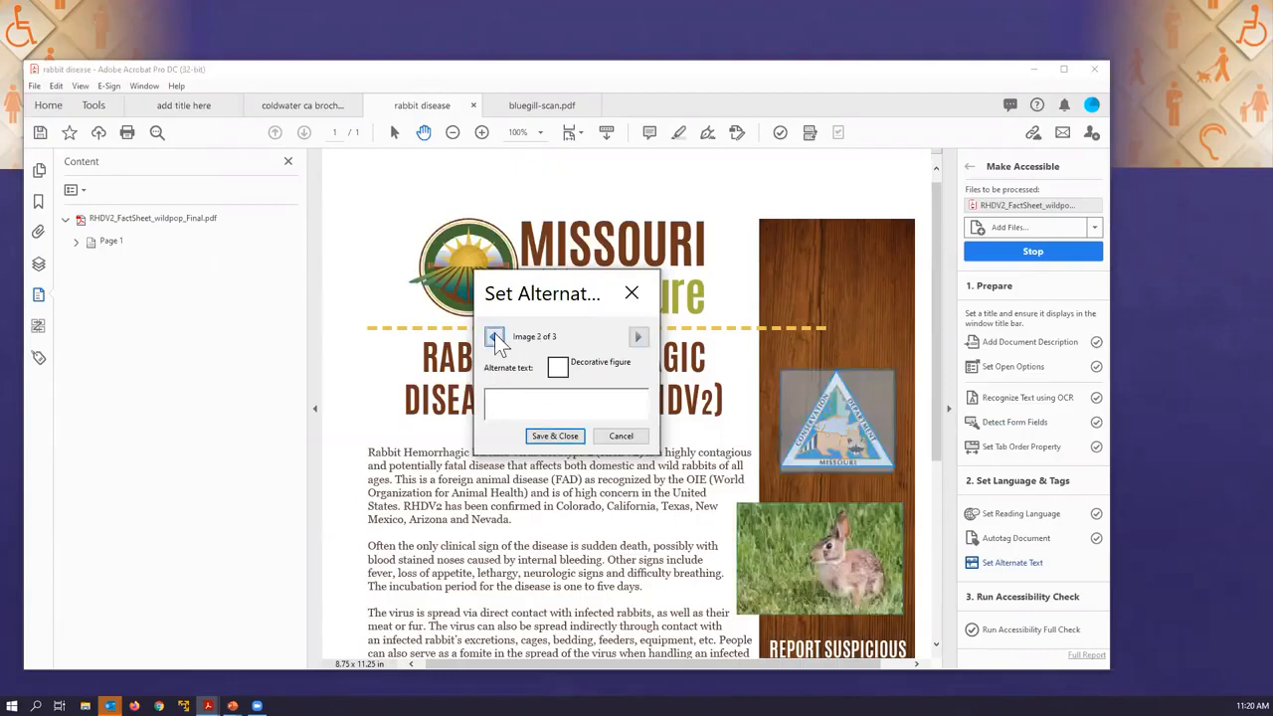
{"action": "left_click", "coordinate": [494, 336]}
{"action": "type", "text": "mda"}
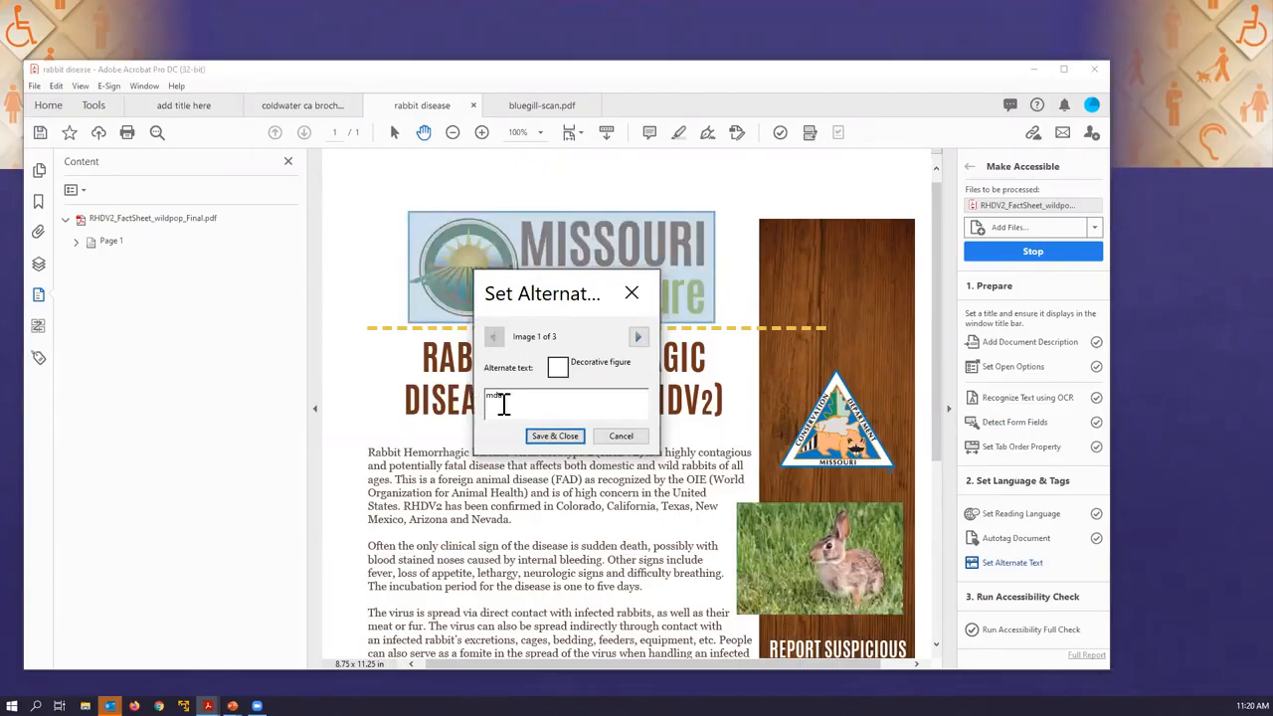
{"action": "left_click", "coordinate": [638, 337]}
{"action": "type", "text": "m"}
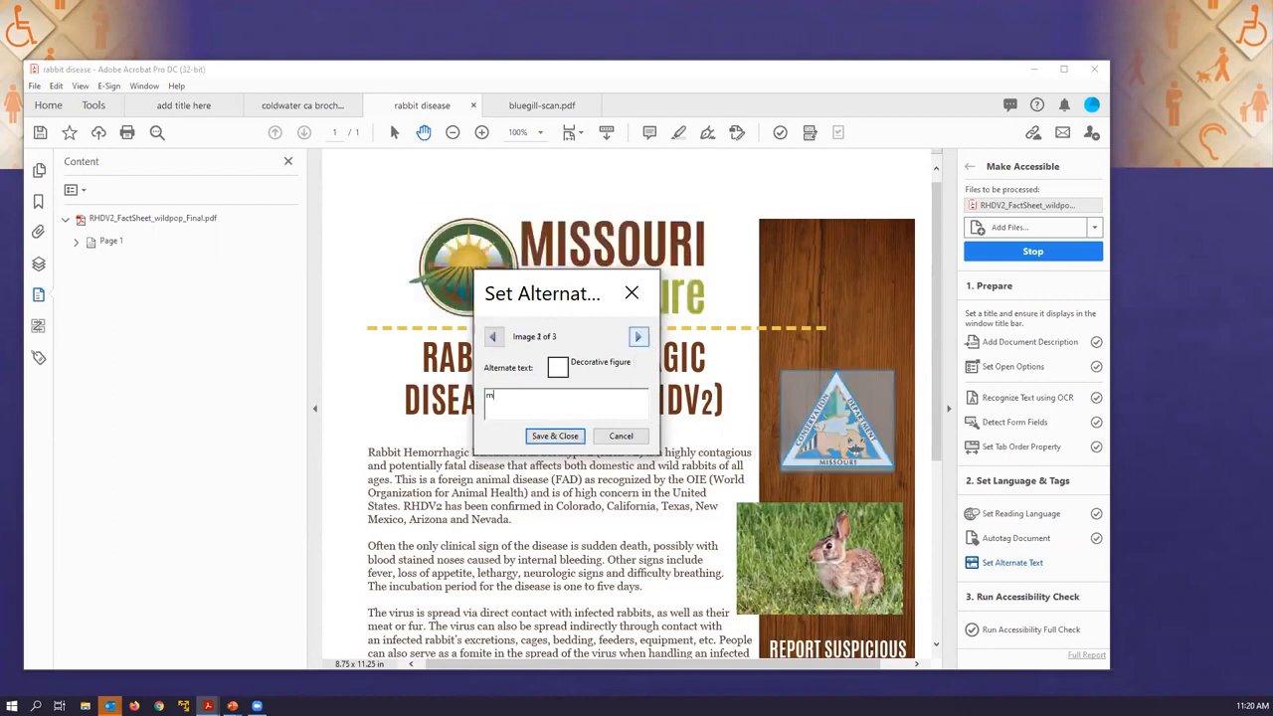
{"action": "type", "text": "dc"}
{"action": "left_click", "coordinate": [638, 337]}
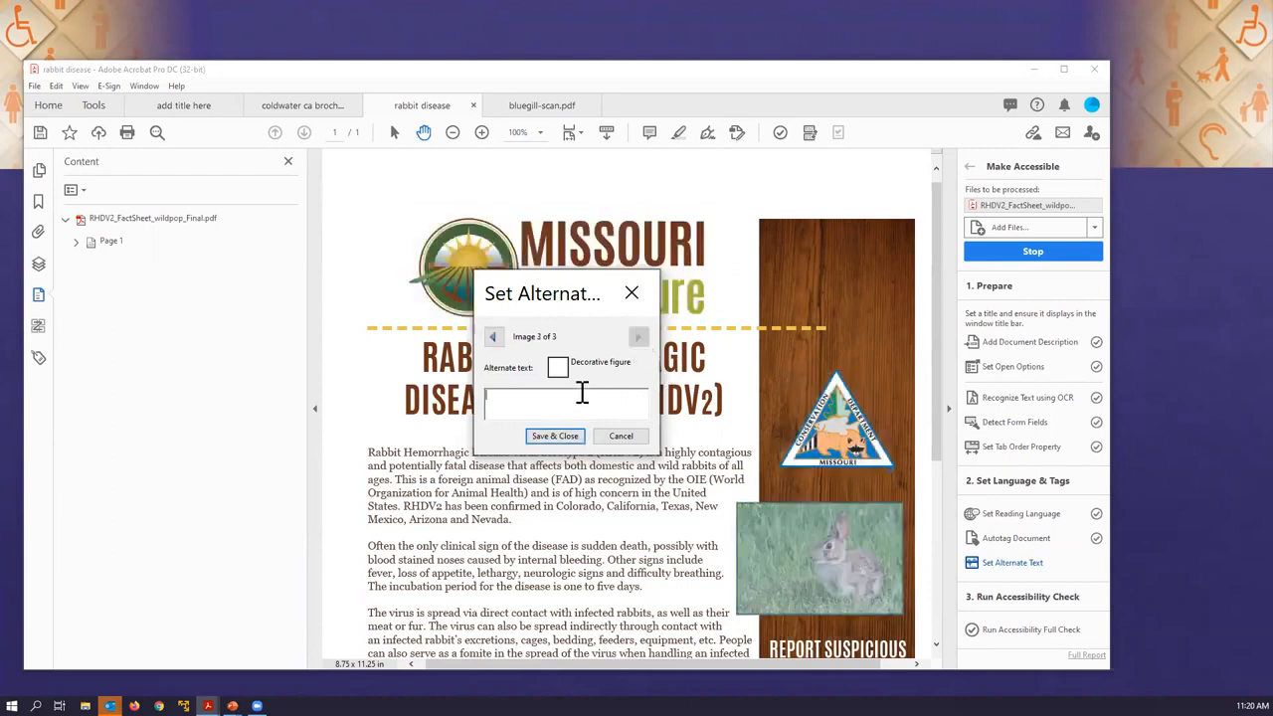
{"action": "type", "text": "rabbit"}
{"action": "left_click", "coordinate": [554, 436]}
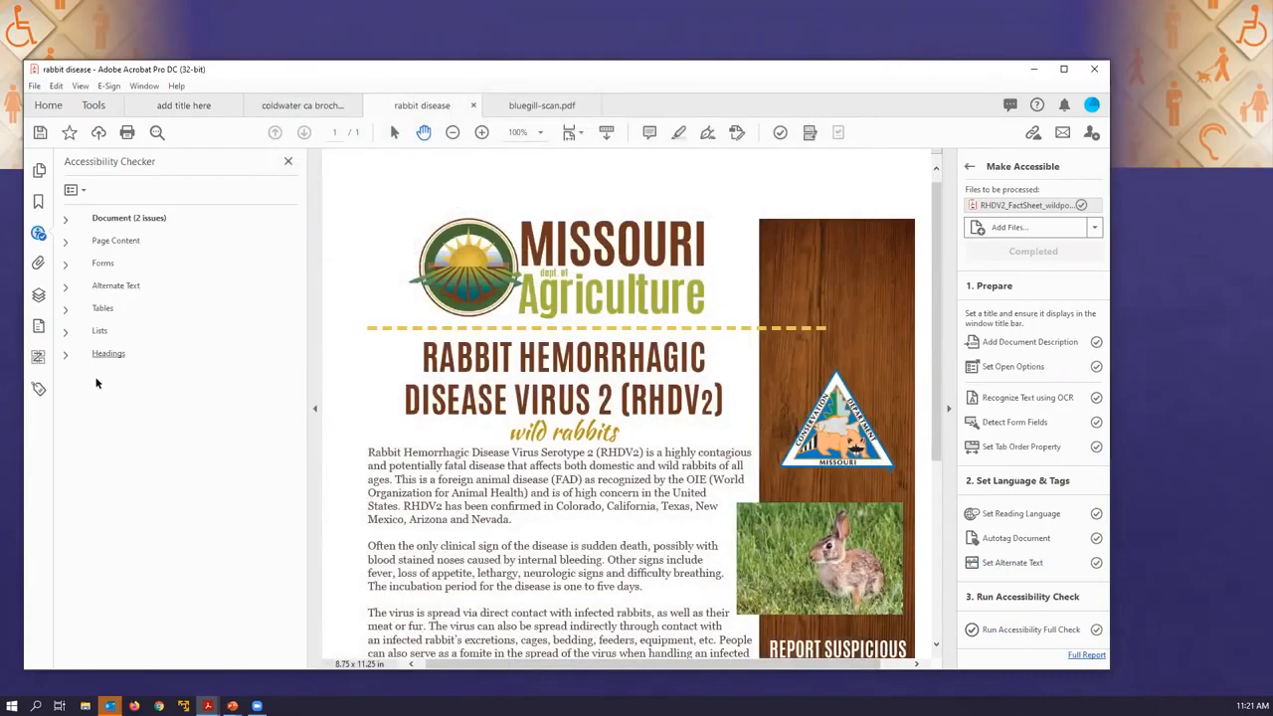
Examine the generated tags for the logo figure, the main title and the "wild rabbits" subtitle by expanding the tag tree.
{"action": "left_click", "coordinate": [39, 392]}
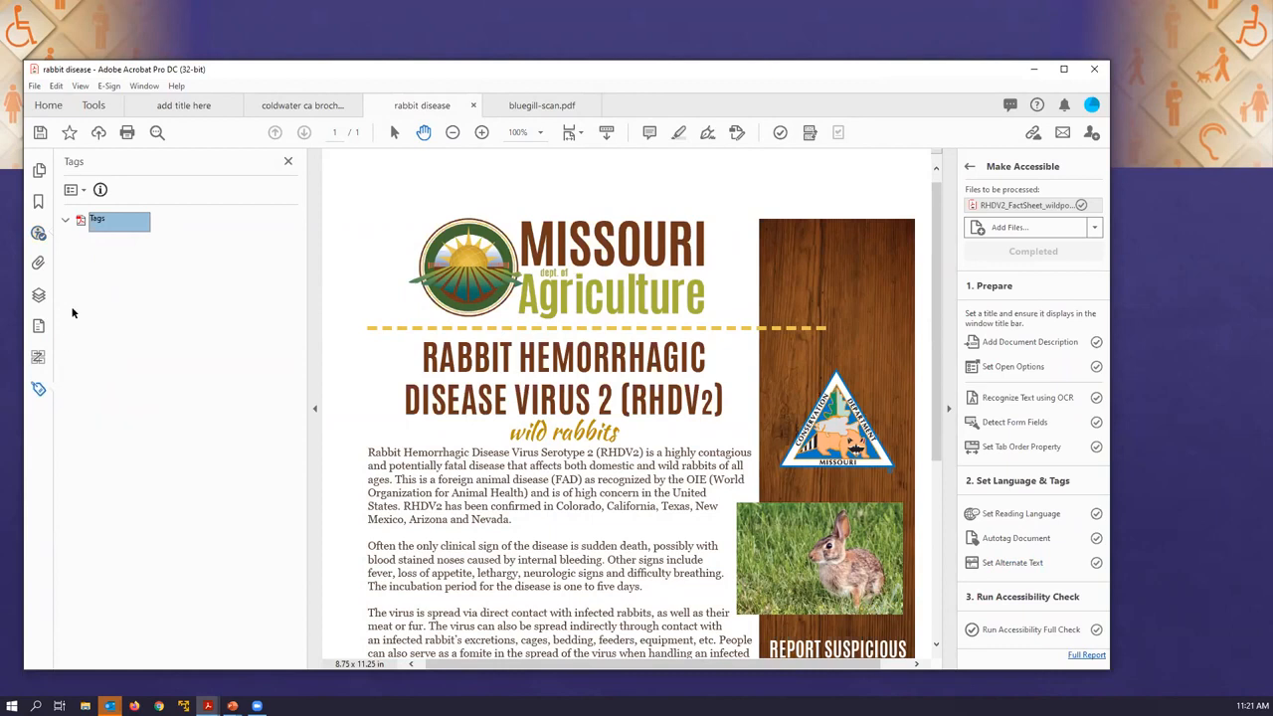
{"action": "left_click", "coordinate": [66, 219]}
{"action": "left_click", "coordinate": [117, 240]}
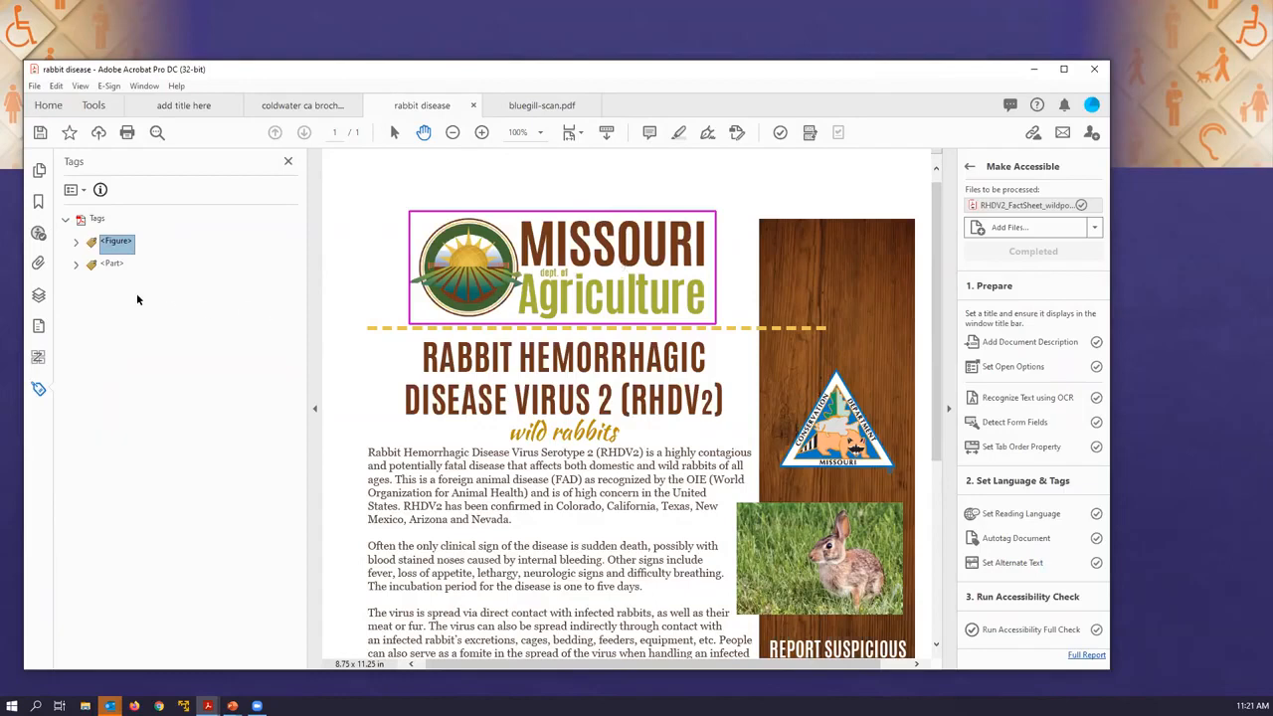
{"action": "left_click", "coordinate": [77, 266]}
{"action": "left_click", "coordinate": [87, 288]}
{"action": "left_click", "coordinate": [129, 309]}
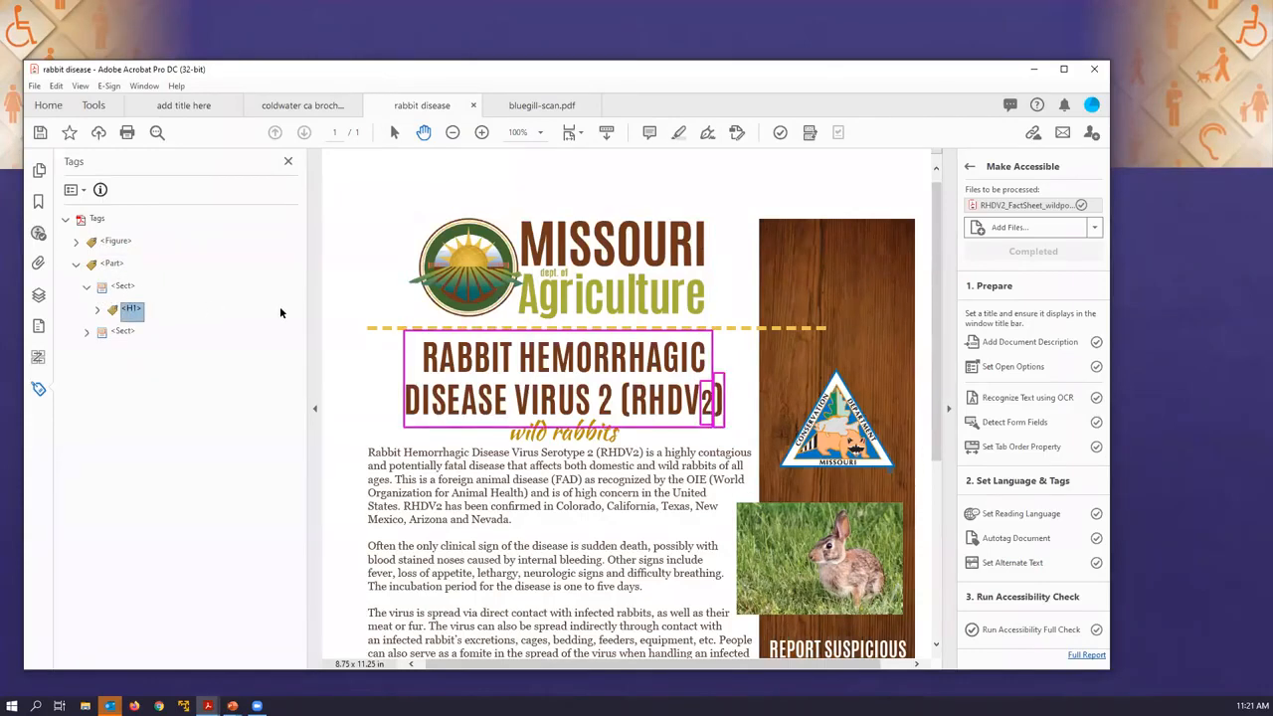
{"action": "left_click", "coordinate": [87, 332]}
{"action": "left_click", "coordinate": [129, 356]}
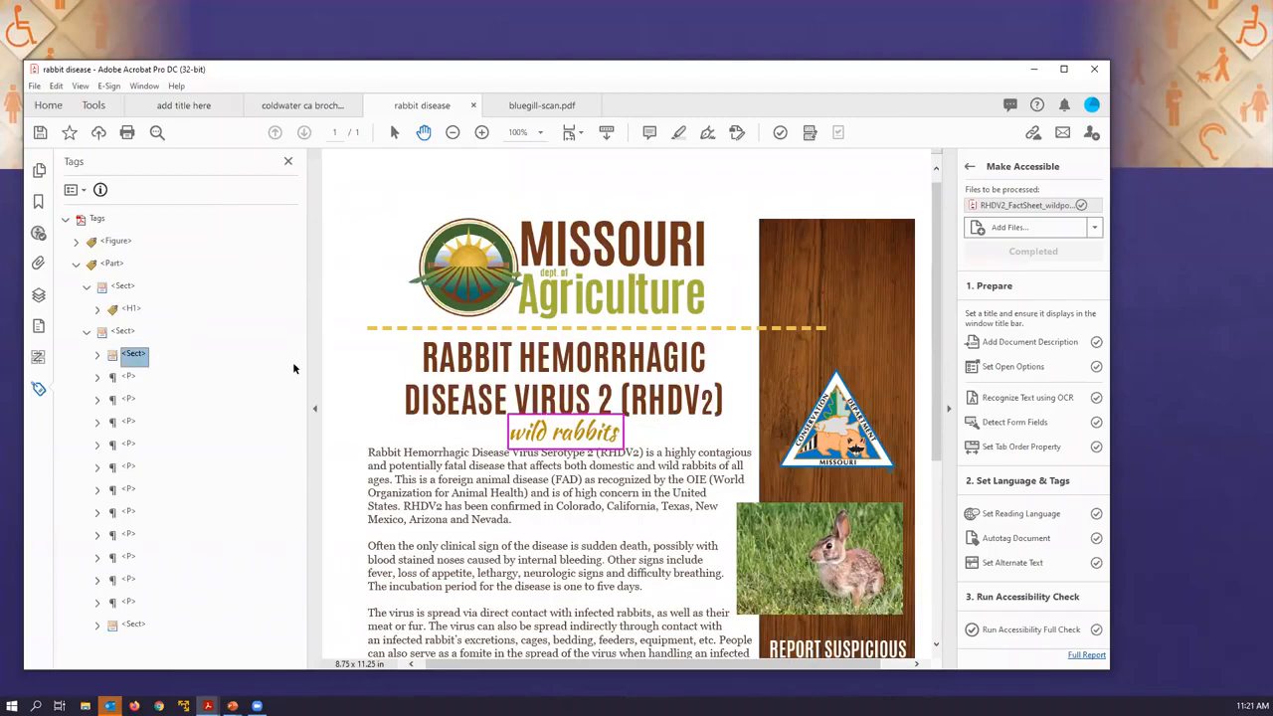
{"action": "left_click", "coordinate": [97, 355]}
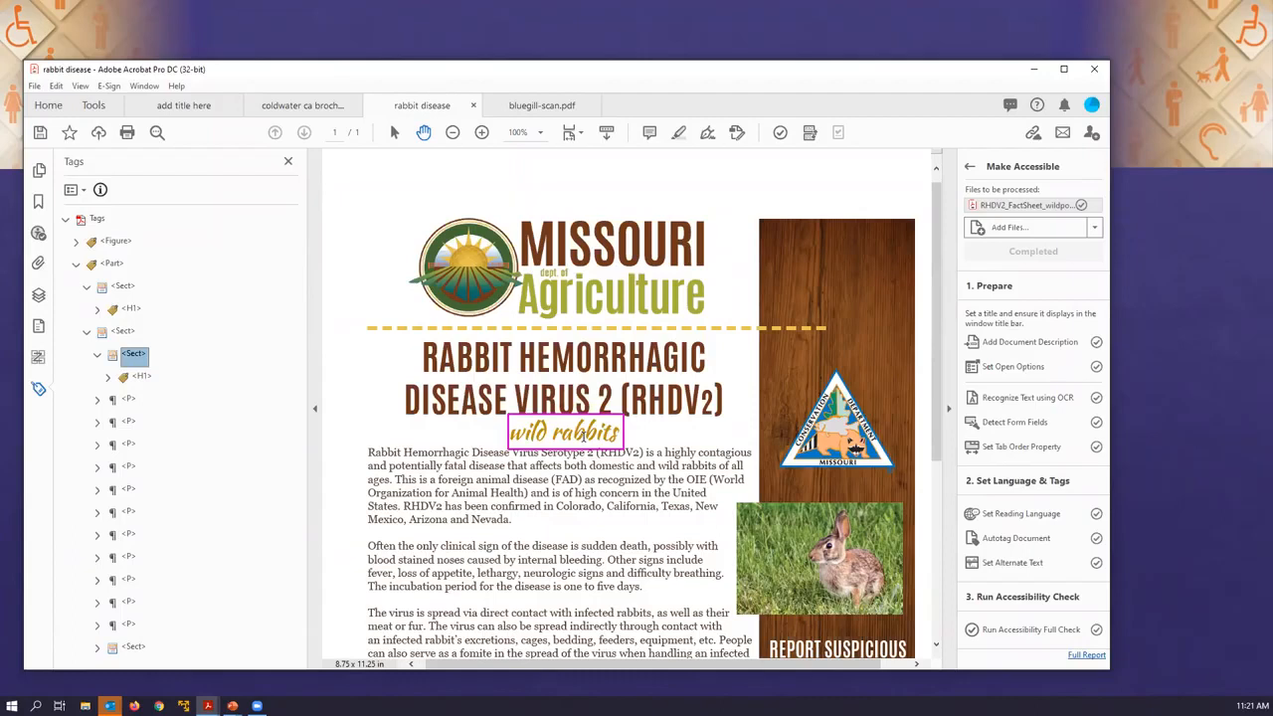
Check the fragmented paragraph tags and retag the whole first body paragraph as one Text/Paragraph with the Reading Order tool.
{"action": "left_click", "coordinate": [129, 400]}
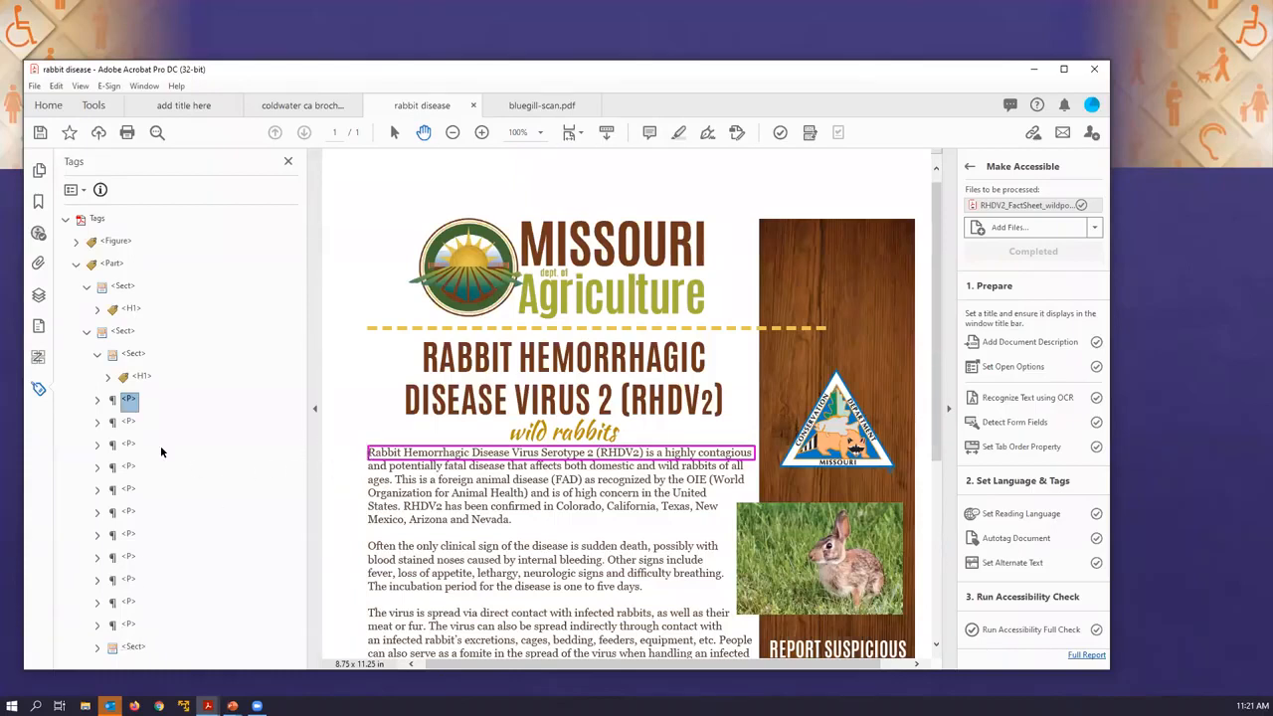
{"action": "left_click", "coordinate": [128, 423]}
{"action": "left_click", "coordinate": [128, 445]}
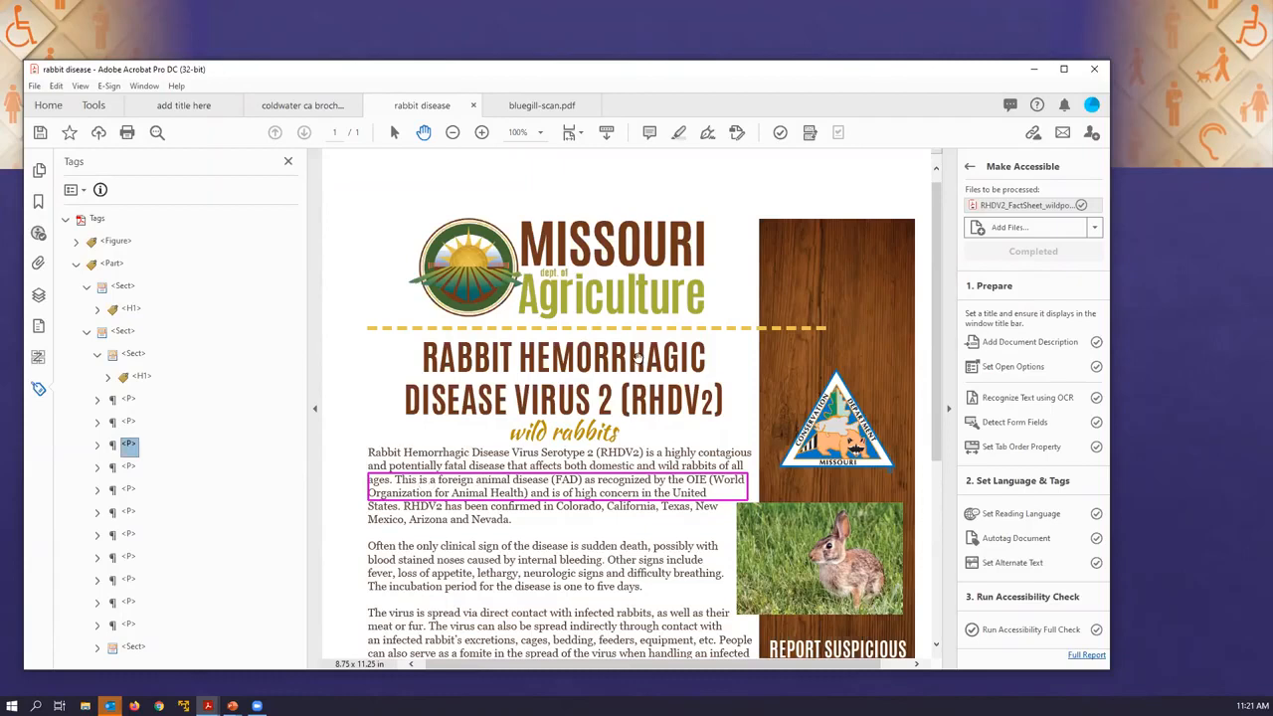
{"action": "left_click", "coordinate": [808, 133]}
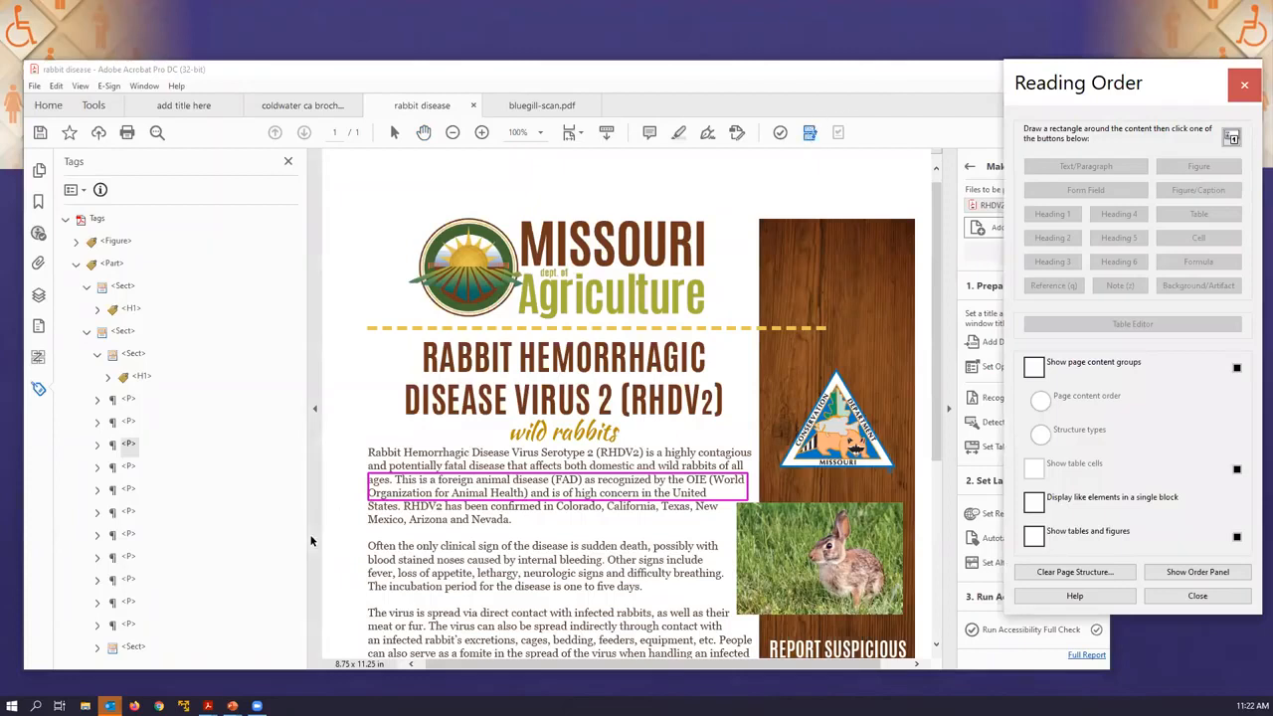
{"action": "left_click_drag", "start_coordinate": [366, 438], "coordinate": [760, 538]}
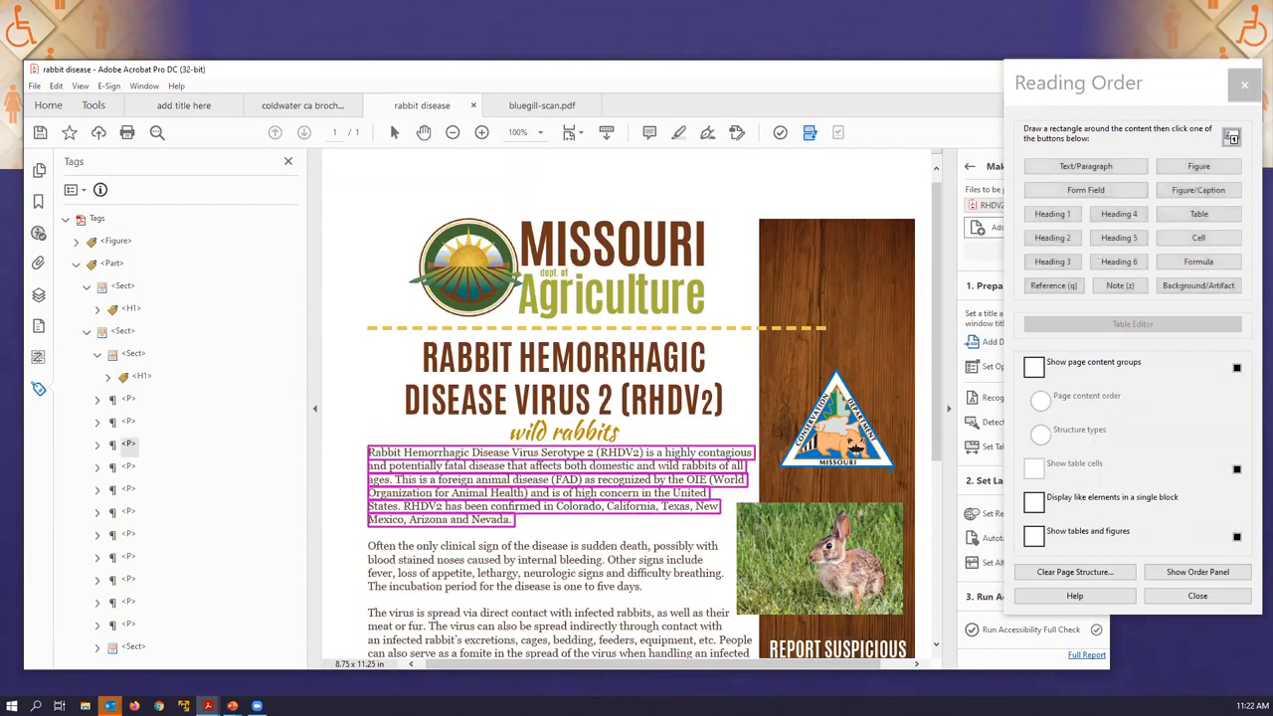
{"action": "left_click", "coordinate": [1102, 167]}
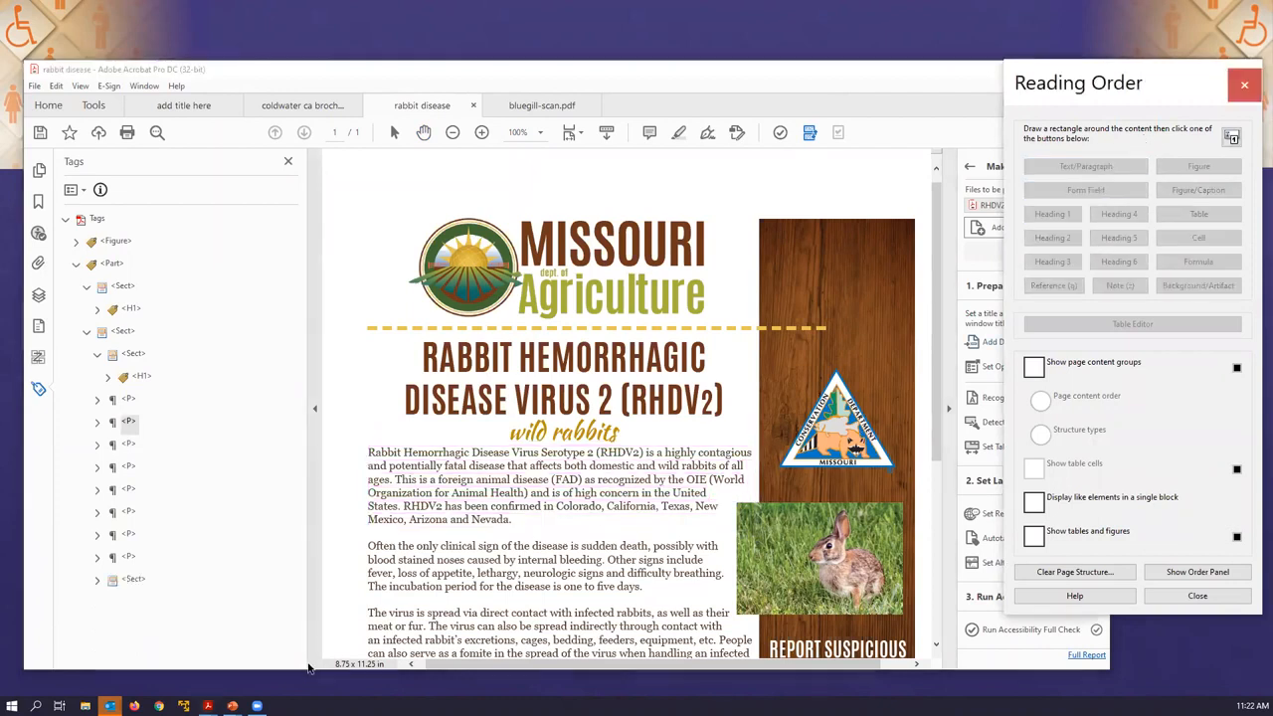
Retag the body paragraph starting "Often the only clinical sign" as a single Text/Paragraph.
{"action": "left_click", "coordinate": [129, 444]}
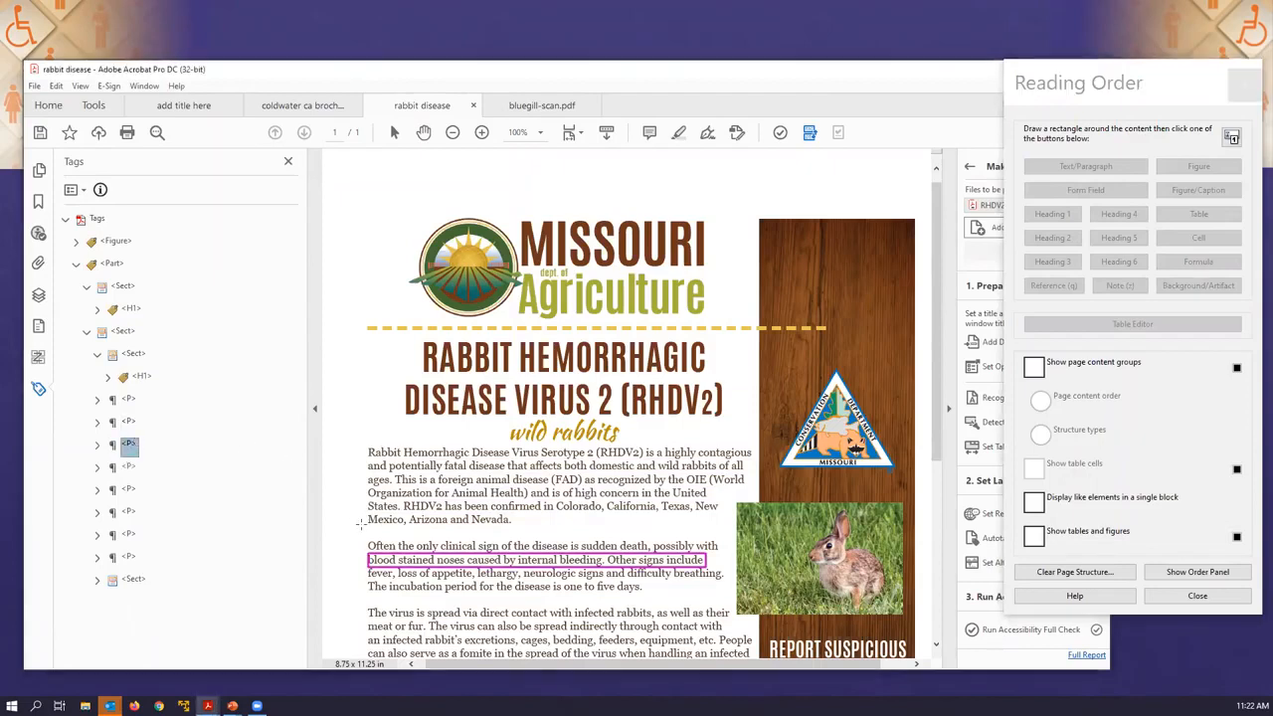
{"action": "mouse_move", "coordinate": [364, 533]}
{"action": "left_mouse_down"}
{"action": "mouse_move", "coordinate": [761, 581]}
{"action": "mouse_move", "coordinate": [735, 602]}
{"action": "left_mouse_up"}
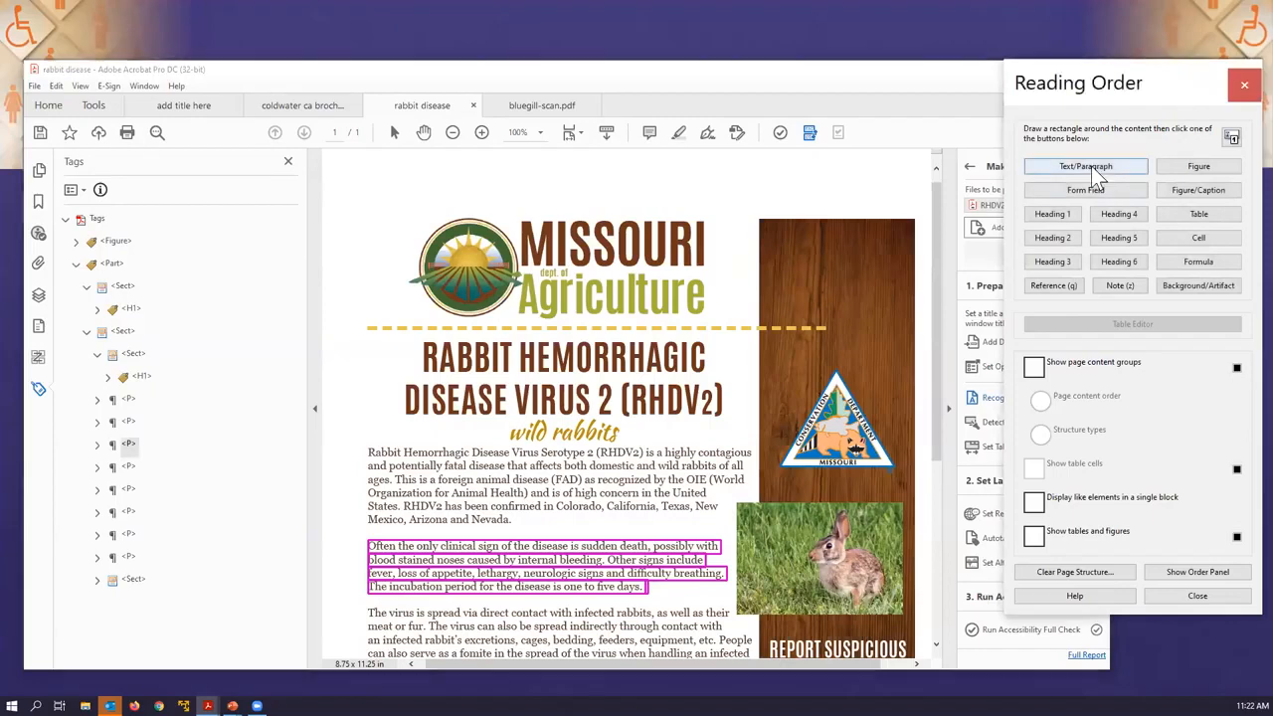
{"action": "left_click", "coordinate": [1090, 167]}
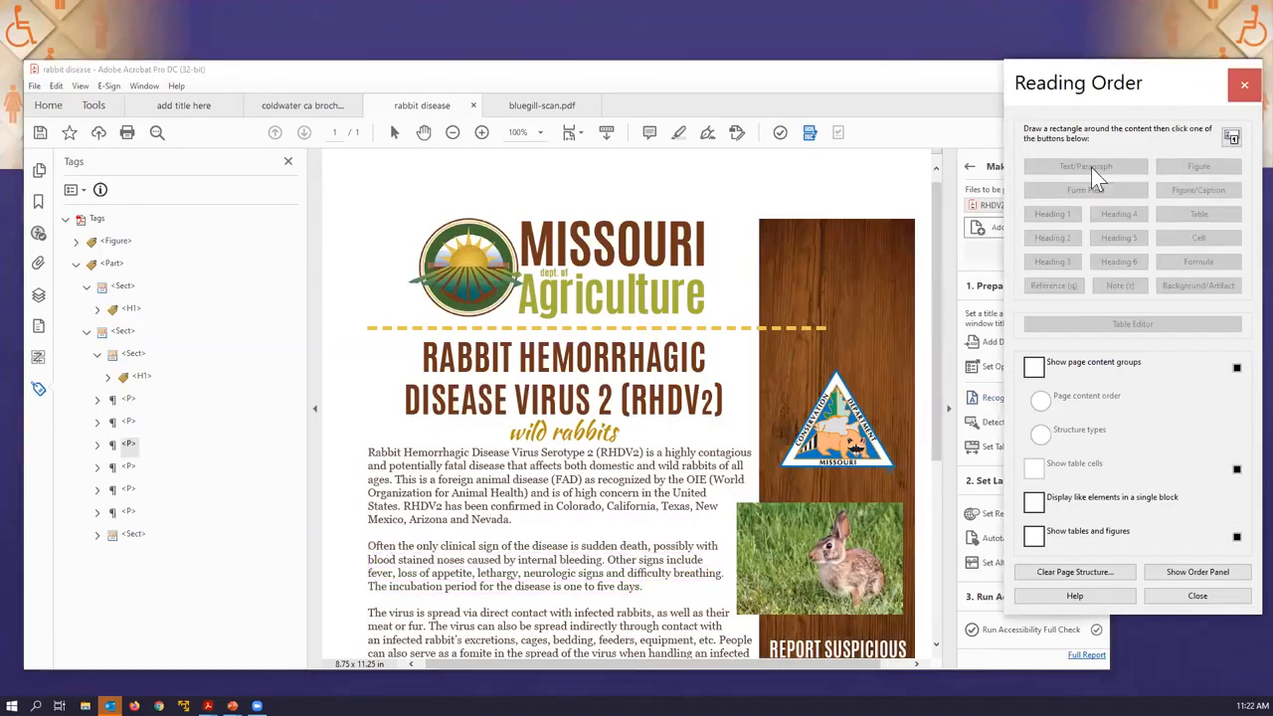
Examine the tags of the last section, expanding the one for the "Guidelines for Wild Rabbits" heading to check its heading level.
{"action": "scroll", "coordinate": [795, 251], "scroll_direction": "down", "scroll_amount": 1}
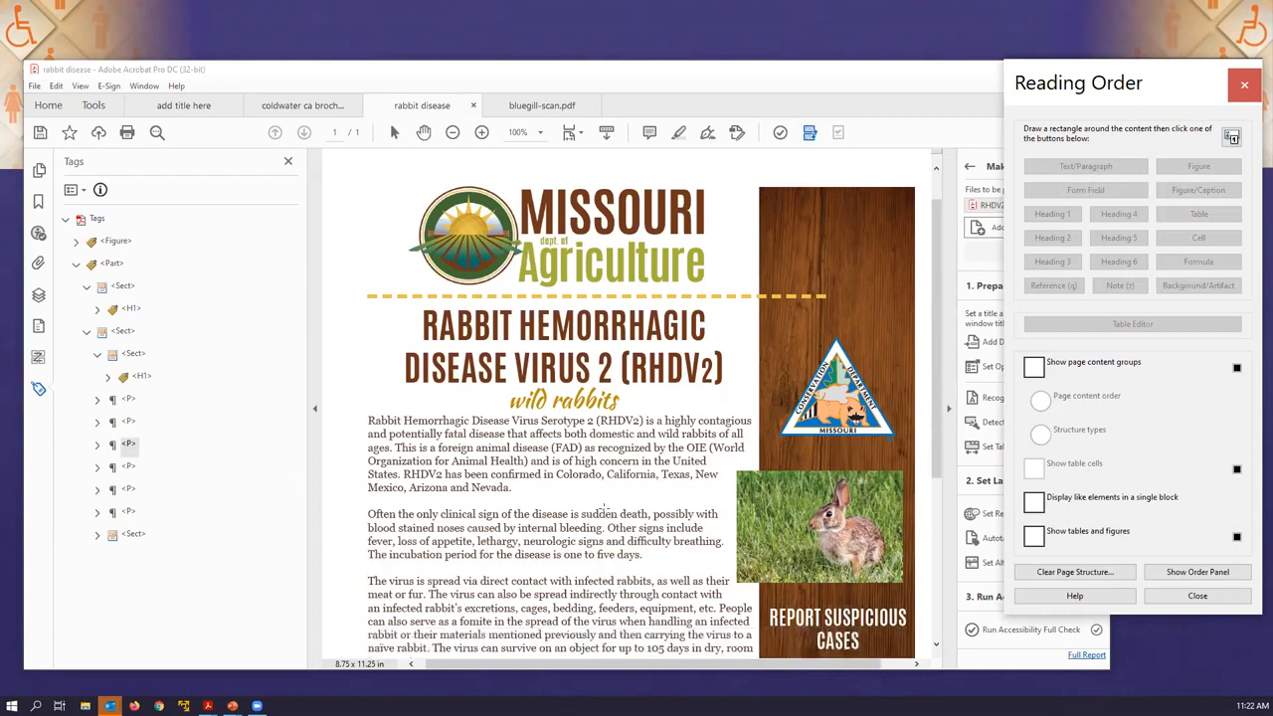
{"action": "scroll", "coordinate": [629, 517], "scroll_direction": "down", "scroll_amount": 1}
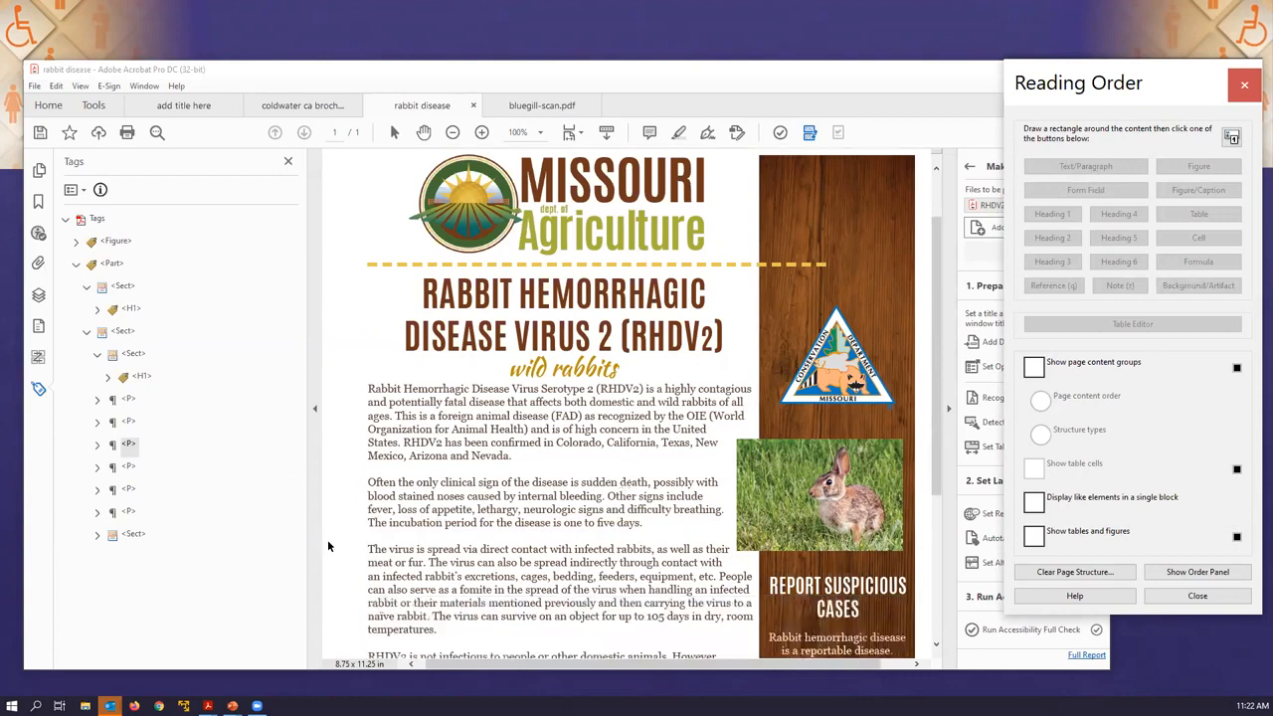
{"action": "left_click", "coordinate": [97, 535]}
{"action": "left_click", "coordinate": [141, 558]}
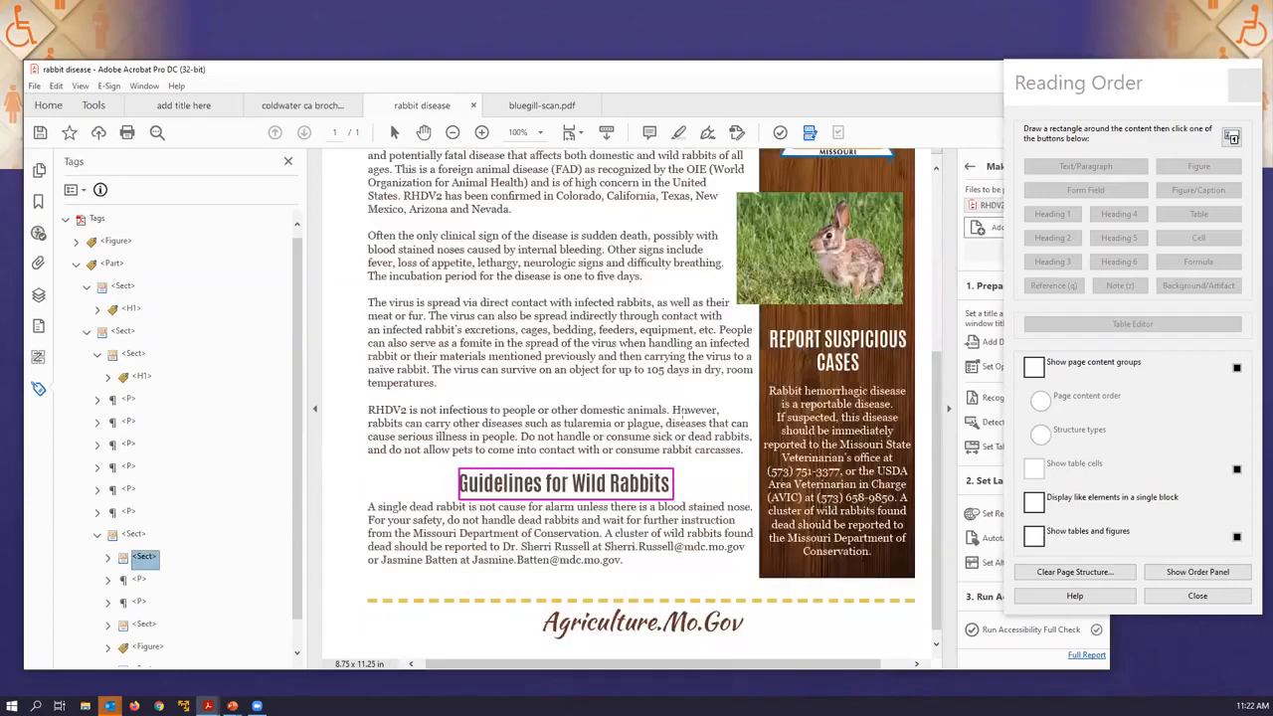
{"action": "left_click", "coordinate": [106, 559]}
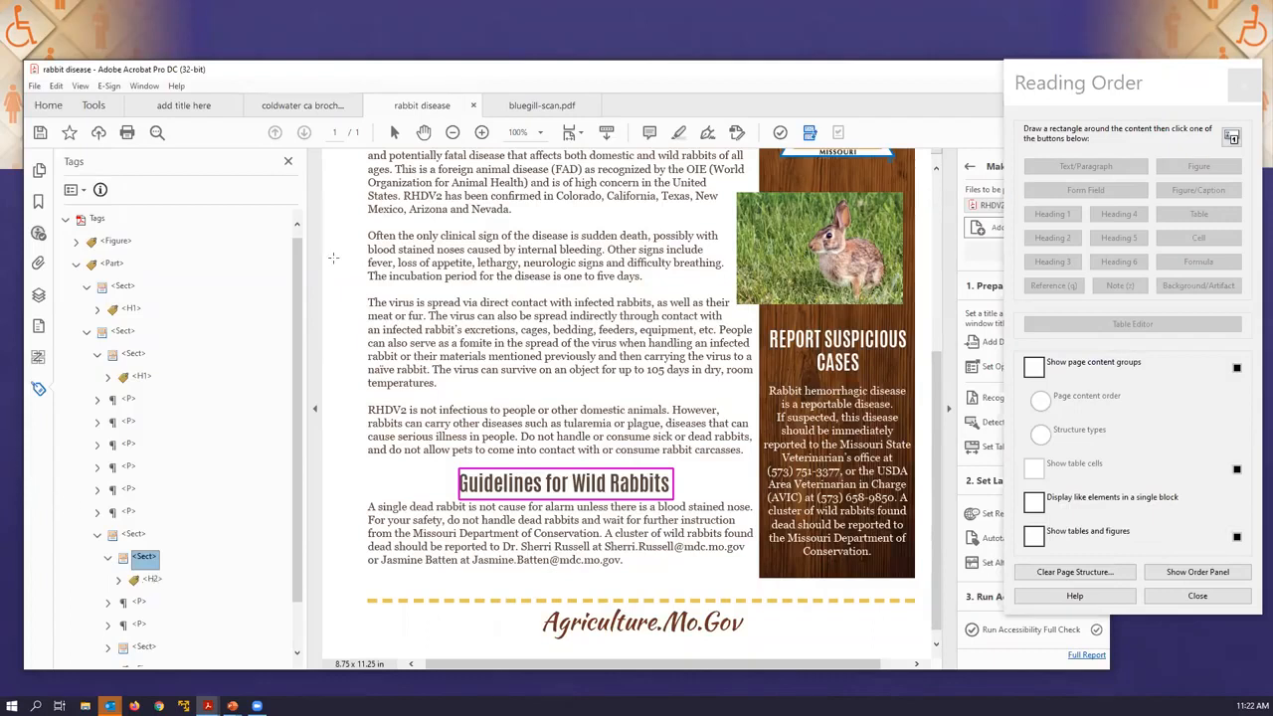
Switch to bluegill-scan.pdf and inspect its tags, the content of page 1 and whether the page's text is selectable.
{"action": "left_click", "coordinate": [554, 106]}
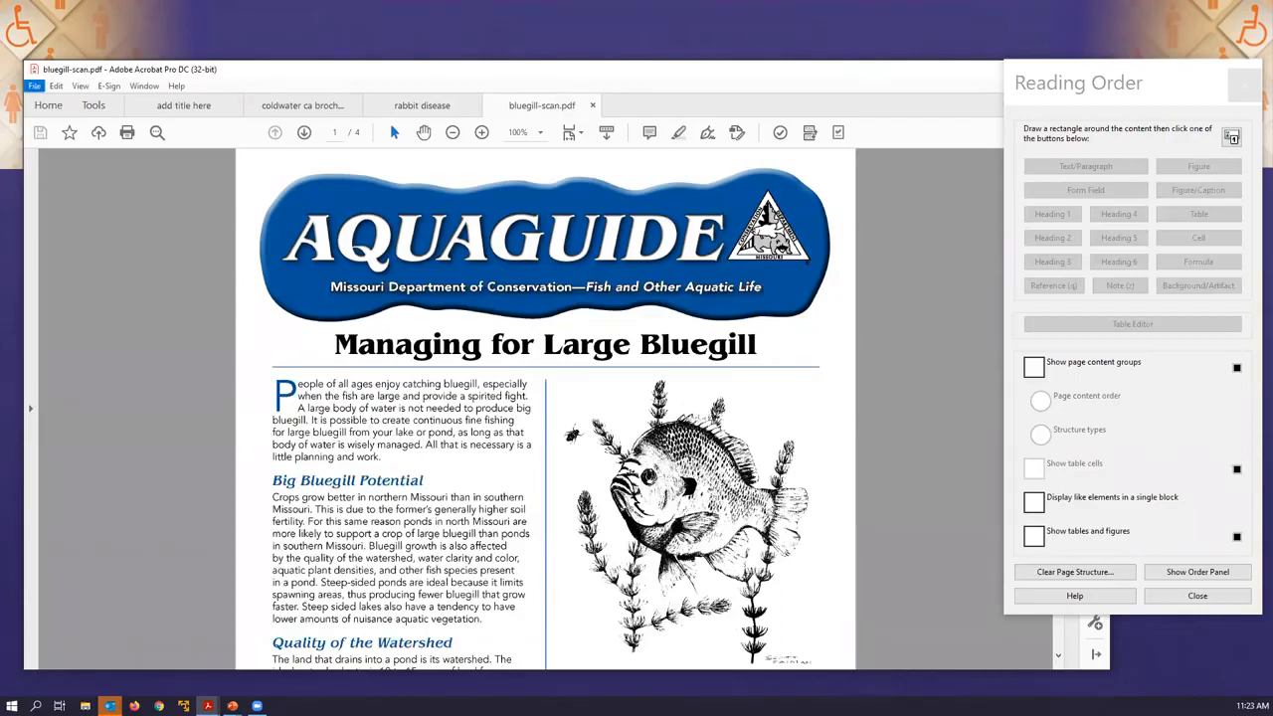
{"action": "left_click", "coordinate": [29, 412]}
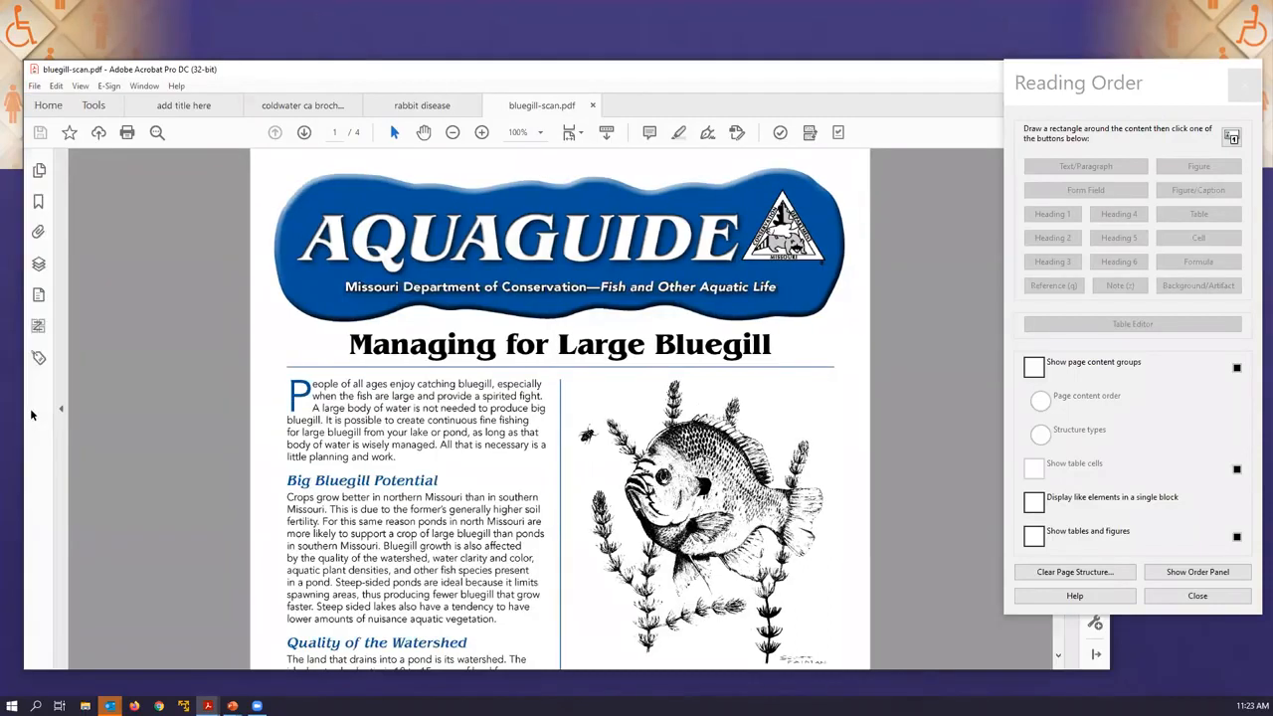
{"action": "left_click", "coordinate": [39, 362]}
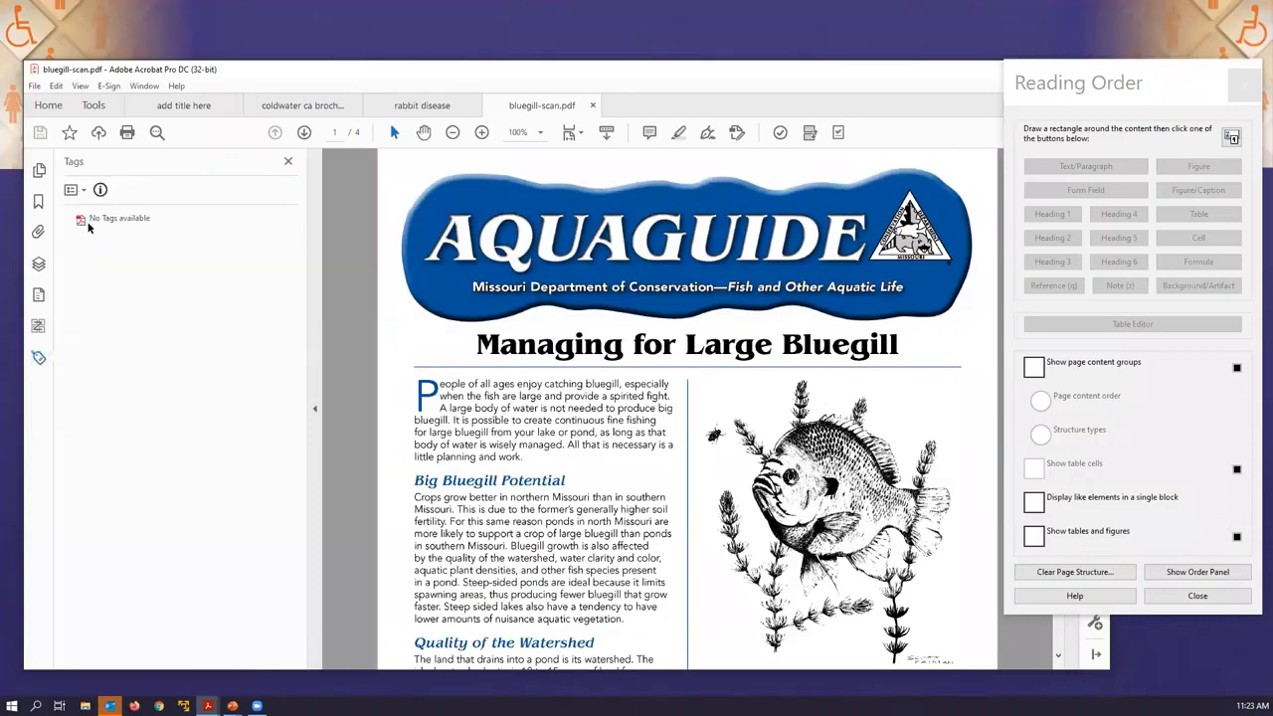
{"action": "left_click", "coordinate": [37, 296]}
{"action": "left_click", "coordinate": [65, 219]}
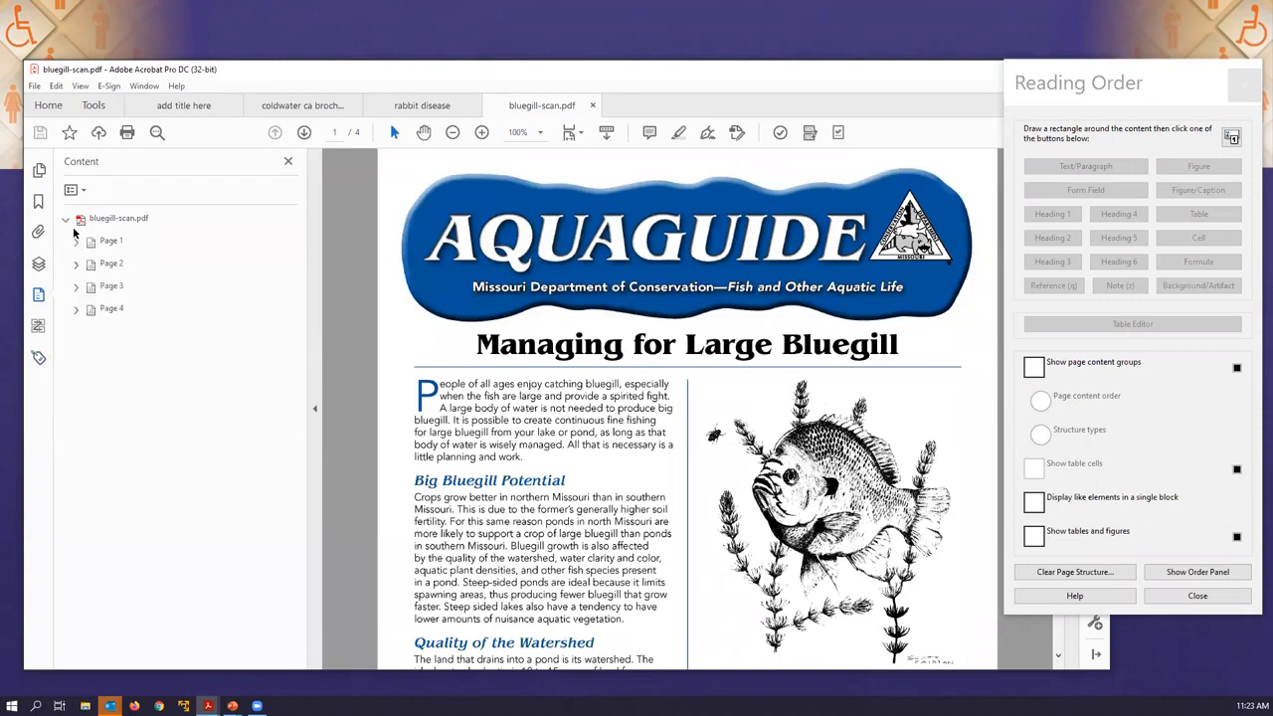
{"action": "left_click", "coordinate": [76, 241]}
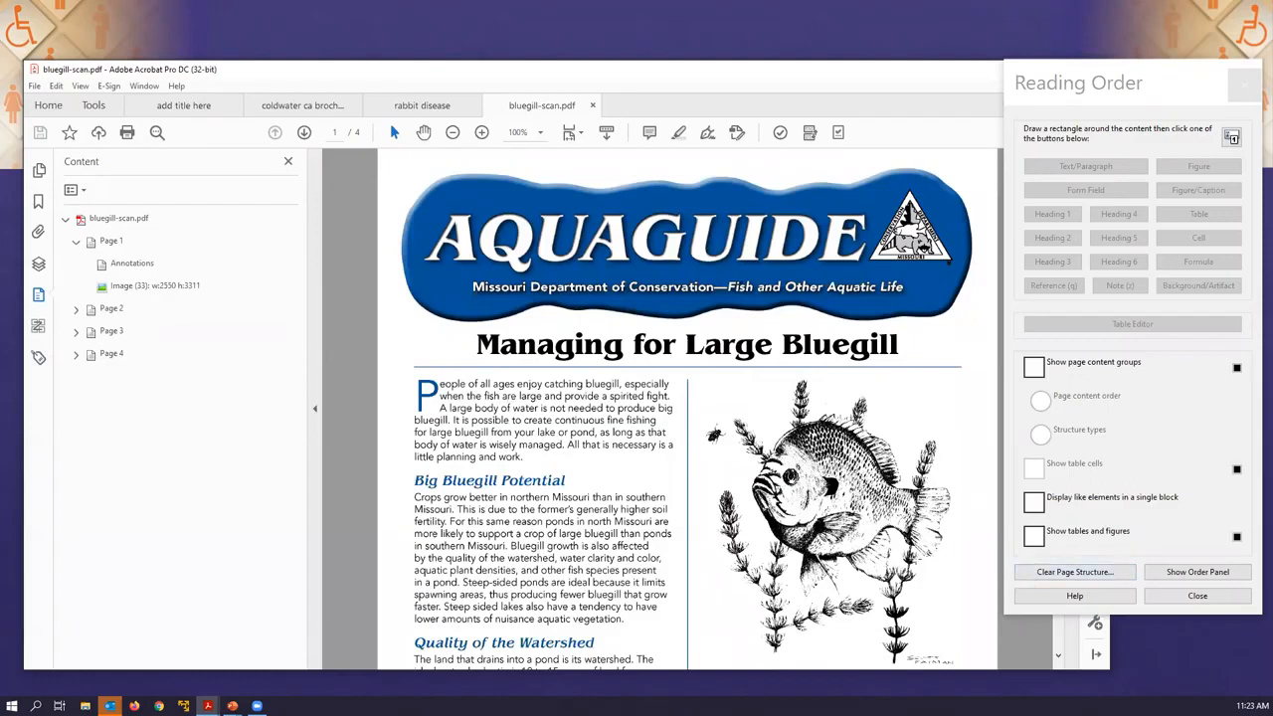
{"action": "left_click", "coordinate": [575, 465]}
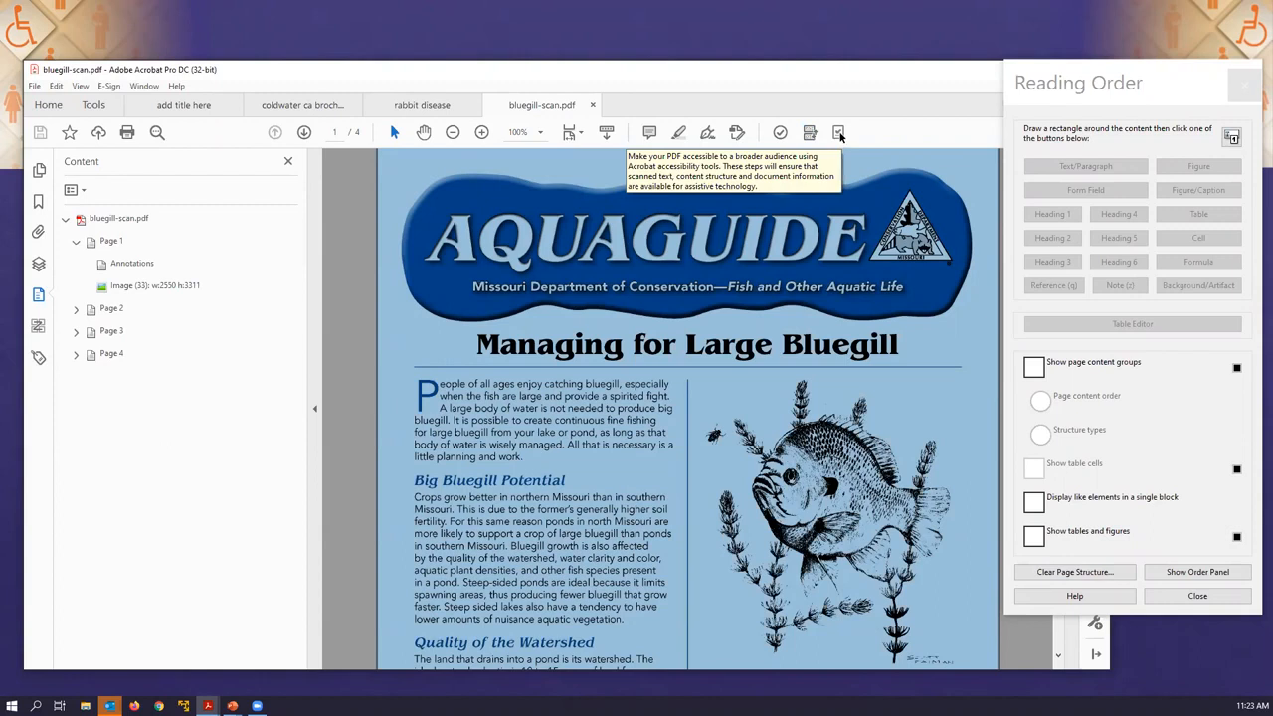
Start the Make Accessible process on bluegill-scan.pdf, closing the Reading Order tool, and set the document title to "bluegill".
{"action": "left_click", "coordinate": [840, 137]}
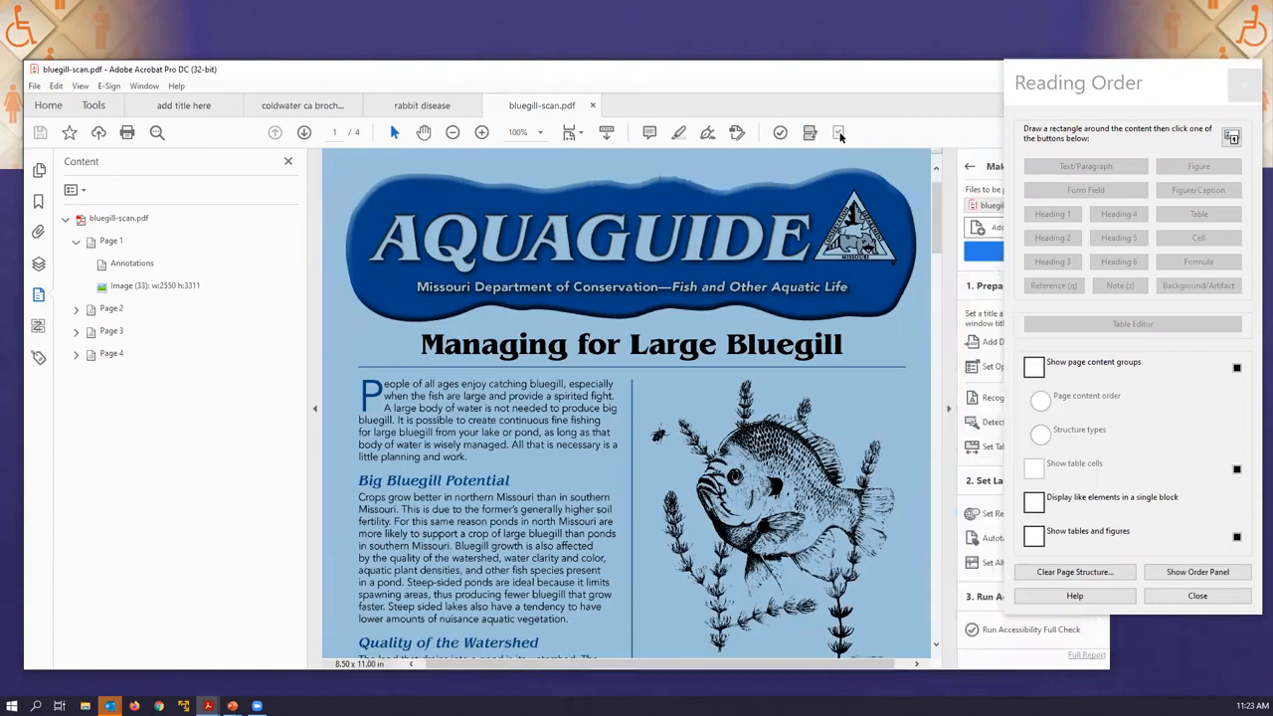
{"action": "left_click", "coordinate": [1242, 85]}
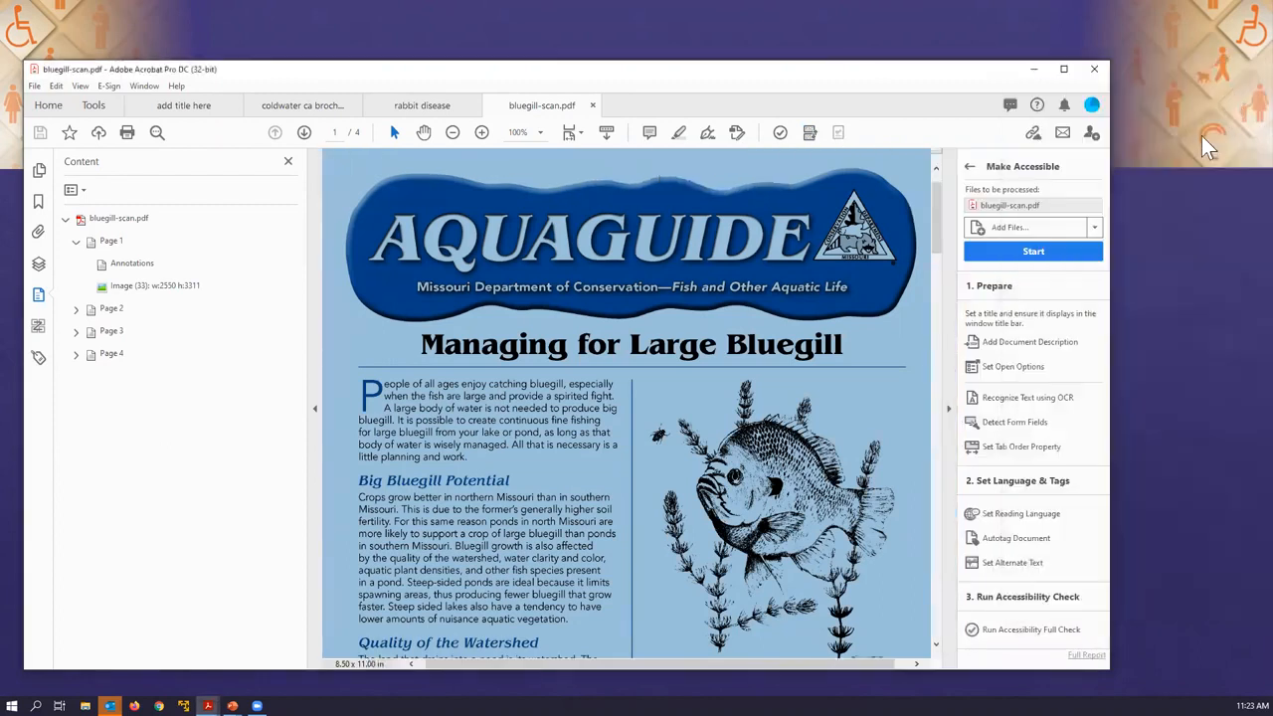
{"action": "left_click", "coordinate": [1032, 252]}
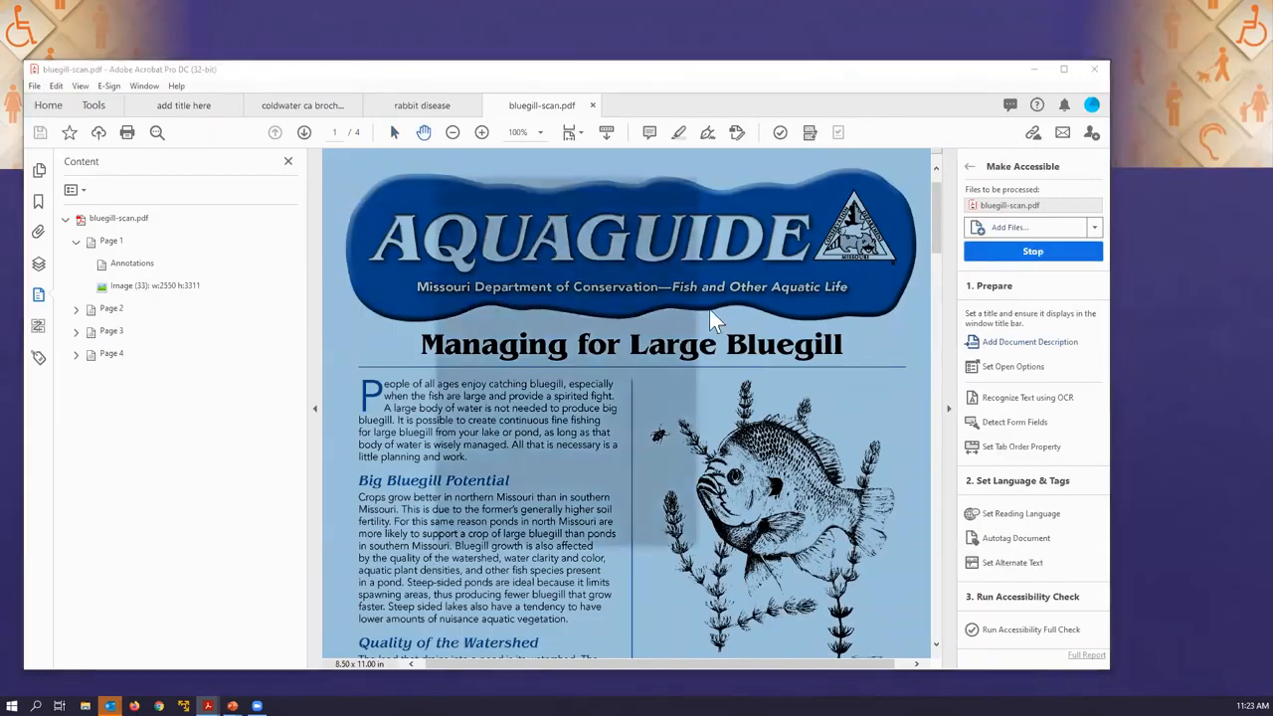
{"action": "double_click", "coordinate": [607, 241]}
{"action": "left_click", "coordinate": [607, 241]}
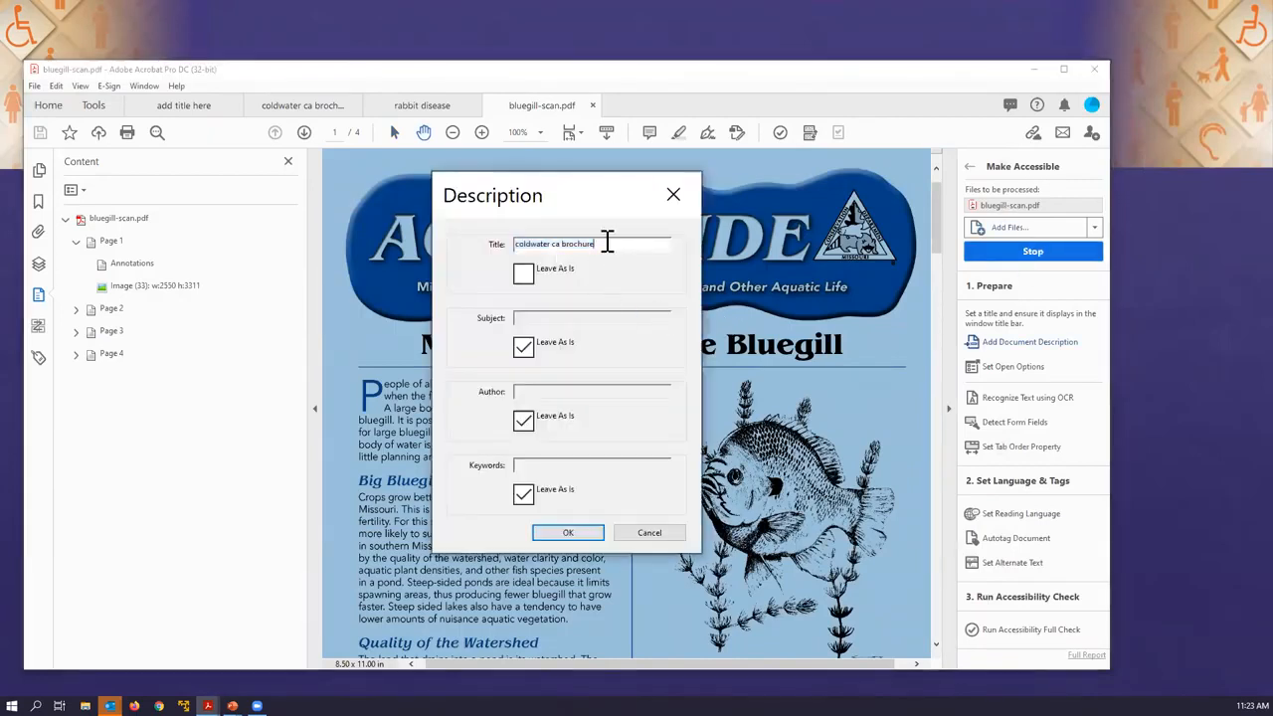
{"action": "double_click", "coordinate": [611, 240]}
{"action": "type", "text": "bluegill"}
{"action": "key", "text": "Return"}
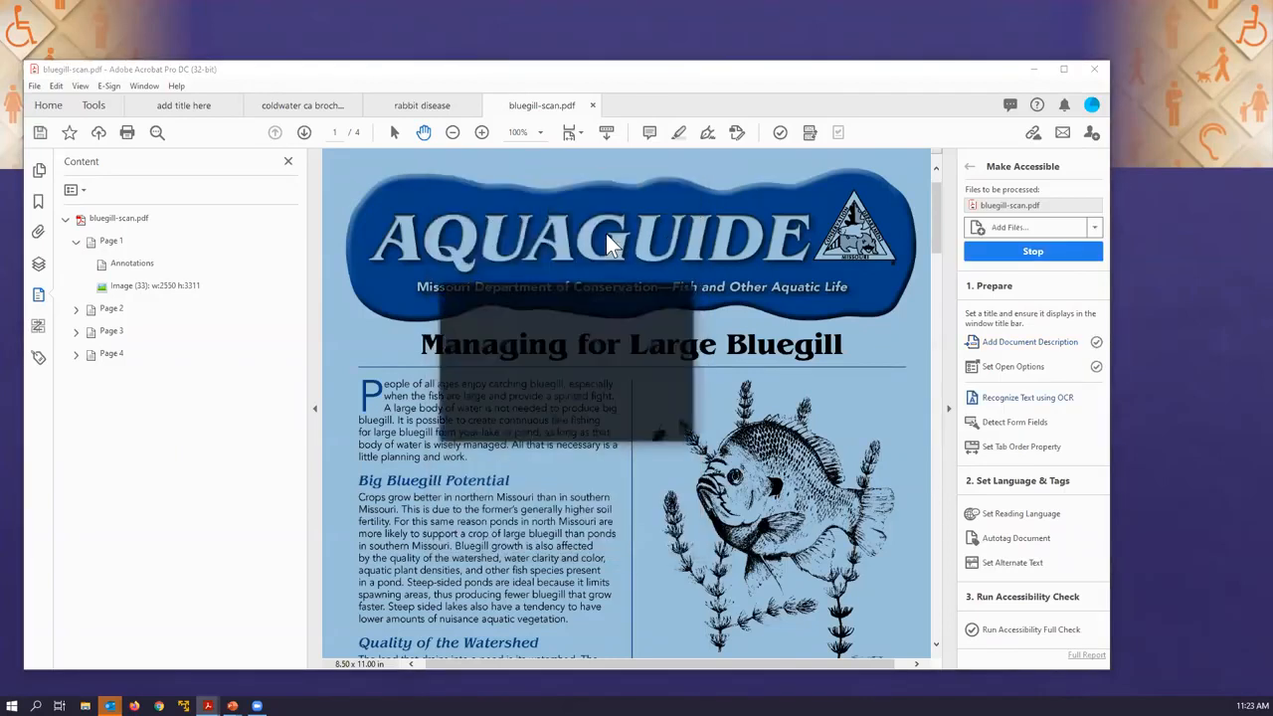
Run text recognition on the scan, skip form field detection and accept English as the reading language.
{"action": "left_click", "coordinate": [549, 422]}
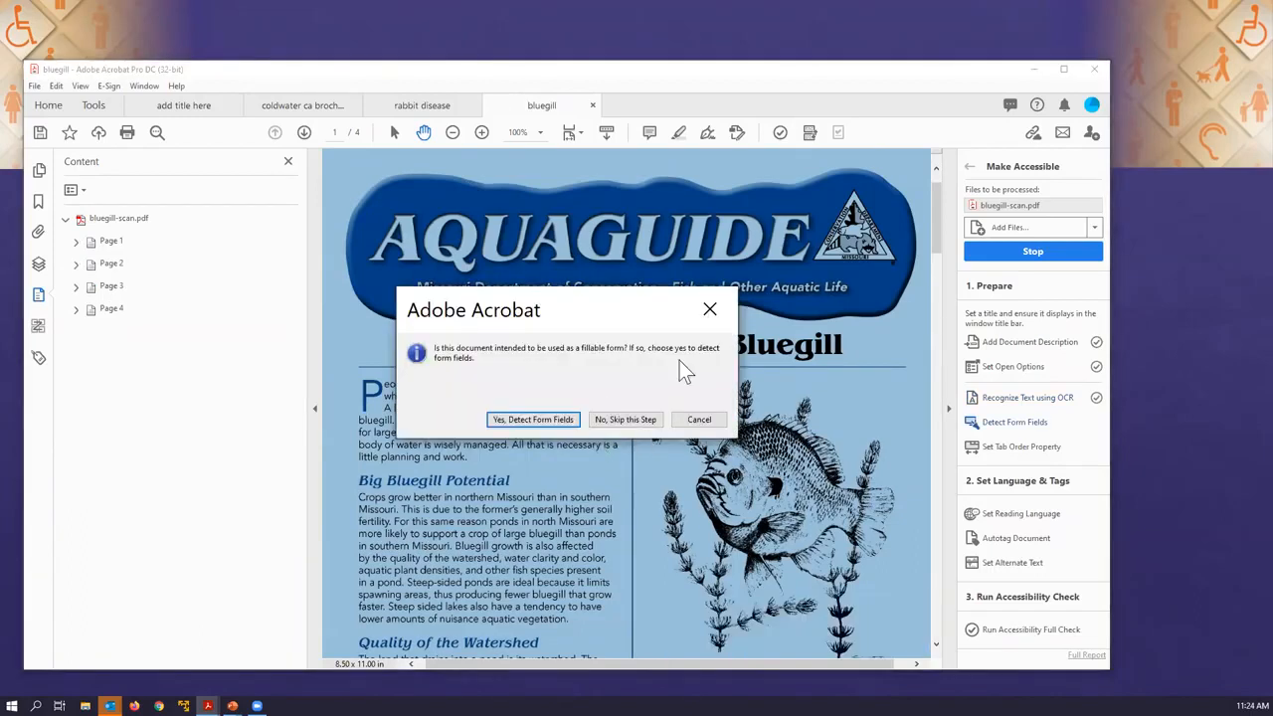
{"action": "left_click", "coordinate": [624, 419]}
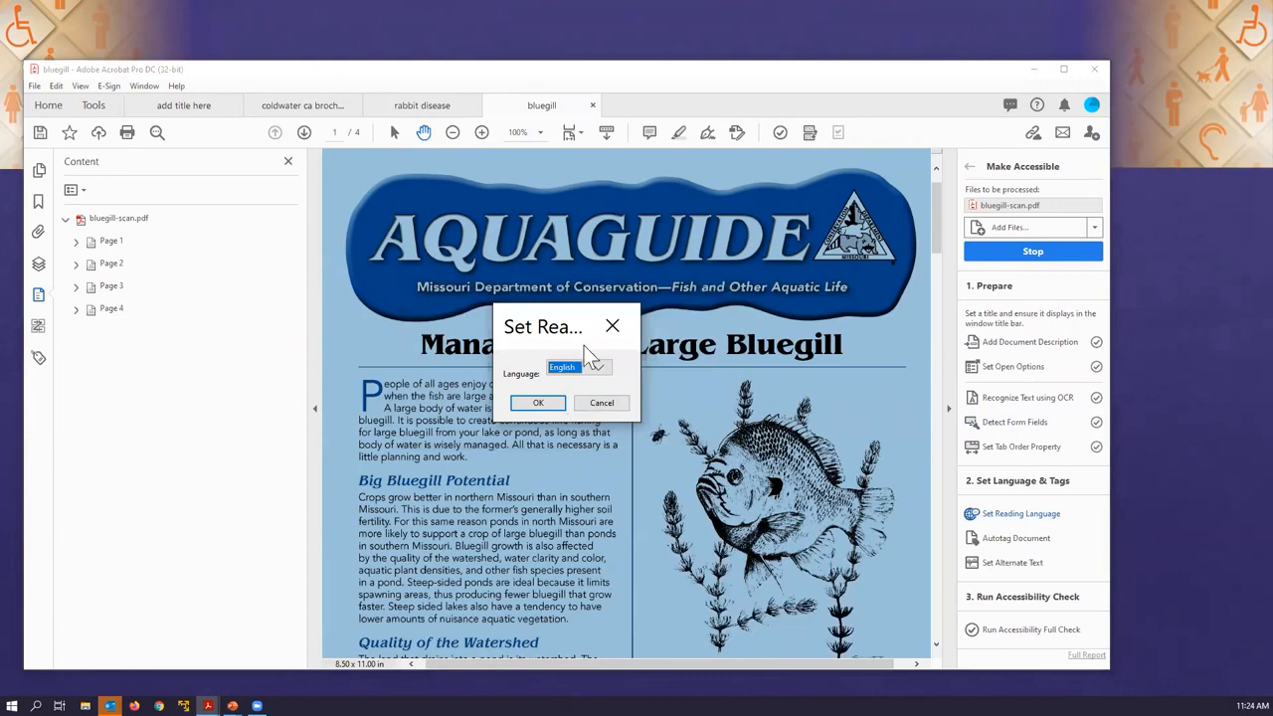
{"action": "left_click", "coordinate": [538, 403]}
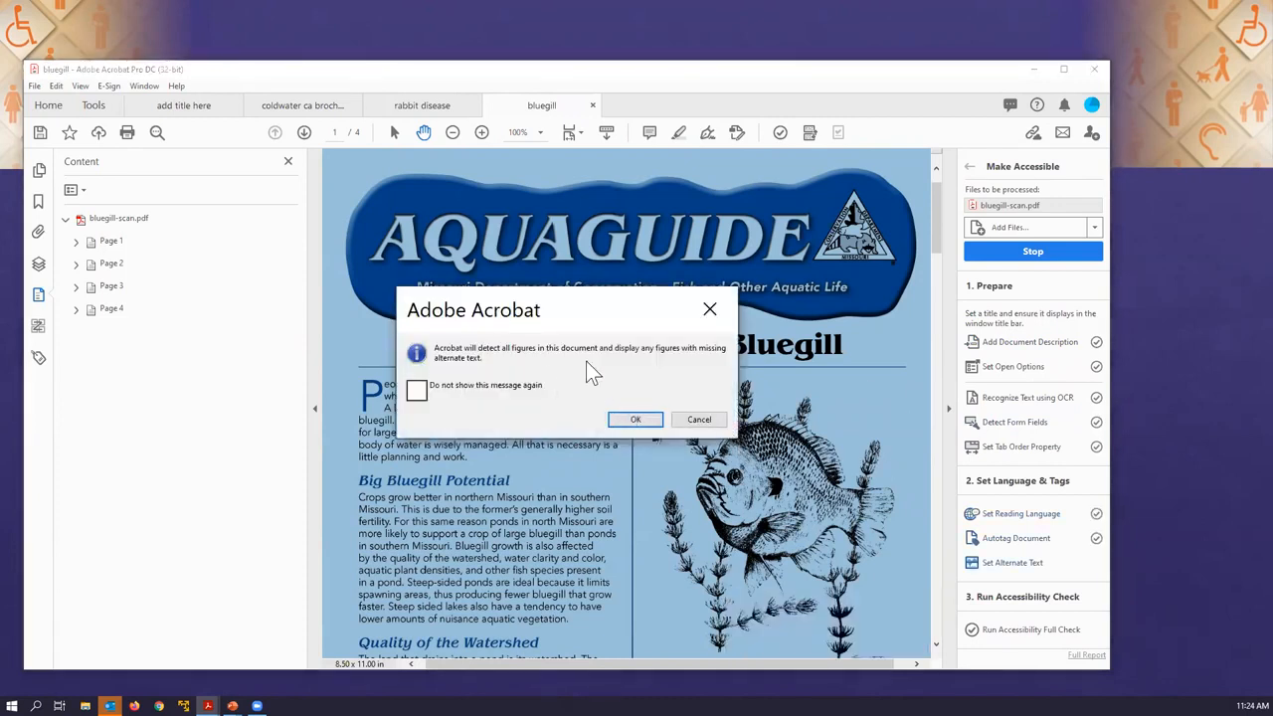
Complete the figure detection stage without entering alternate text and run the full accessibility check on all pages.
{"action": "left_click", "coordinate": [629, 420]}
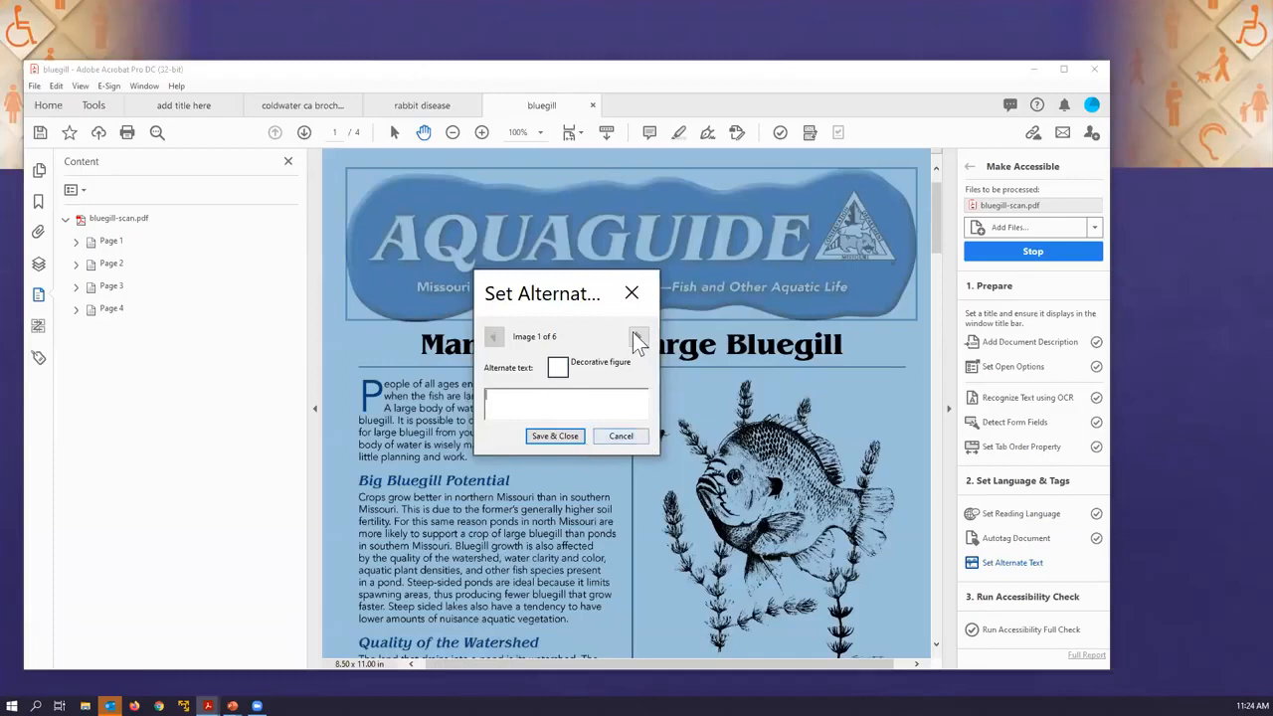
{"action": "left_click", "coordinate": [632, 290]}
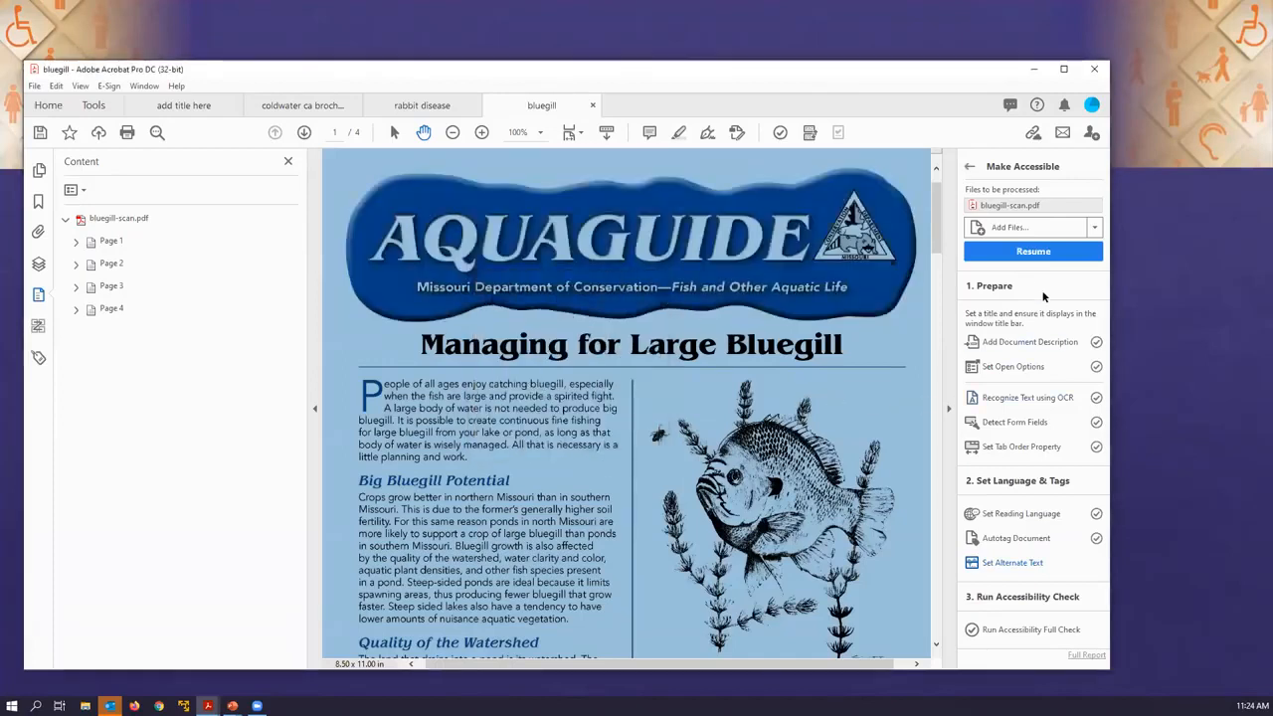
{"action": "left_click", "coordinate": [1030, 251]}
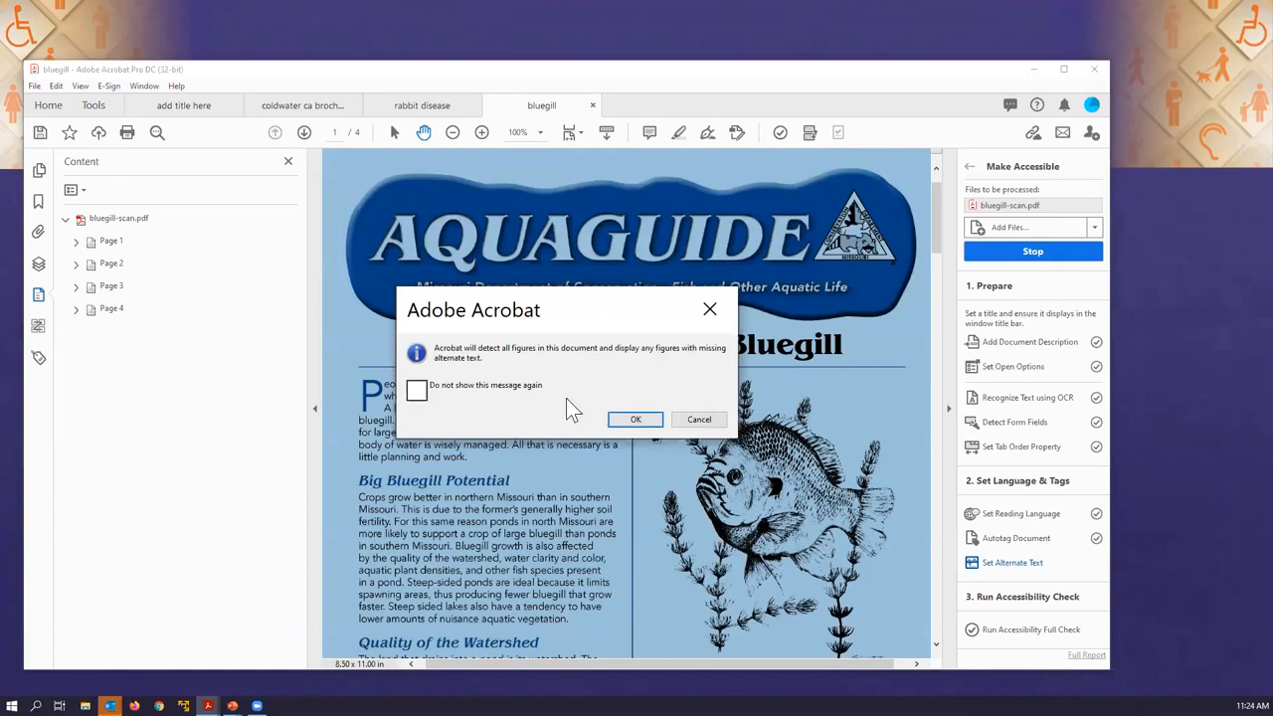
{"action": "left_click", "coordinate": [636, 420]}
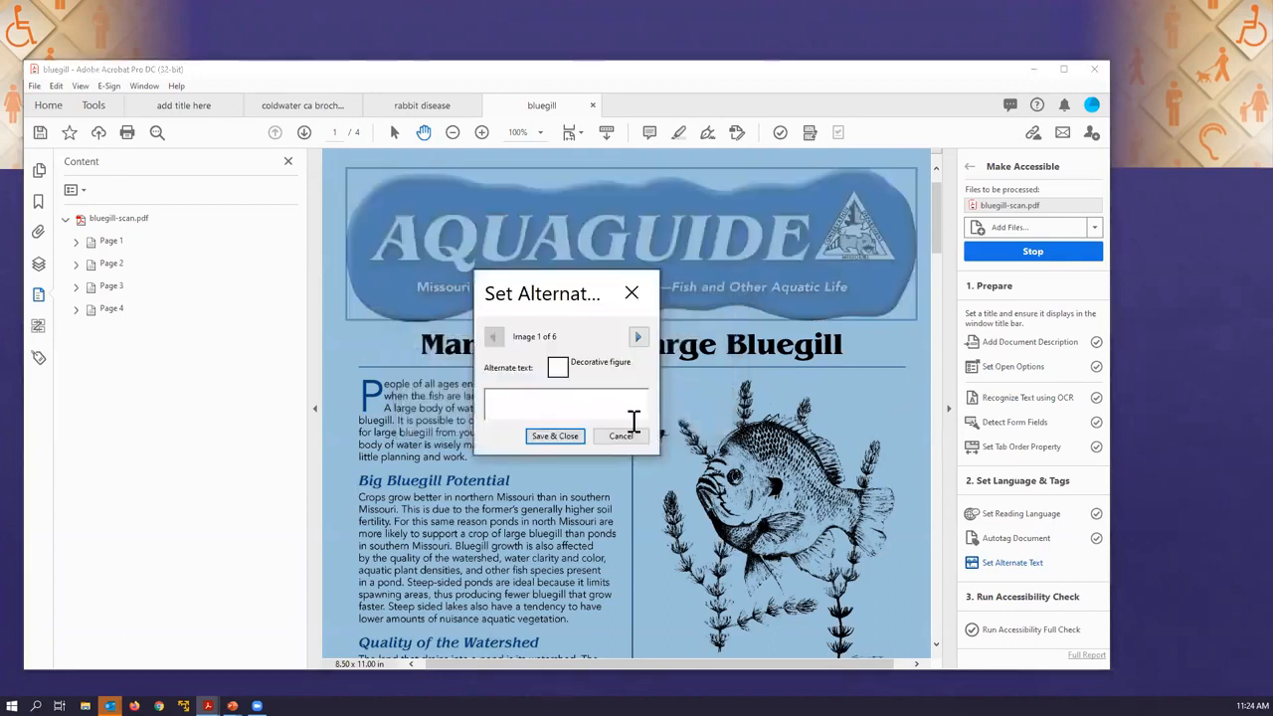
{"action": "left_click", "coordinate": [565, 439]}
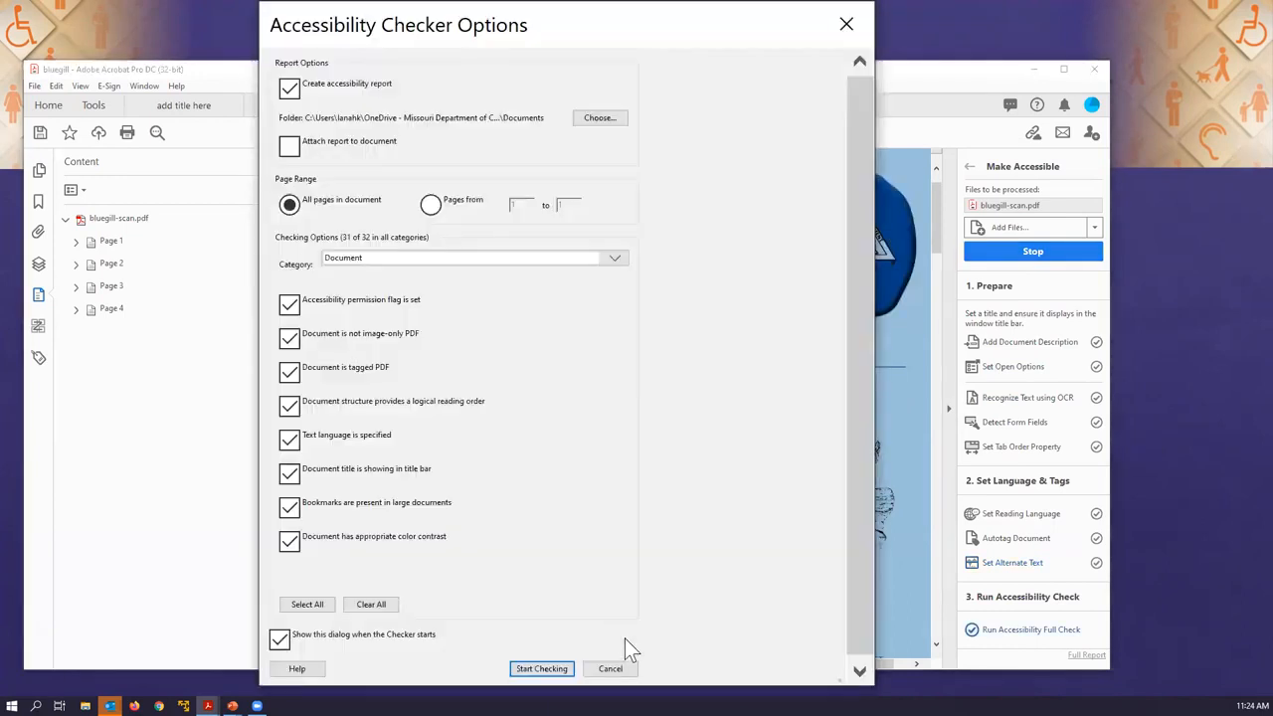
{"action": "left_click", "coordinate": [542, 669]}
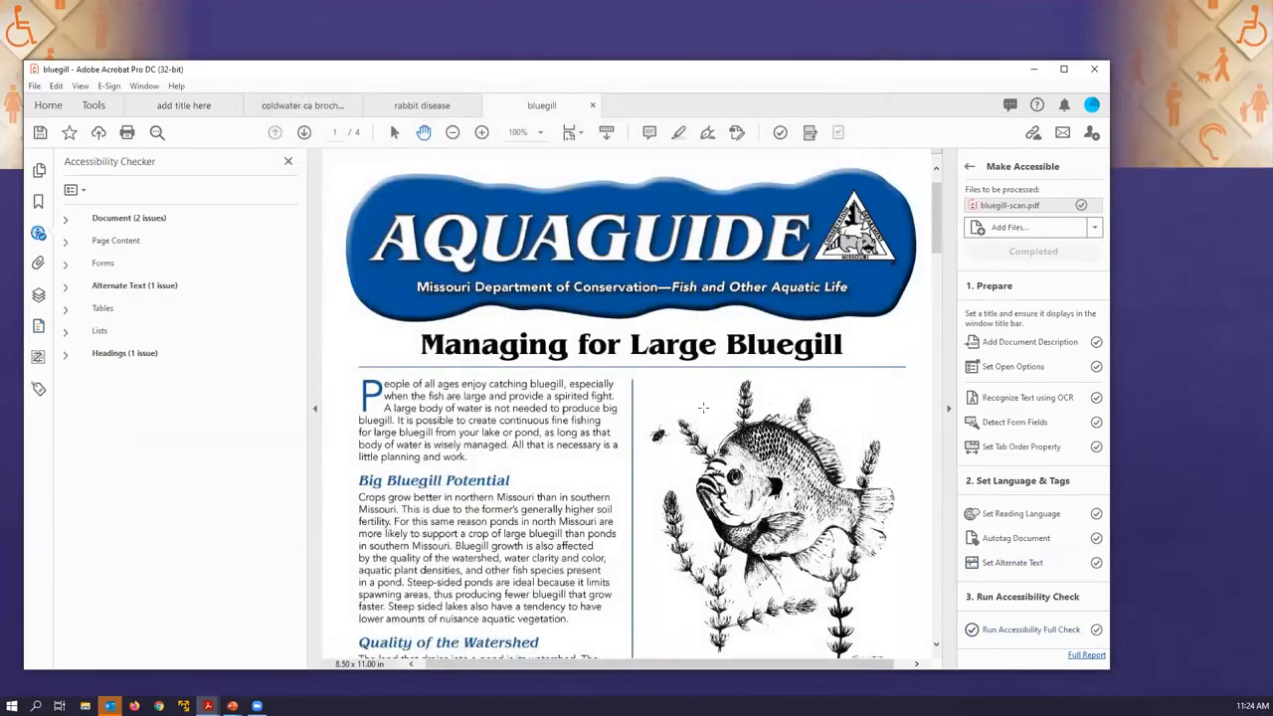
Review the Document and Alternate Text results of the accessibility check, including the list of figures missing alternate text.
{"action": "left_click", "coordinate": [64, 219]}
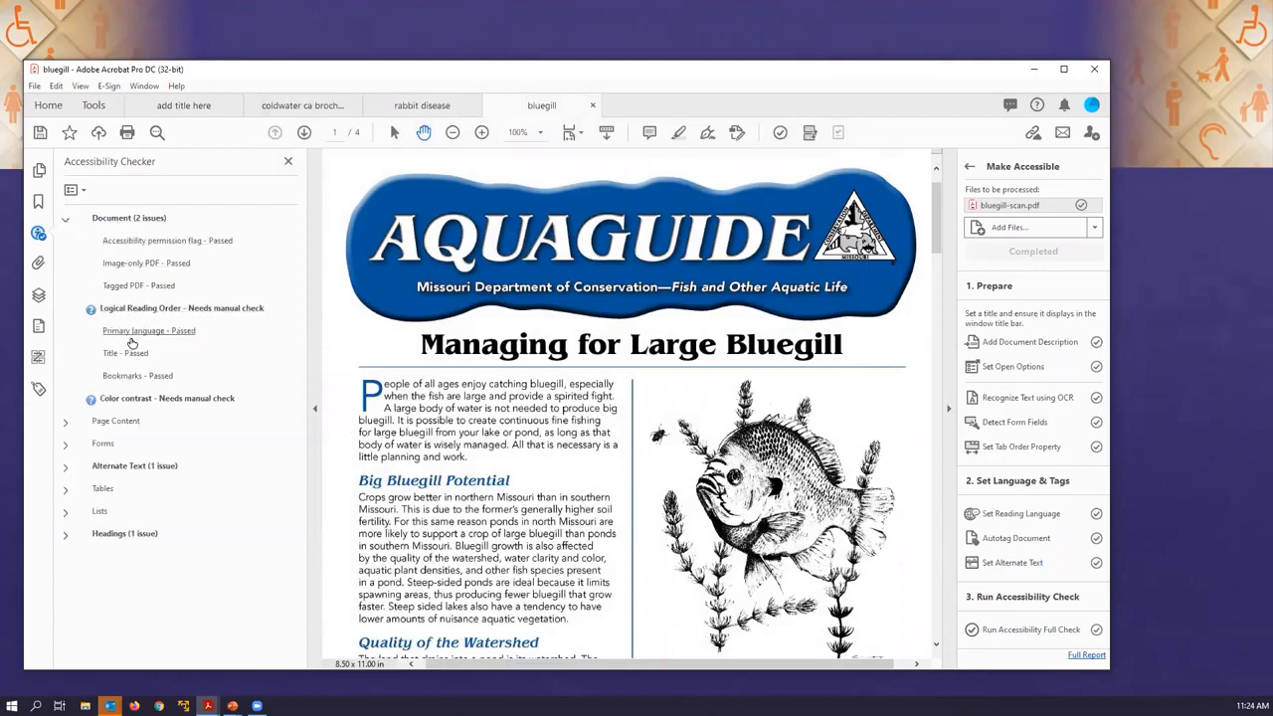
{"action": "left_click", "coordinate": [119, 466]}
{"action": "left_click", "coordinate": [61, 472]}
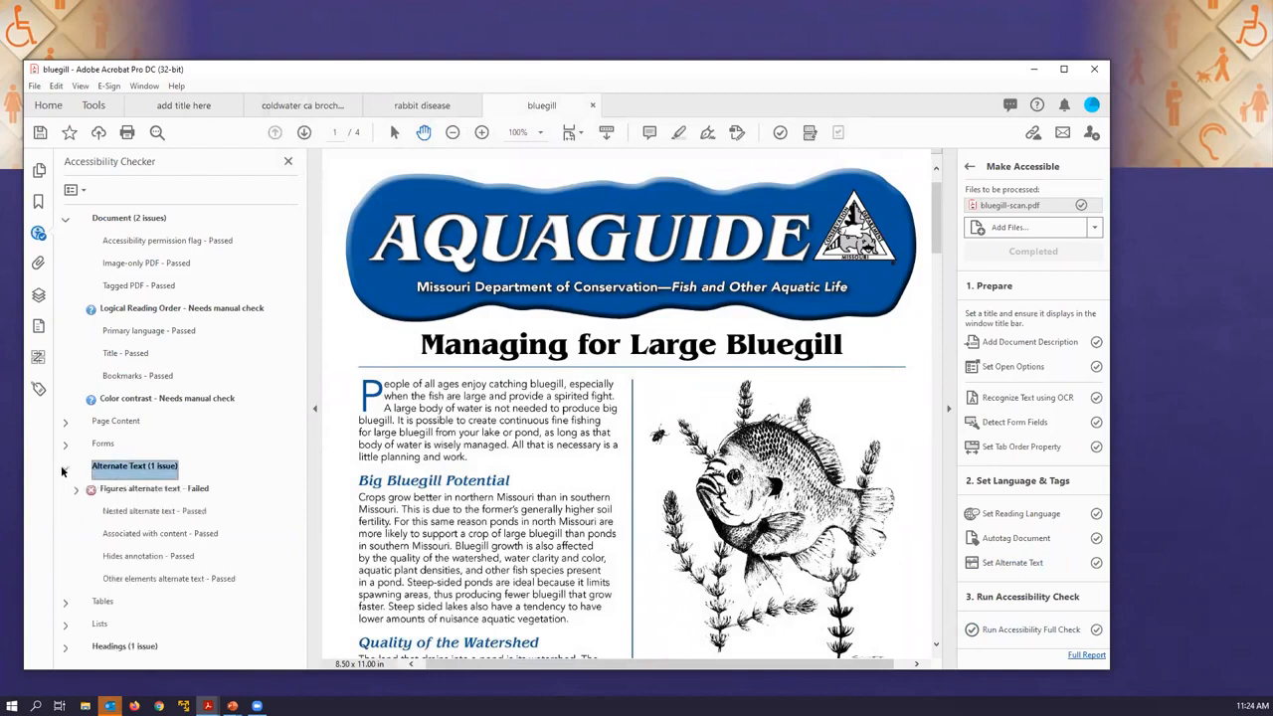
{"action": "left_click", "coordinate": [77, 490]}
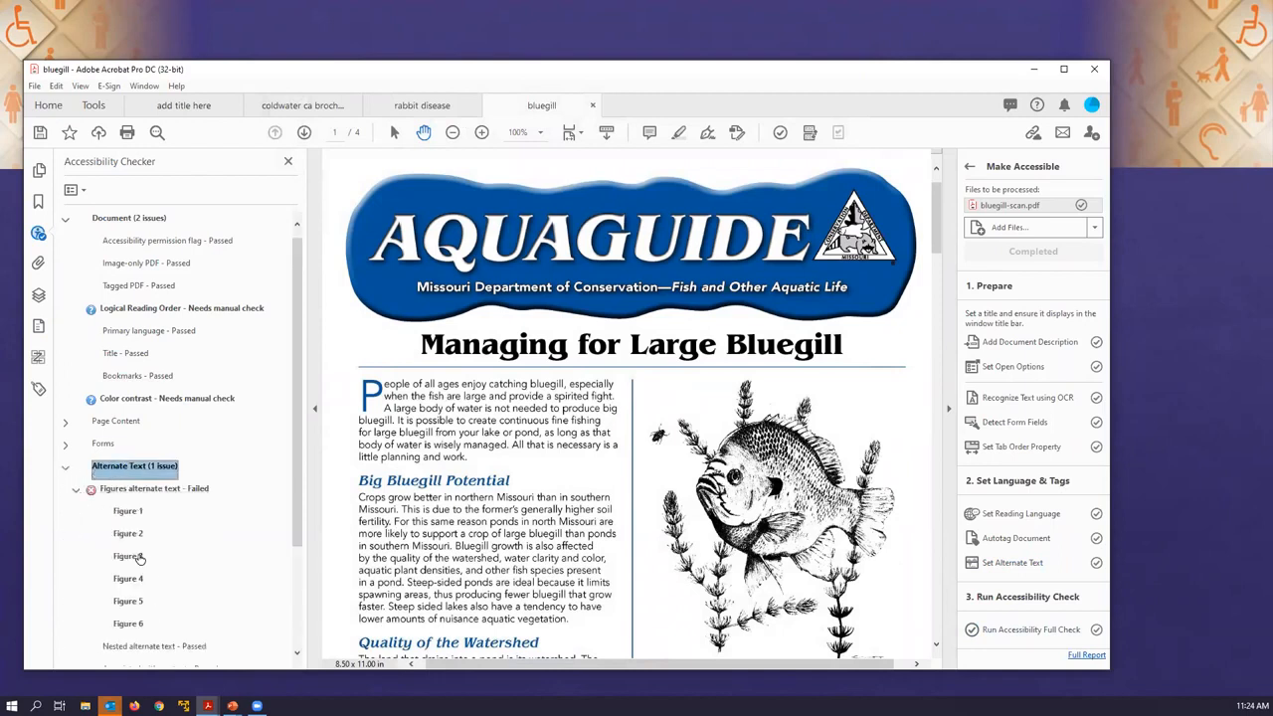
{"action": "left_click", "coordinate": [68, 472]}
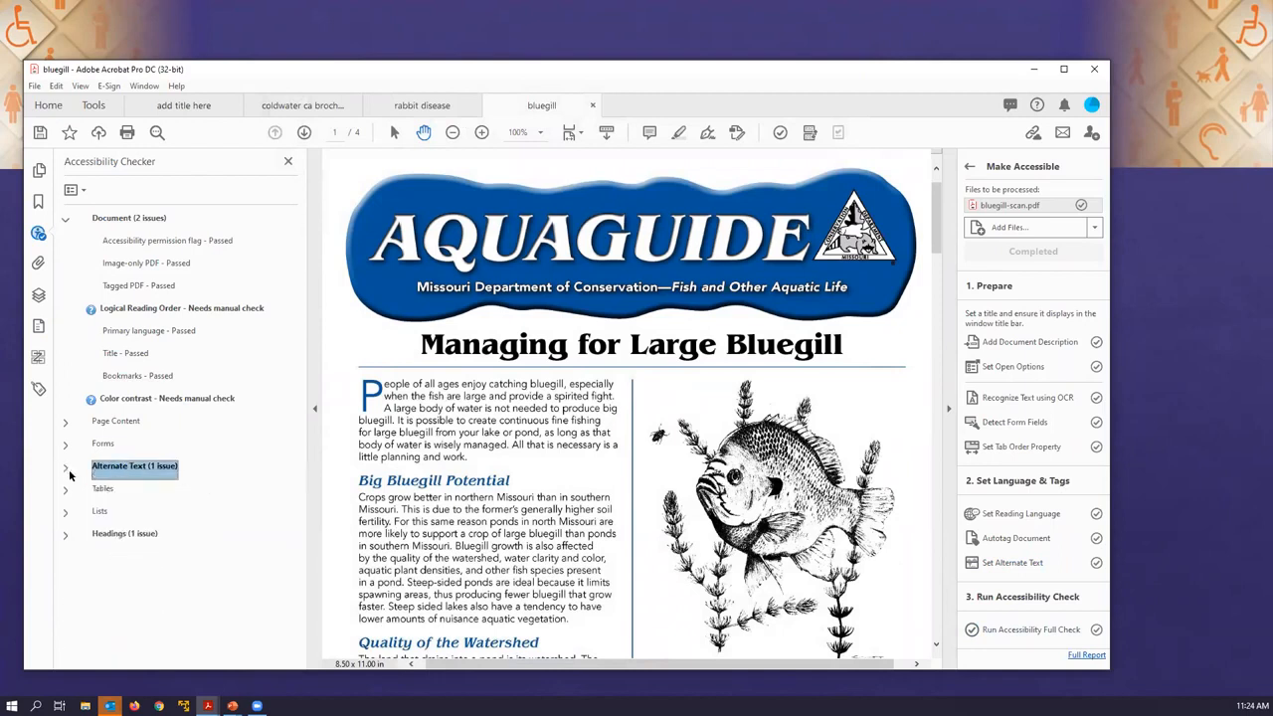
Inspect the failed heading nesting result and show its first element, the "Big Bluegill Potential" heading, in the tag tree.
{"action": "left_click", "coordinate": [111, 534]}
{"action": "left_click", "coordinate": [65, 536]}
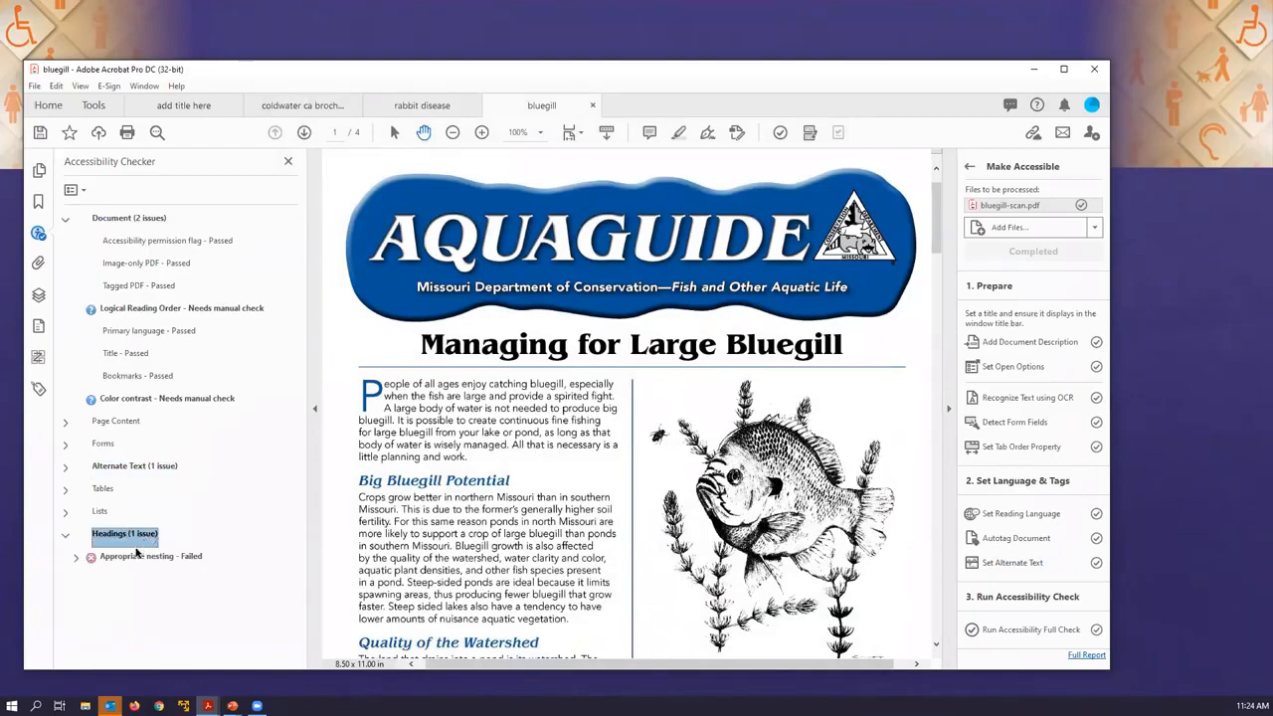
{"action": "left_click", "coordinate": [76, 557]}
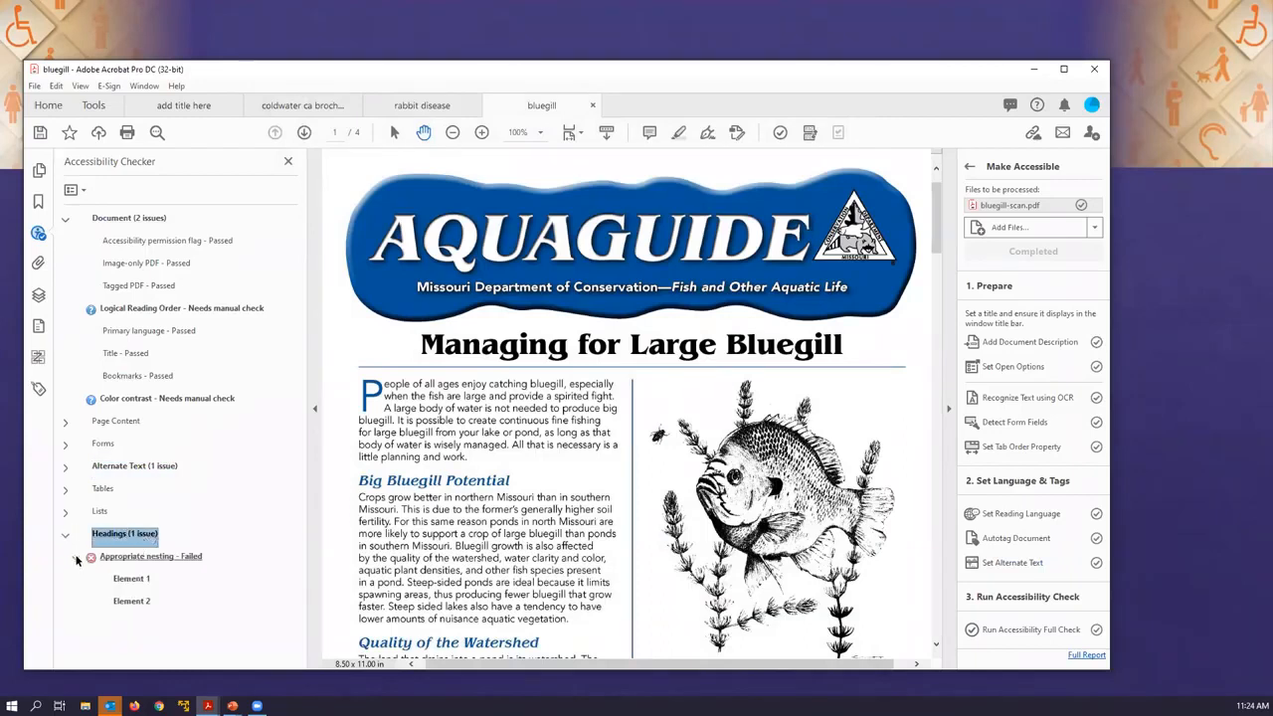
{"action": "left_click", "coordinate": [150, 563]}
{"action": "left_click", "coordinate": [127, 579]}
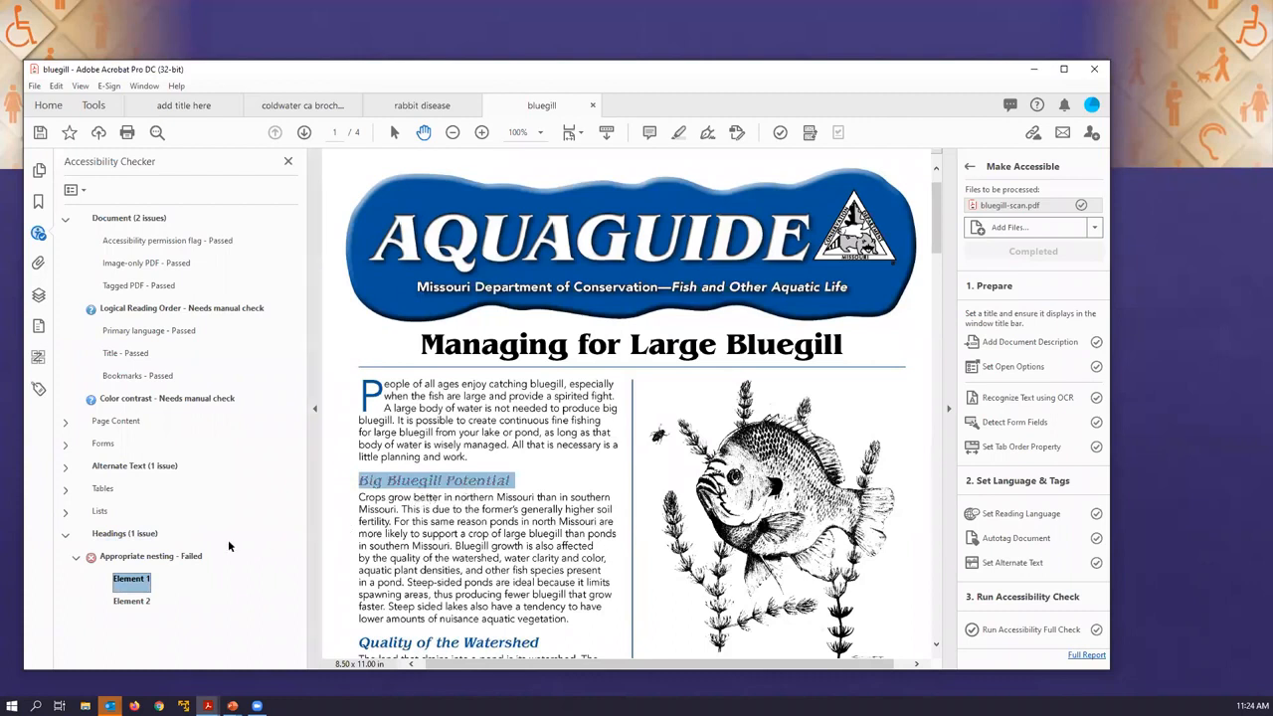
{"action": "right_click", "coordinate": [136, 584]}
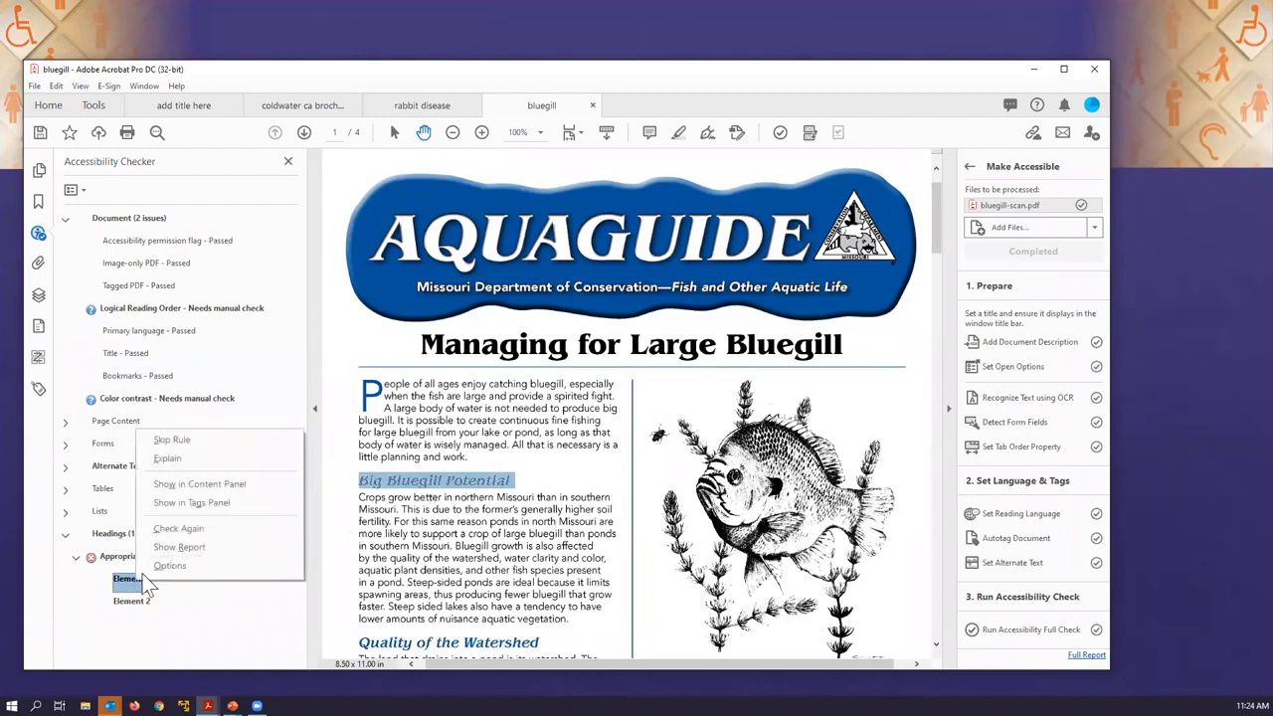
{"action": "left_click", "coordinate": [176, 503]}
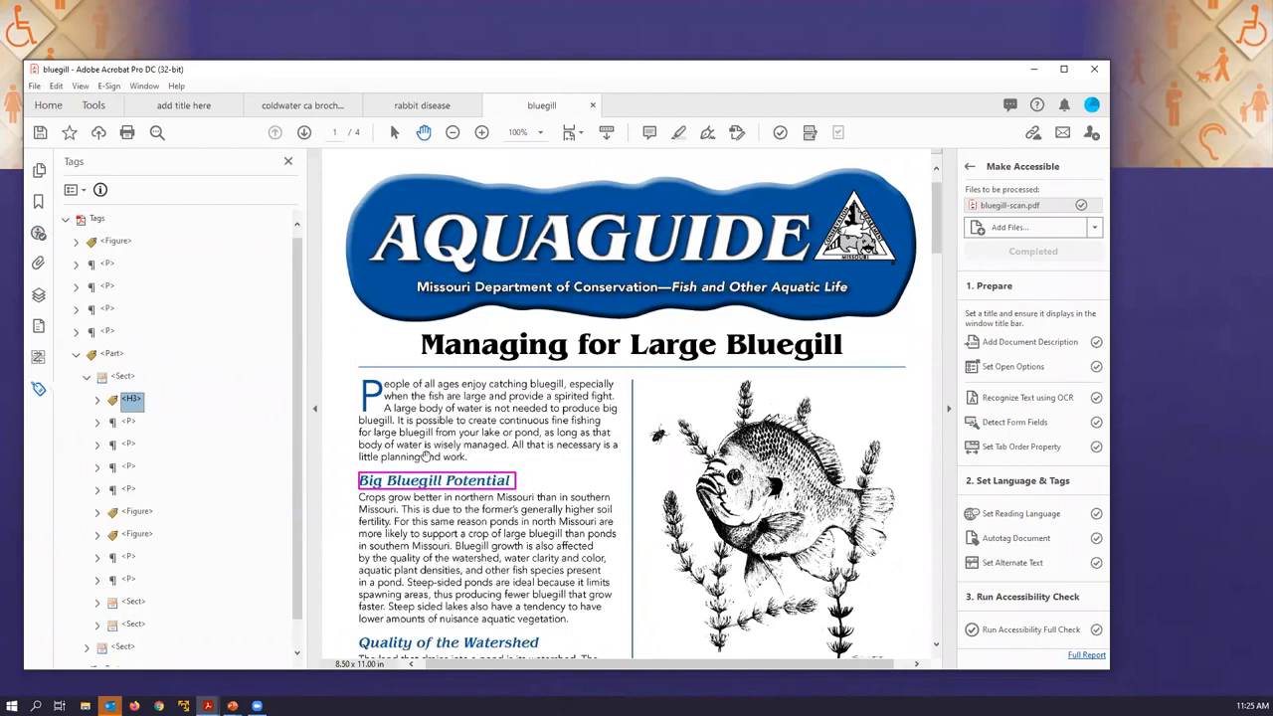
Change the tag of the title "Managing for Large Bluegill" from a paragraph to H1.
{"action": "left_click", "coordinate": [112, 266]}
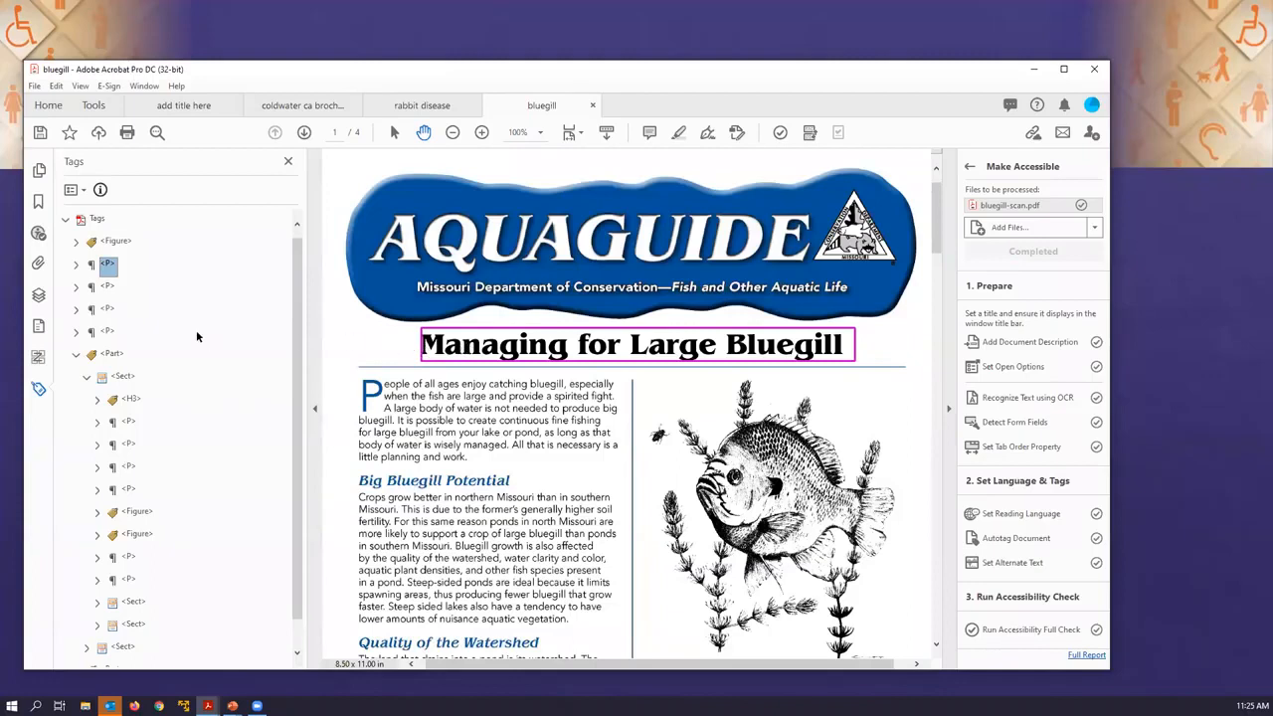
{"action": "left_click", "coordinate": [107, 265]}
{"action": "key", "text": "Return"}
{"action": "left_click", "coordinate": [553, 257]}
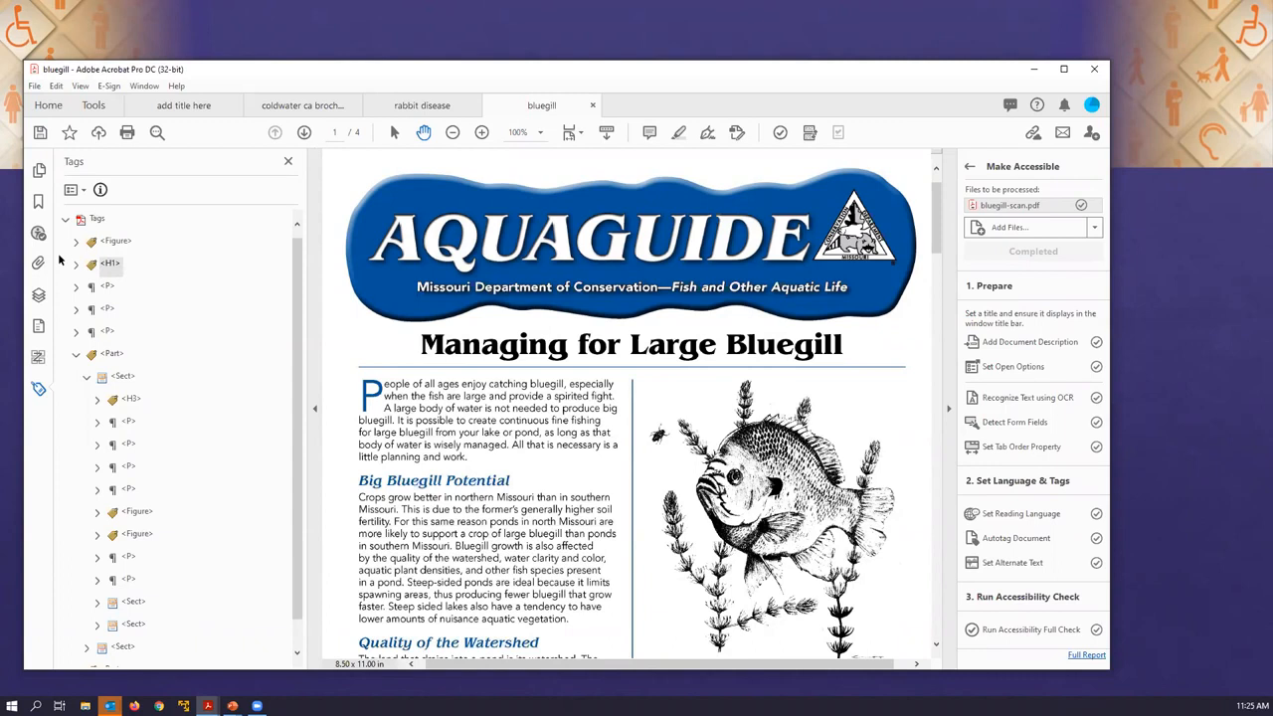
Check which text the paragraph tag after the title covers, and return to the slideshow's "Example 3: Scanned Document" slide.
{"action": "left_click", "coordinate": [106, 287]}
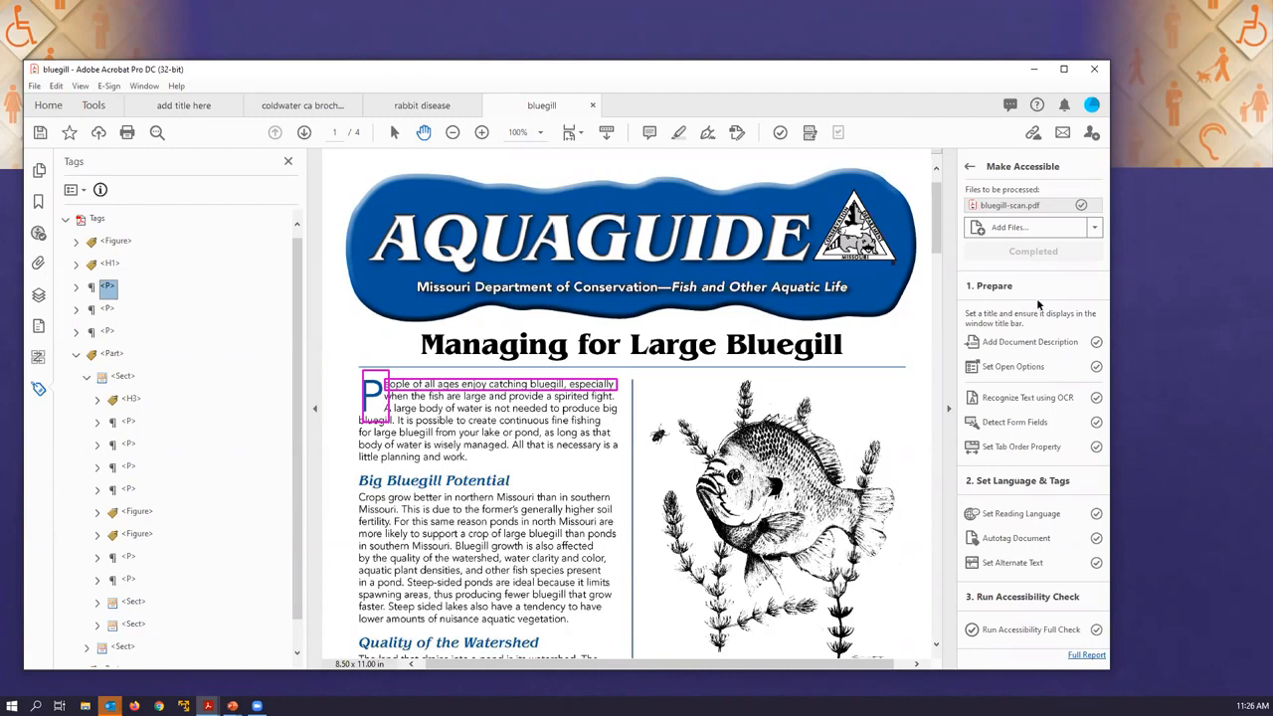
{"action": "left_click", "coordinate": [1132, 297]}
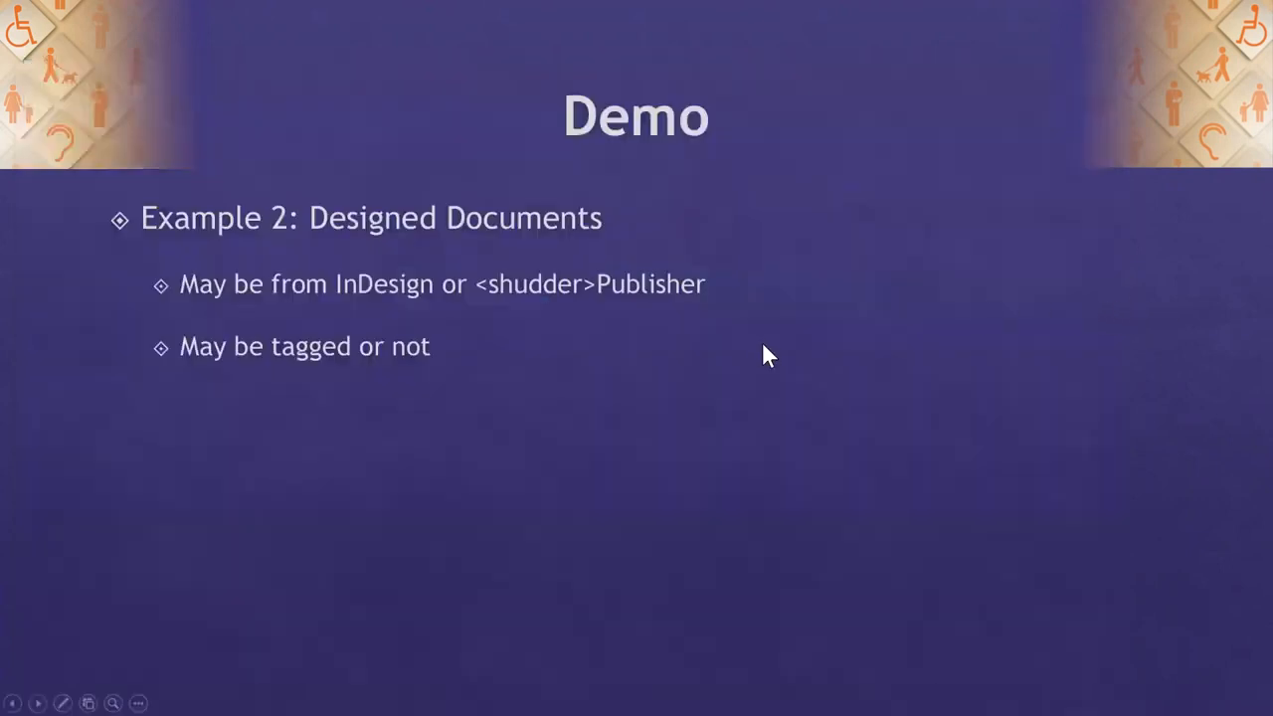
{"action": "key", "text": "Right"}
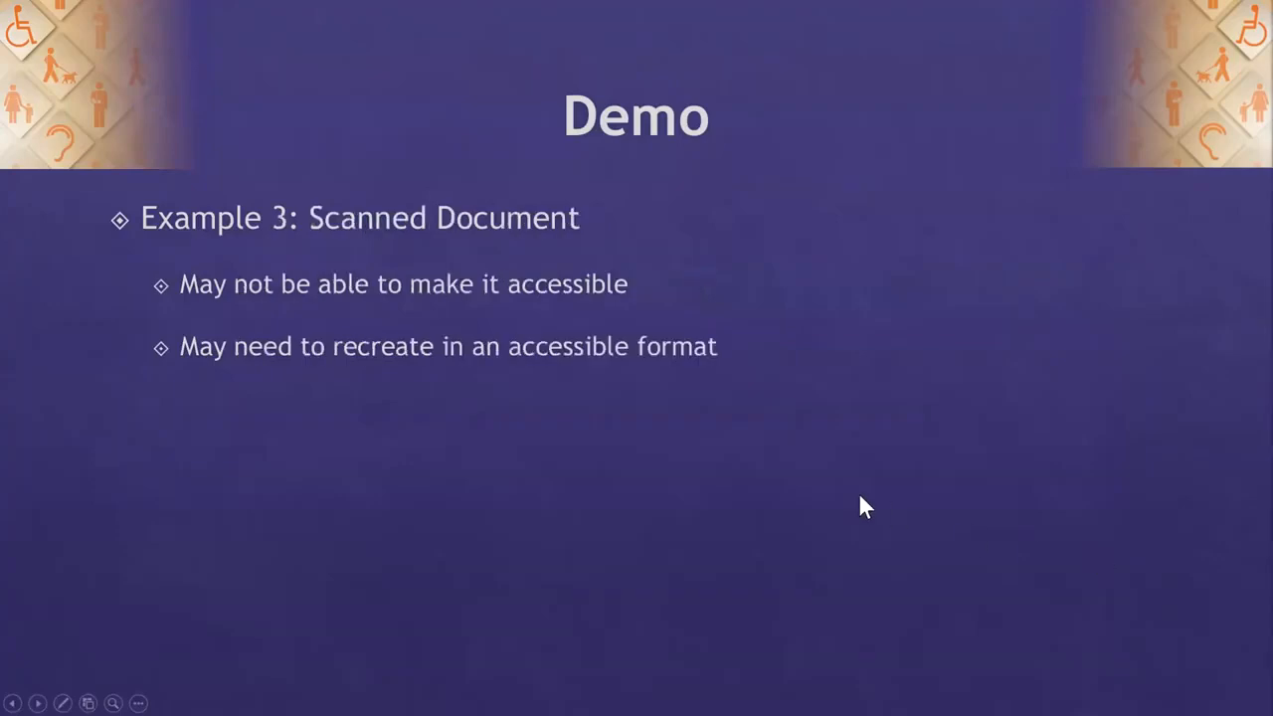